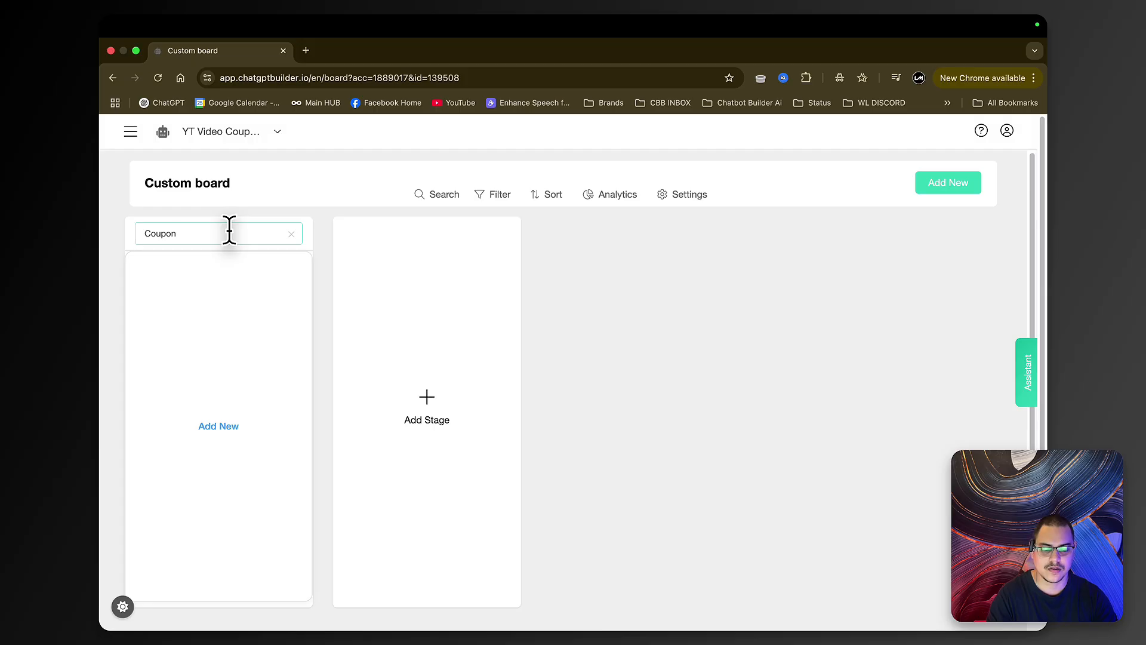
- Confirm the 'Coupon Holding' stage and add a second board stage named 'Coupon Redeemed'
scroll(299, 281, down, 1)
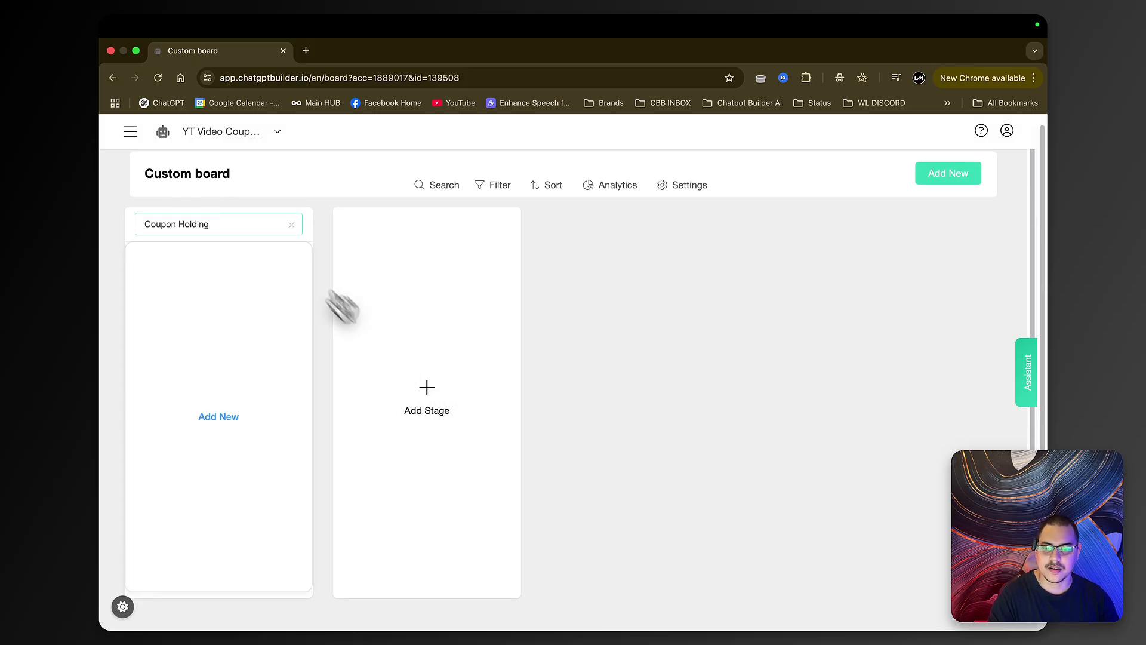
click(289, 227)
click(562, 349)
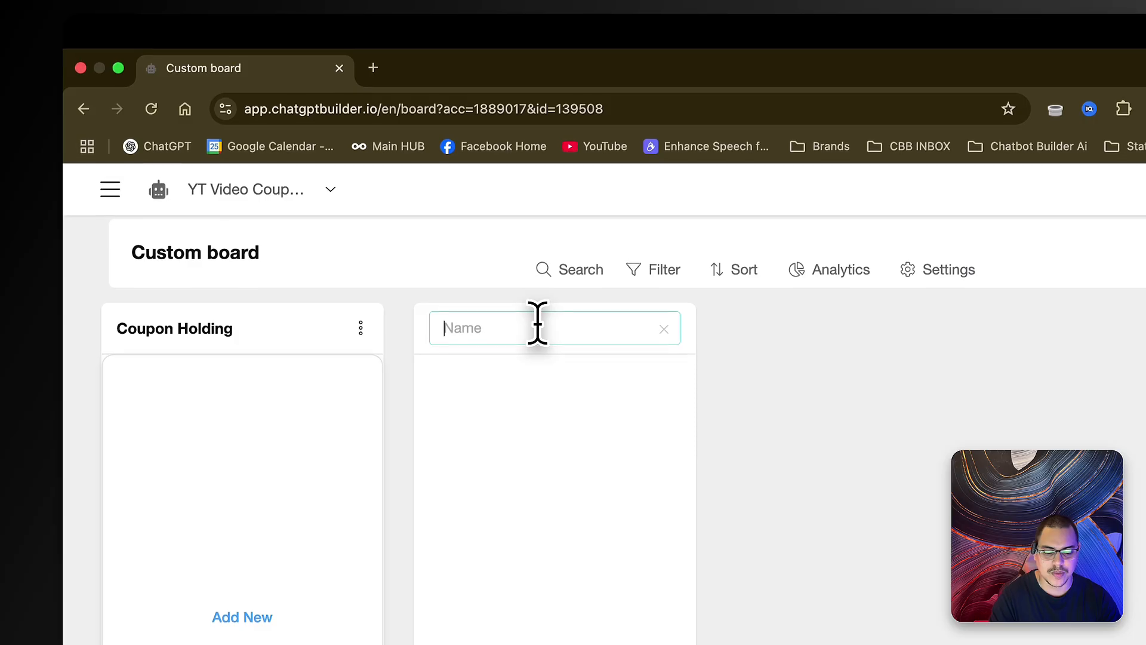
text(Co)
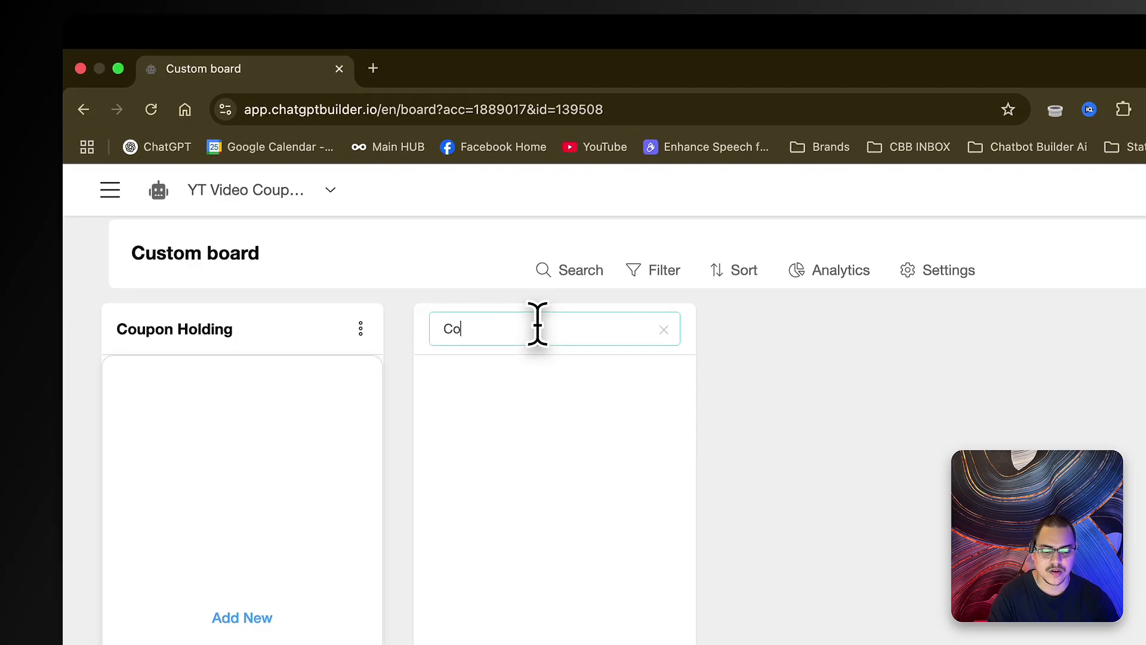
text(upon Re)
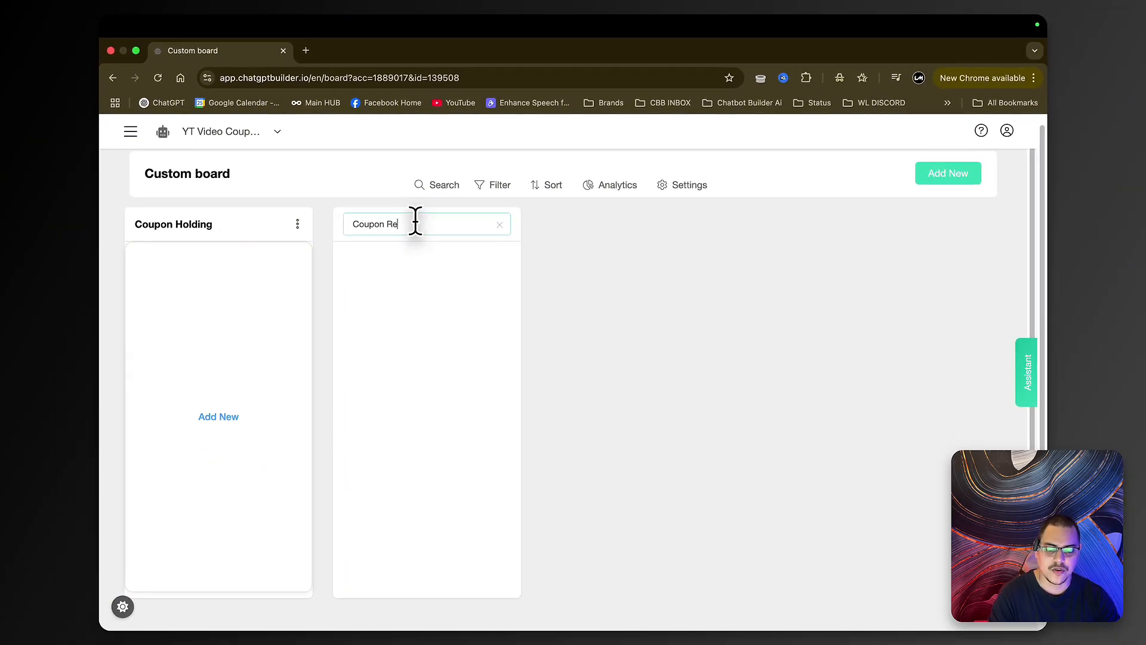
text(deemed)
key(Return)
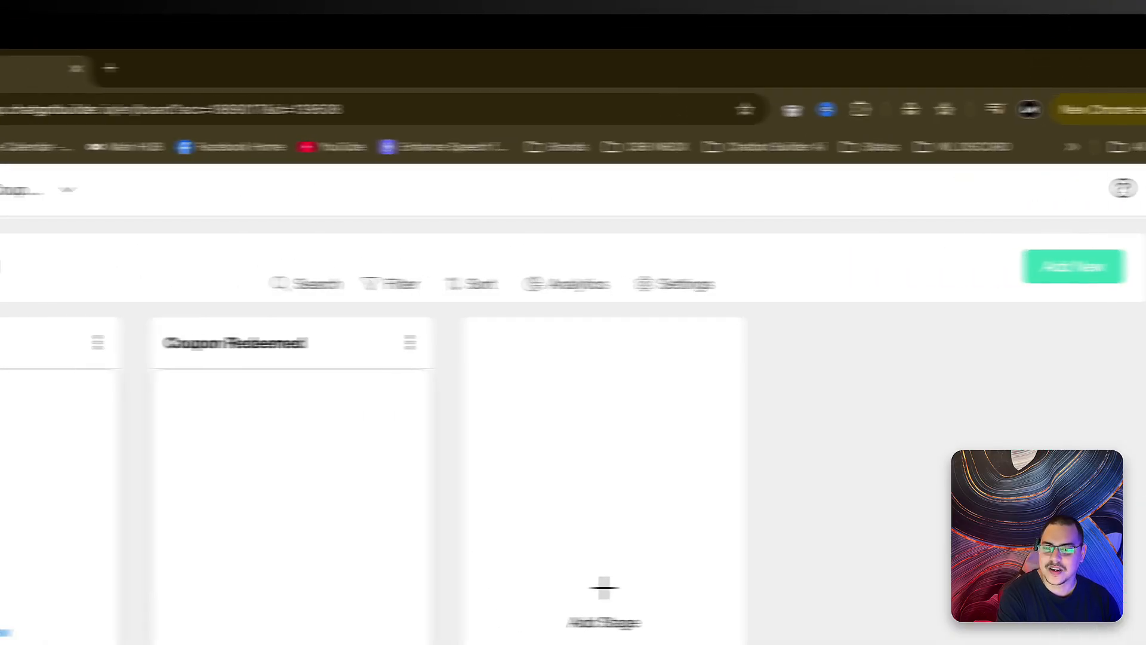
- Open the Default Reply flow from the Flows list
click(83, 188)
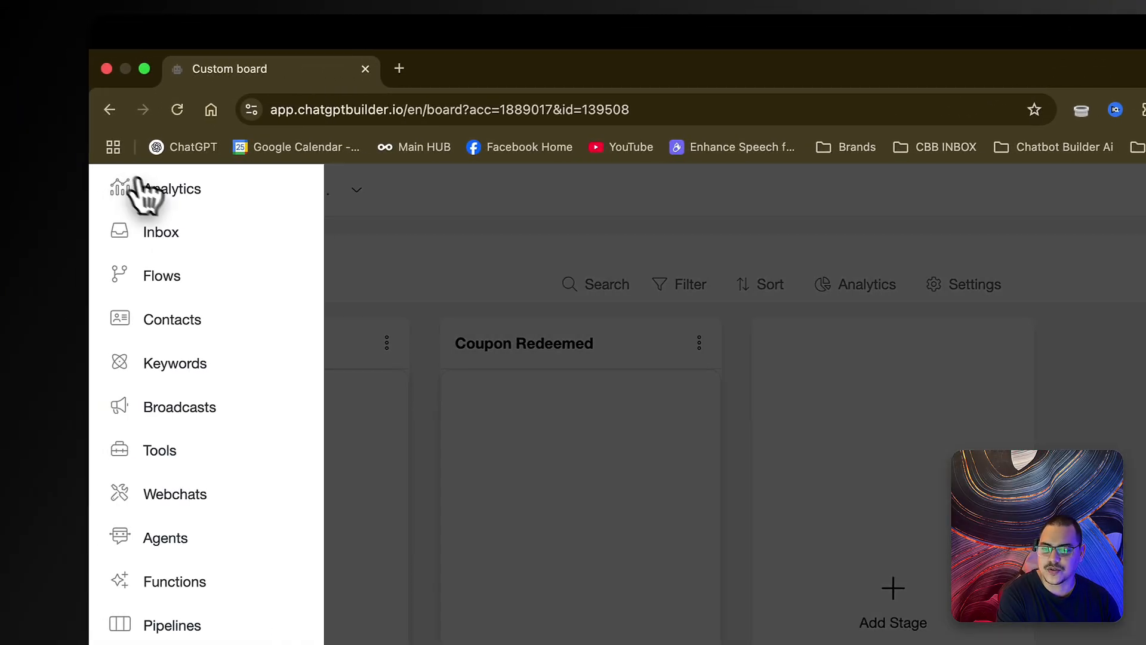
click(164, 273)
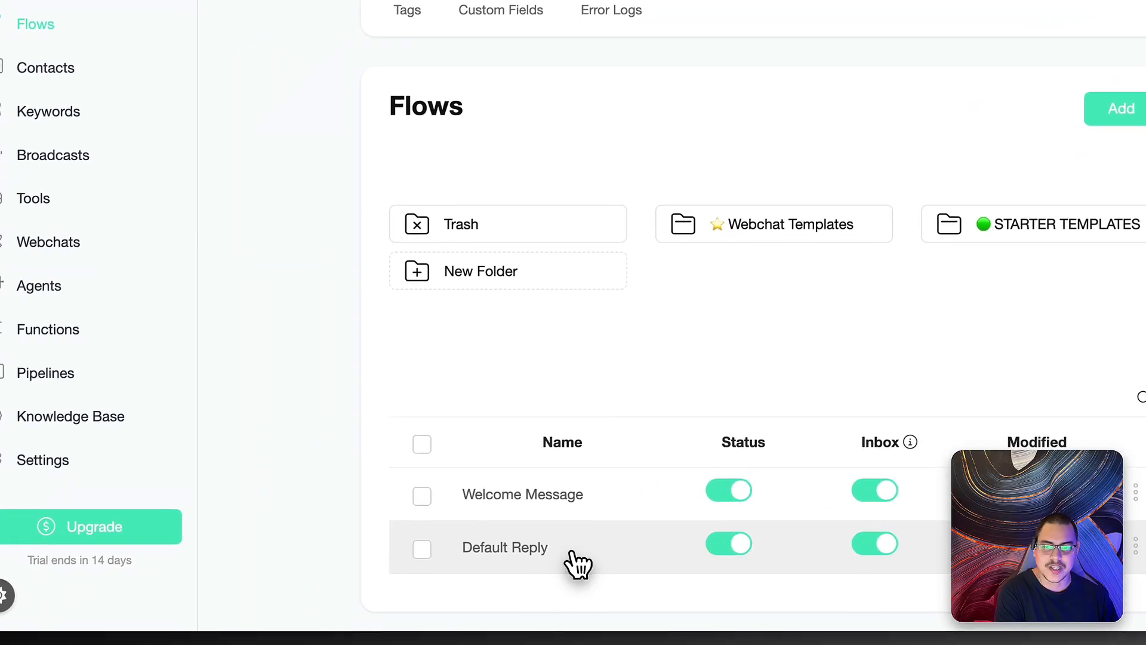
click(579, 562)
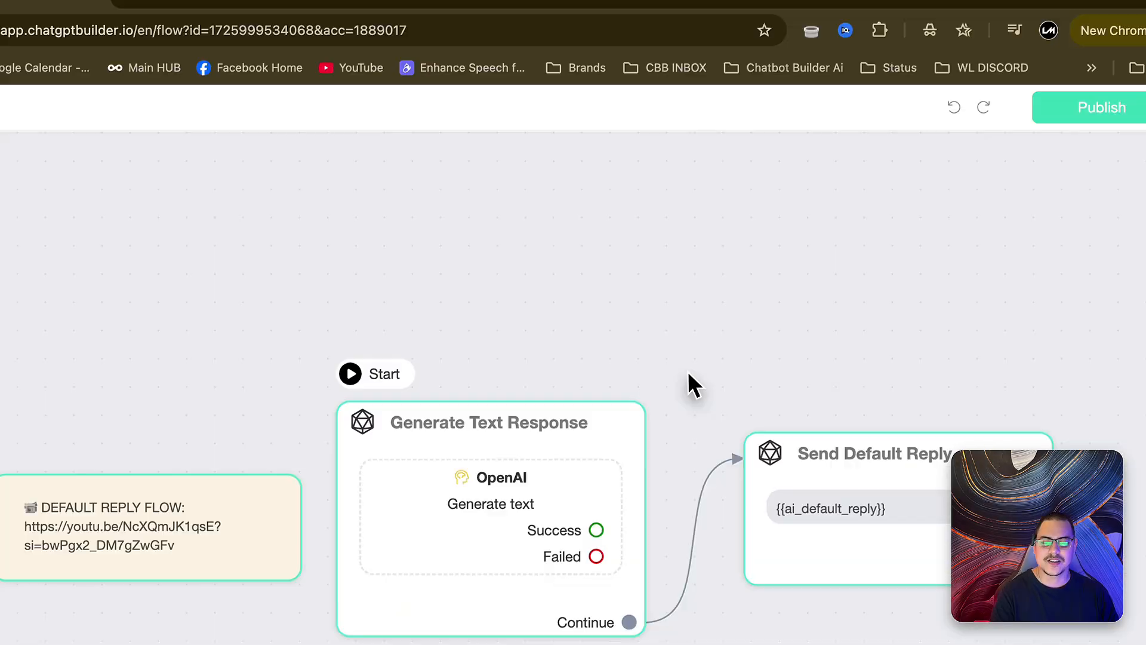
drag(687, 371, 569, 321)
scroll(641, 316, down, 3)
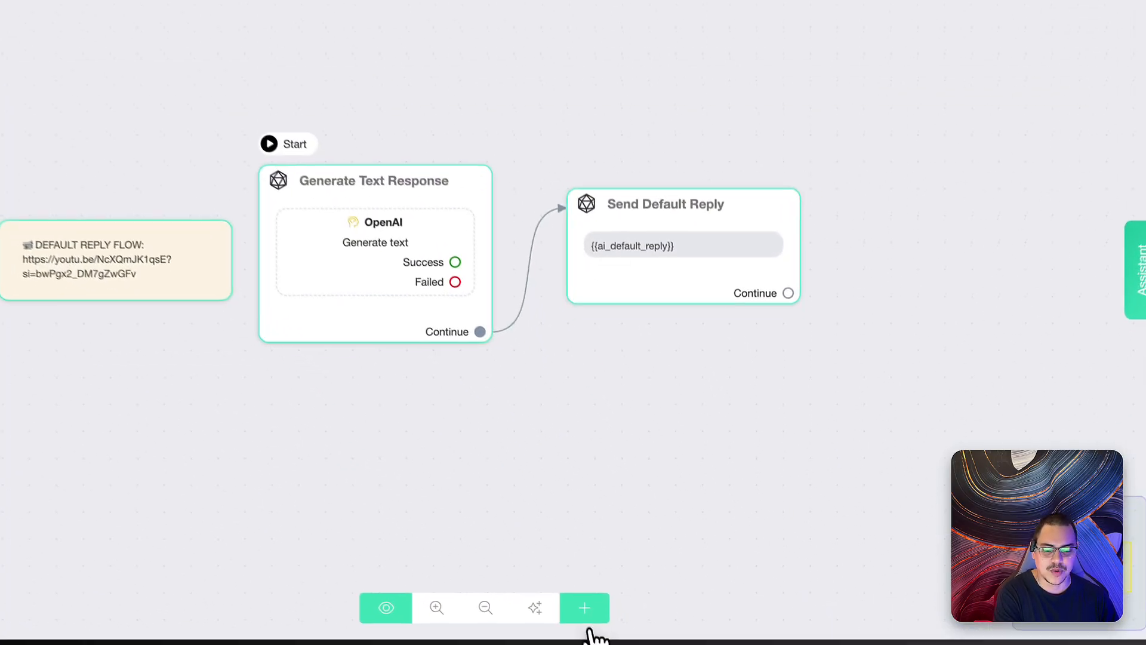
- Add Condition #1 as the starting step, deleting the note and both reply steps
click(638, 608)
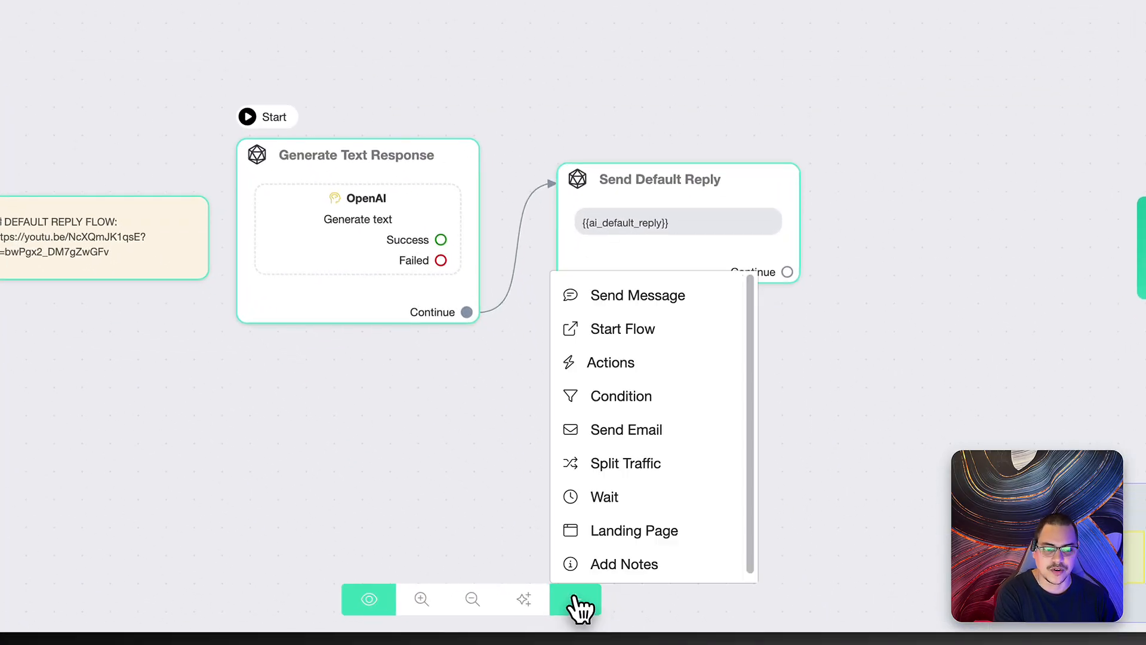
click(597, 395)
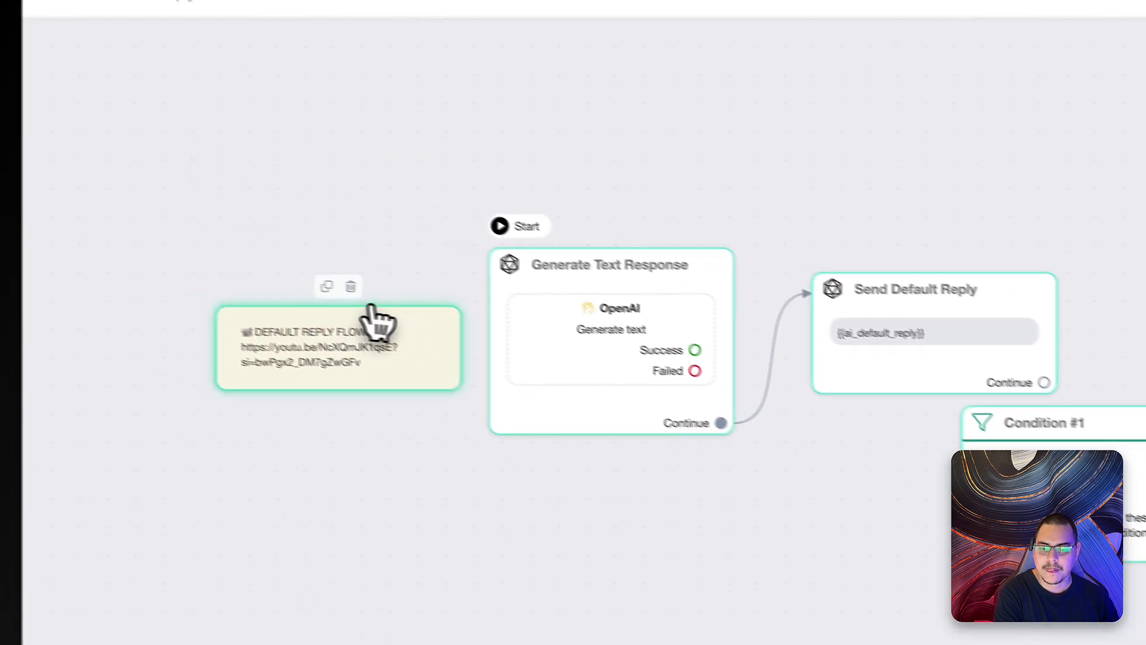
click(410, 309)
drag(1073, 451, 297, 341)
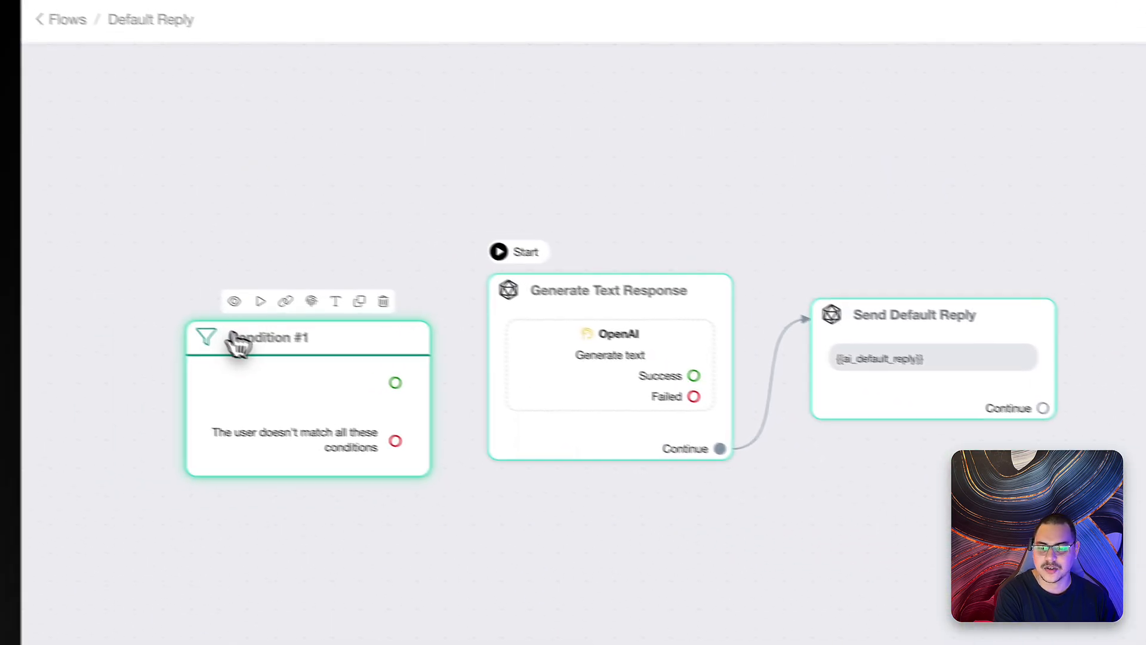
click(261, 301)
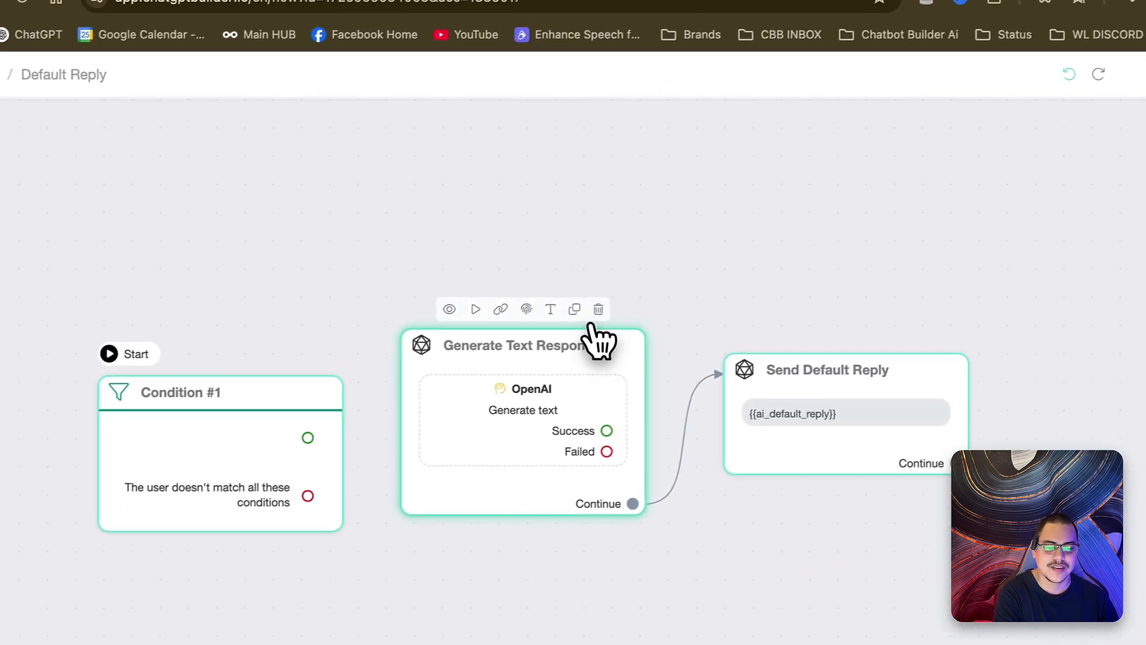
click(685, 254)
click(879, 336)
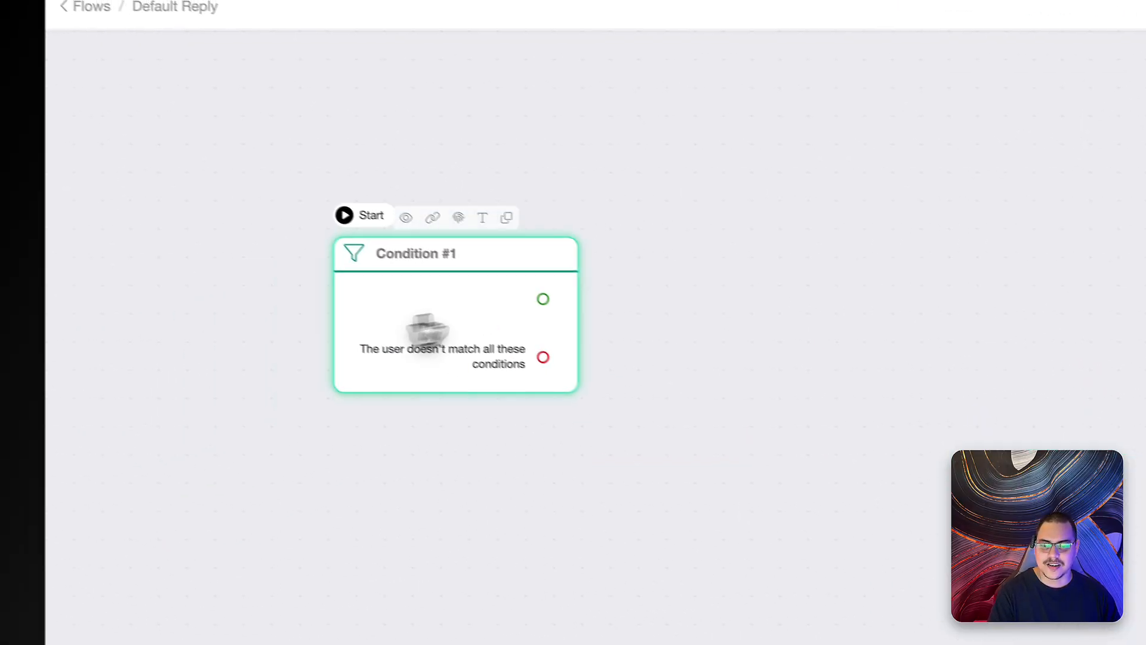
- Open Condition #1's settings and close them without adding a rule
click(532, 335)
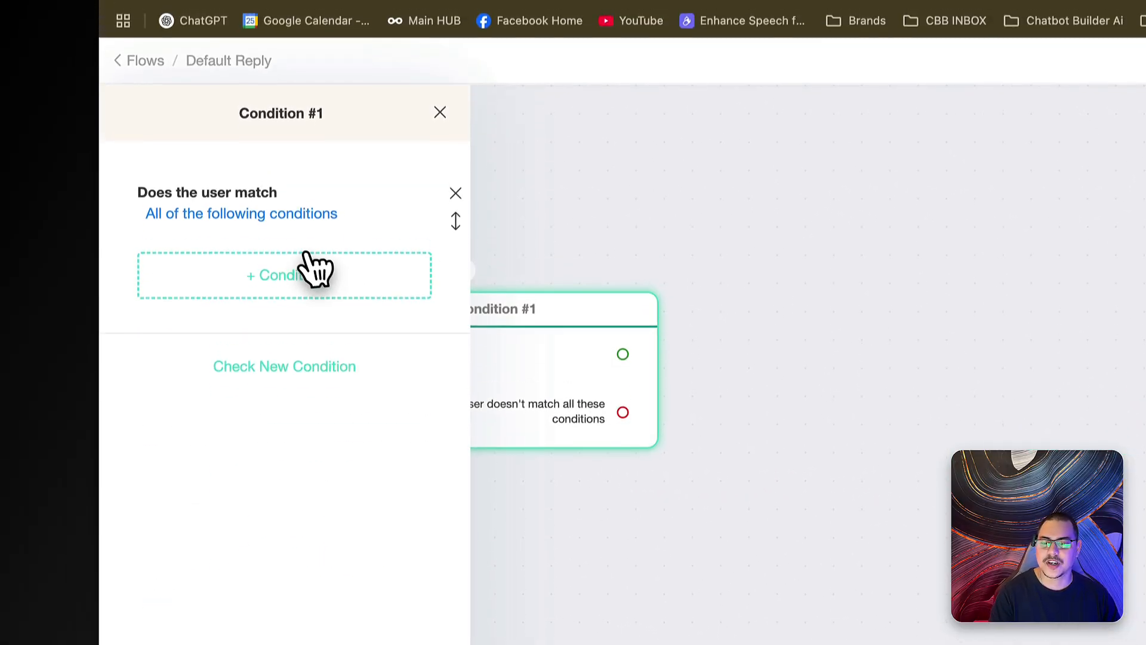
click(316, 305)
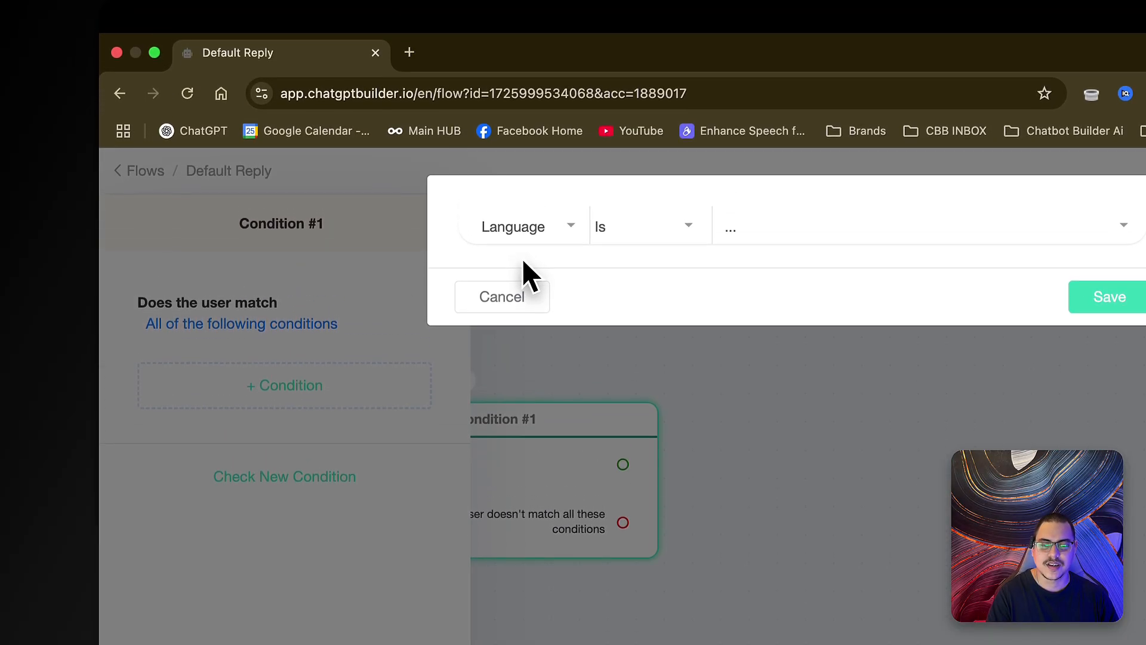
click(502, 299)
click(557, 325)
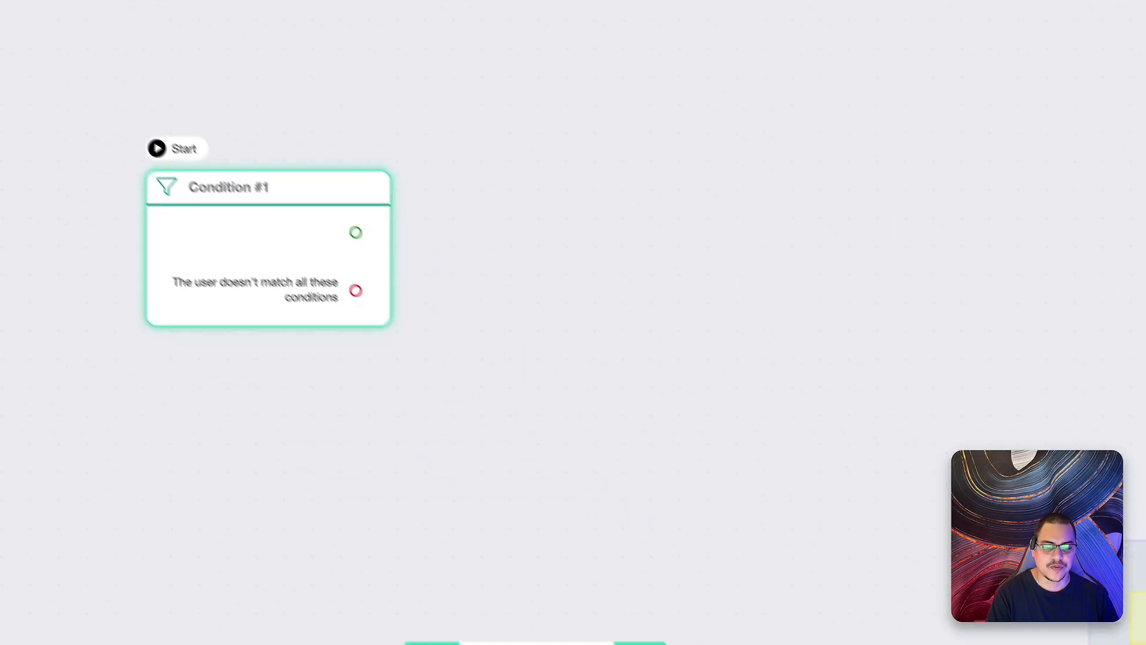
click(587, 611)
- Add a Send Message step containing an Add Tag action
click(663, 305)
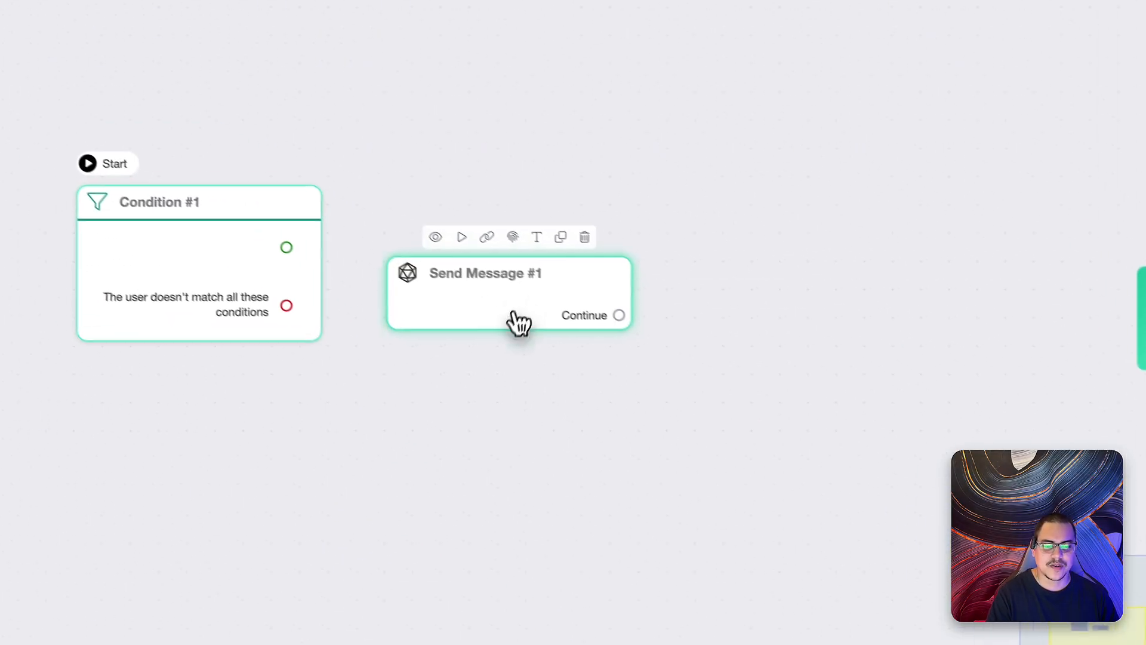
click(537, 307)
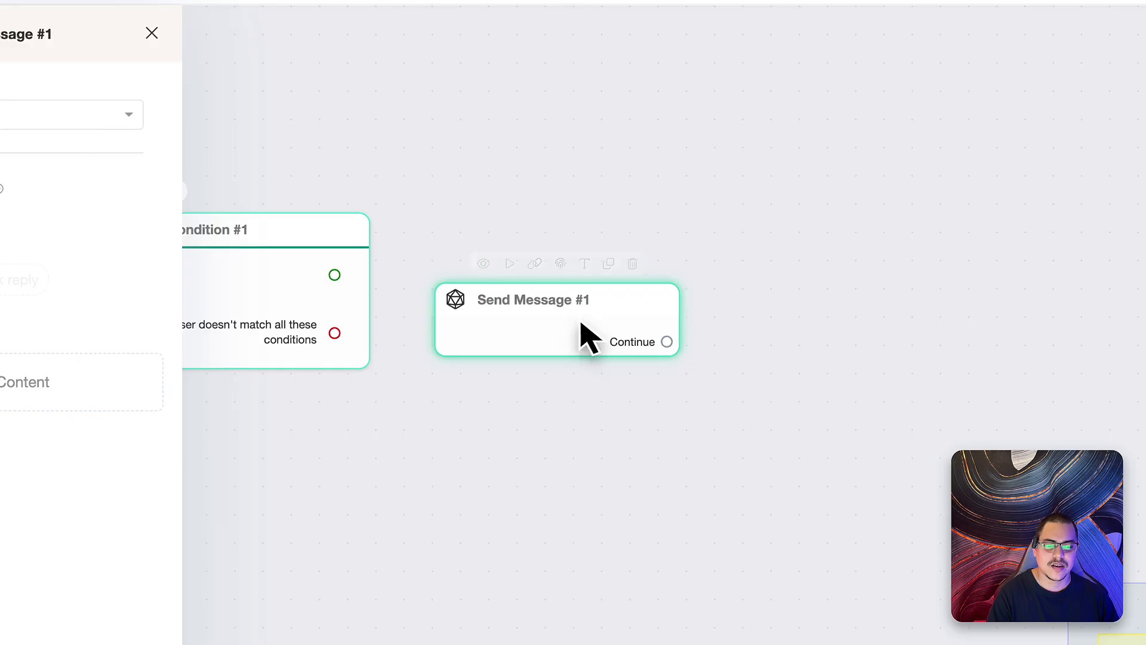
click(80, 371)
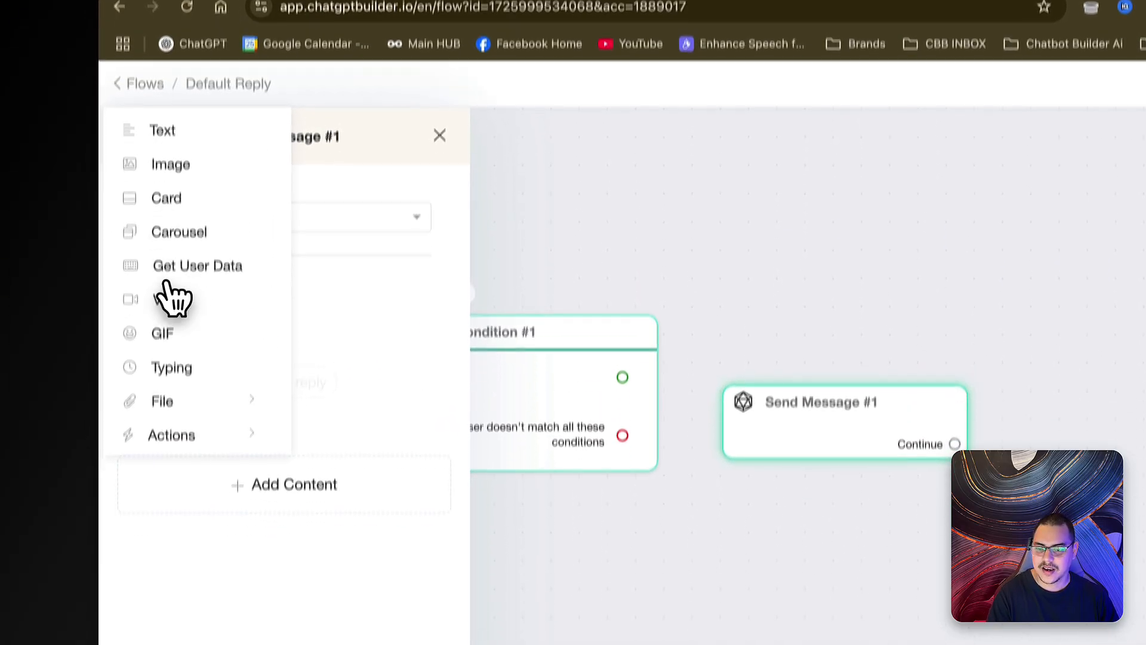
click(197, 433)
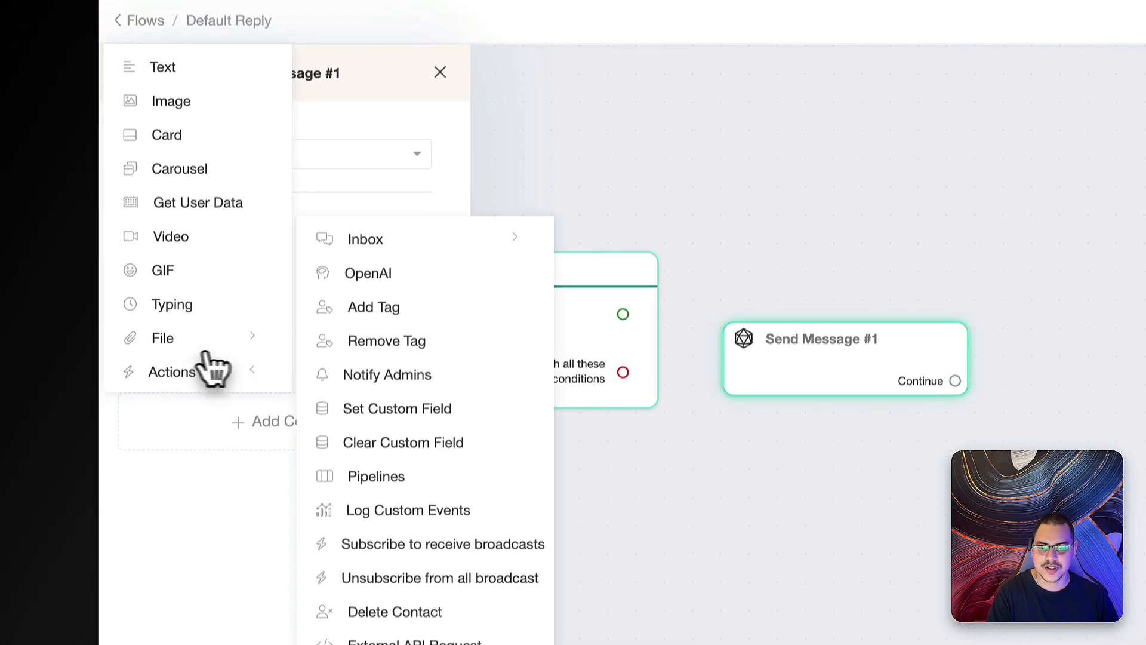
click(373, 344)
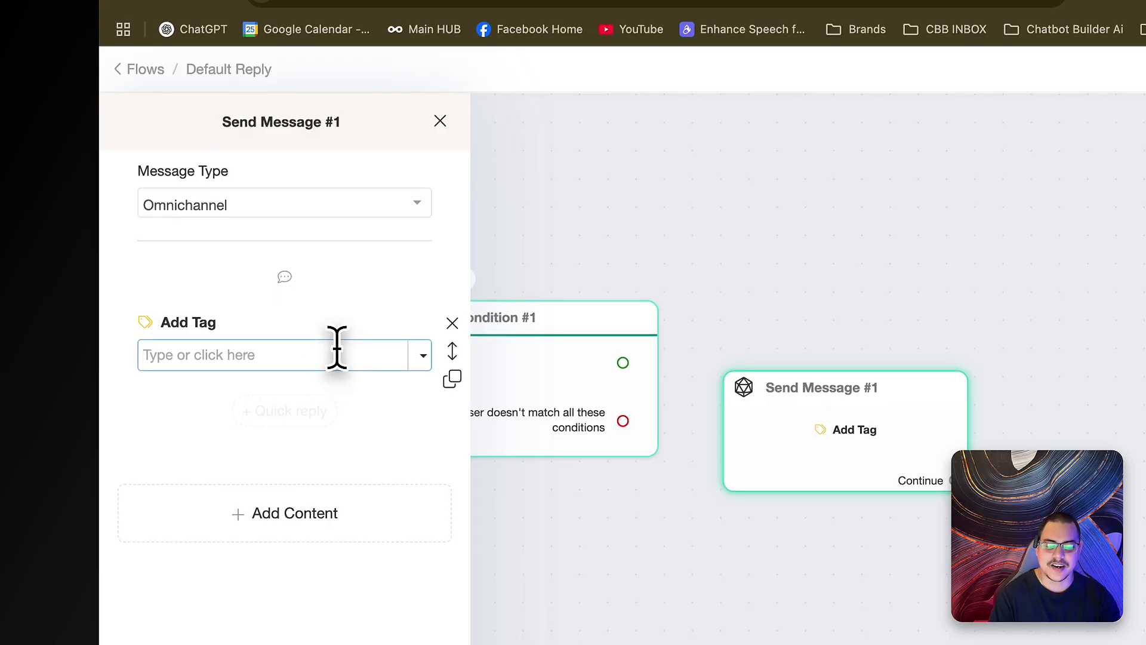
- Enter the tags 'Discount Coupon' and 'Discount Coupon Redeemed'
text(D)
text(iscount Coupon)
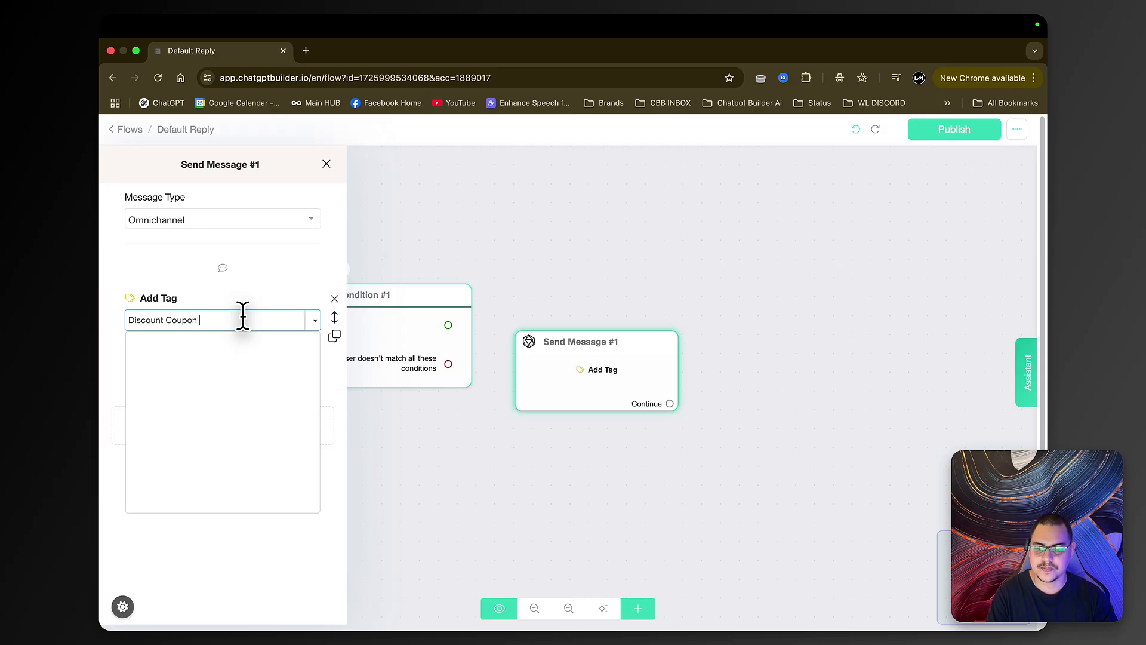
key(Return)
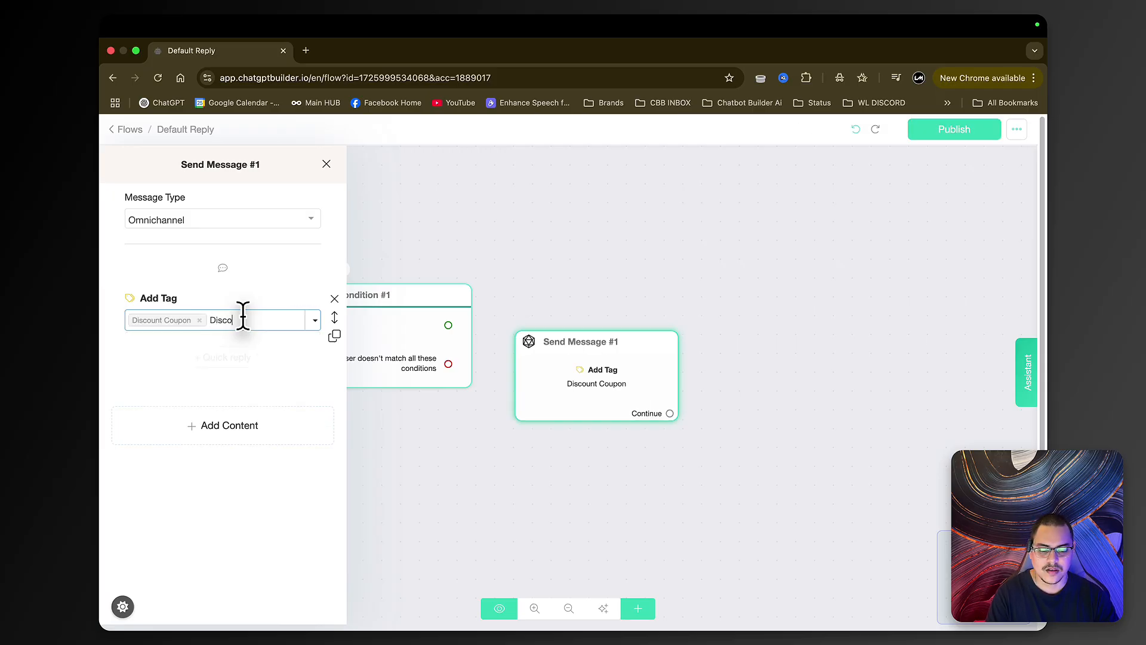
text(Discount Coup)
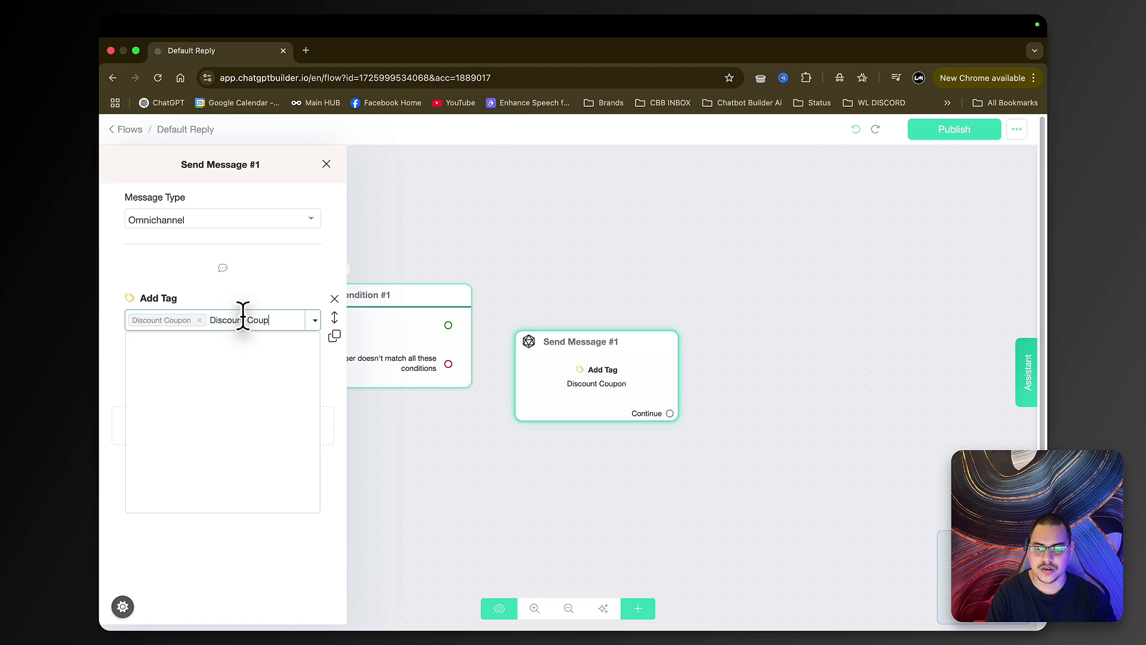
text(on Redeemed)
key(Return)
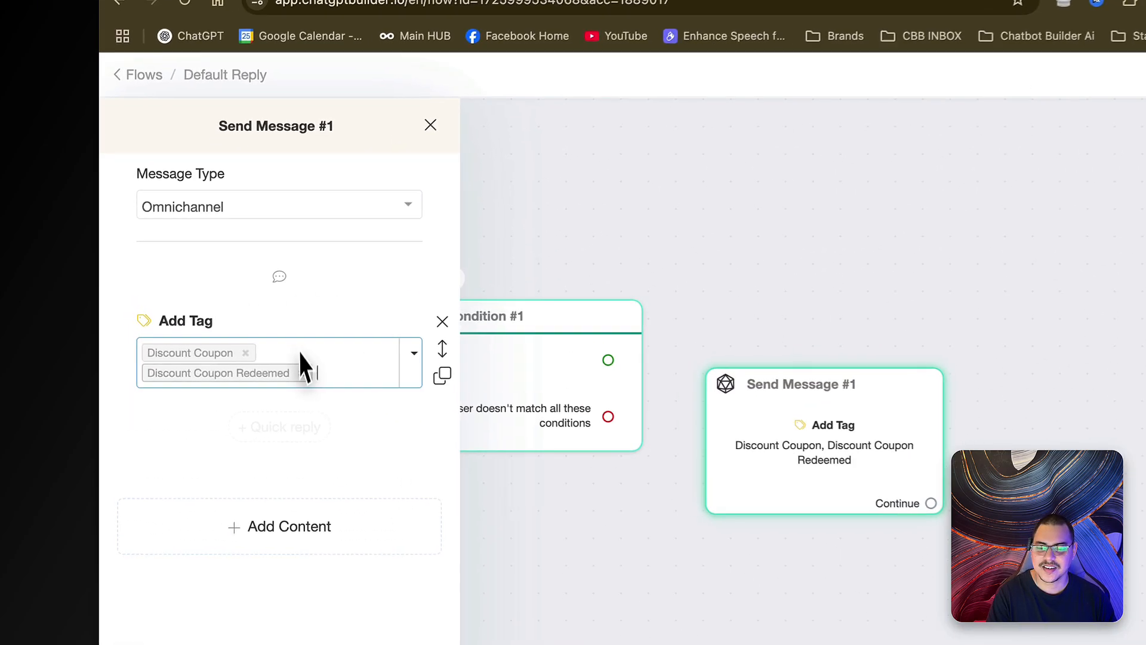
- Remove the tag and delete the Send Message #1 step
click(238, 334)
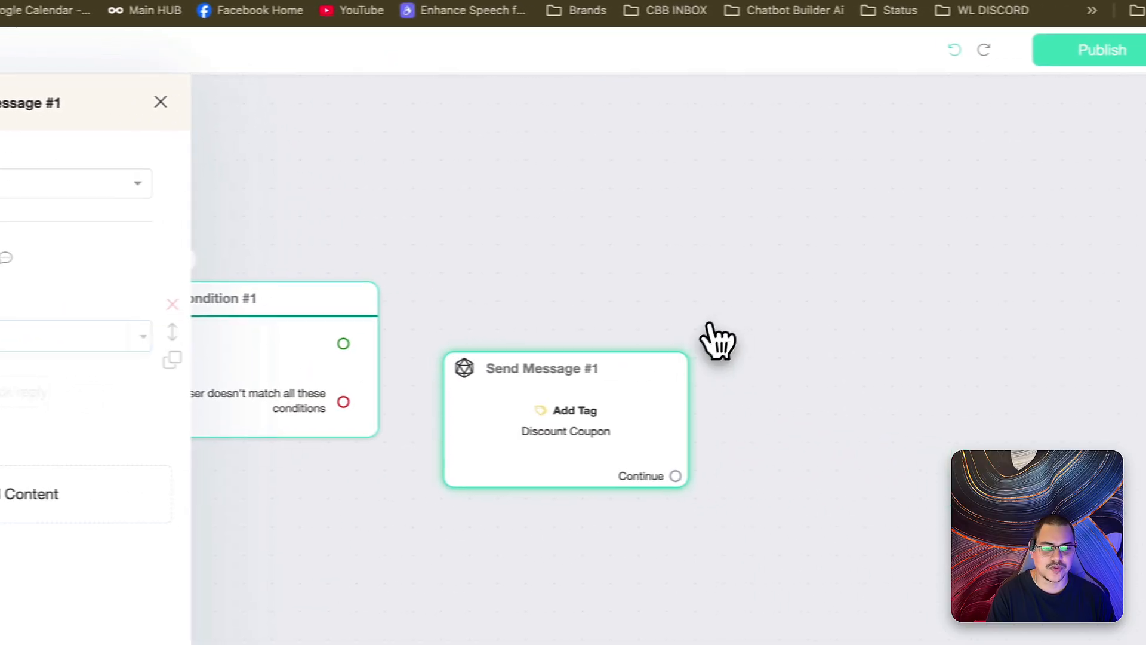
click(716, 340)
click(585, 327)
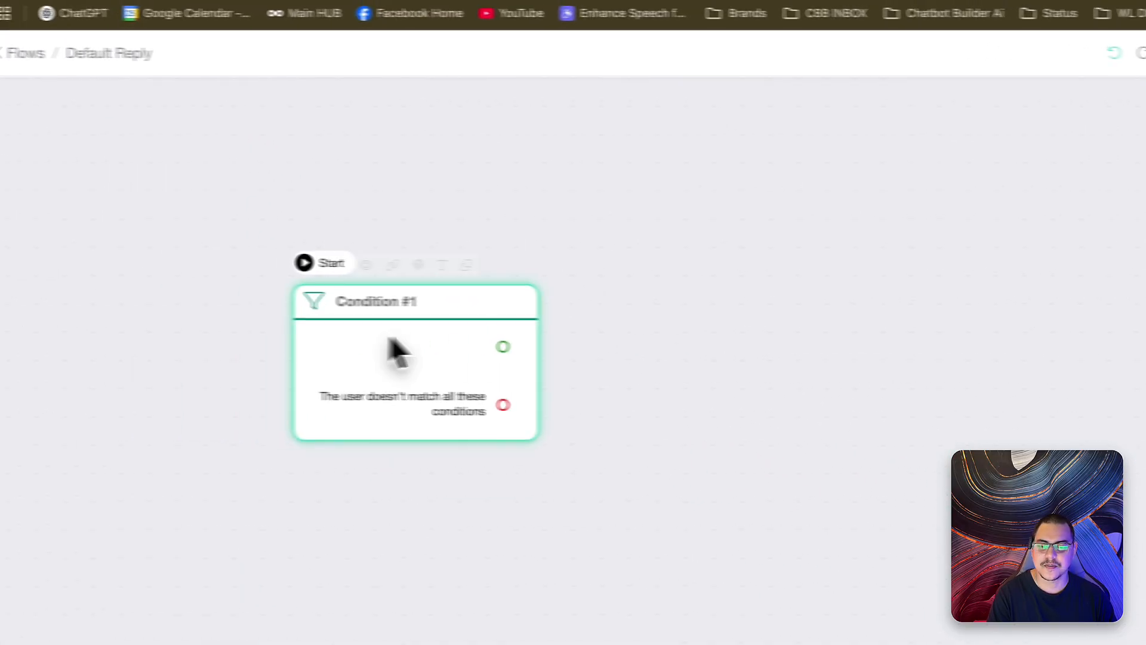
- Give Condition #1 a first branch: Tags Is 'Discount Coupon', saved
click(424, 323)
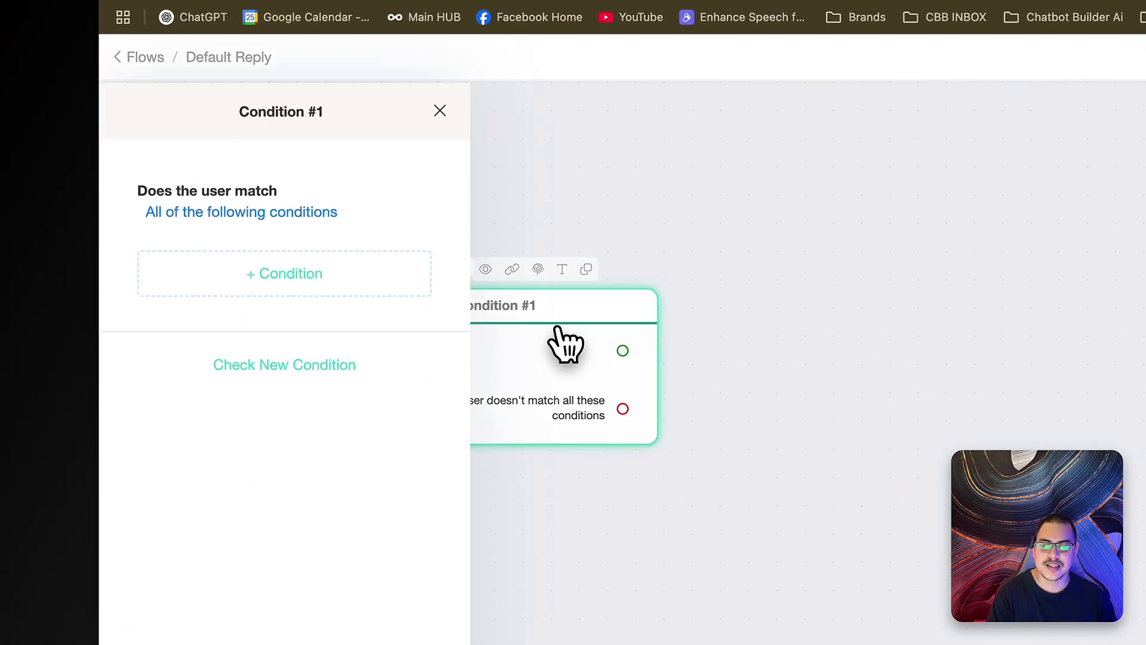
click(300, 287)
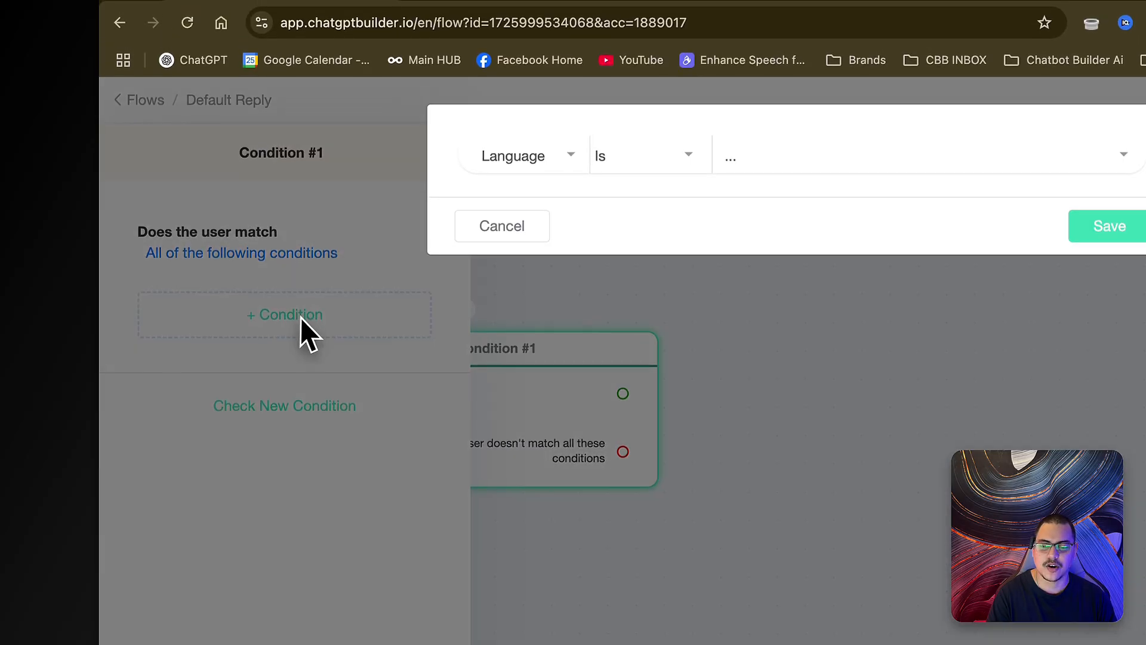
click(550, 157)
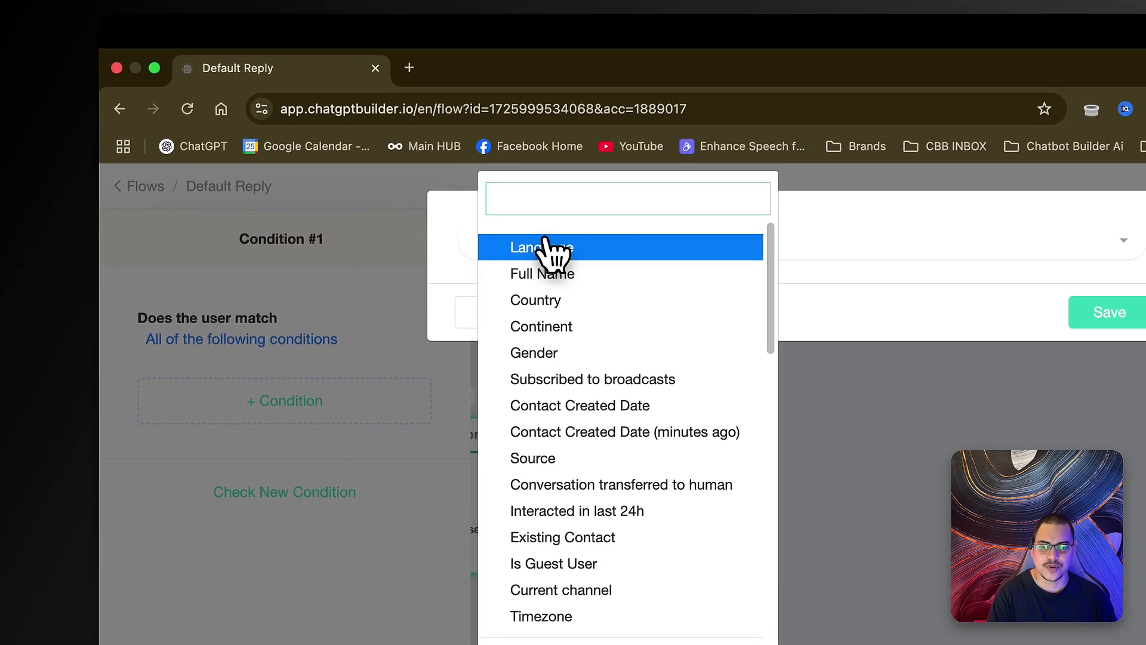
text(tag)
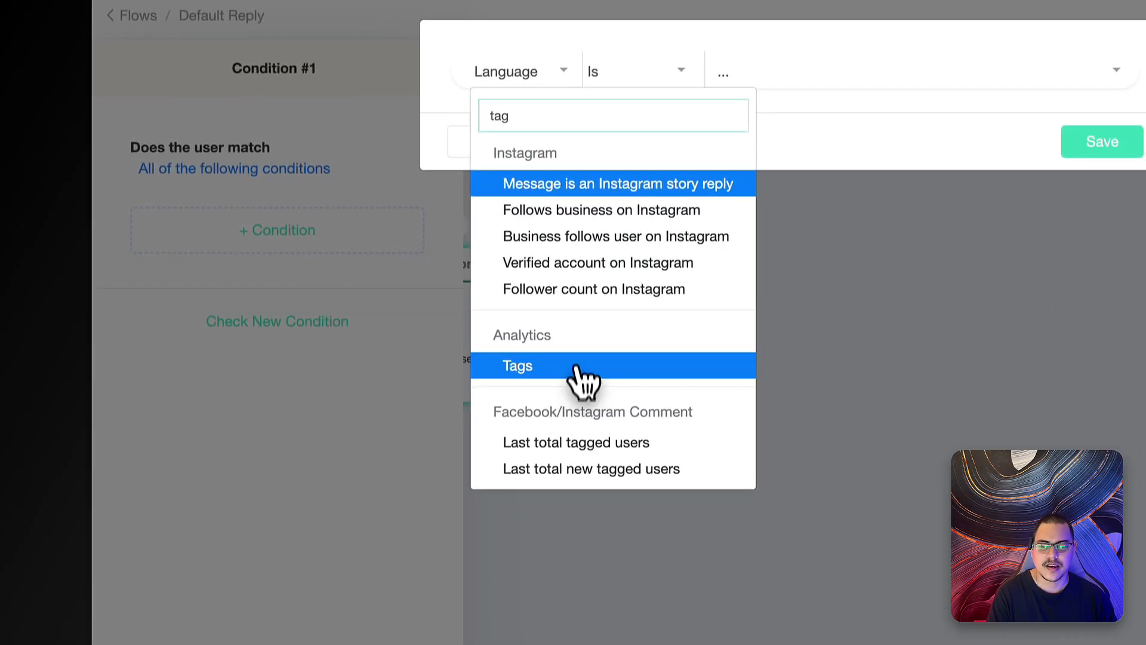
click(555, 537)
click(773, 251)
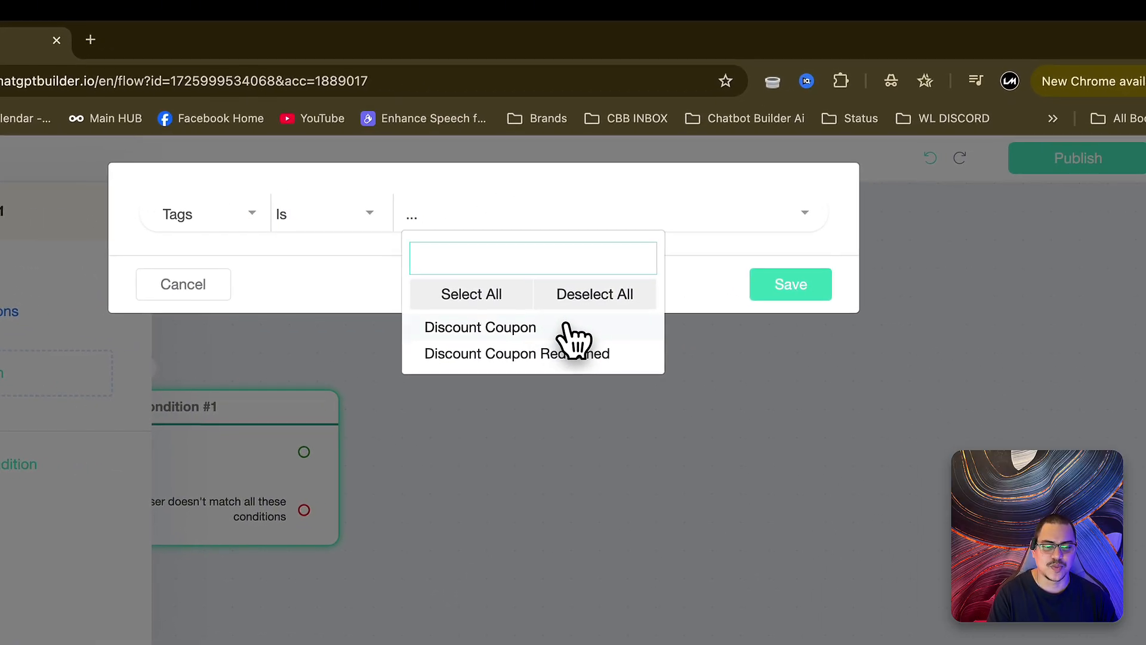
click(714, 336)
click(686, 305)
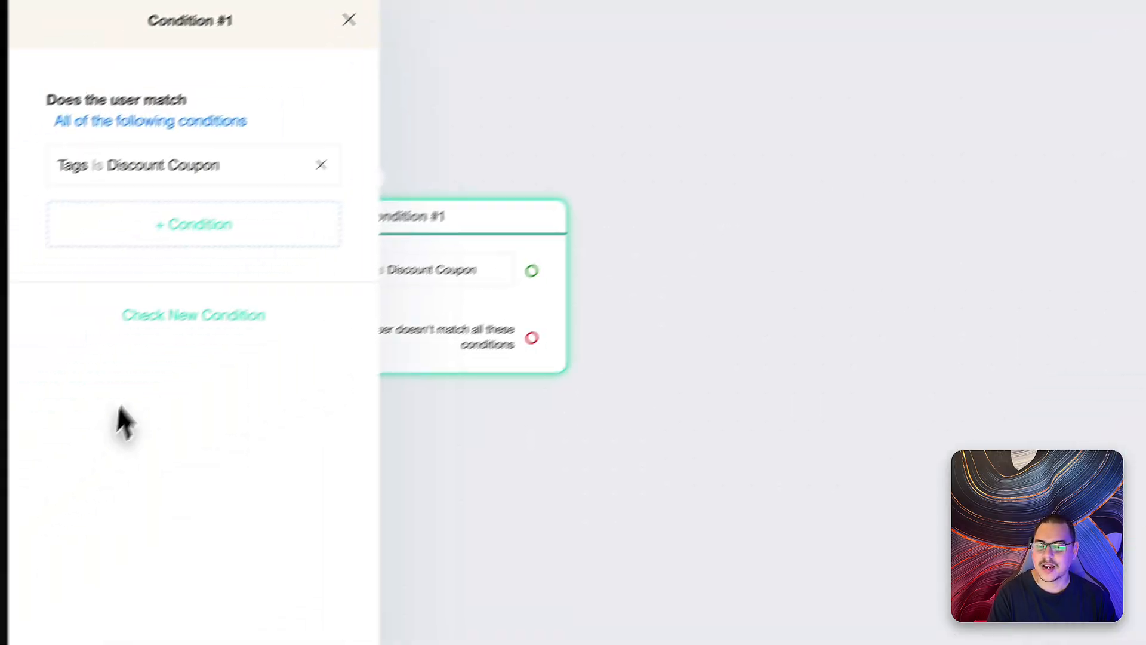
- Add a second branch Tags Is 'Discount Coupon Redeemed', save it, and reposition the node
click(306, 283)
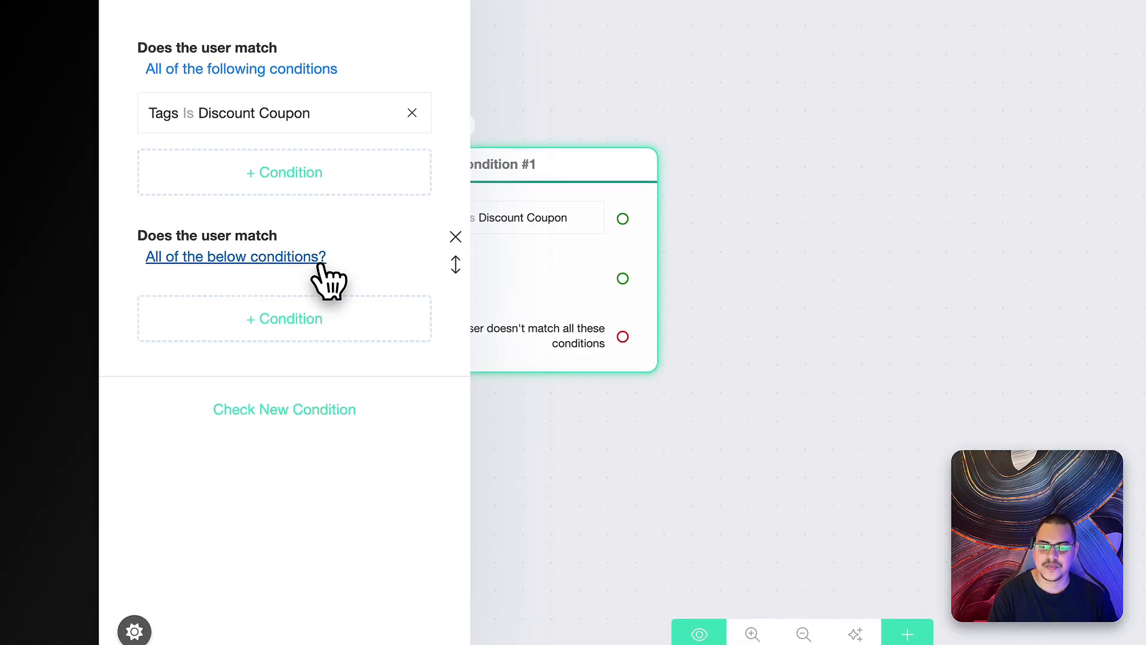
click(266, 326)
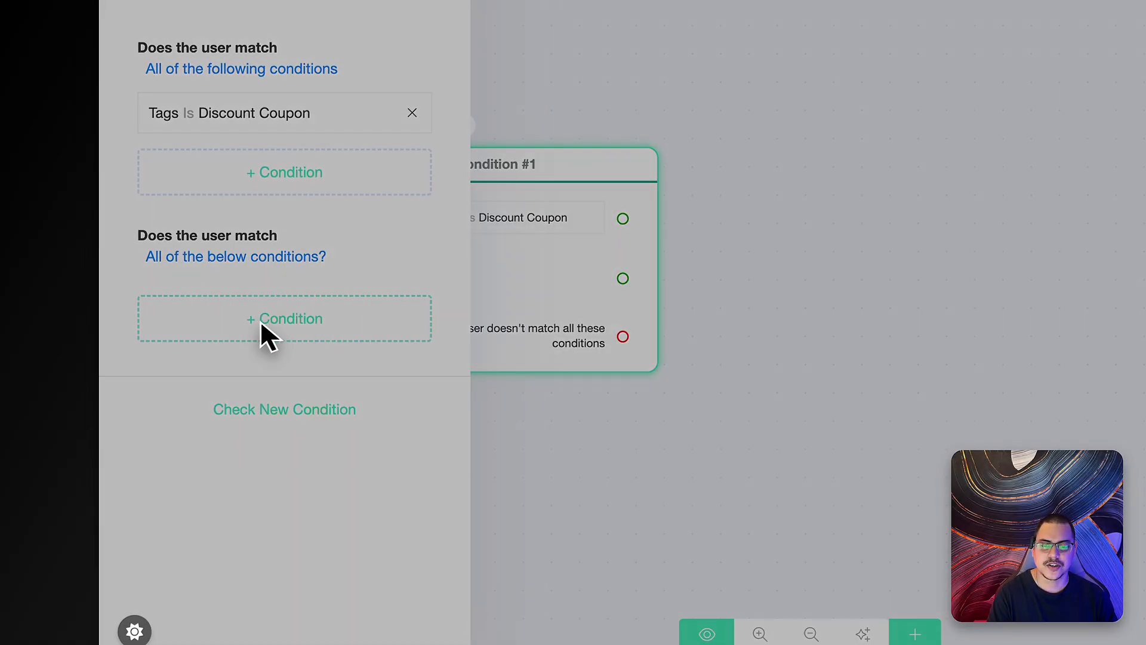
click(494, 150)
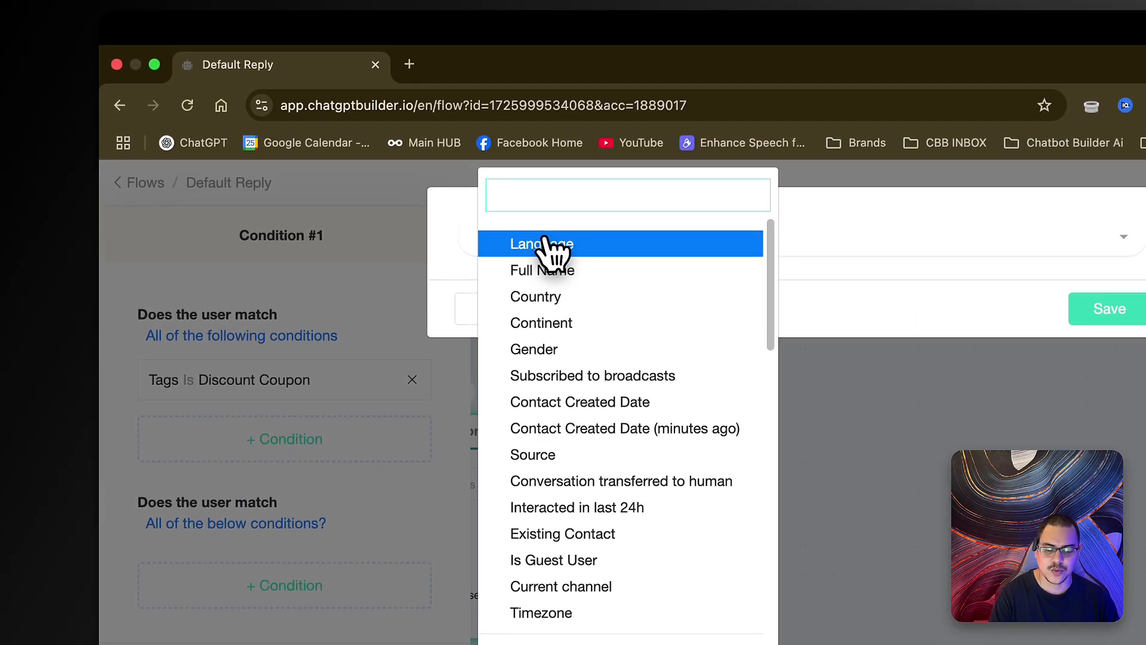
text(tags)
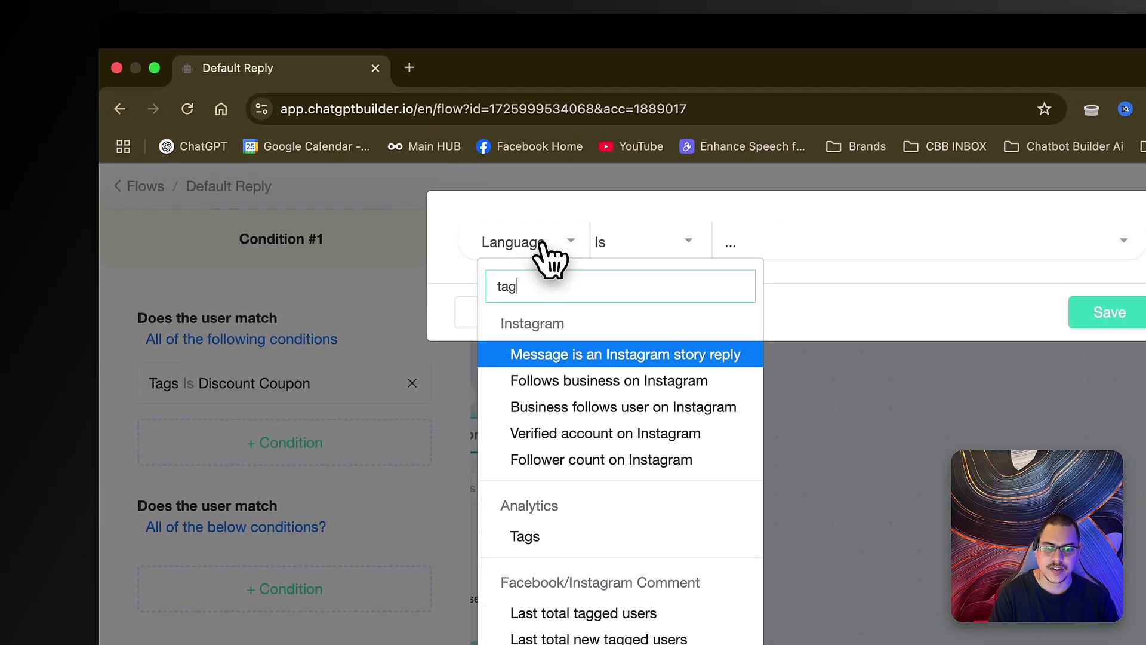
click(553, 352)
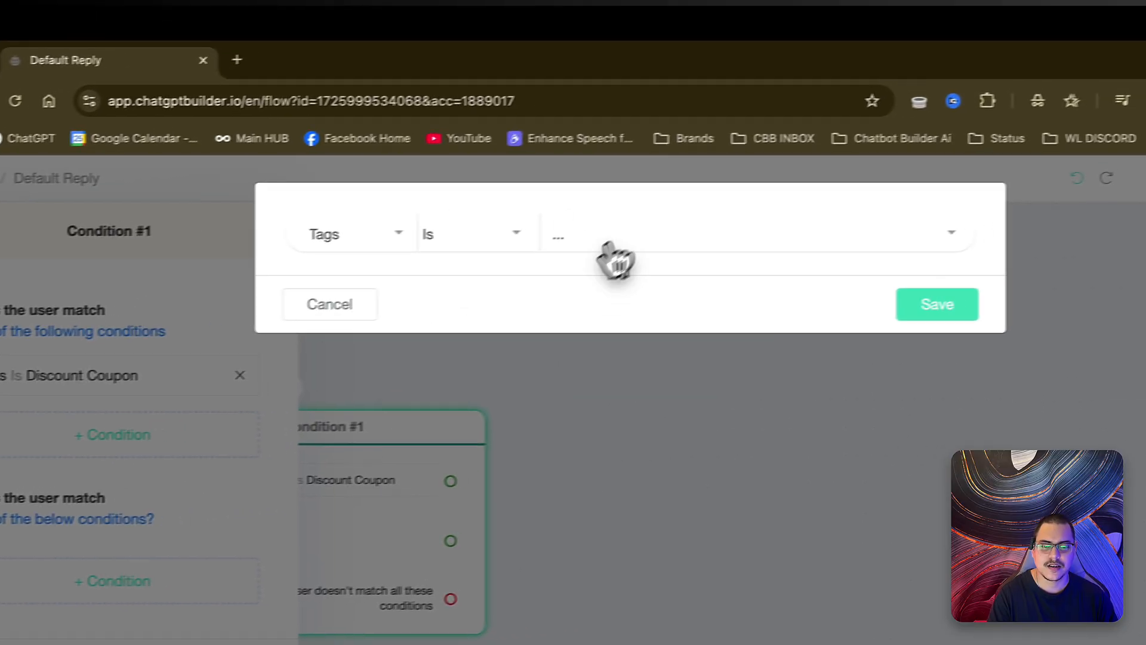
click(609, 242)
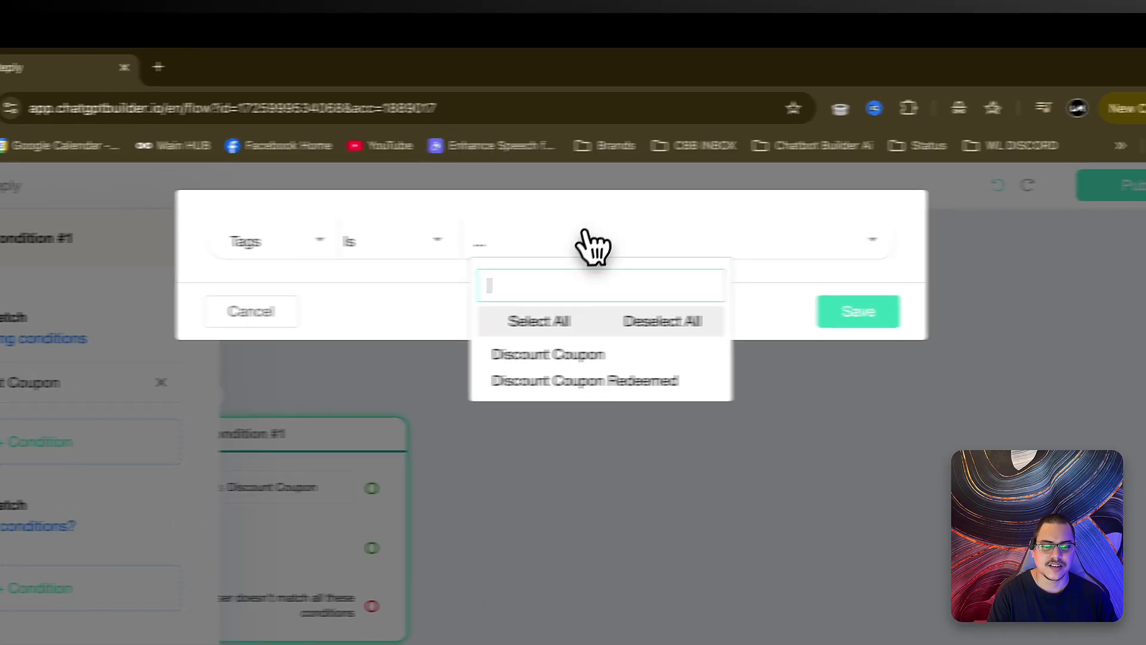
click(722, 373)
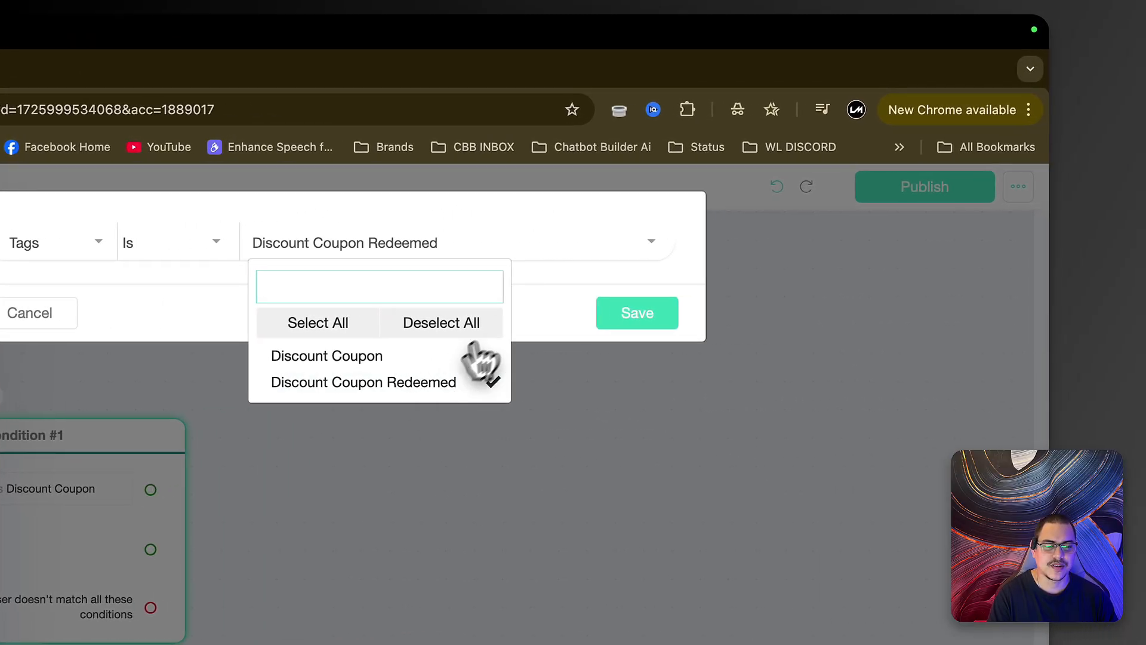
click(562, 299)
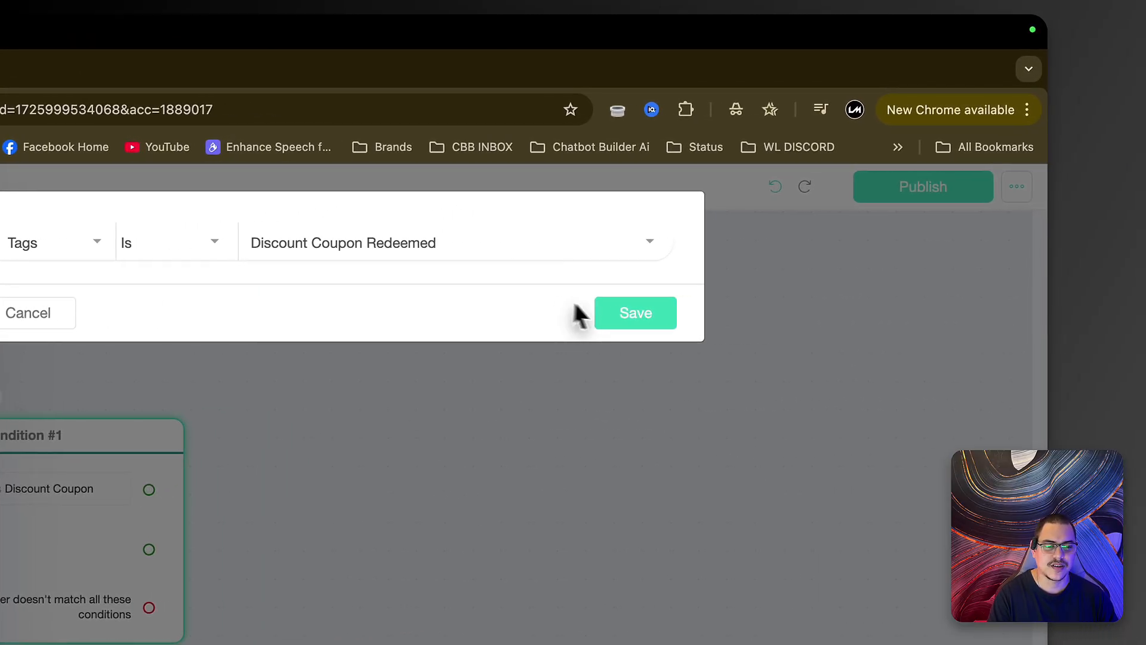
click(637, 315)
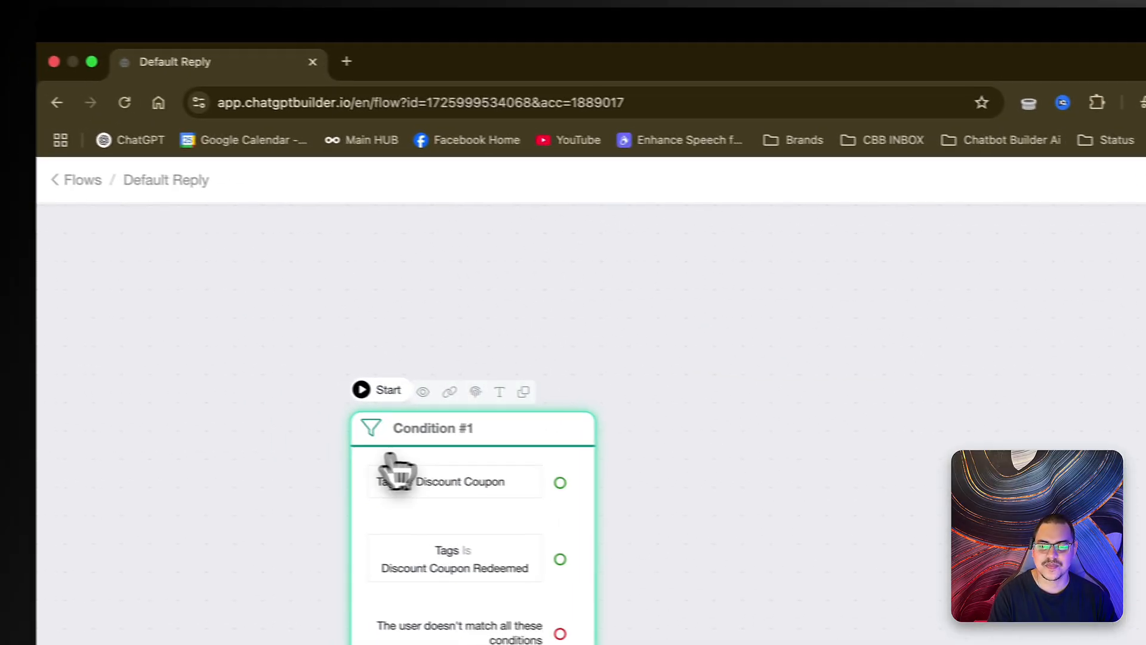
drag(391, 457, 447, 401)
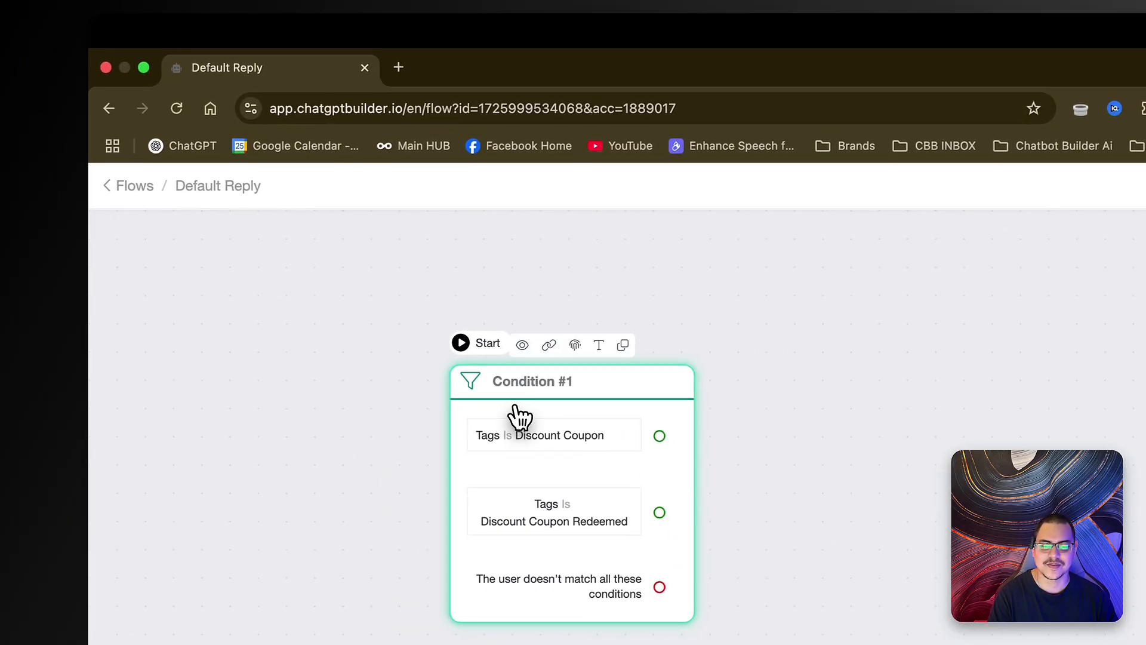
drag(594, 370, 492, 369)
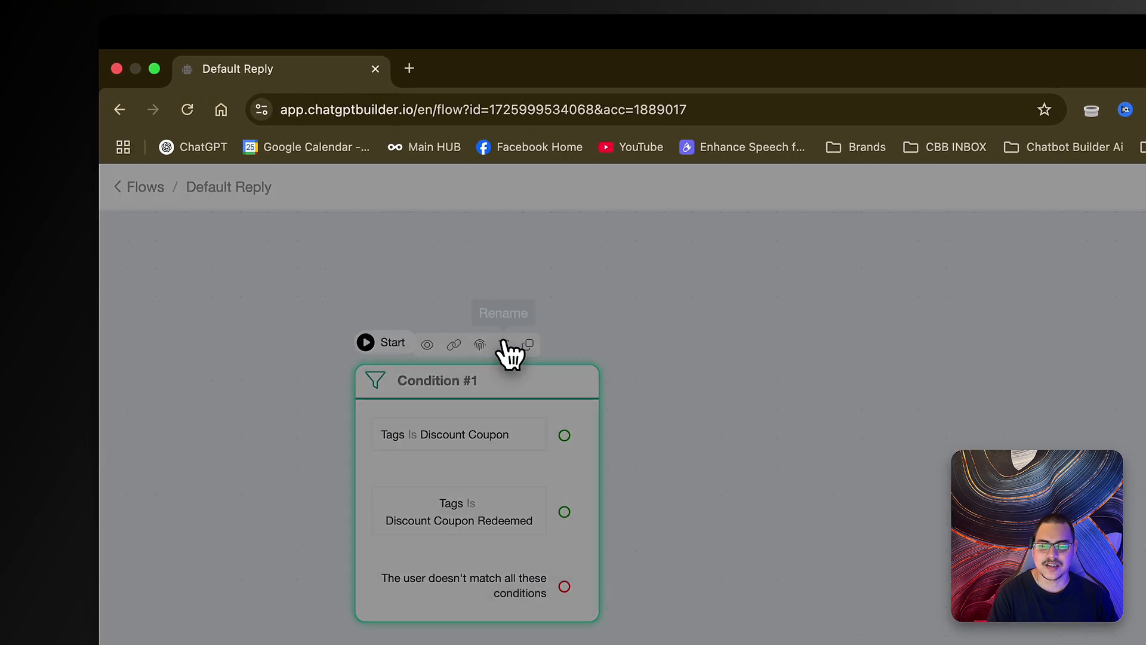
- Rename the condition node 'Starting Condition' and move it further left
click(506, 346)
text(Starting Cou)
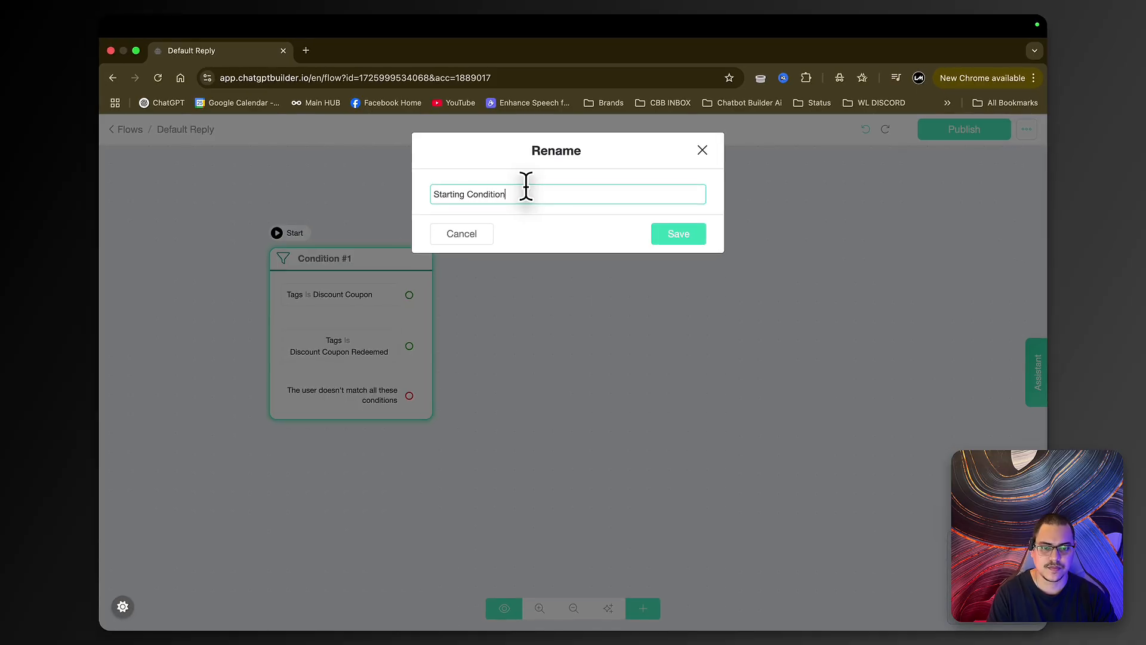
key(Return)
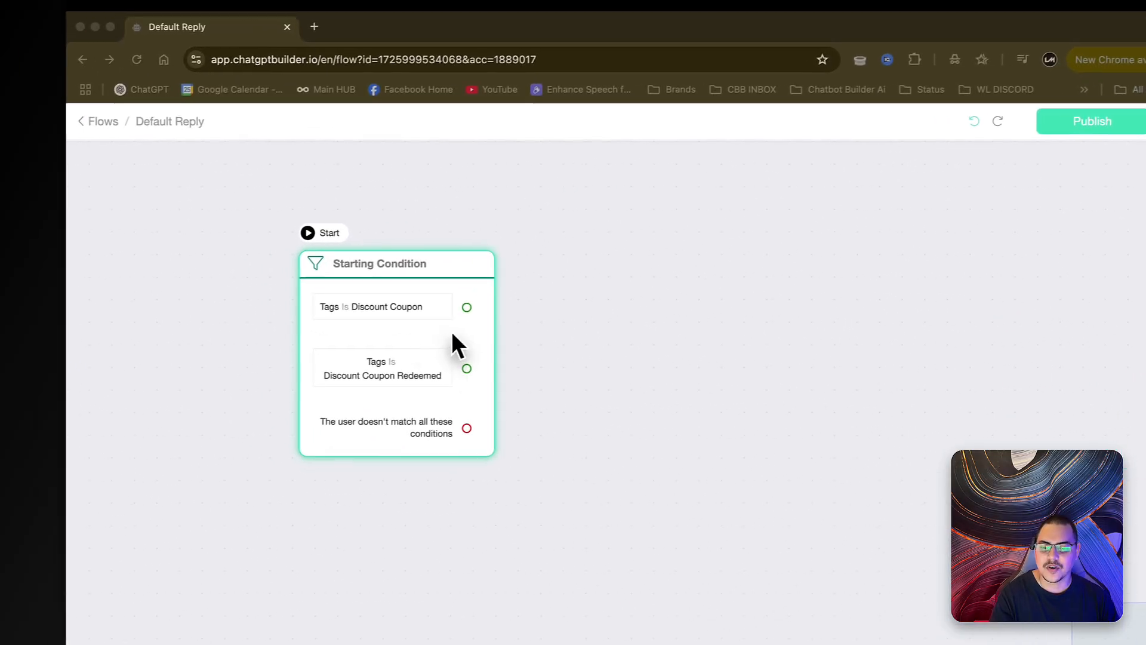
drag(463, 332, 319, 342)
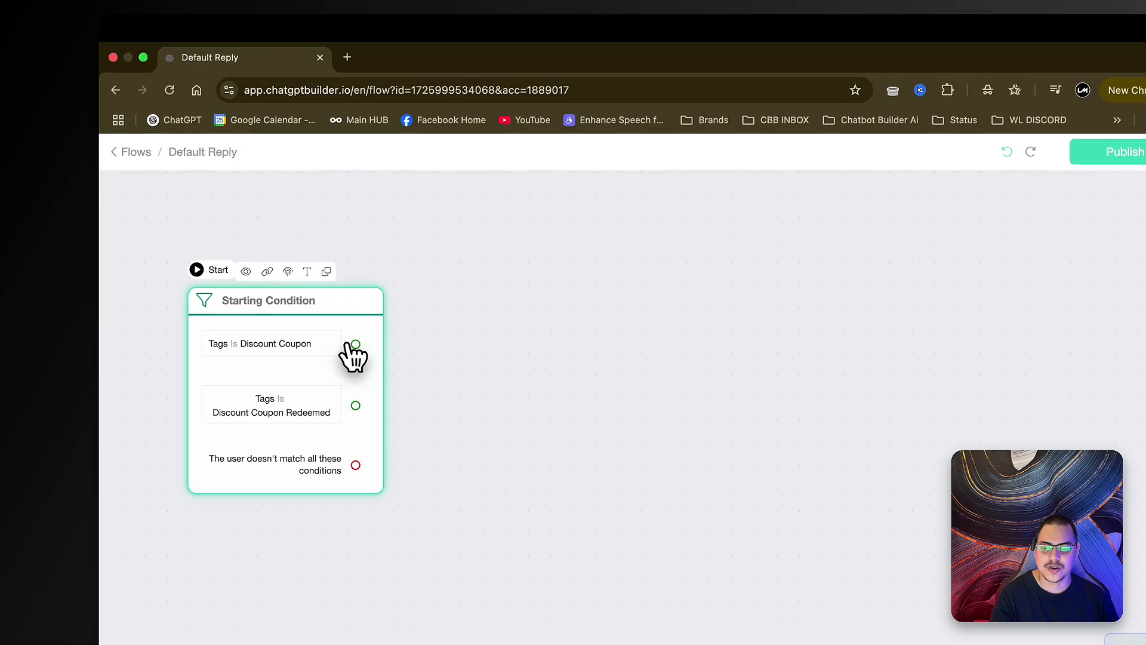
- Link the Discount Coupon branch to a new Send Message #1 with Text, Image and Text blocks
drag(483, 316, 506, 297)
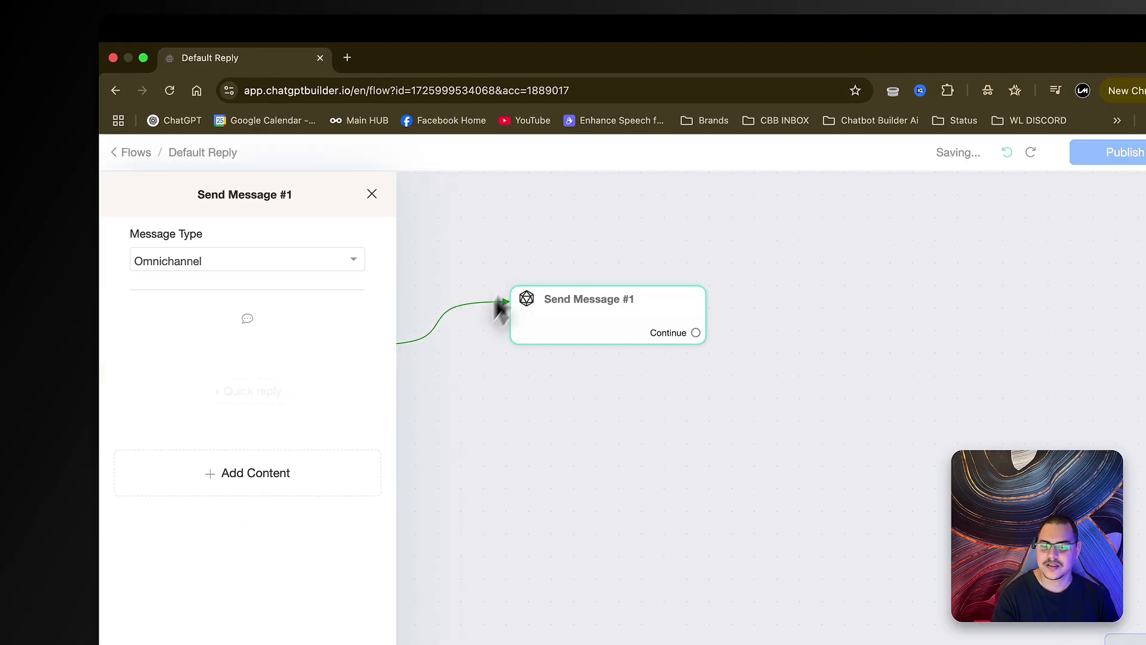
click(327, 478)
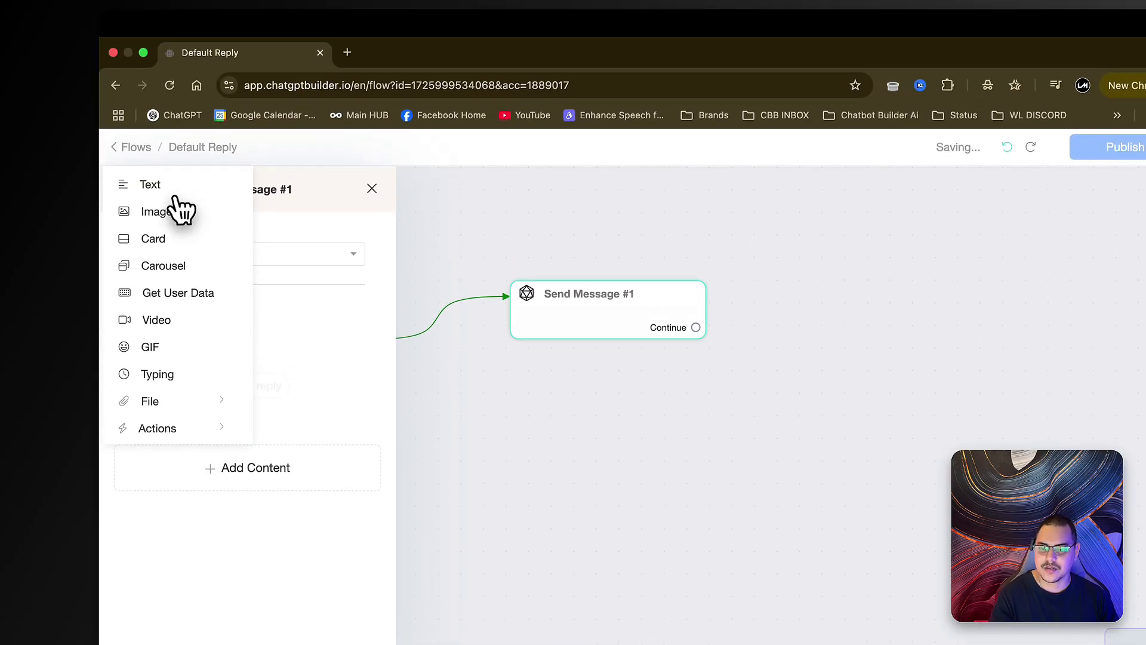
click(164, 75)
click(287, 499)
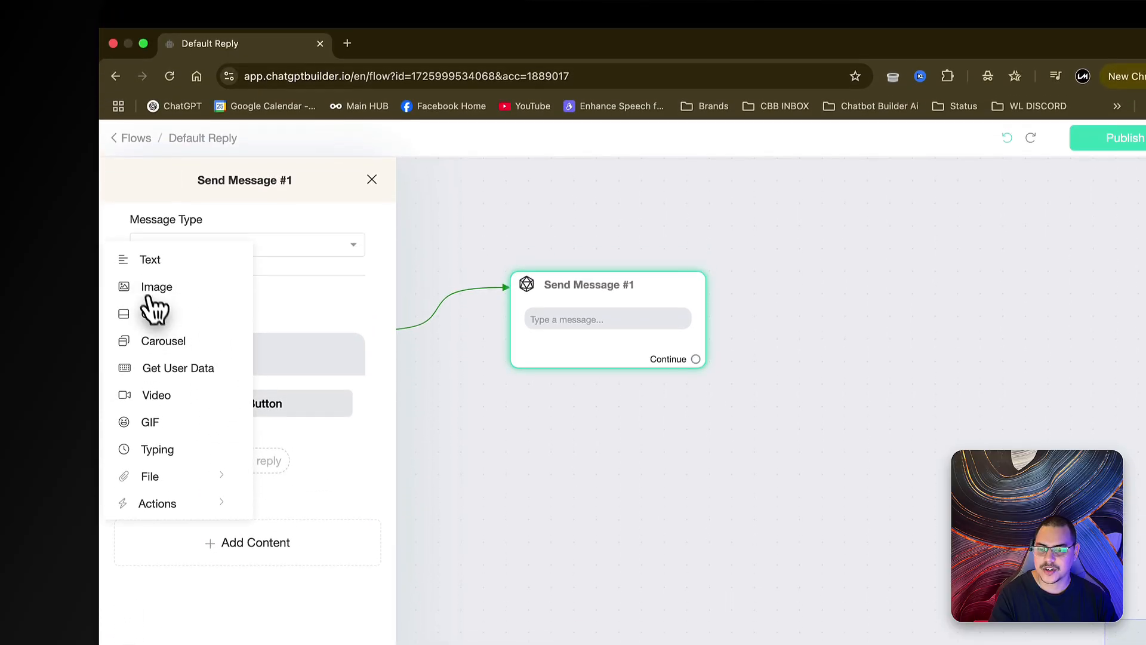
click(156, 288)
scroll(358, 507, down, 2)
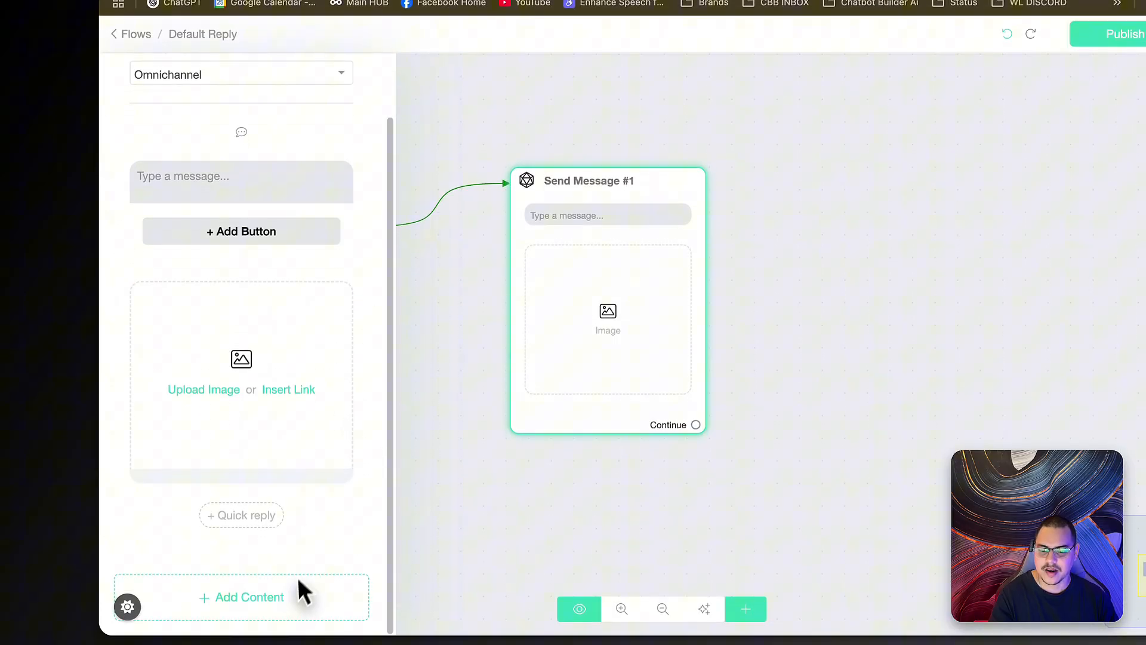
click(301, 596)
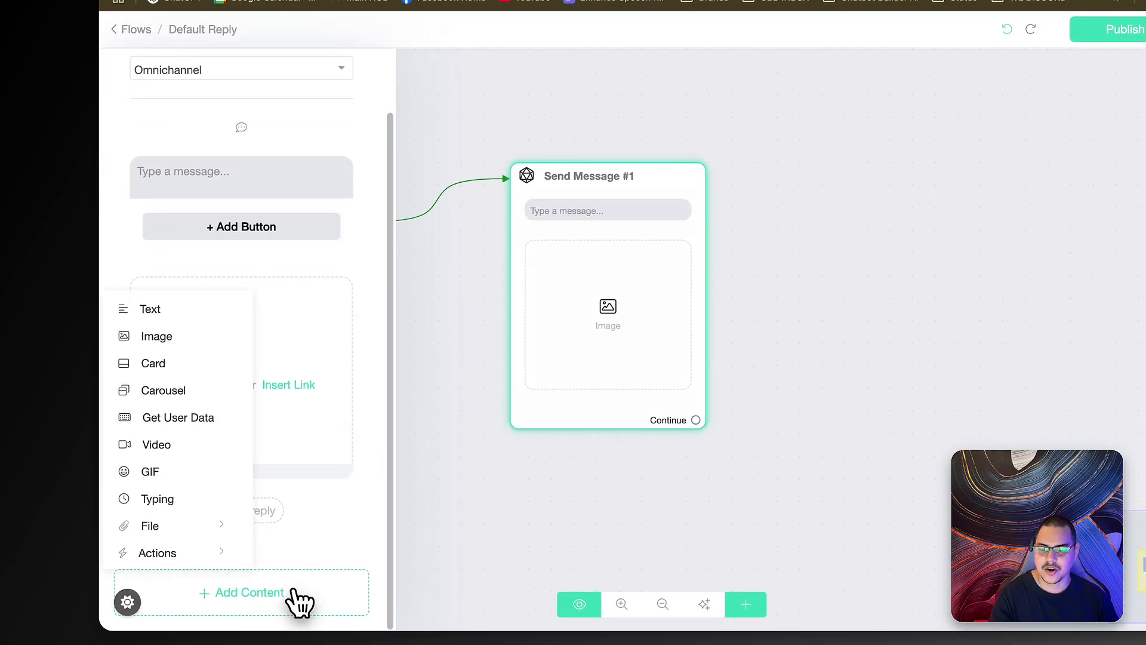
click(156, 327)
scroll(338, 308, up, 2)
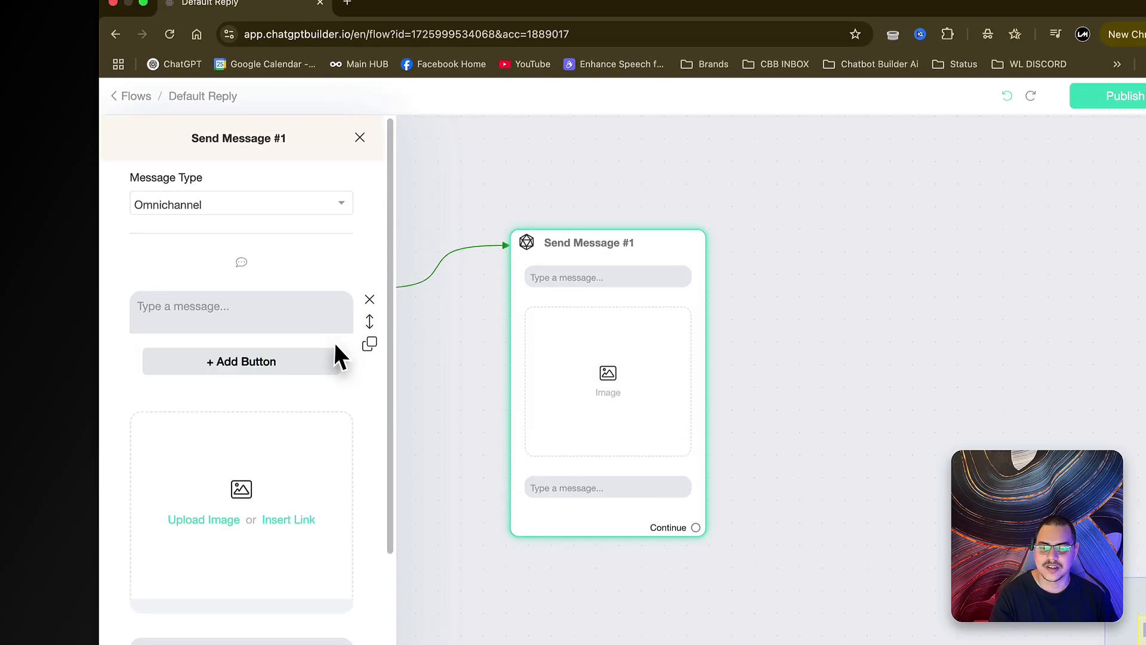
- Fill in the coupon note, the {{ai_image}} image link, and the single-use 'to redeem.' text
click(272, 269)
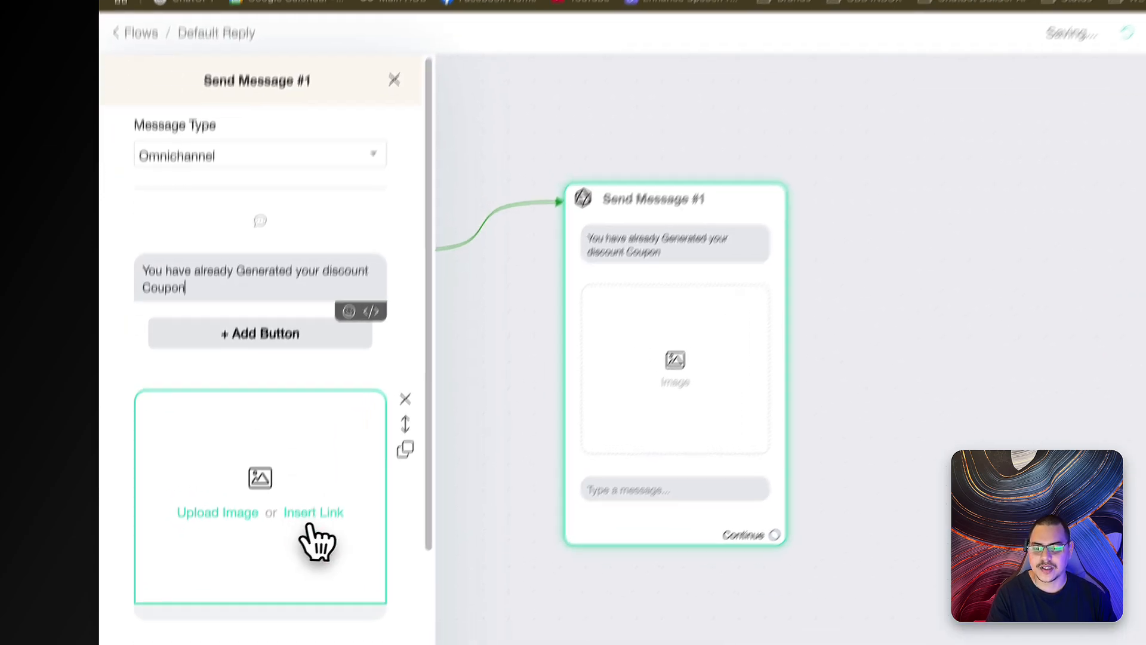
click(257, 484)
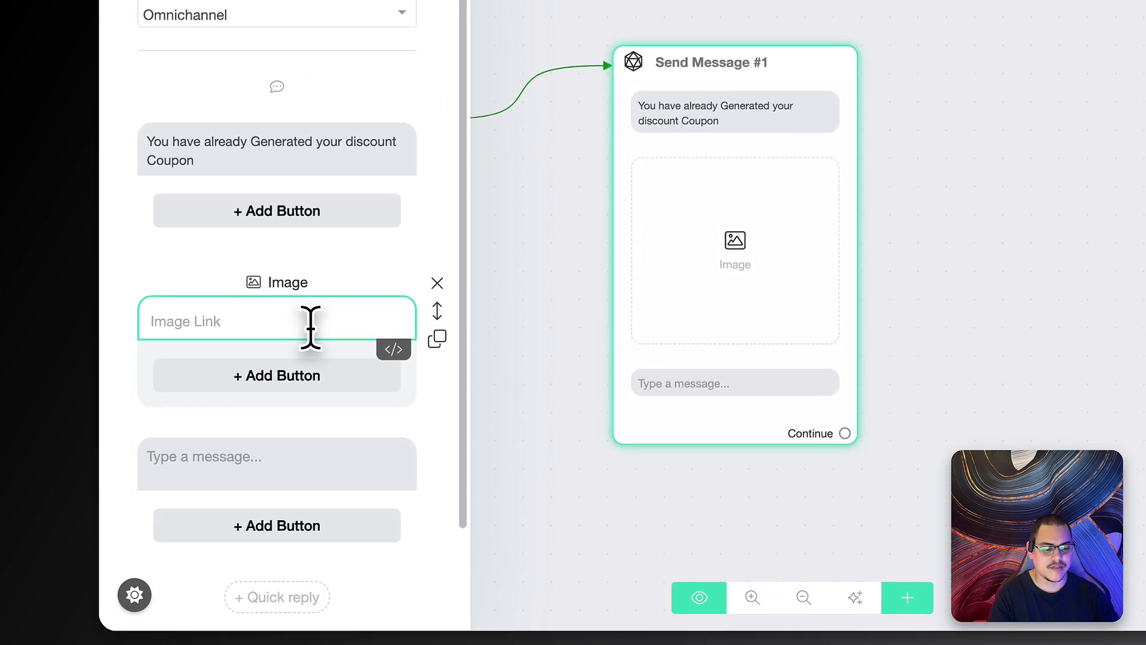
text({ai)
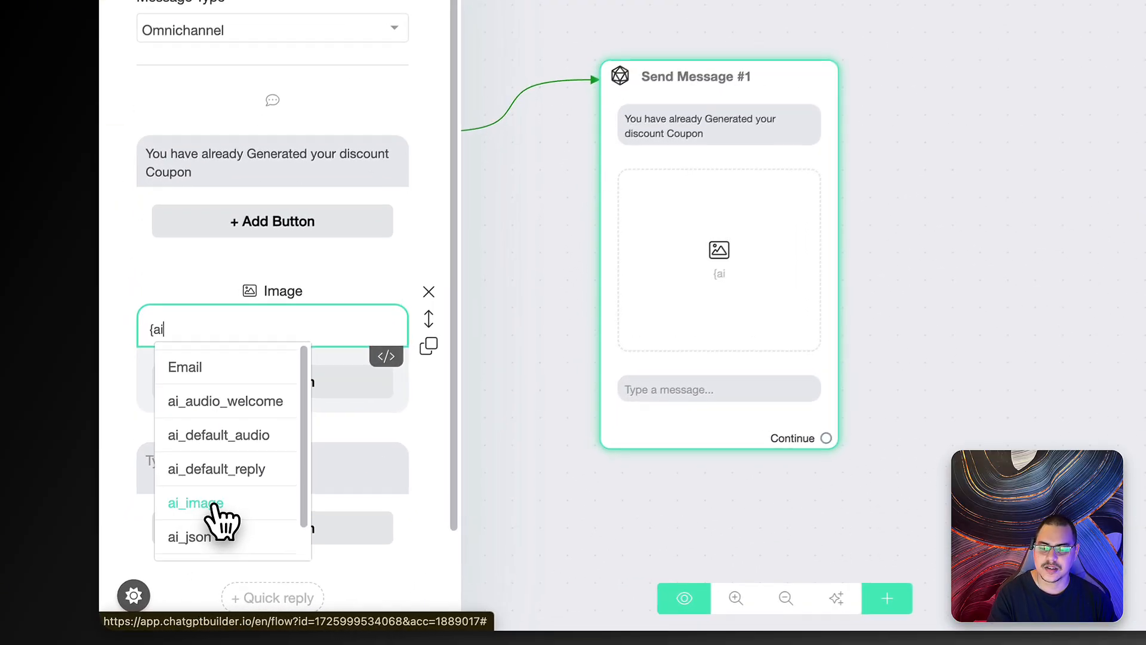
click(197, 553)
click(222, 537)
scroll(286, 458, down, 2)
click(253, 341)
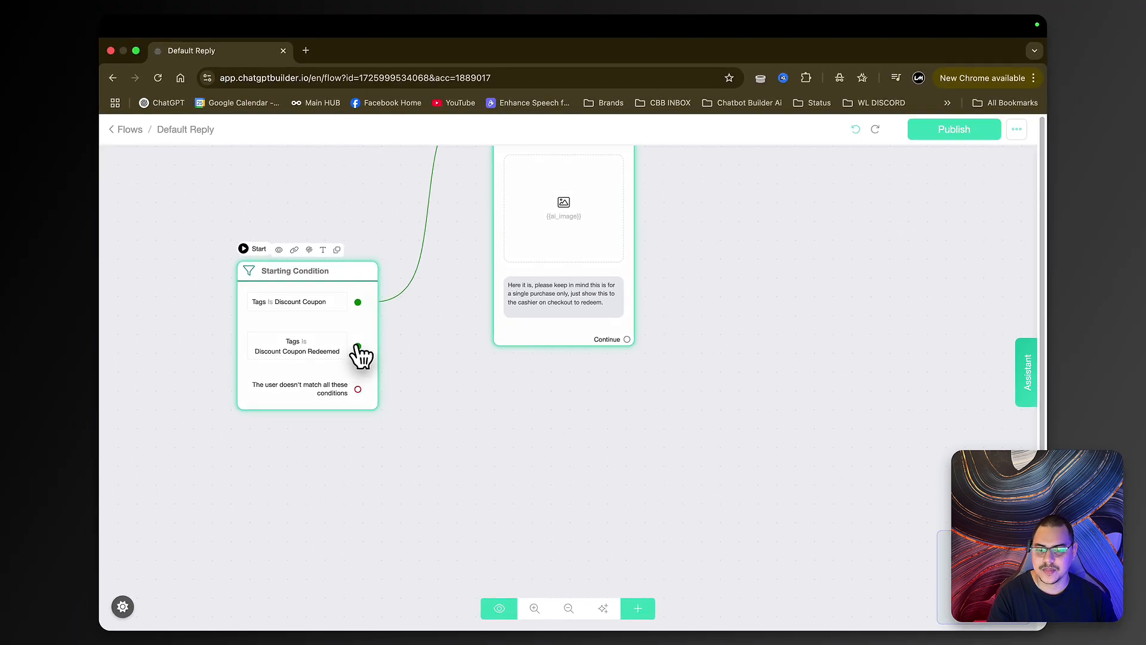
- Connect the Discount Coupon Redeemed branch to a new Send Message #2 with a text block
drag(358, 350, 514, 443)
click(565, 444)
click(232, 405)
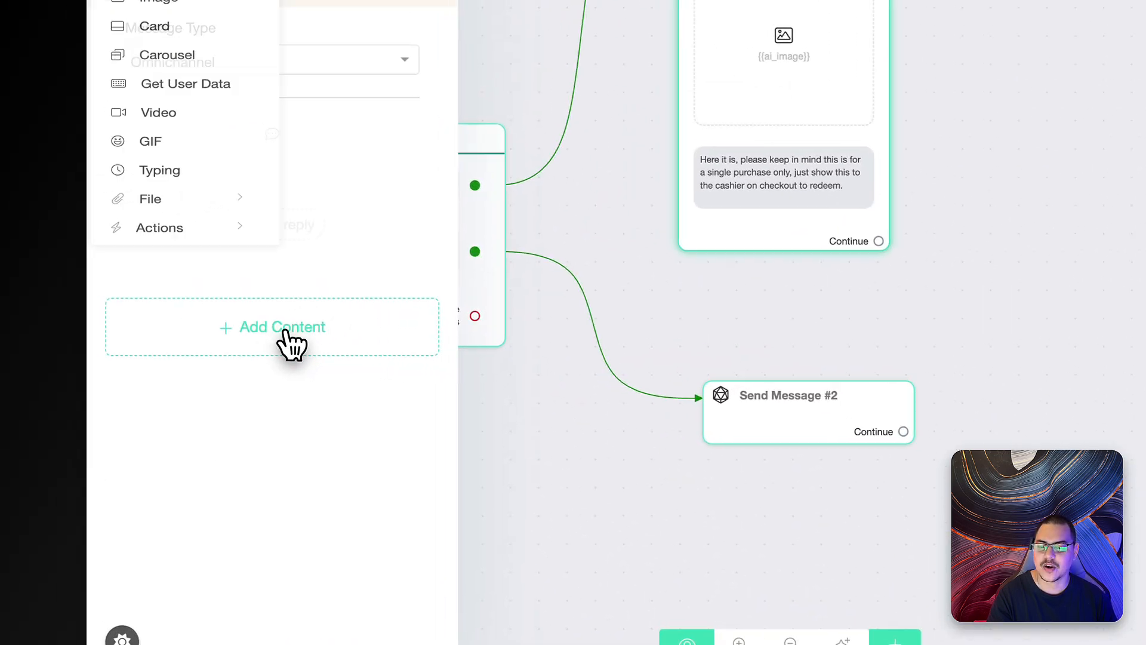
click(225, 176)
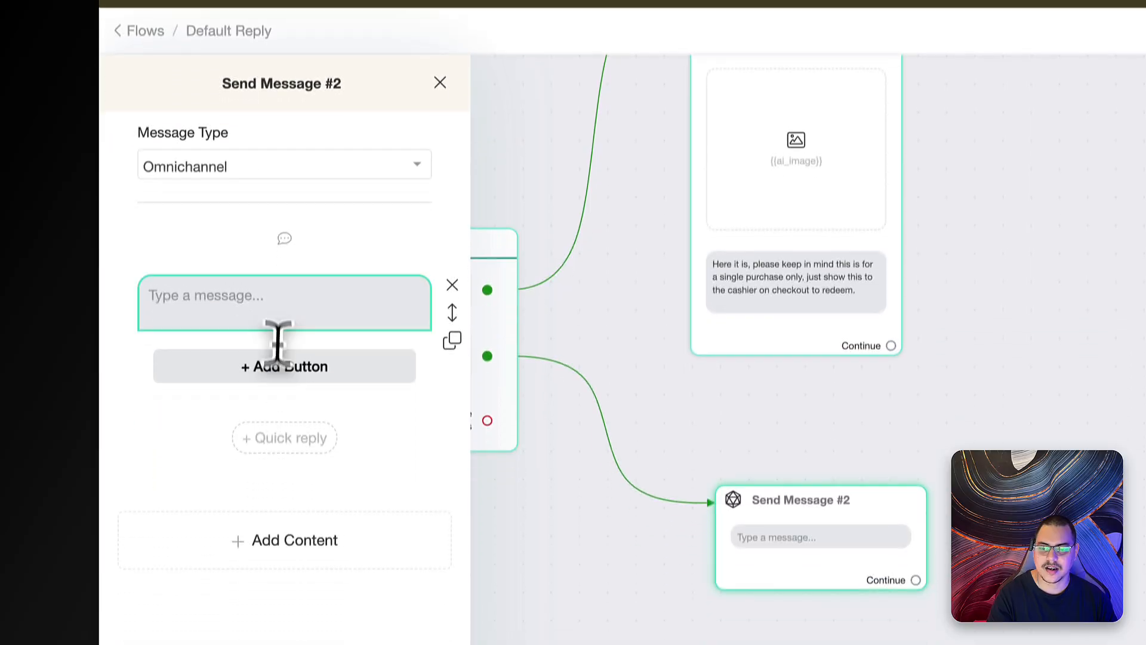
click(271, 305)
- Write 'Hey {first name}', noting the coupon was already redeemed, is single-use, and more are coming
text(Hey )
text({)
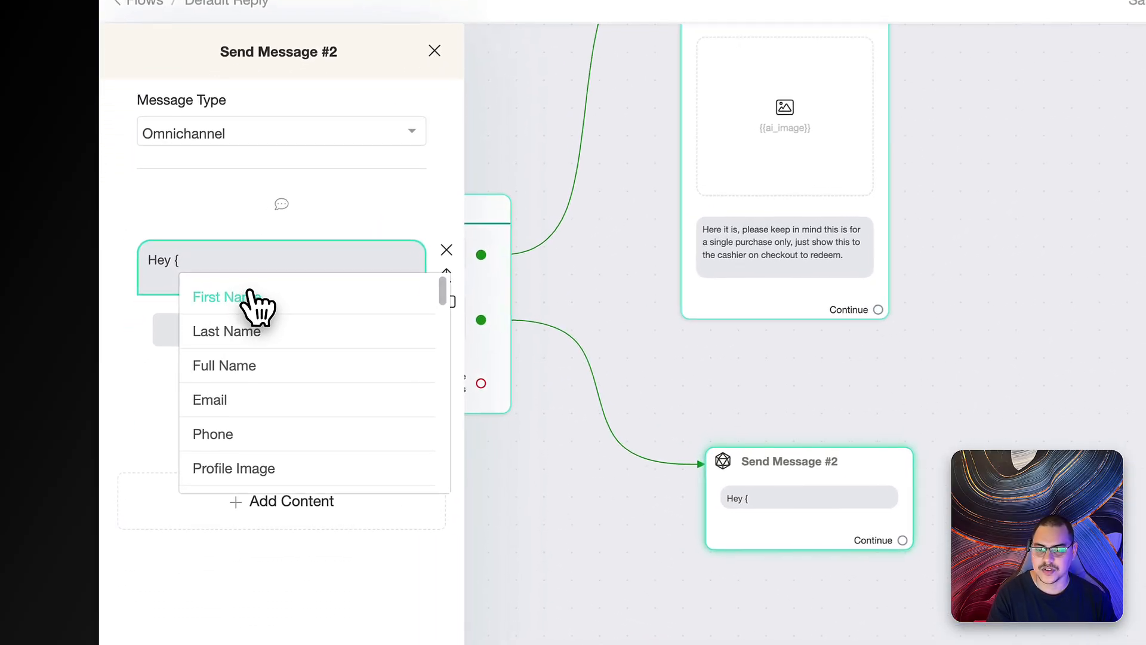
click(182, 330)
key(Return)
key(Return)
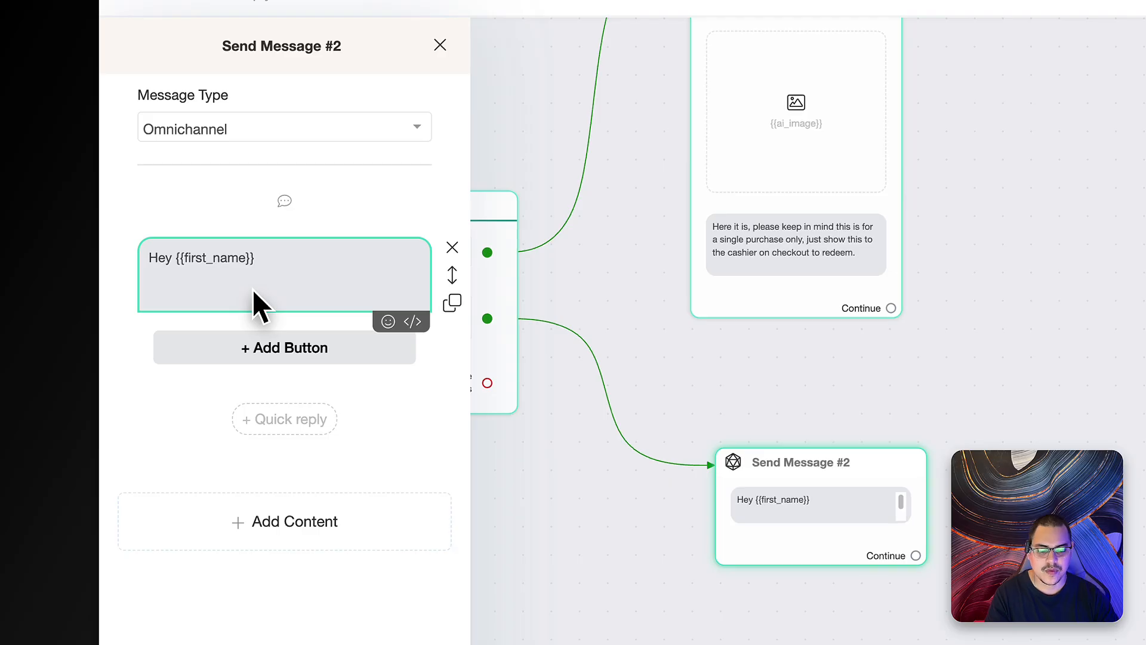
text(You have alread)
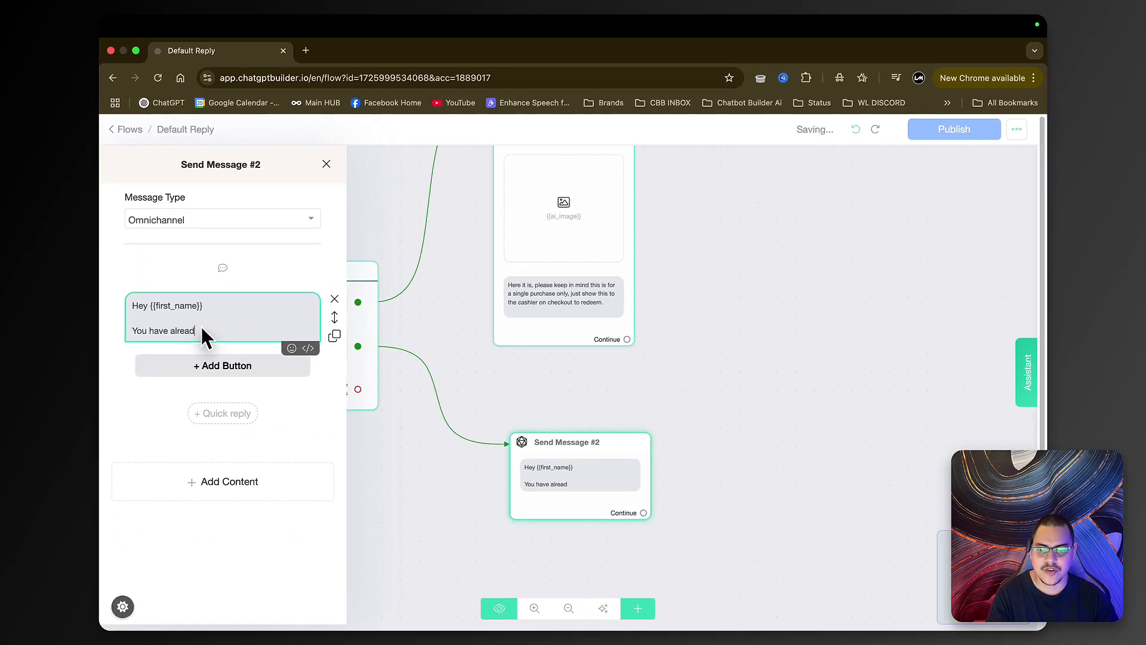
text(y redeemed)
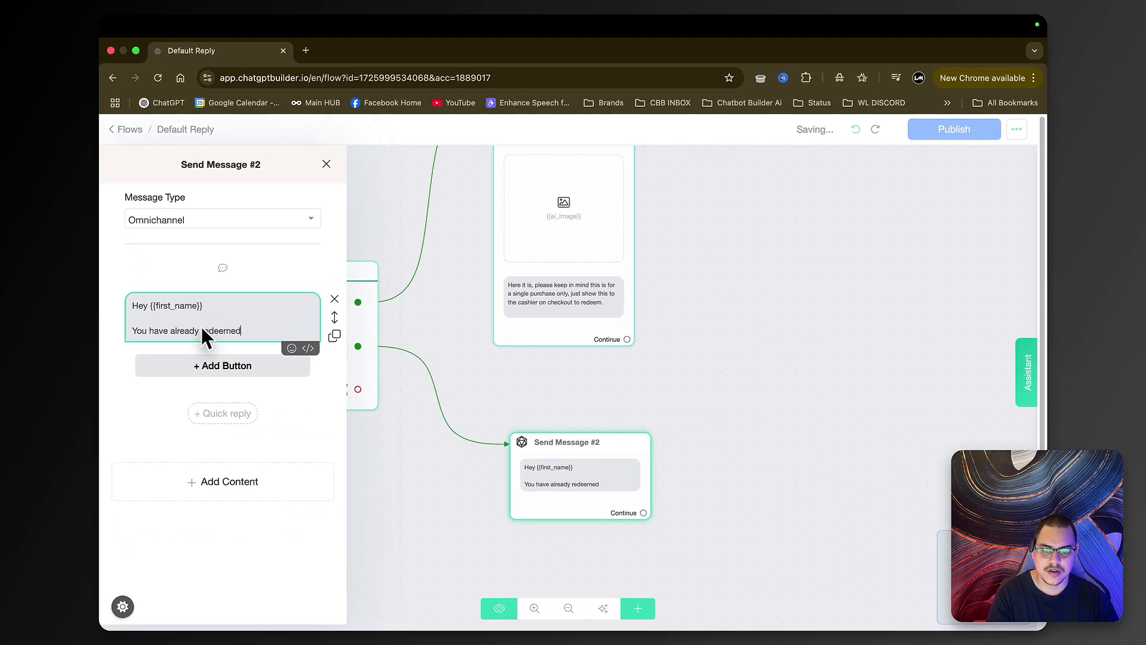
text( this coupon, s)
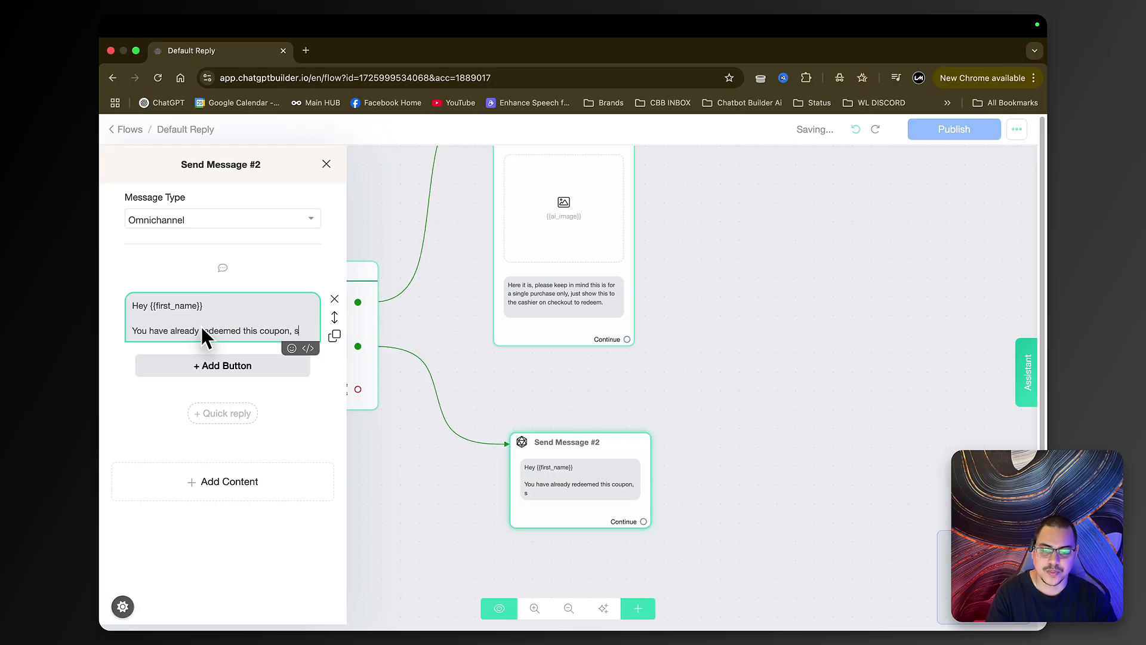
key(BackSpace)
text(it is for a single use on)
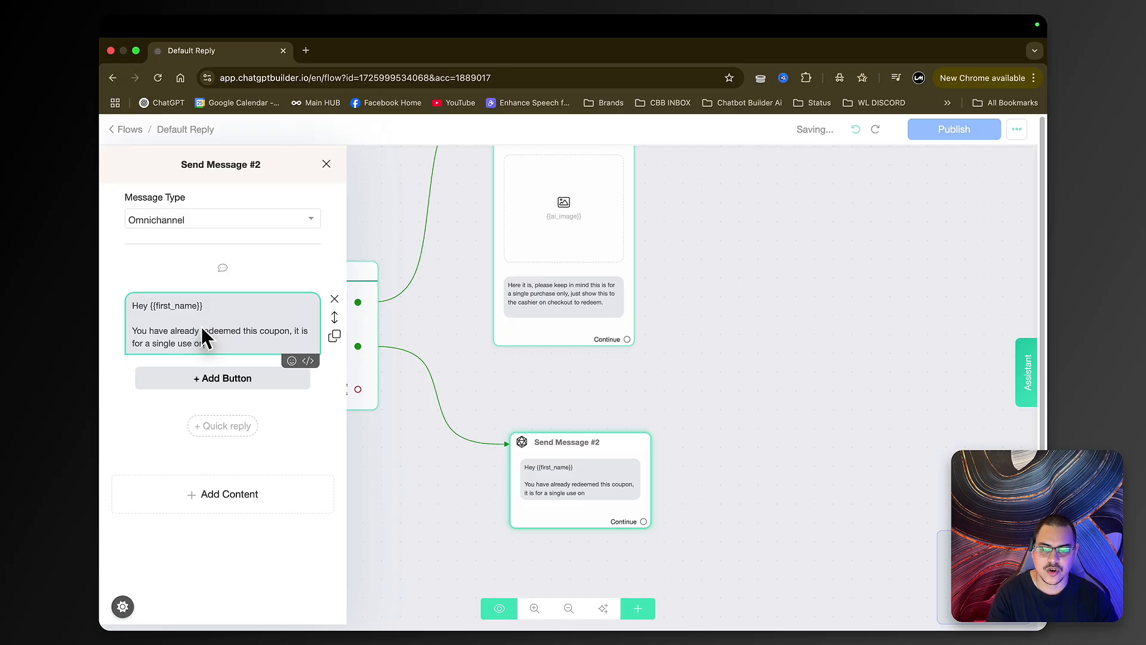
text(ly, However we will have )
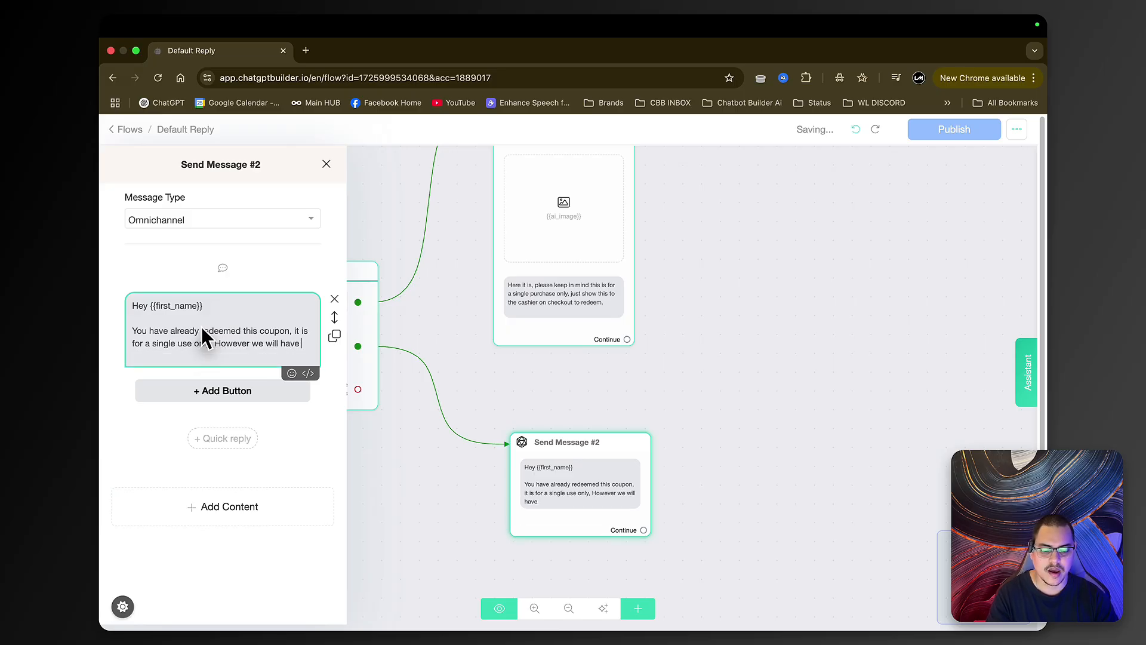
text(more coming s)
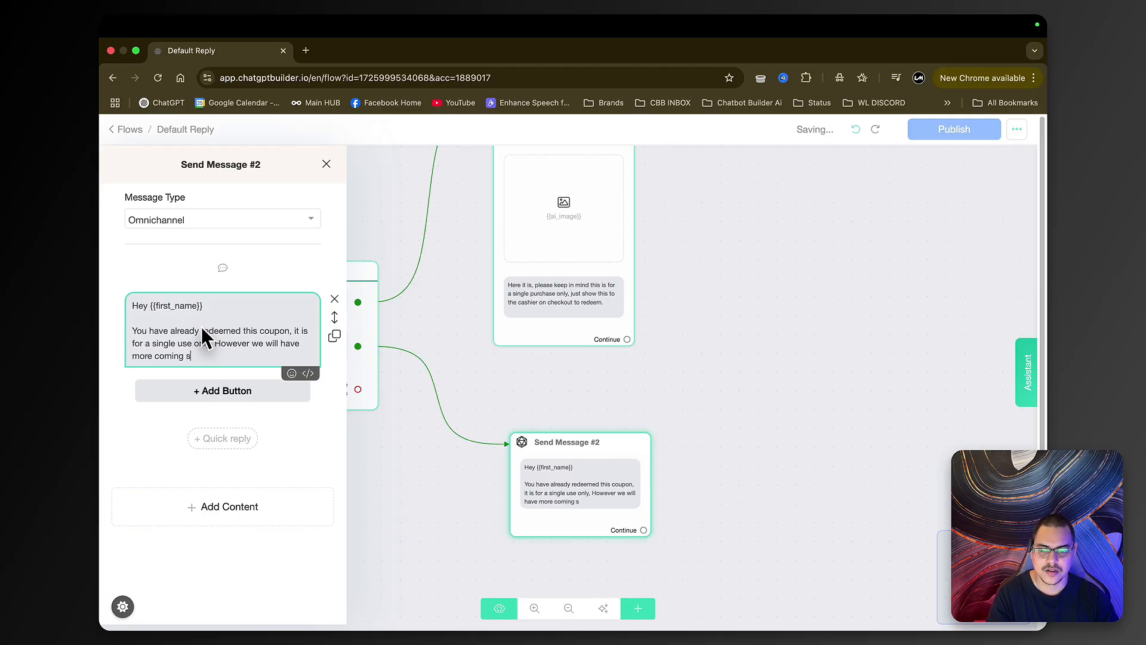
text(an eye open)
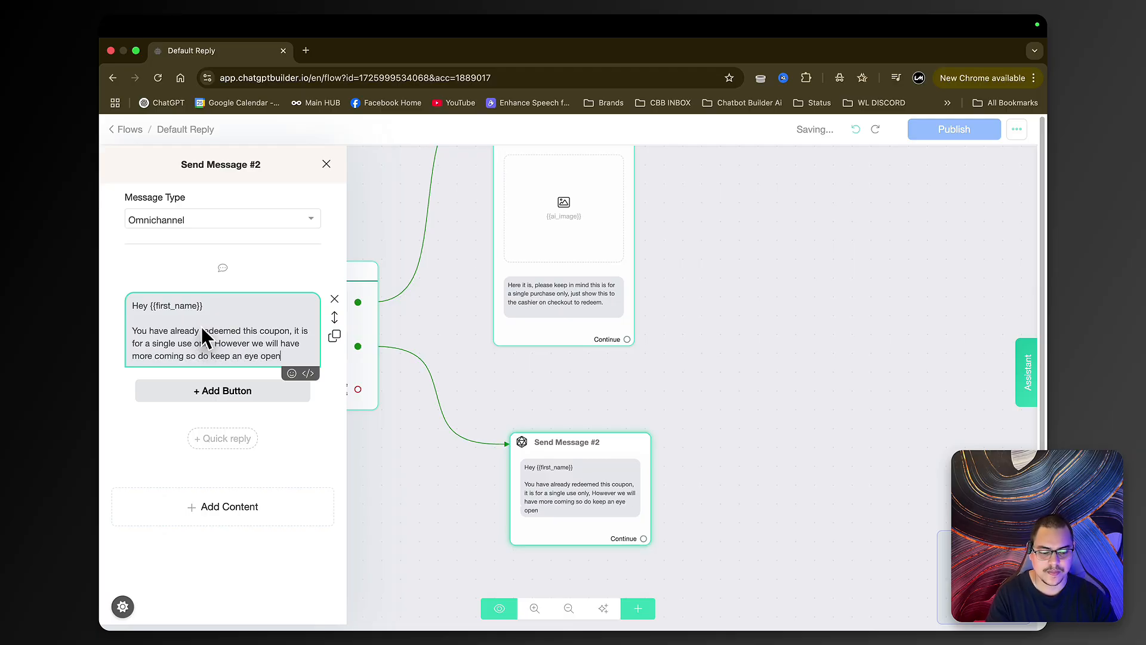
text(.)
key(Return)
click(471, 459)
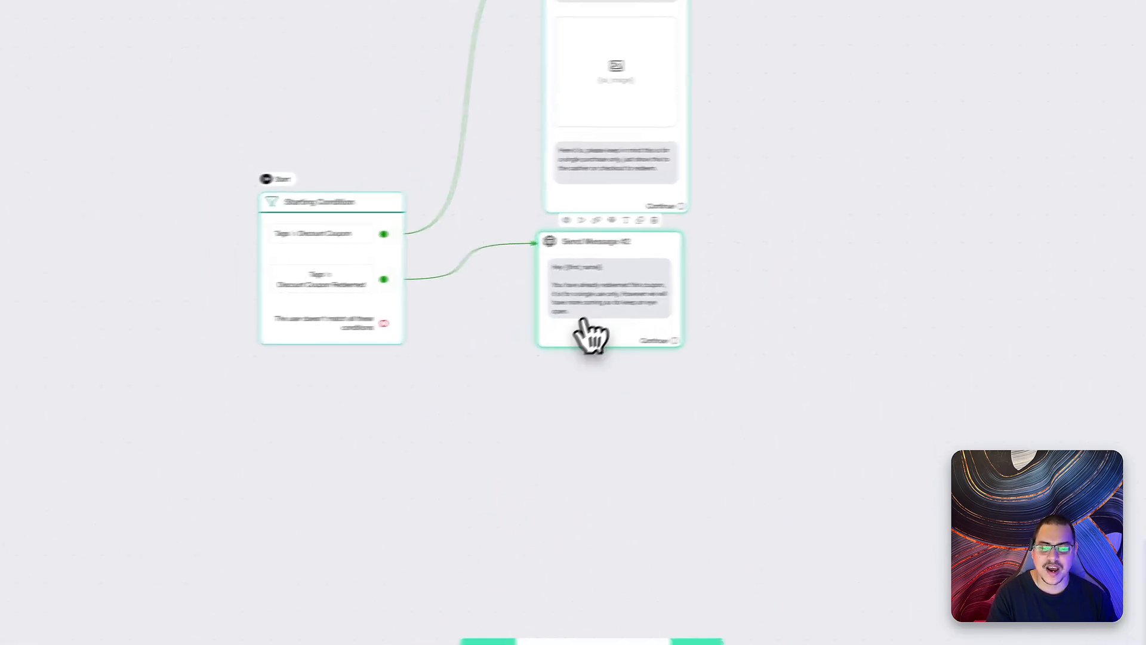
- Add Send Message #3 on the no-match path with a Get User Data question starting 'Thank you for commenting'
drag(384, 323, 598, 450)
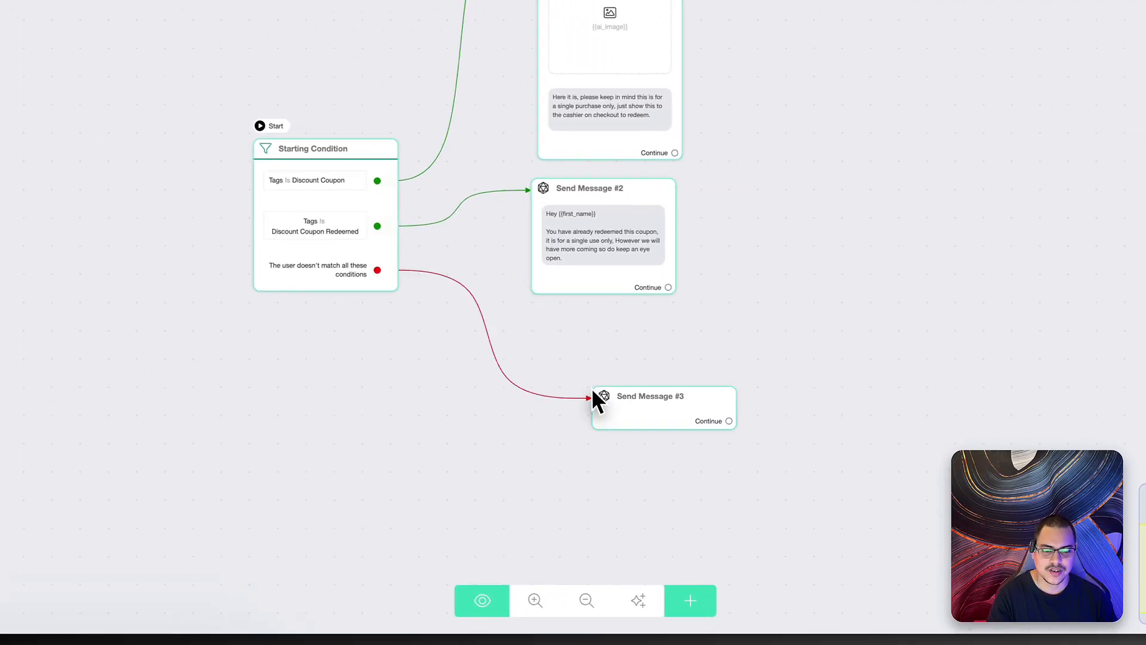
click(597, 399)
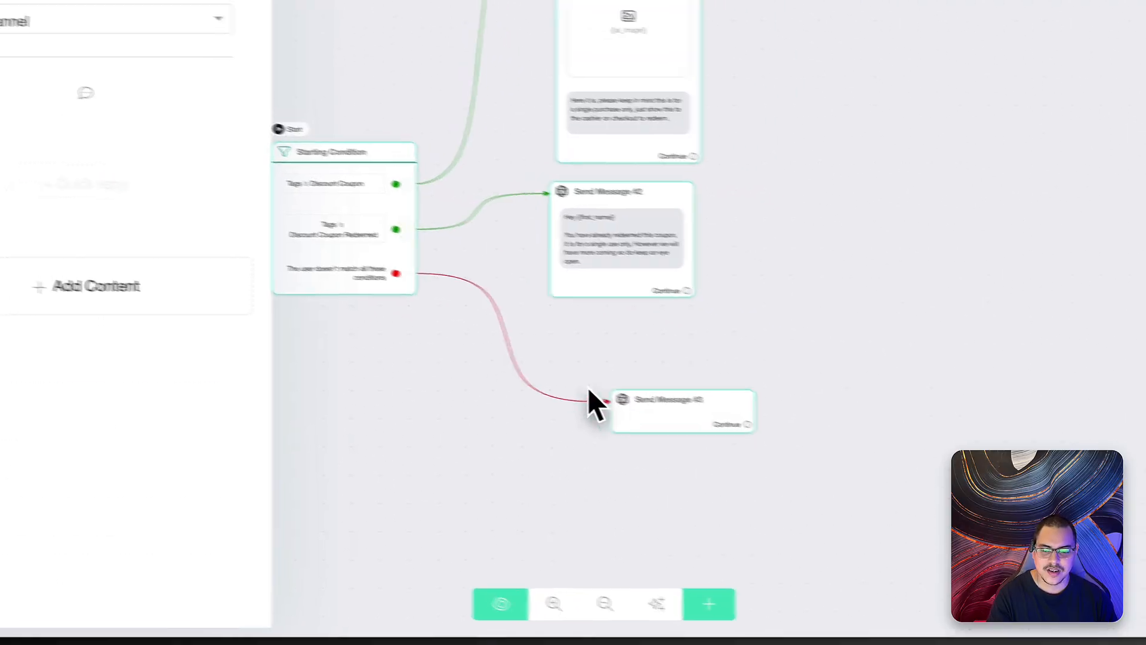
click(89, 298)
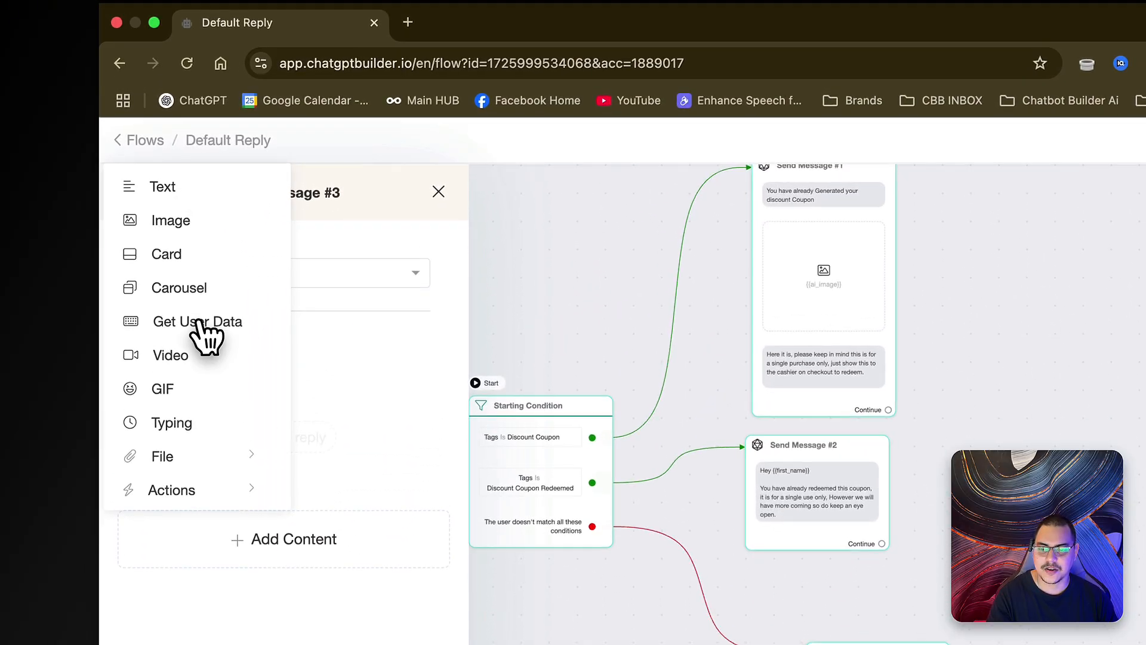
click(212, 305)
click(264, 355)
text(Thank you for commenting, What is the best email to send the coupon to ?)
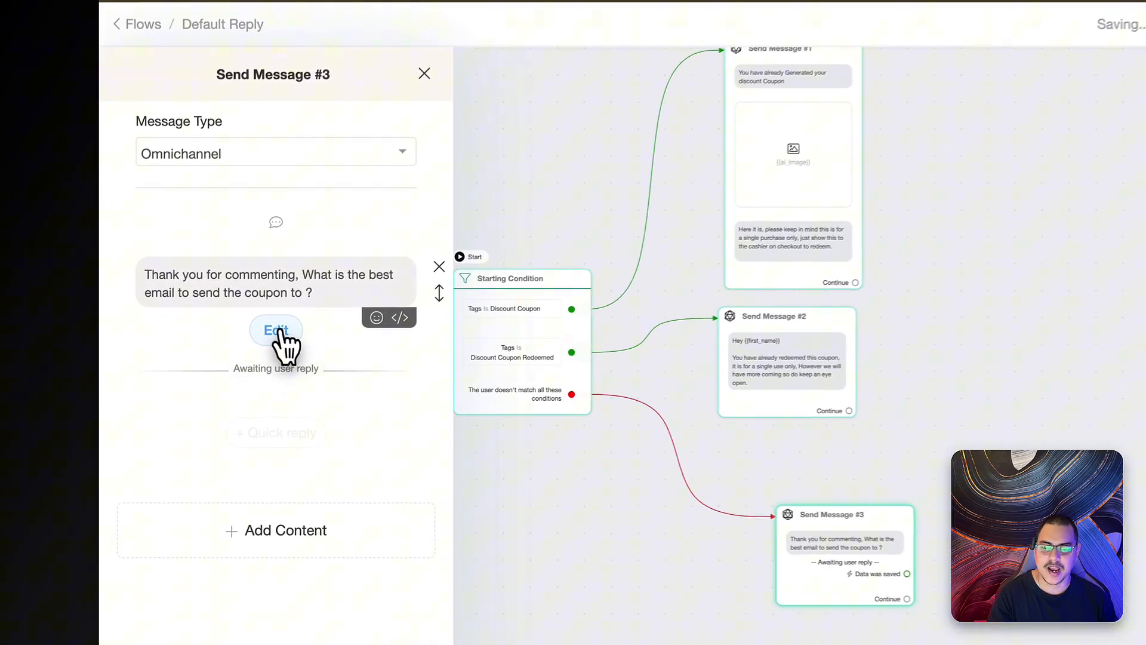
- Clear the Skip button label and save the email reply settings
click(227, 345)
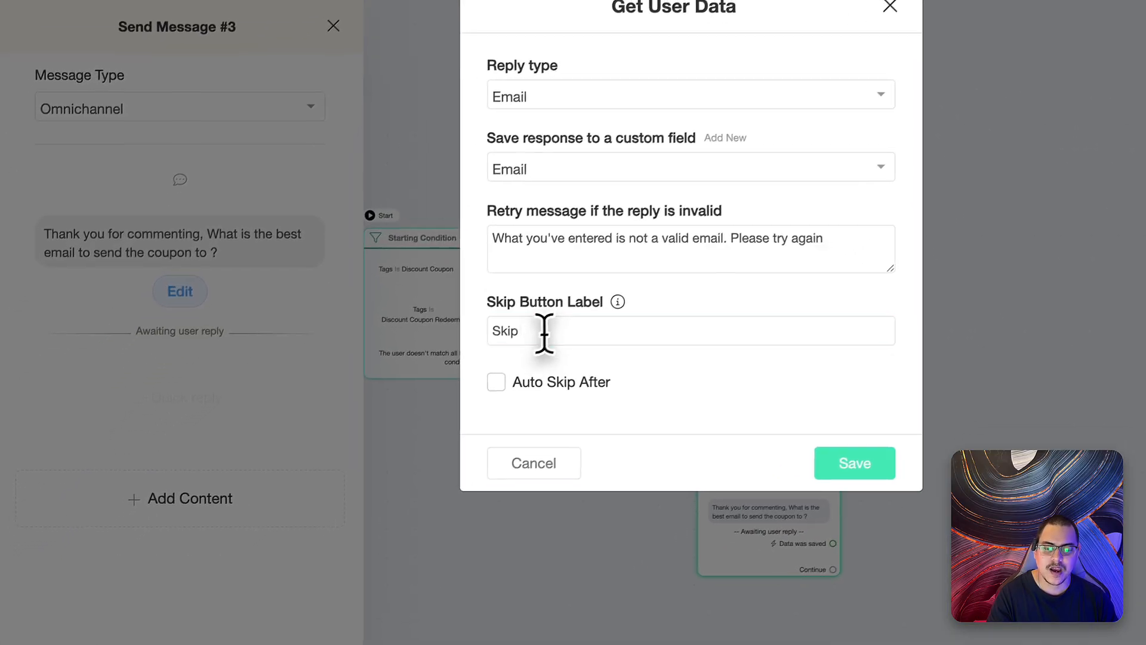
double_click(471, 369)
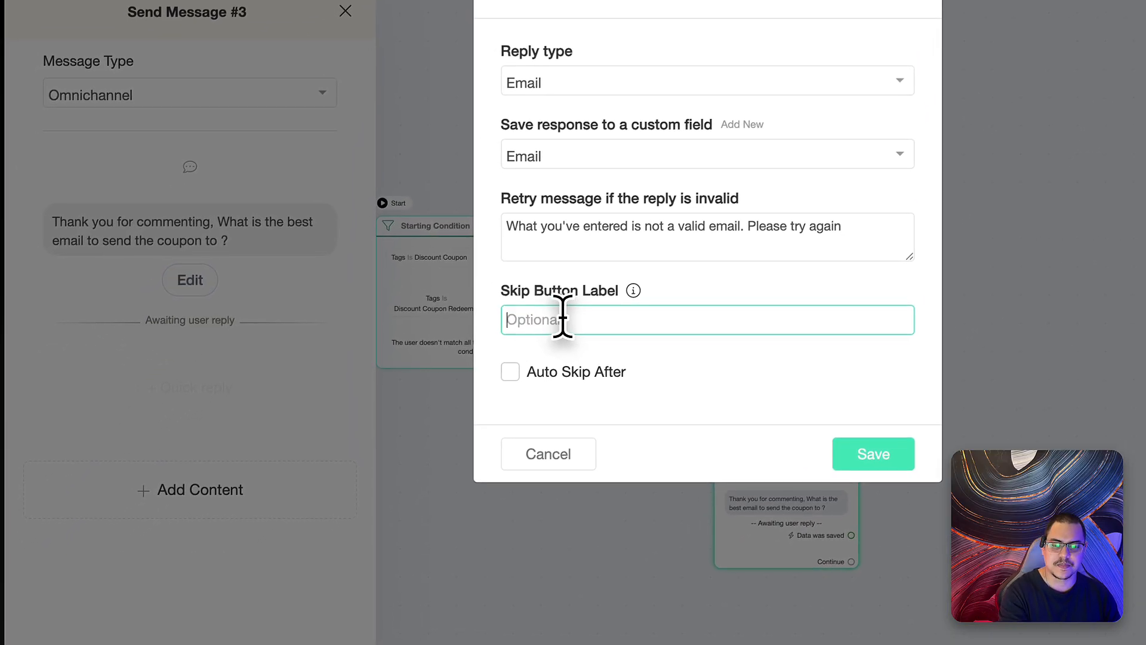
key(BackSpace)
click(889, 464)
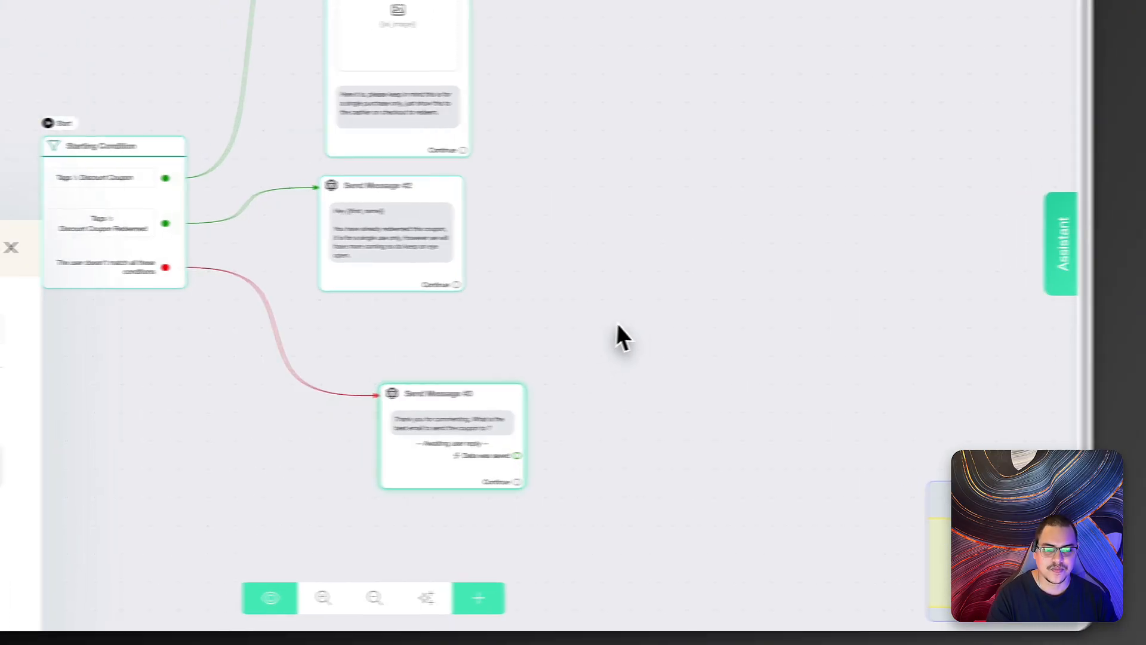
- Place Send Message #3 under #2 and add an empty Send Message #4 from its 'Data was saved' output
drag(439, 430, 385, 368)
drag(664, 334, 532, 343)
scroll(532, 342, up, 2)
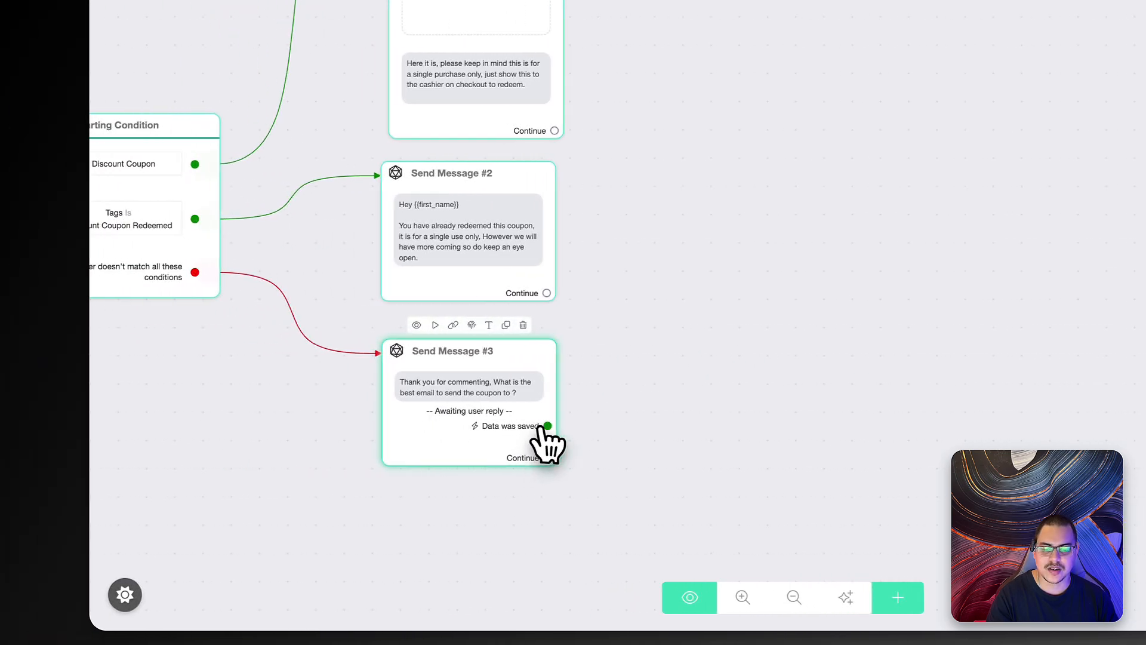
drag(547, 426, 621, 325)
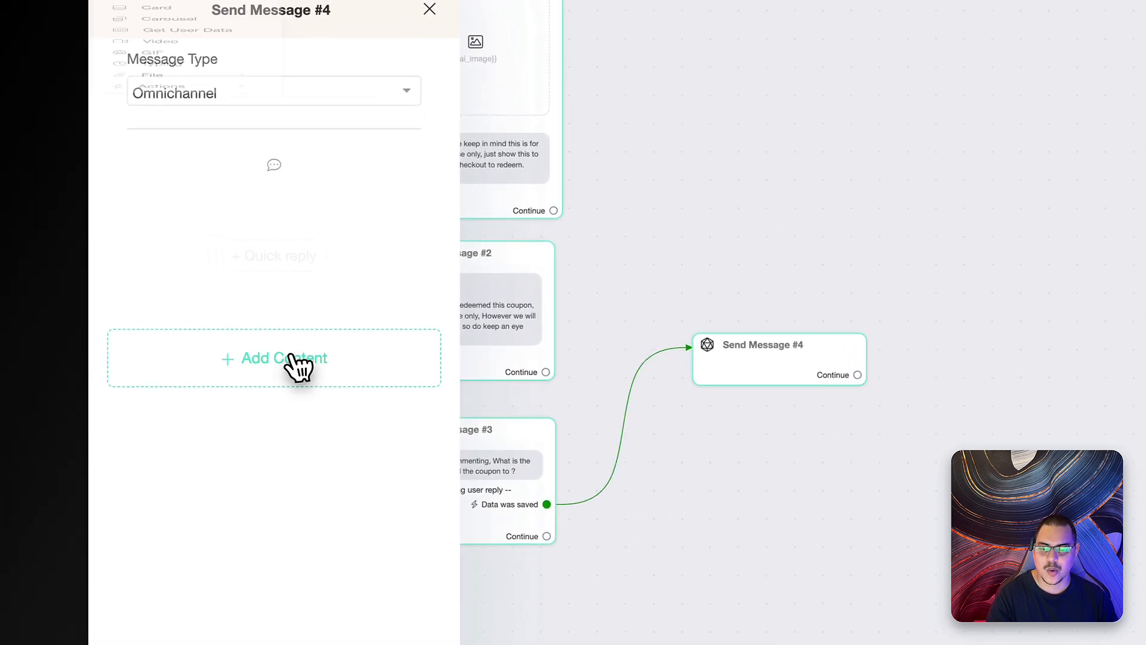
click(242, 345)
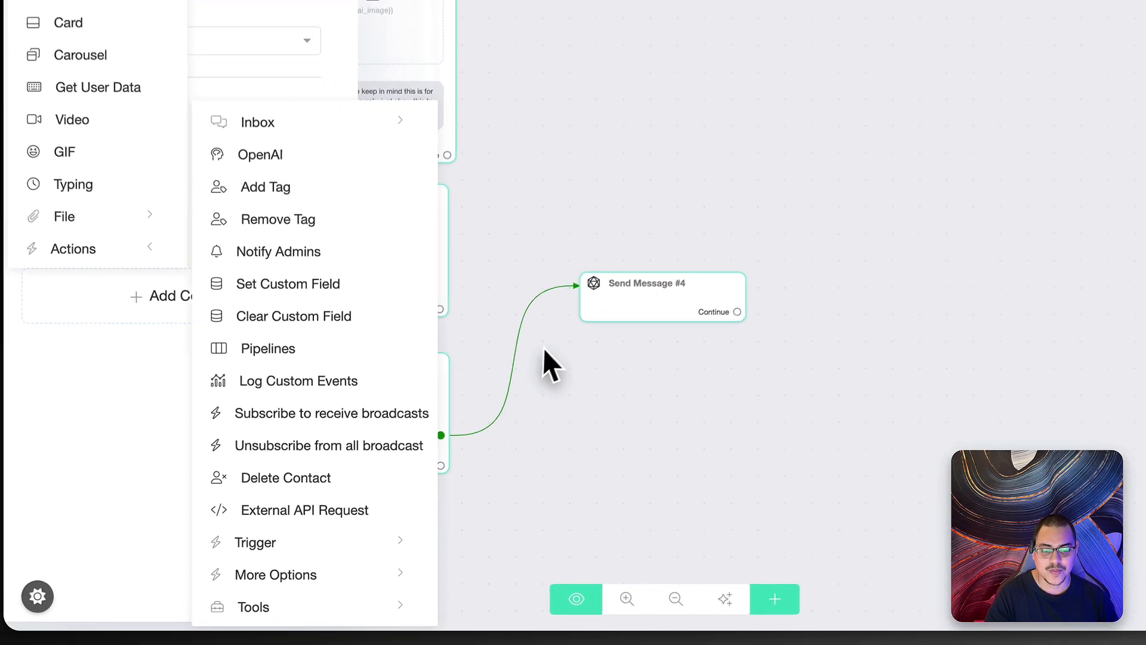
click(544, 349)
drag(701, 303, 626, 380)
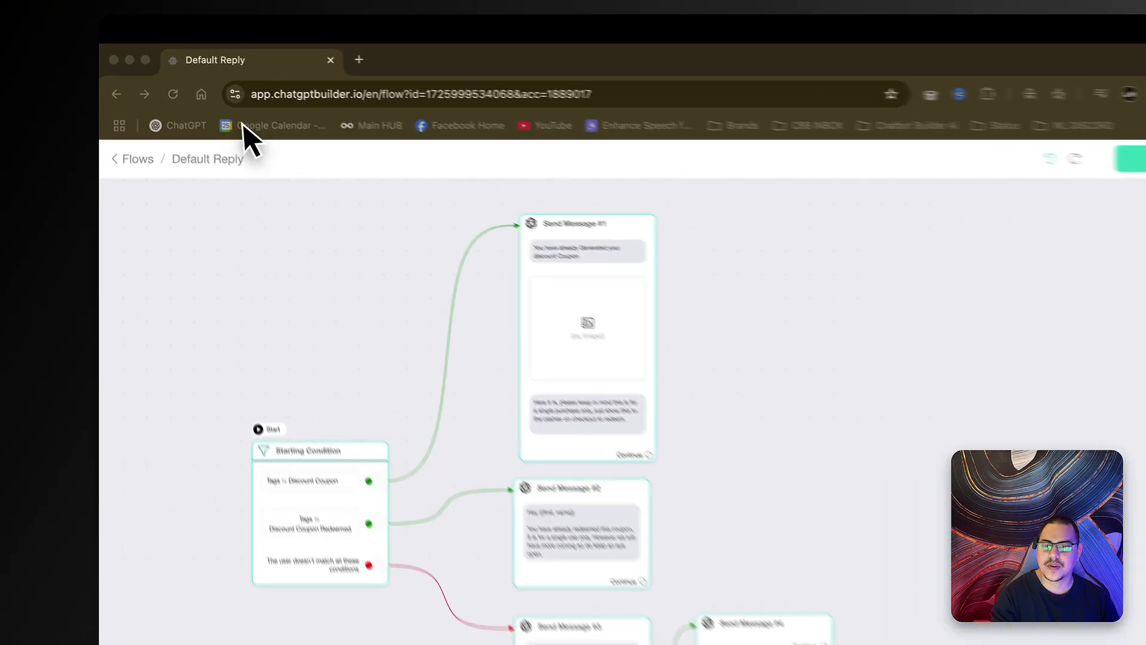
- Duplicate the Default Reply tab and open Settings > Channels > Email
right_click(275, 70)
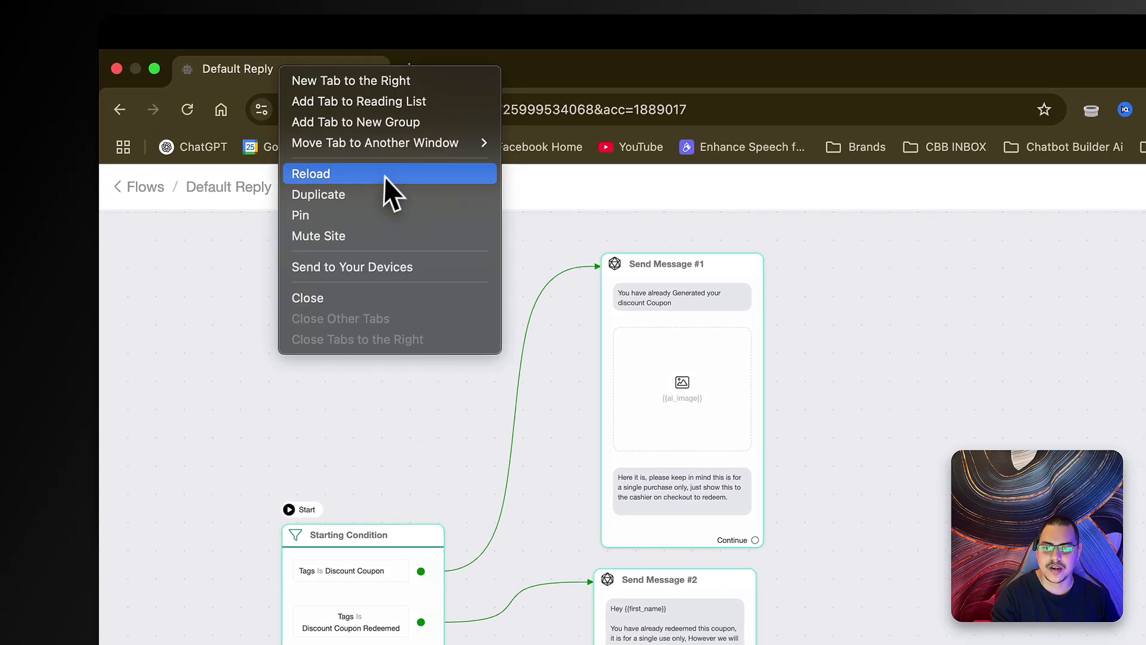
click(382, 194)
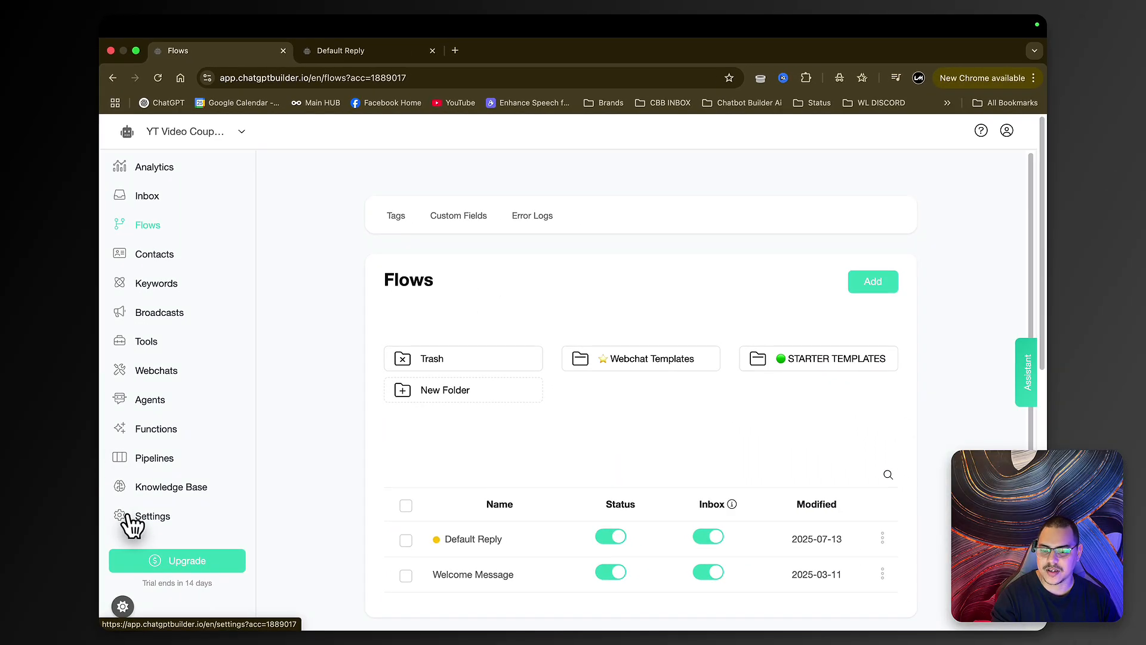
click(129, 517)
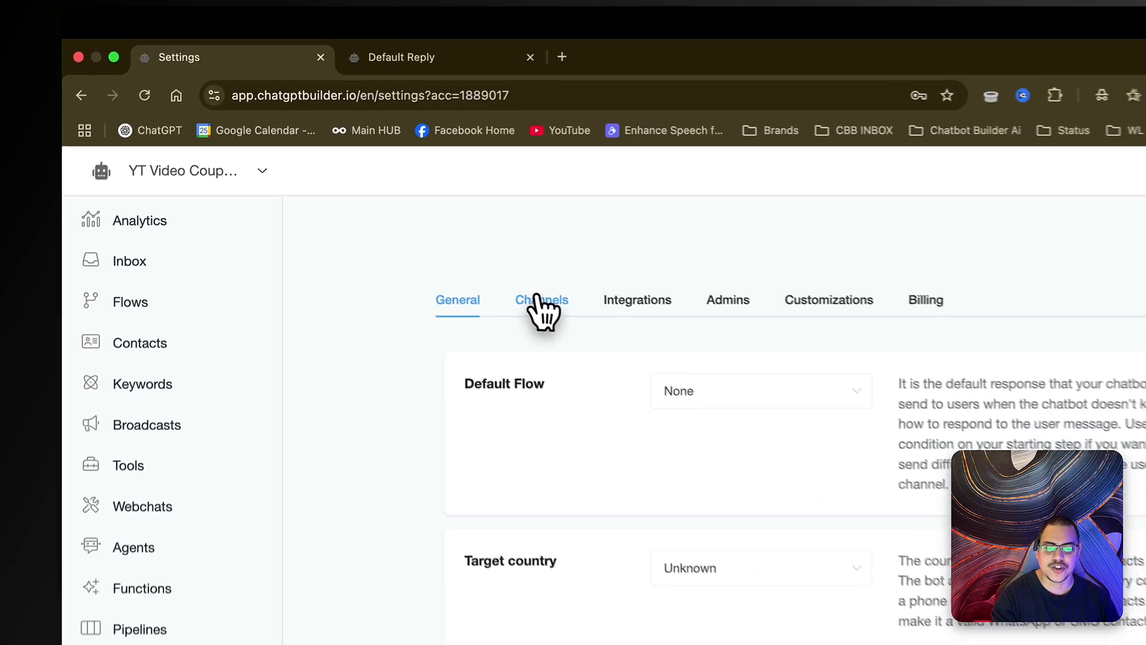
click(540, 302)
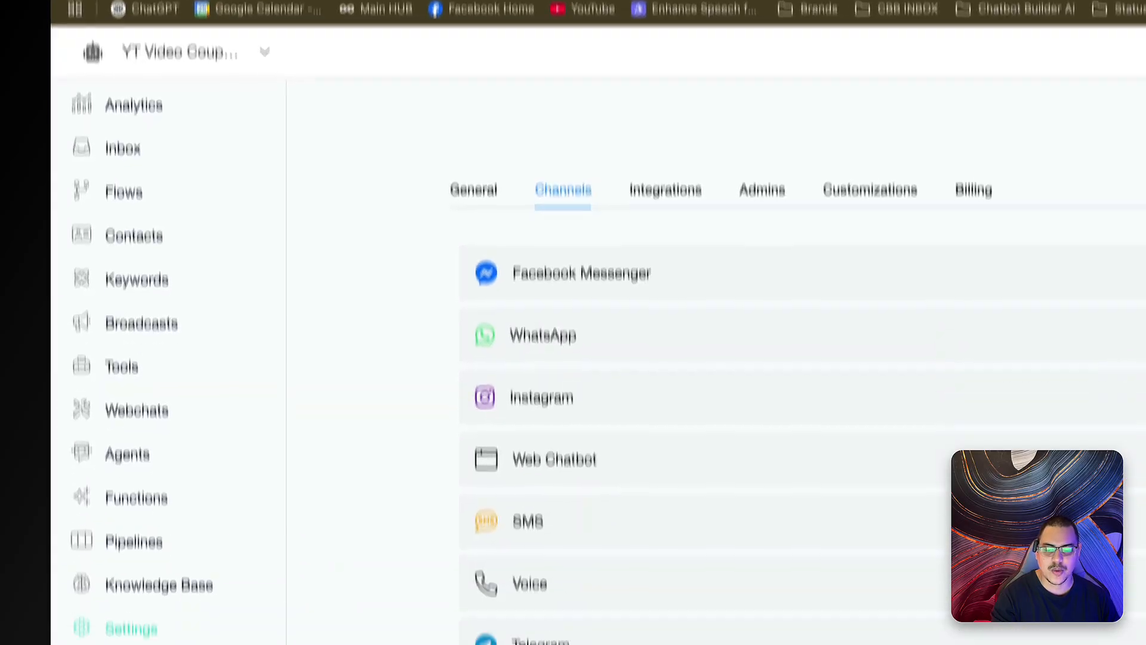
click(572, 576)
scroll(571, 574, down, 4)
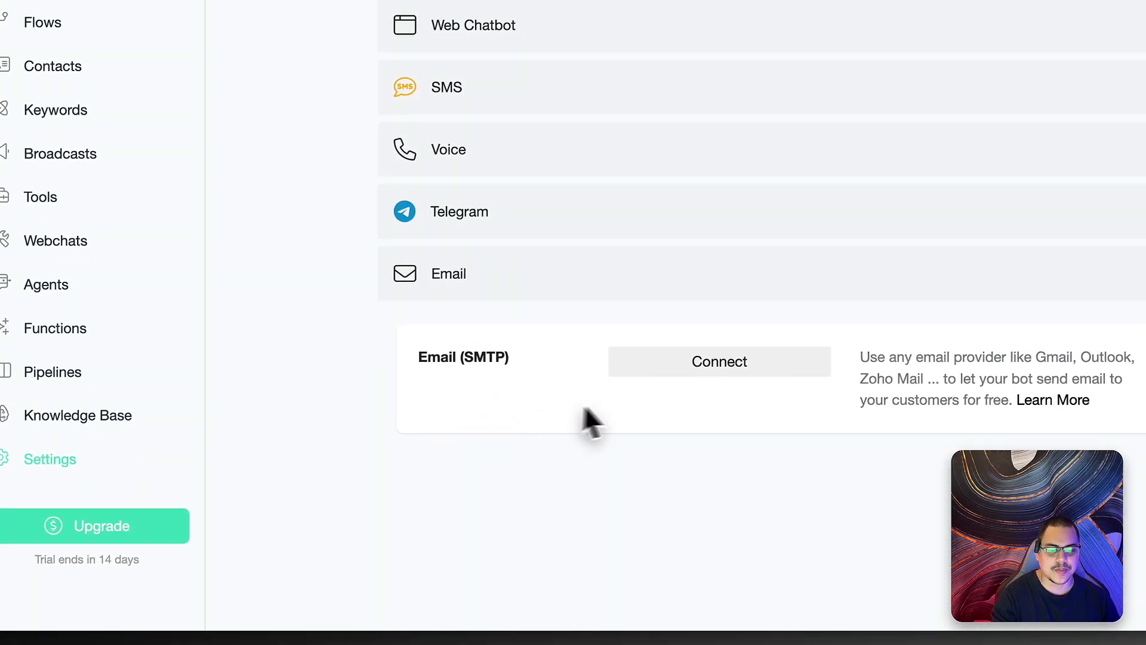
- Start a Gmail SMTP connection with the account username, then bring in the Support help tab
click(761, 364)
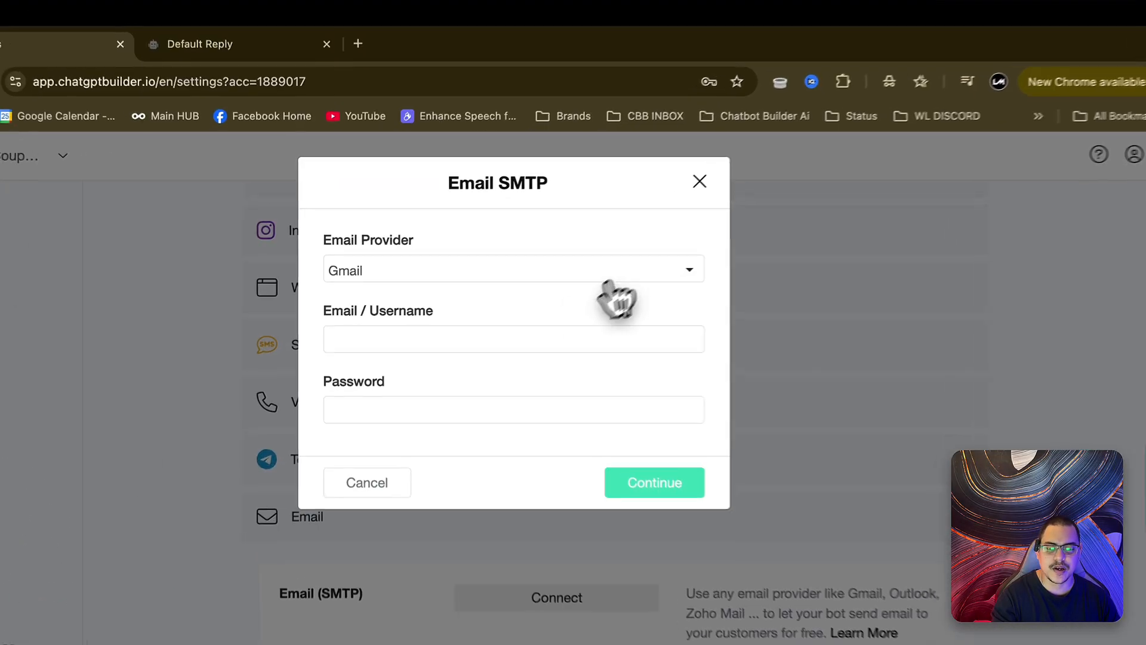
click(549, 263)
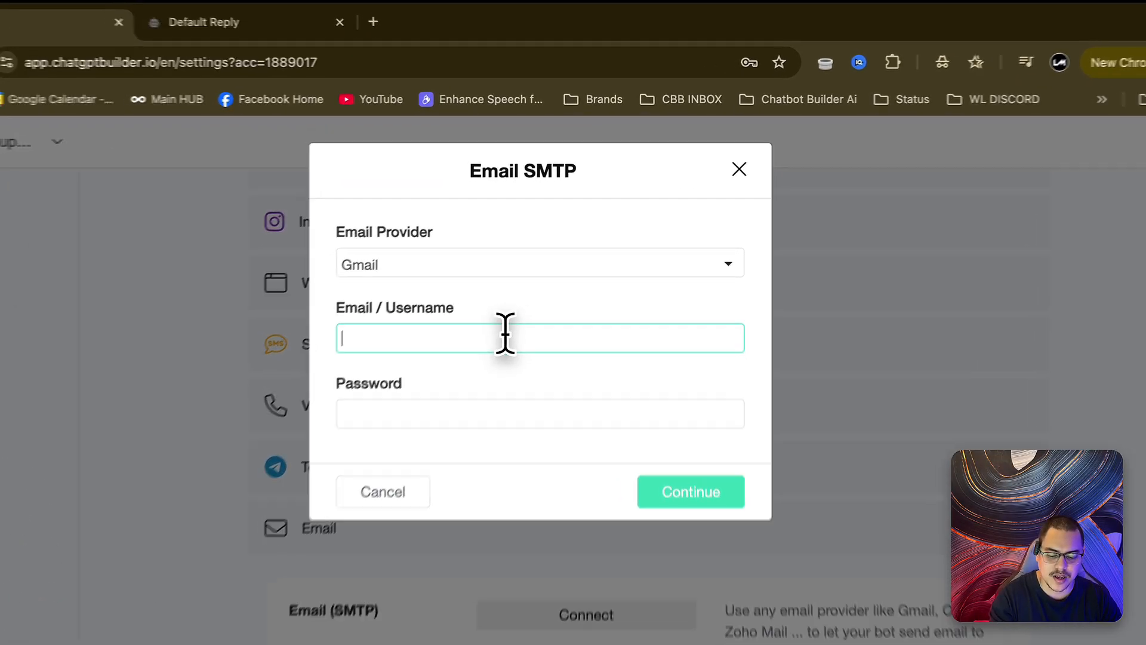
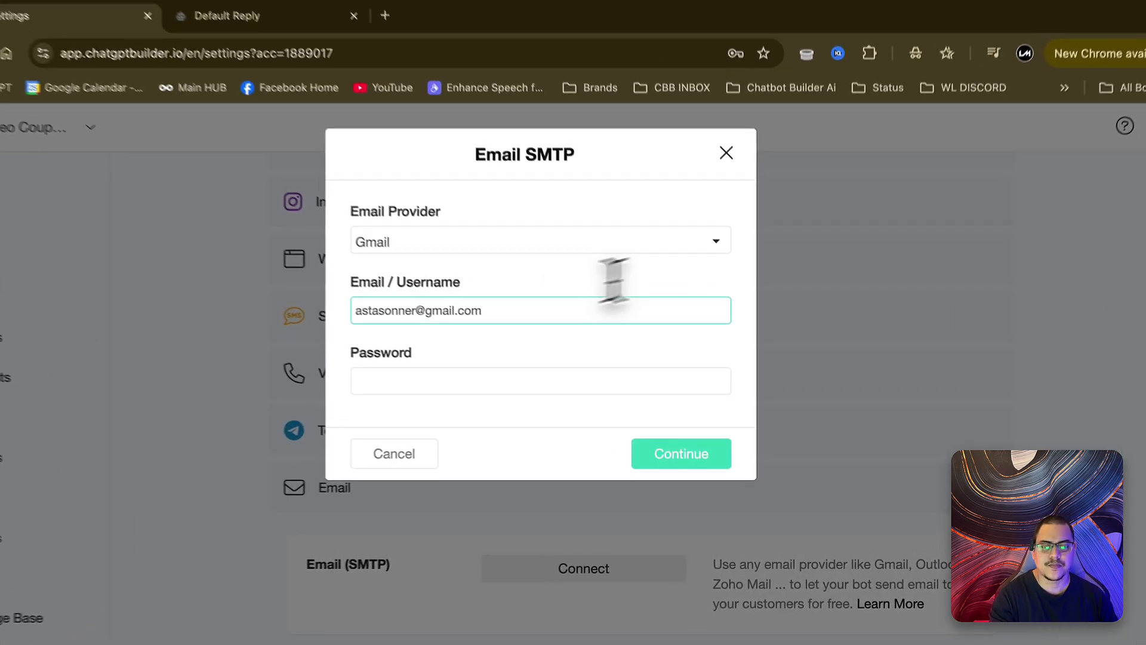
click(612, 315)
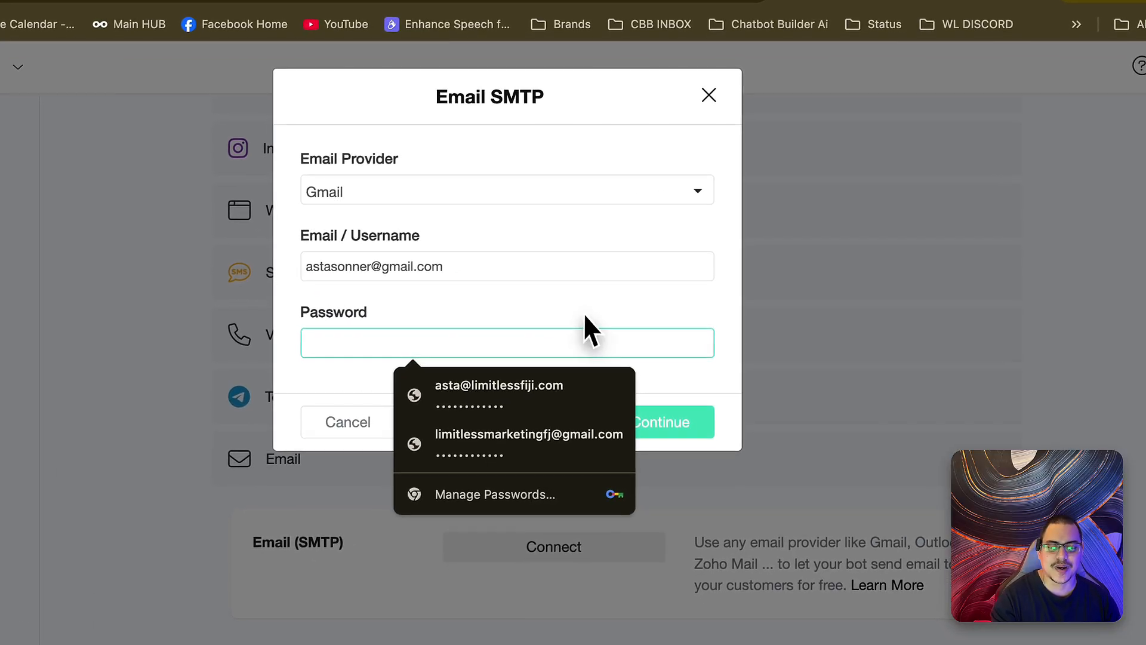
click(416, 309)
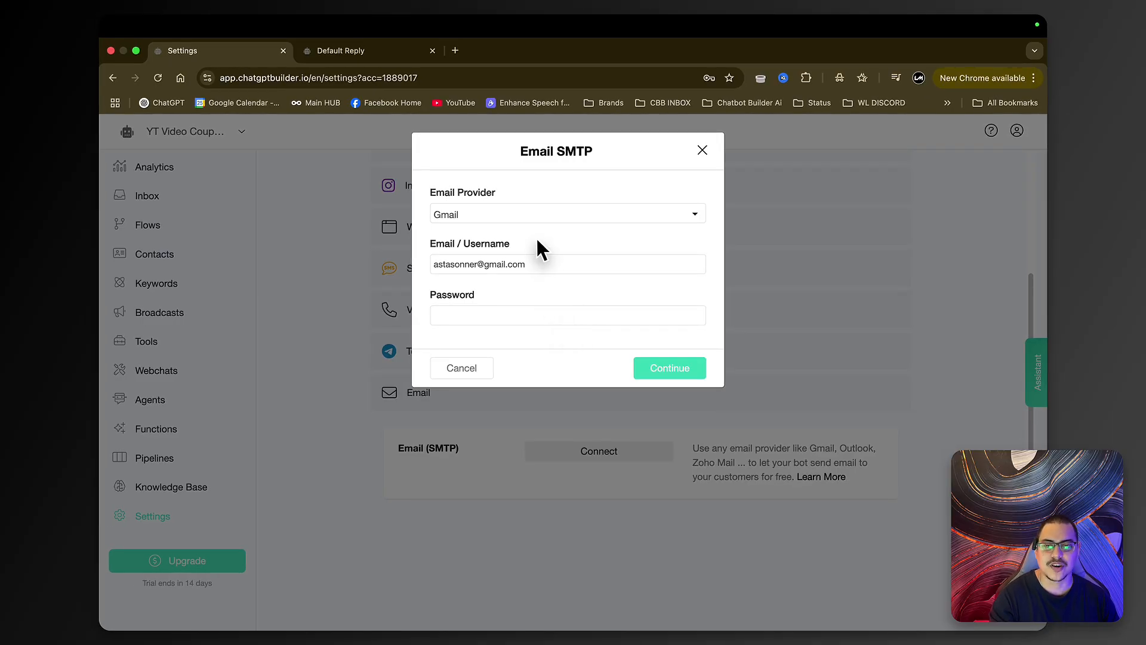
drag(110, 110, 476, 41)
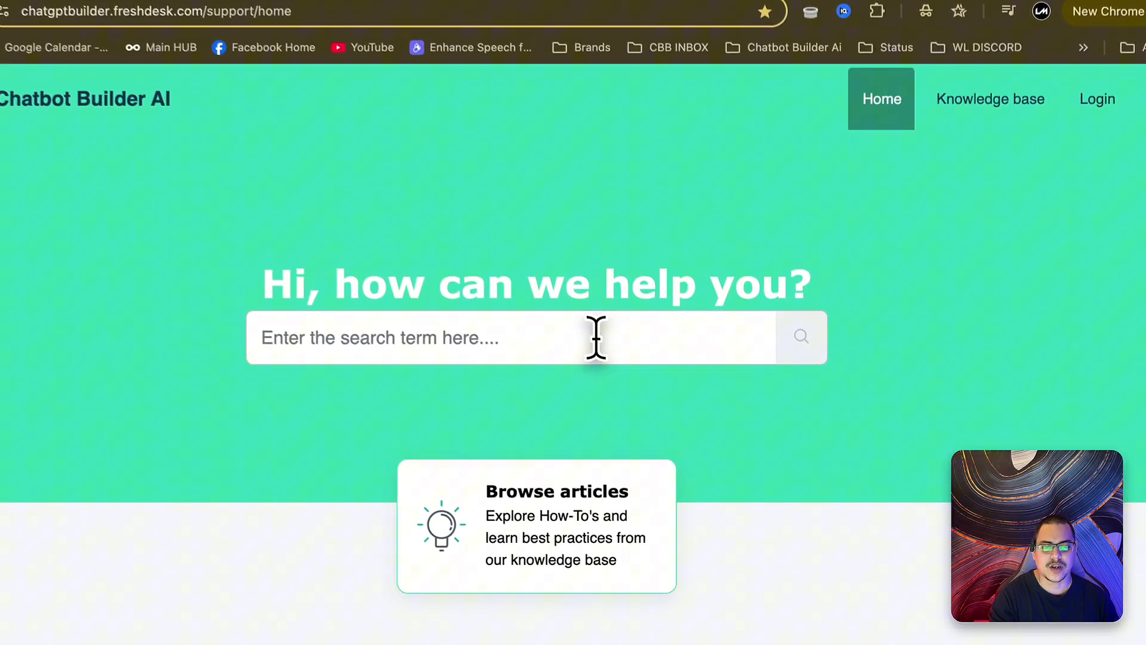
- Search the help center for gmail, open the SMTP integration article and follow its Gmail app-password link
click(612, 302)
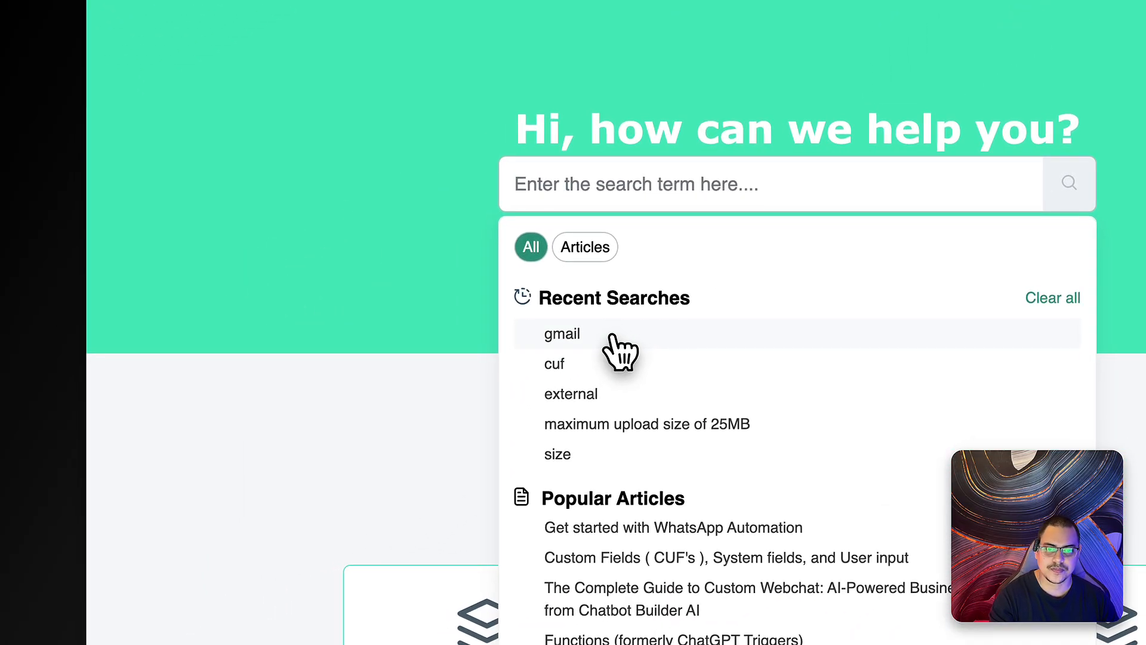
click(614, 337)
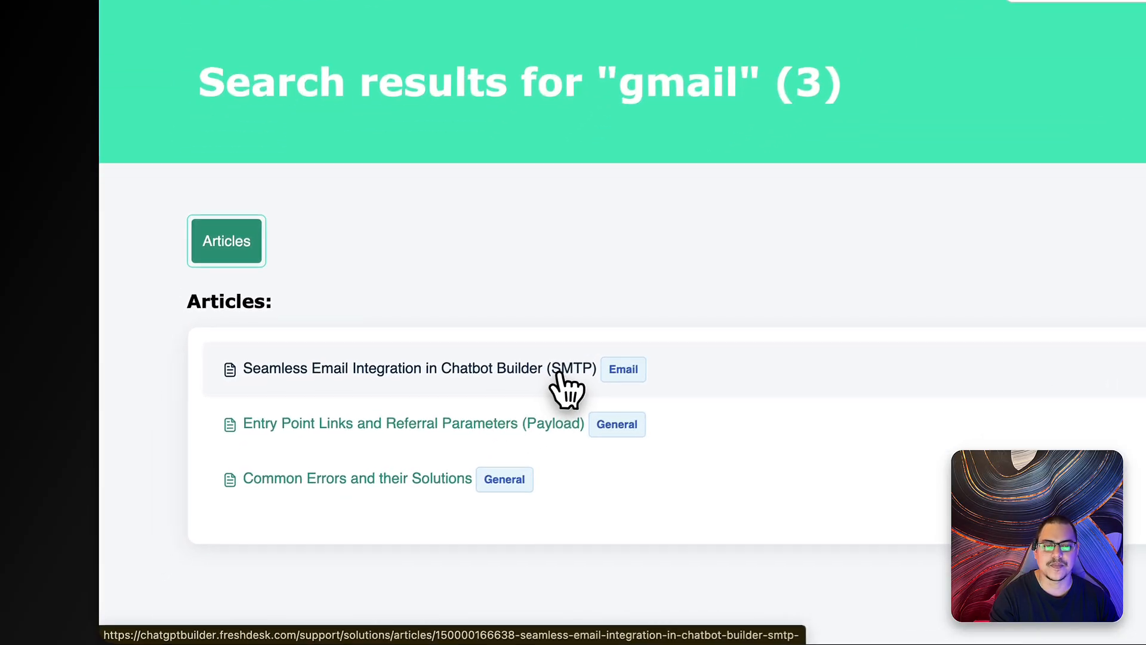
click(564, 363)
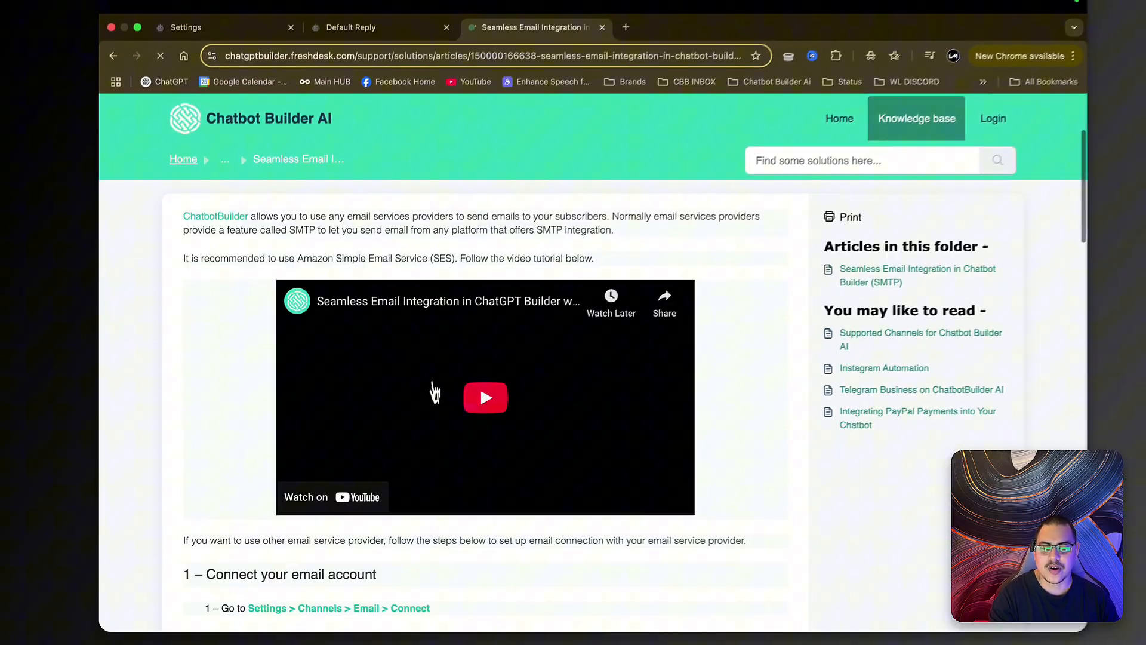
scroll(416, 429, down, 2)
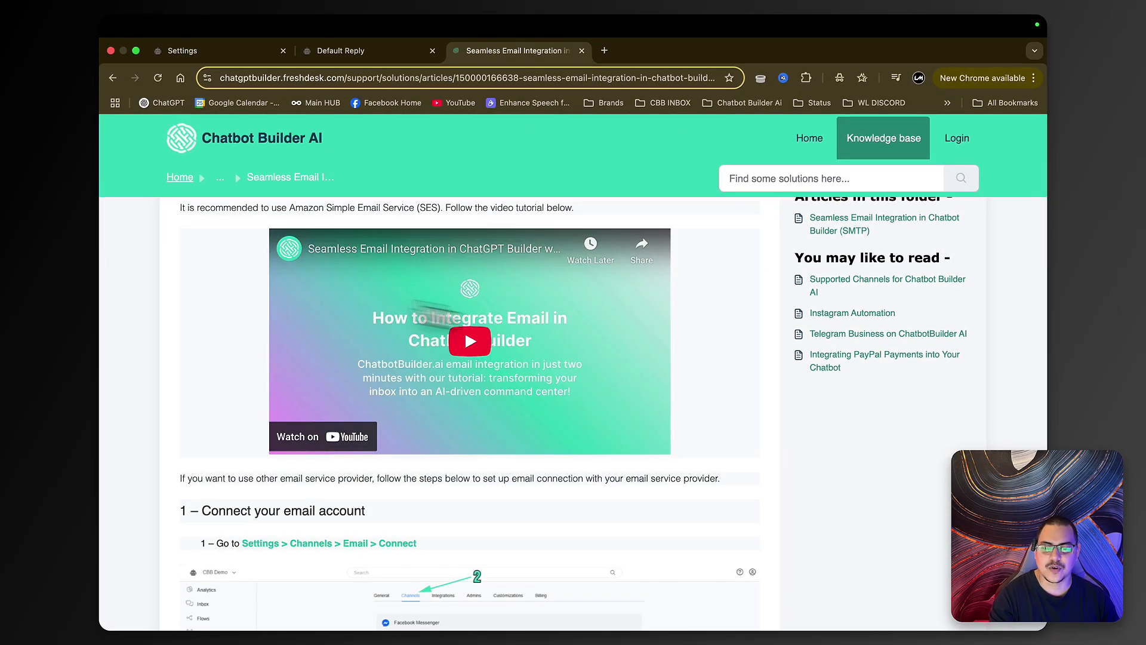
scroll(785, 372, down, 10)
scroll(781, 363, down, 10)
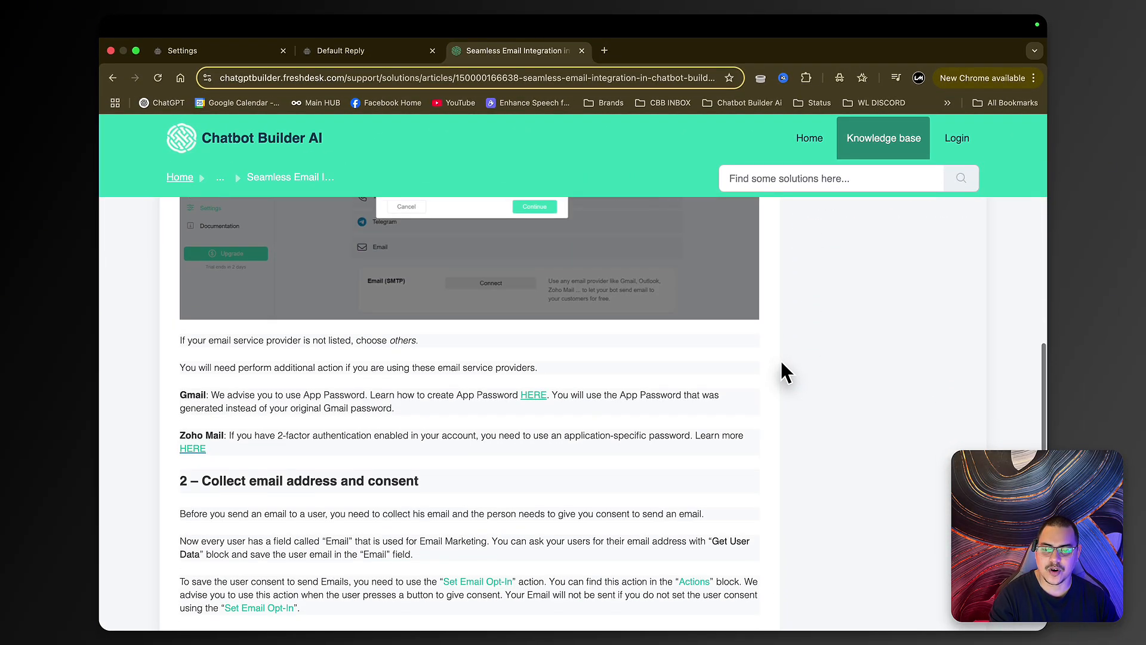
scroll(779, 359, up, 2)
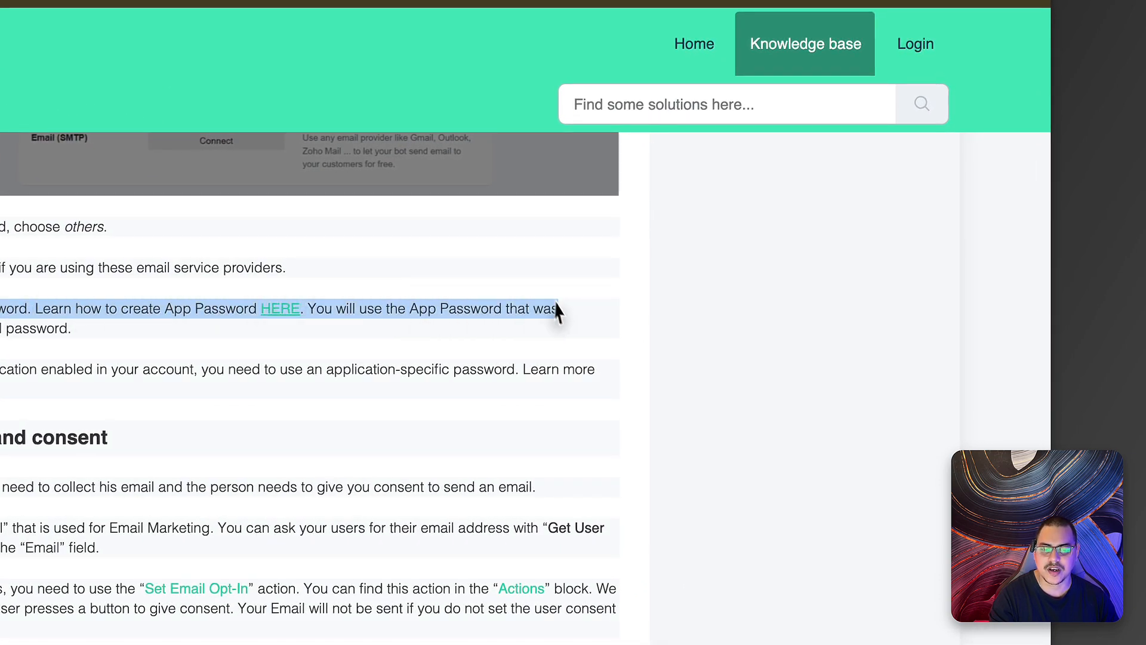
click(576, 325)
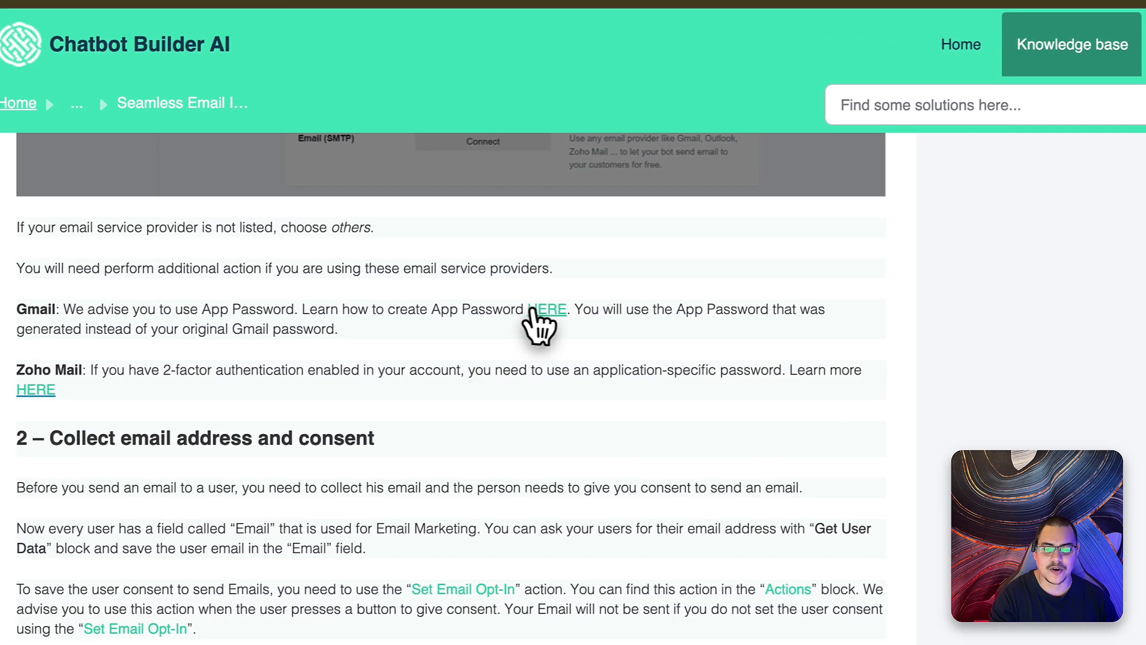
click(571, 317)
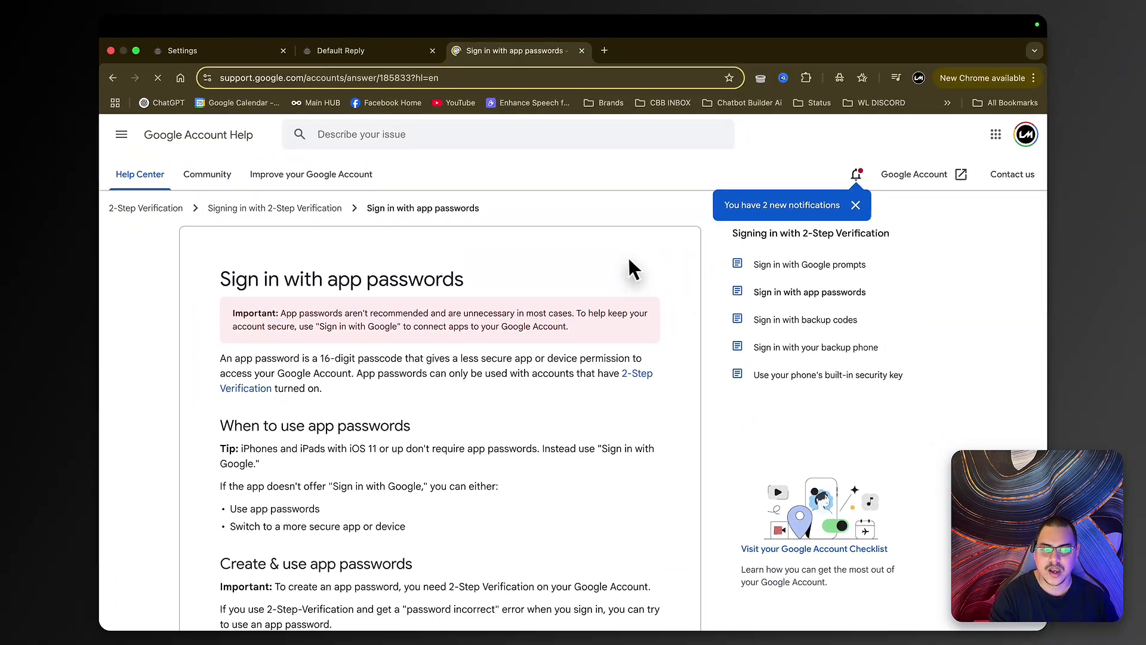
- Open Google's app passwords page and switch to the bot's sending Gmail account
scroll(482, 414, down, 3)
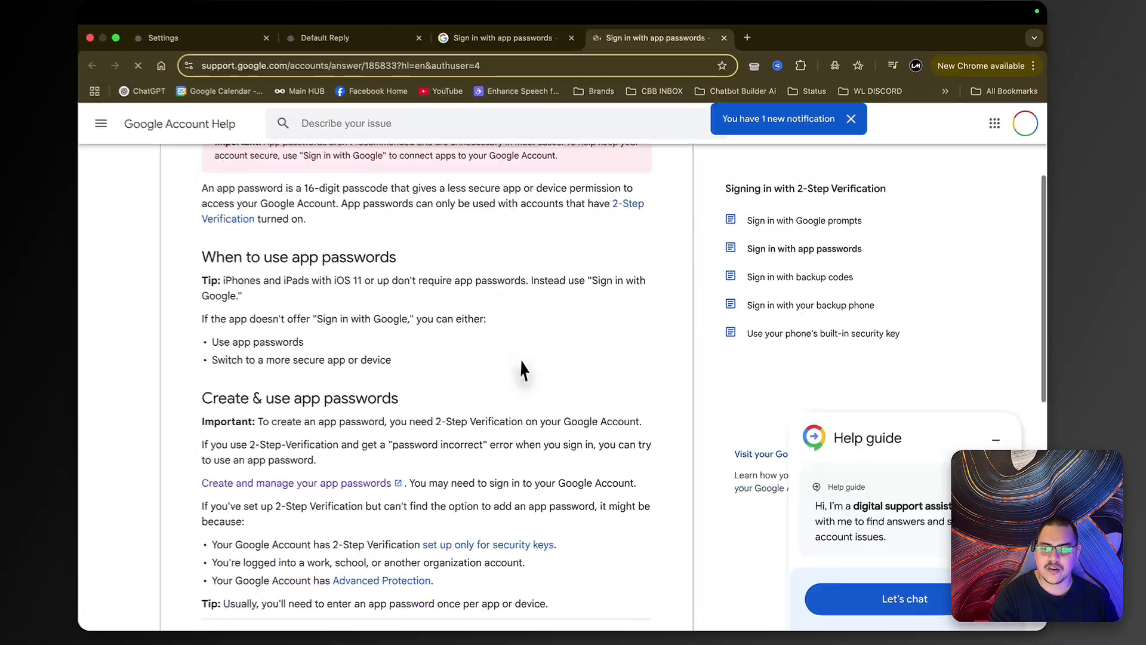
scroll(420, 320, down, 3)
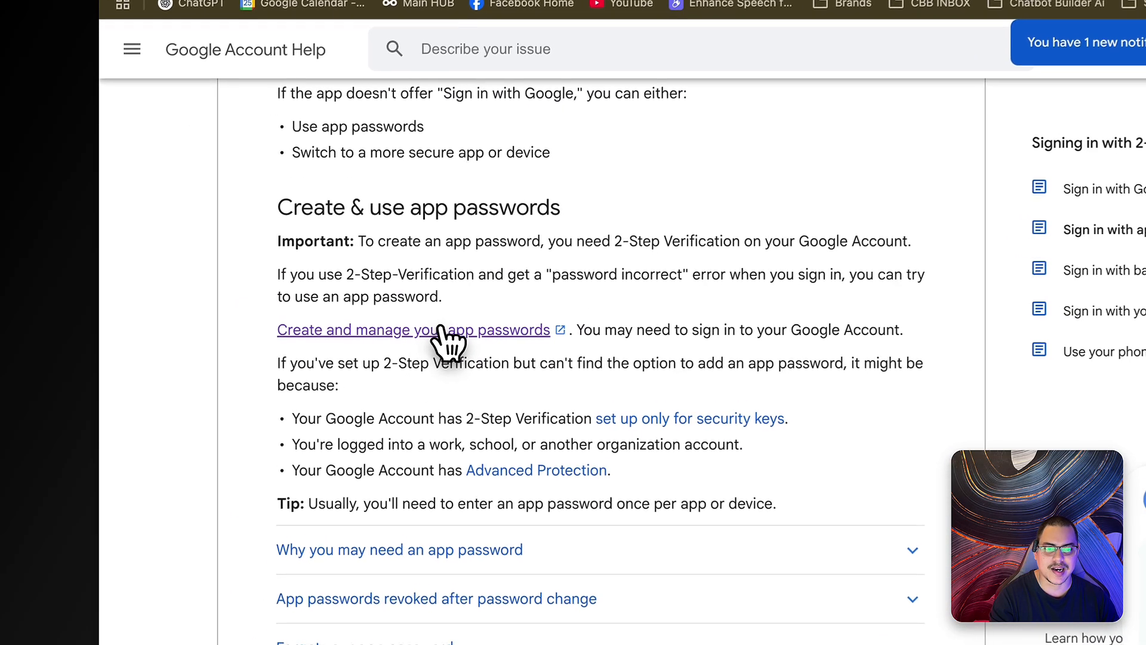
click(336, 326)
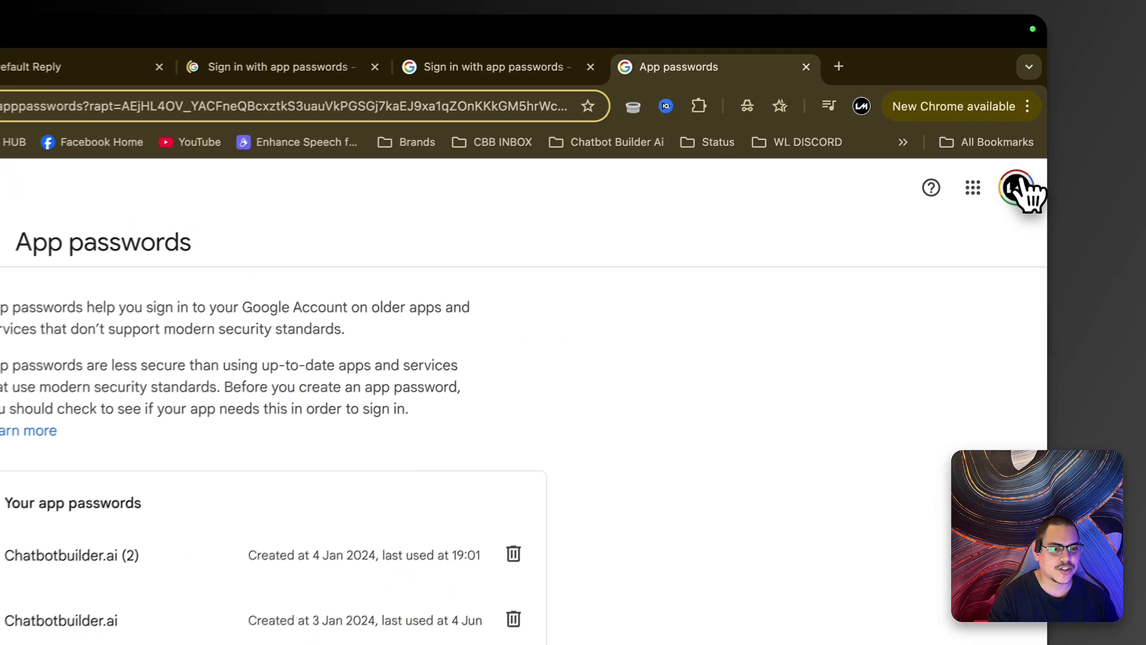
click(1016, 190)
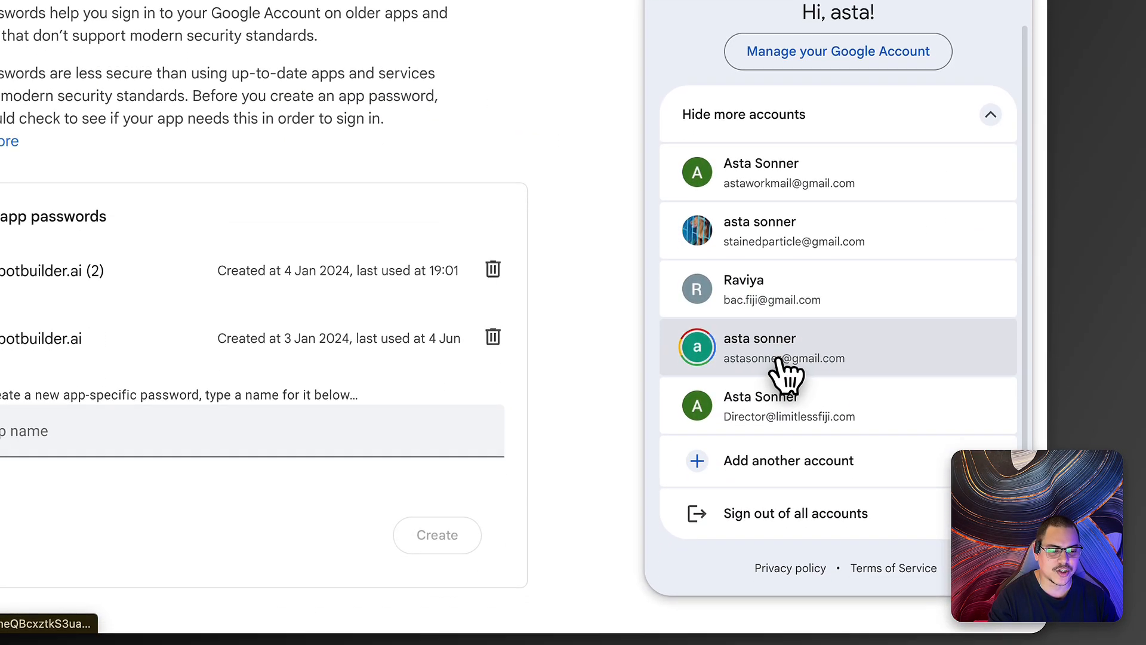
click(786, 373)
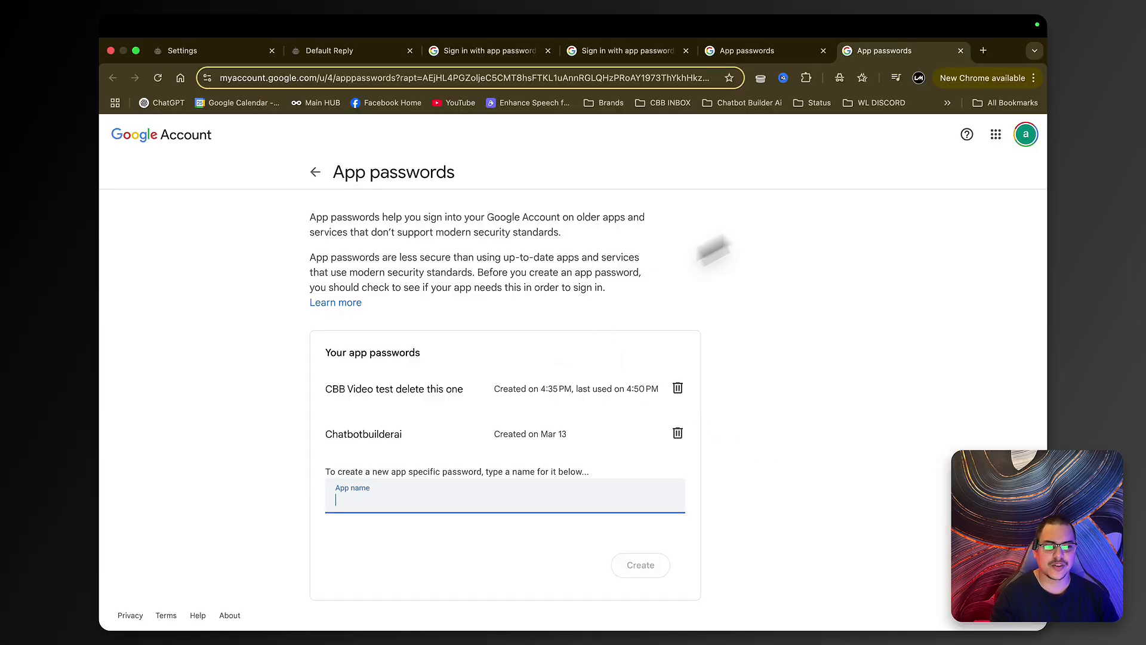
click(1016, 190)
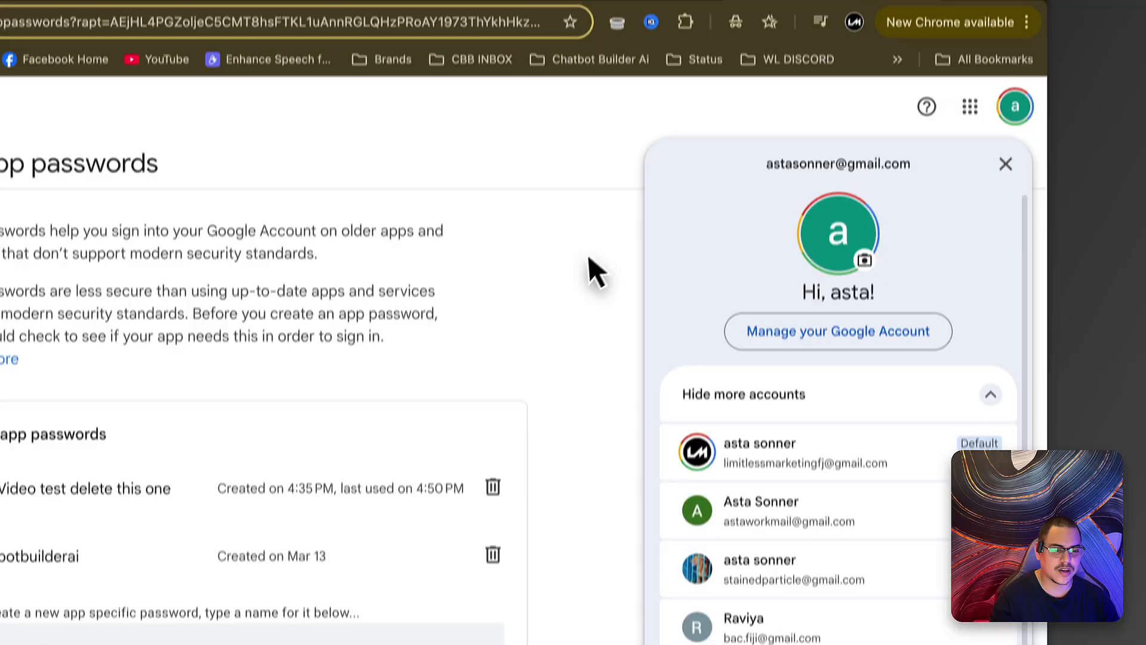
click(582, 80)
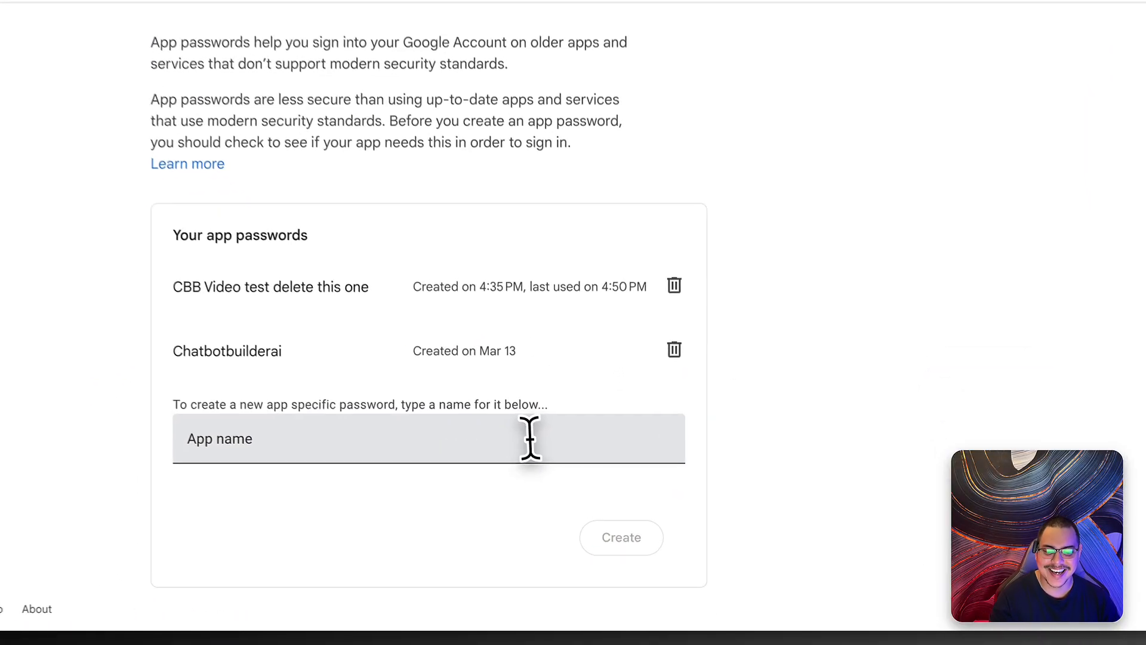
- Name a new app password 'CBB Video Live test' and close the tab
click(574, 496)
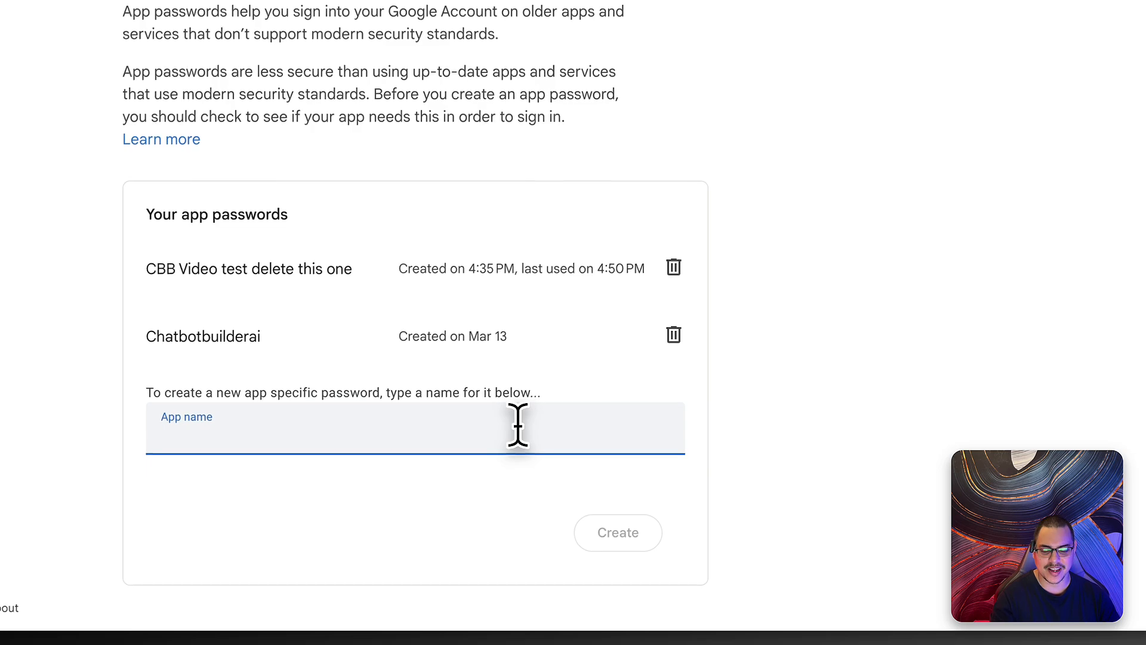
text(CBB Video)
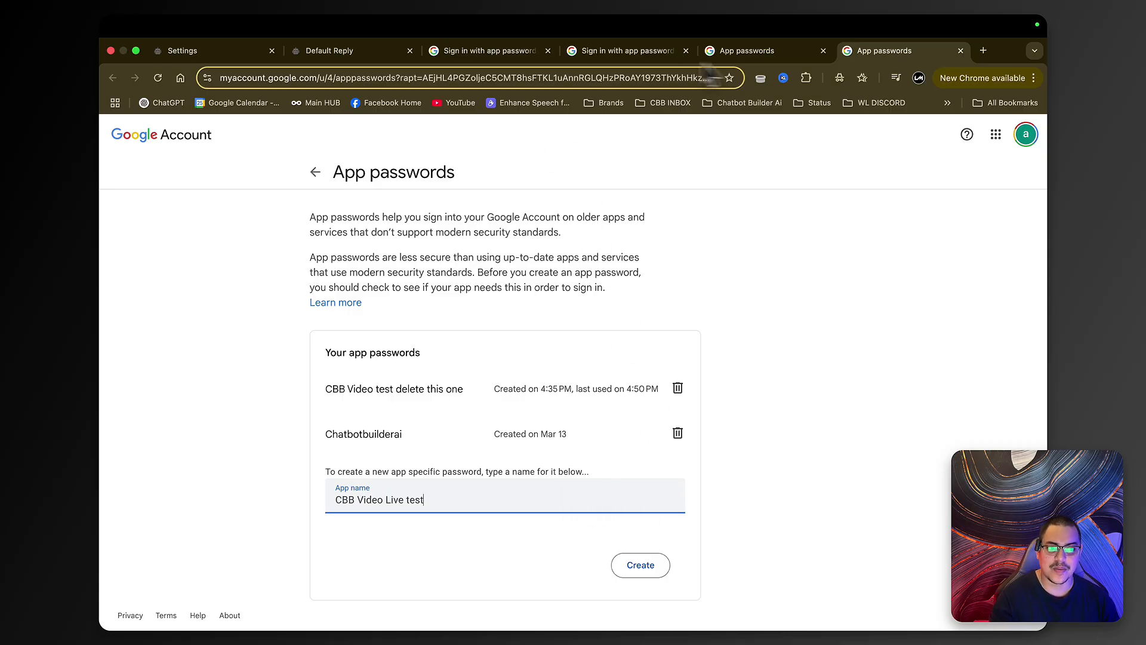
key(super+w)
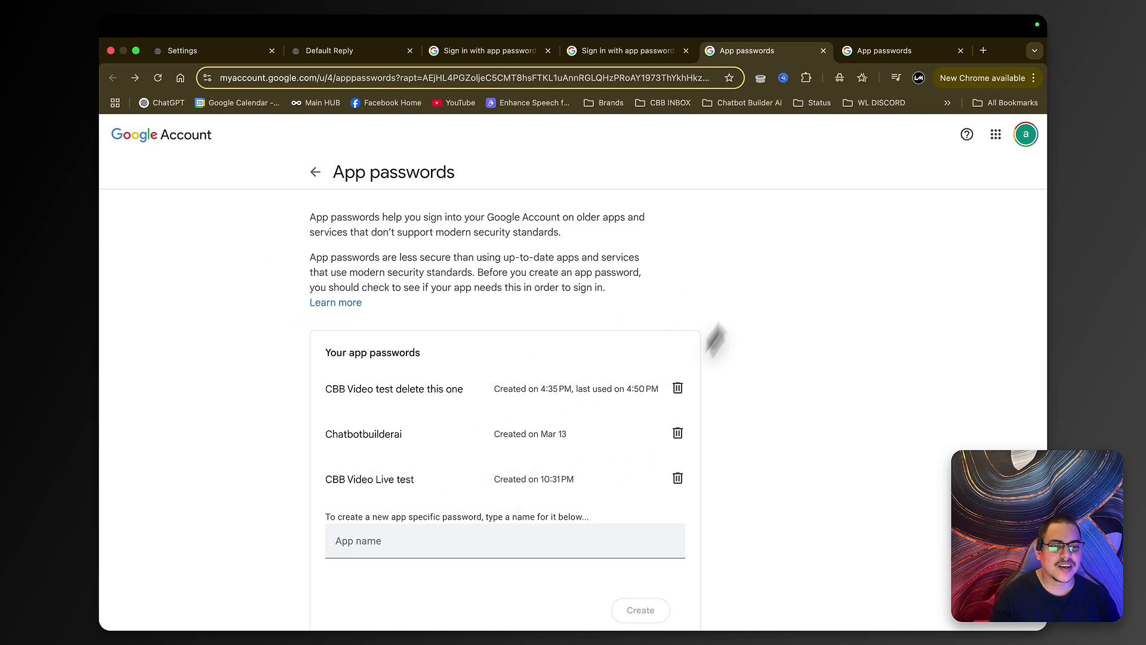
- Close the Google tabs and connect the Gmail SMTP channel in bot settings using the app password
click(823, 50)
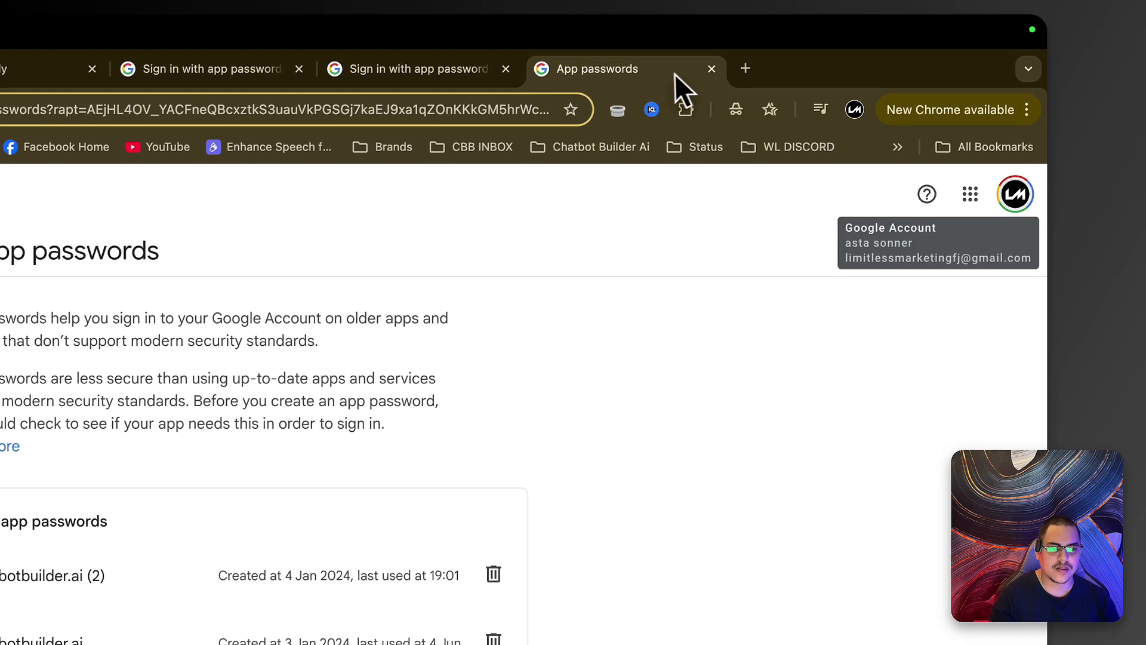
click(711, 68)
click(573, 69)
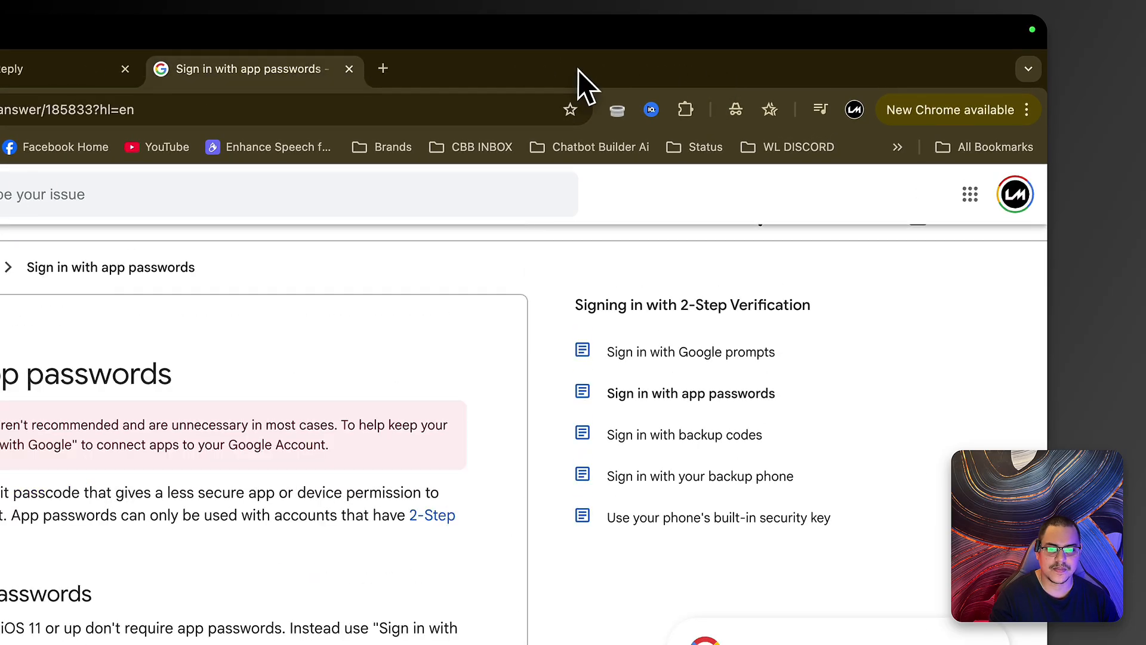
click(349, 69)
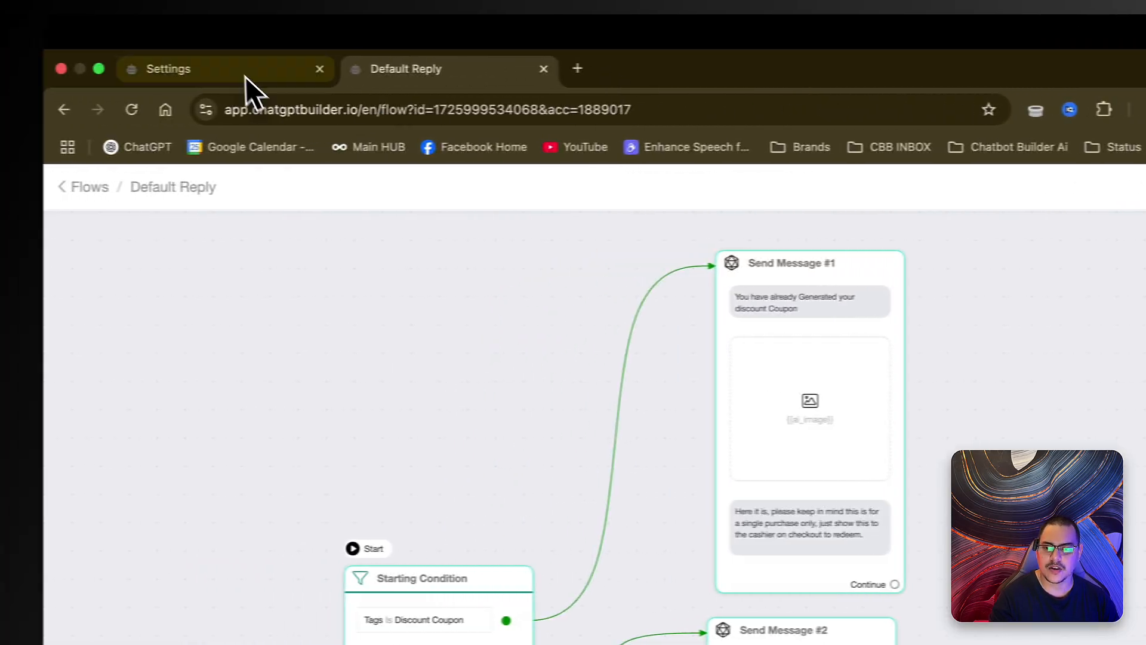
click(109, 71)
click(445, 460)
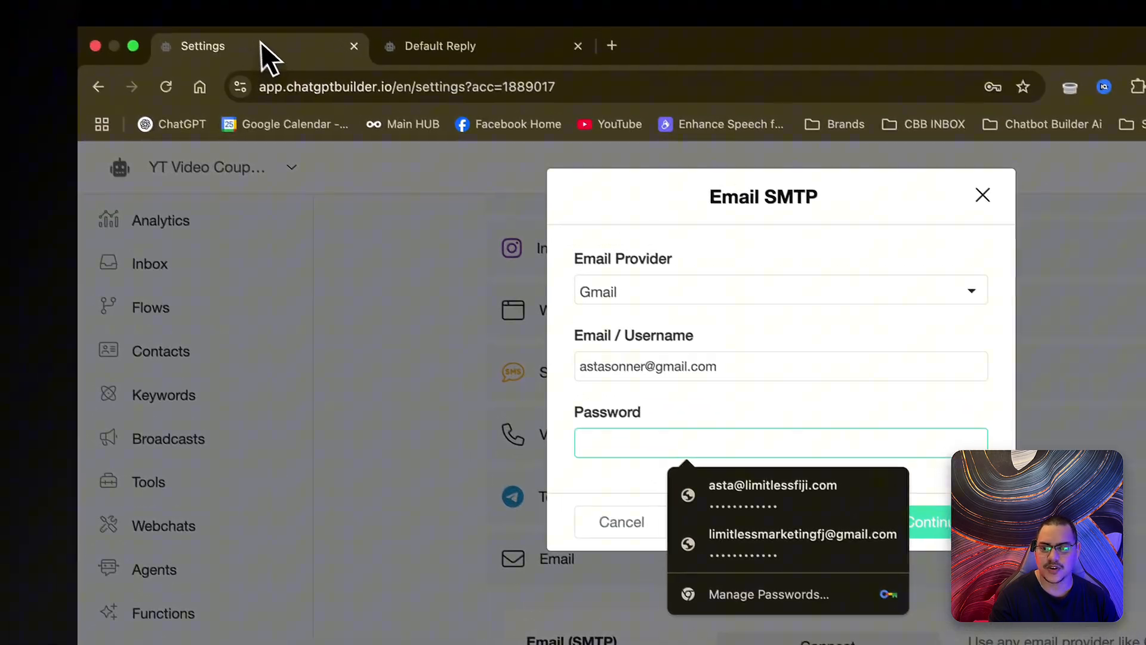
drag(260, 45, 202, 73)
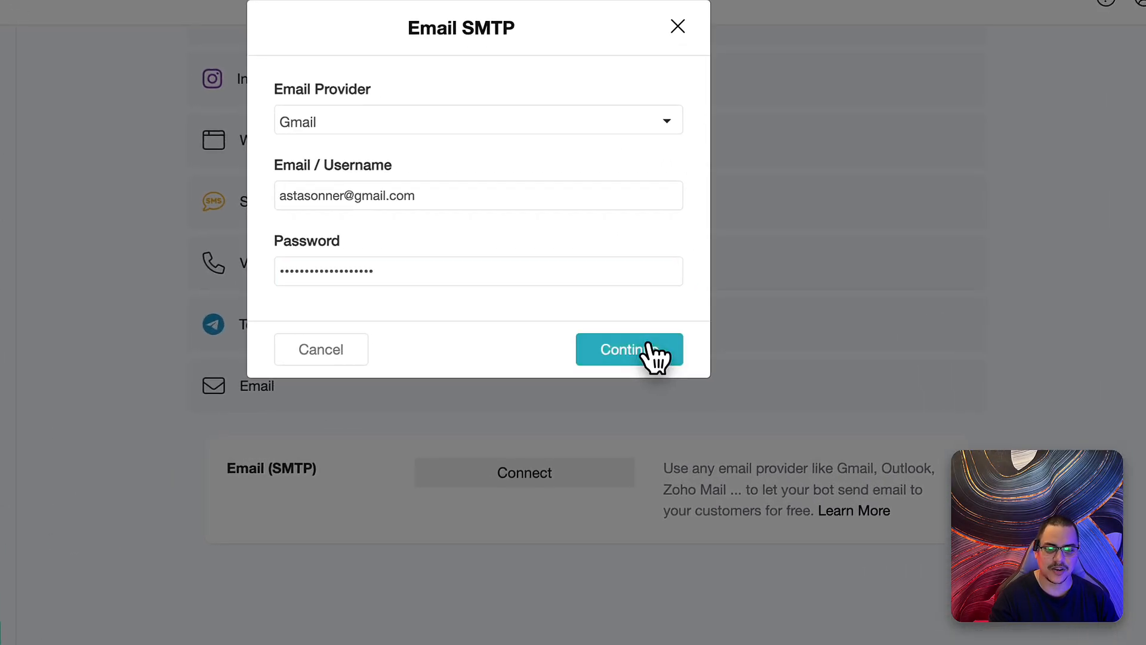
click(686, 370)
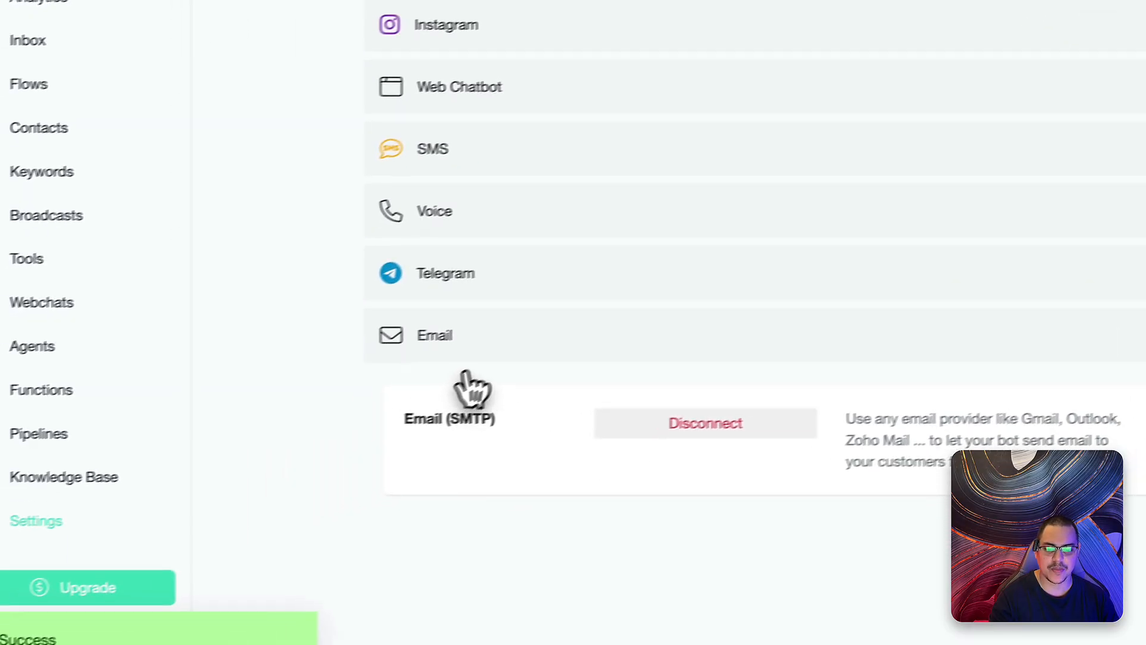
click(303, 400)
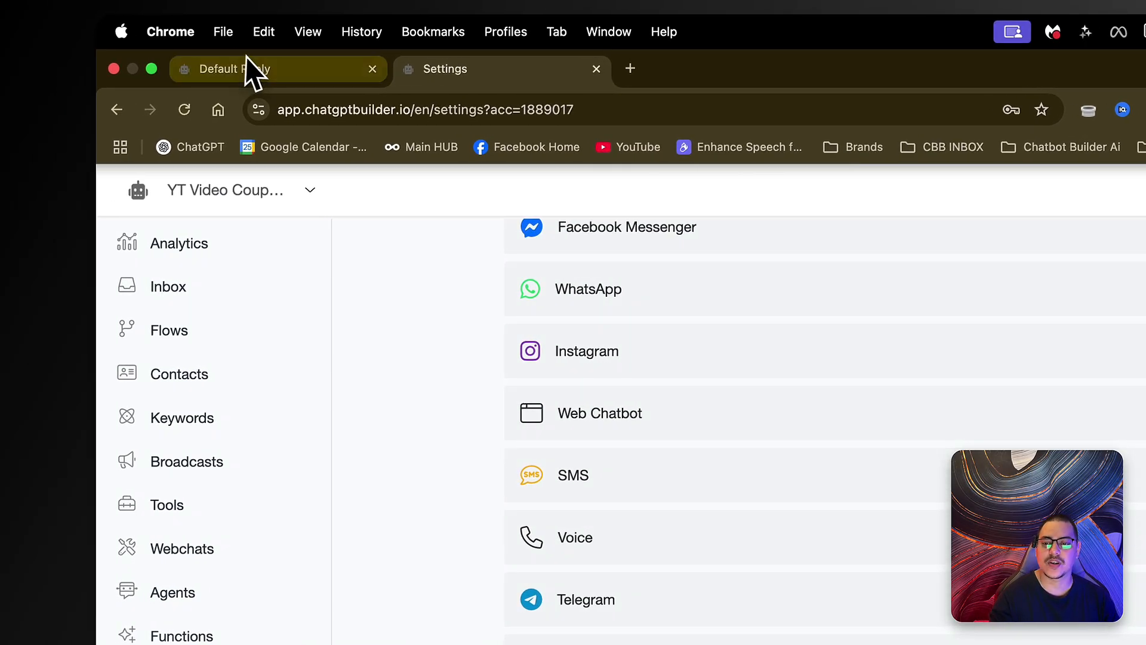
- Add an Actions node to the Default Reply flow, fed by Send Message #3's 'Data was saved'
click(218, 67)
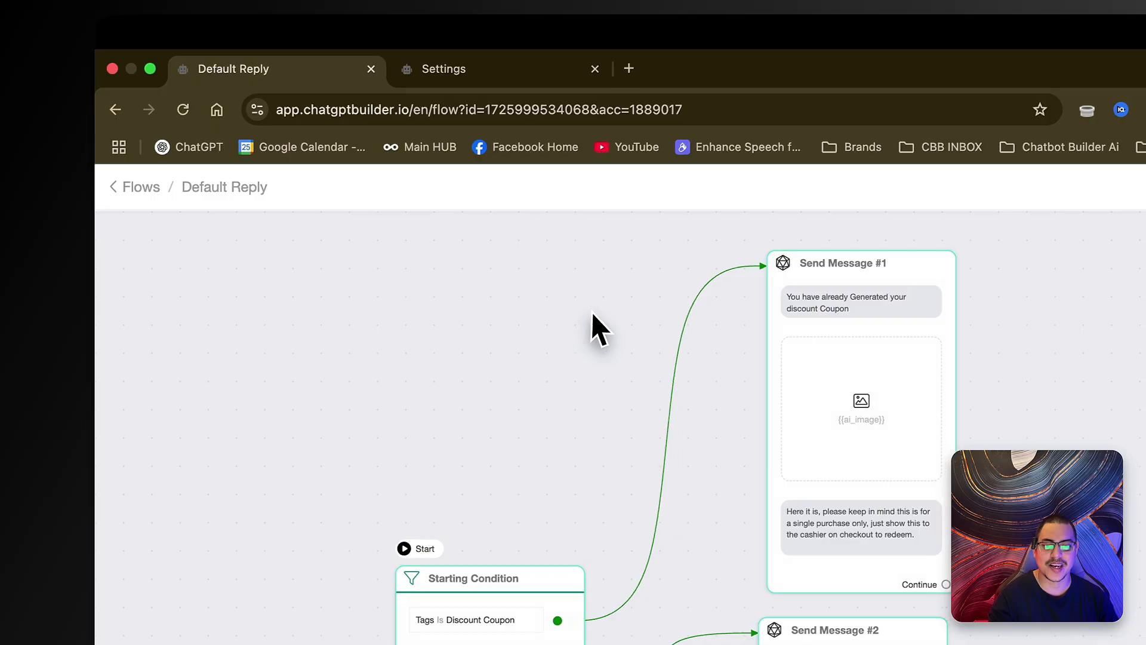
scroll(596, 311, down, 2)
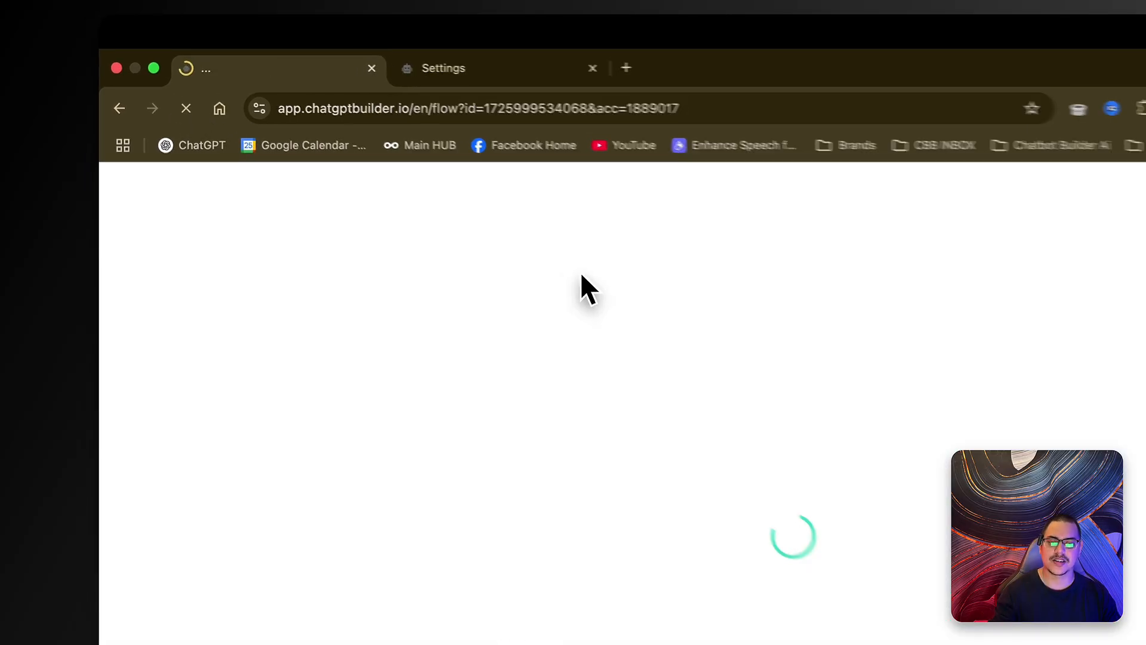
click(557, 597)
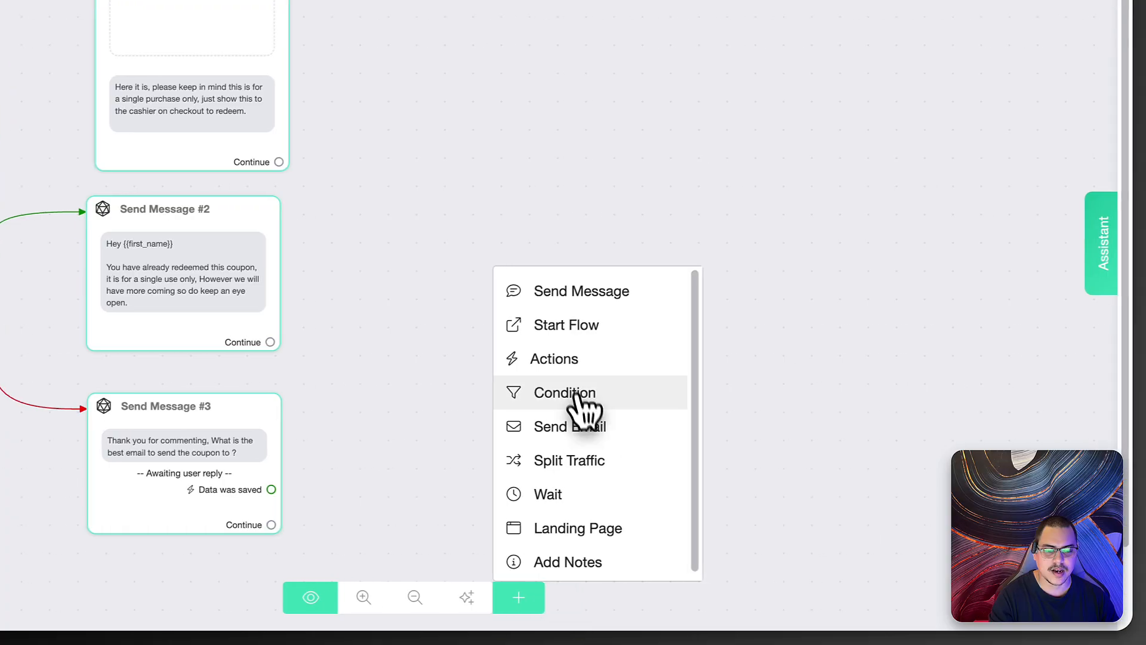
click(612, 360)
drag(730, 329, 502, 417)
drag(416, 489, 623, 418)
drag(683, 418, 634, 433)
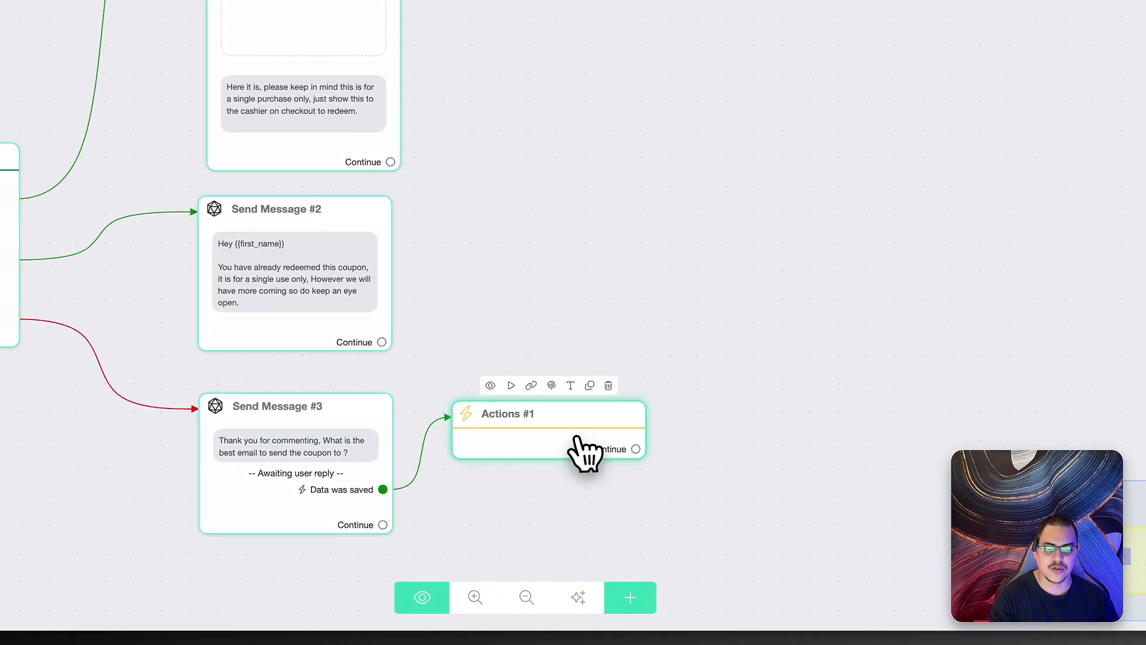
- Set Actions #1 to the Email > Set Email Opt-In action
click(584, 448)
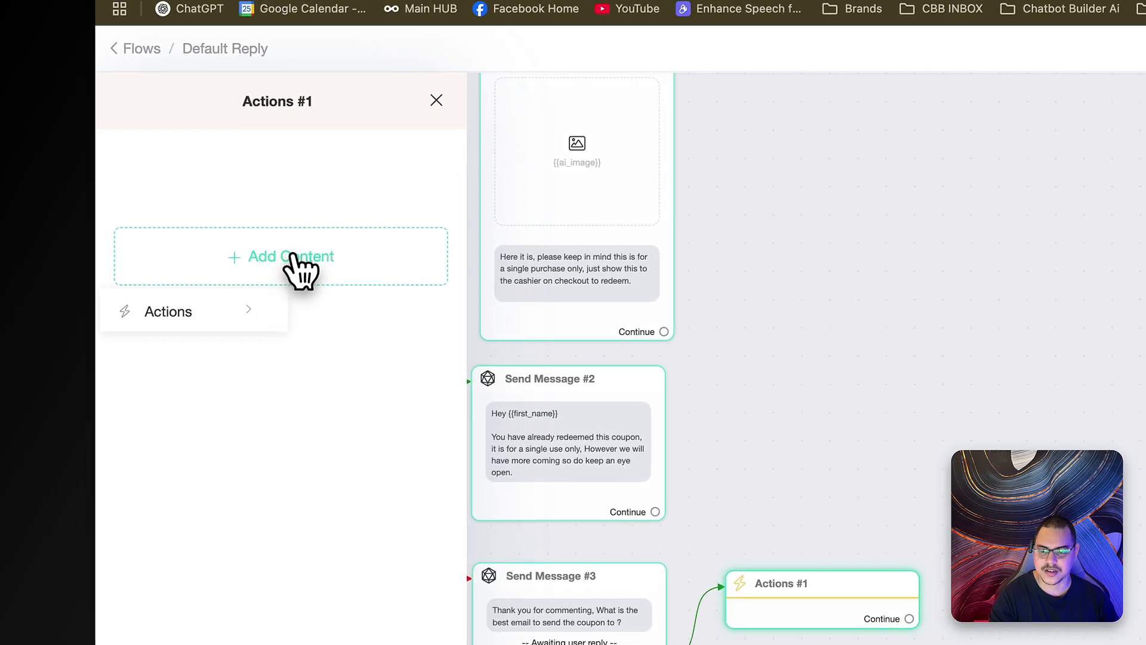
click(217, 311)
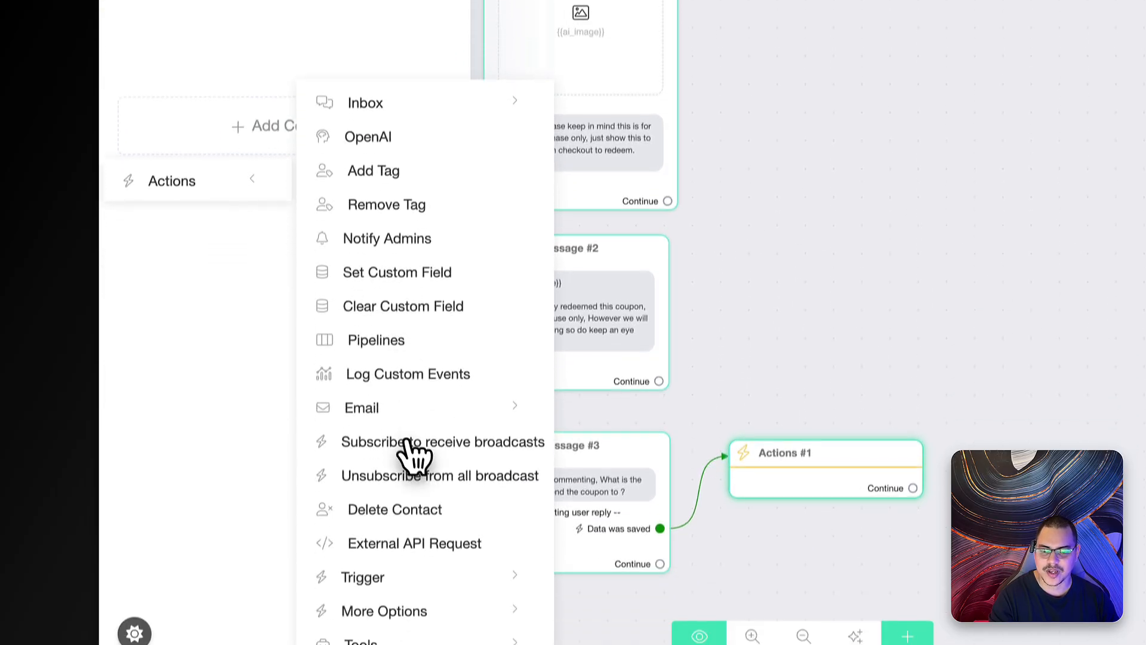
click(376, 493)
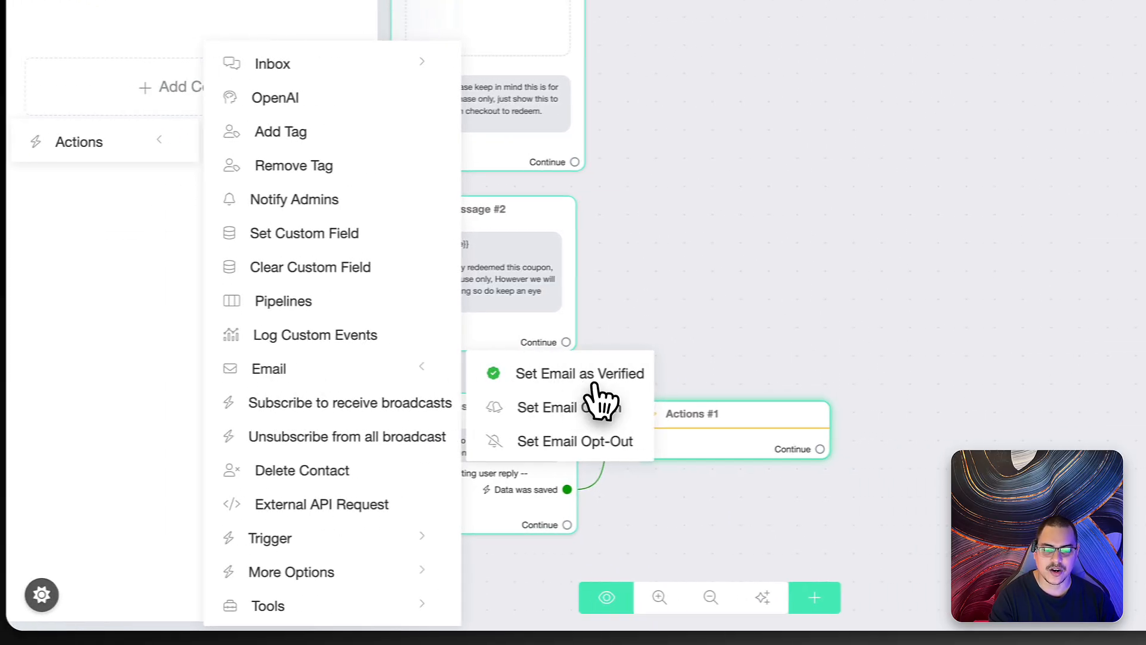
click(550, 409)
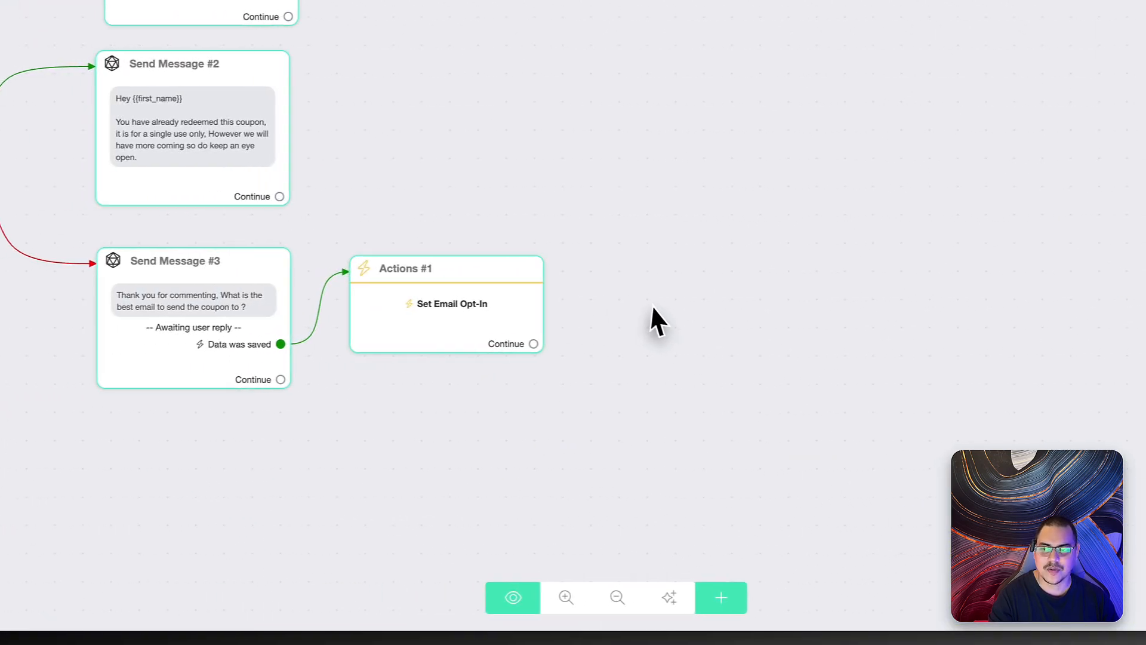
- Create Send Message #4 after Actions #1 asking the user to confirm {{email}}, with two quick replies
drag(565, 342, 733, 178)
click(104, 293)
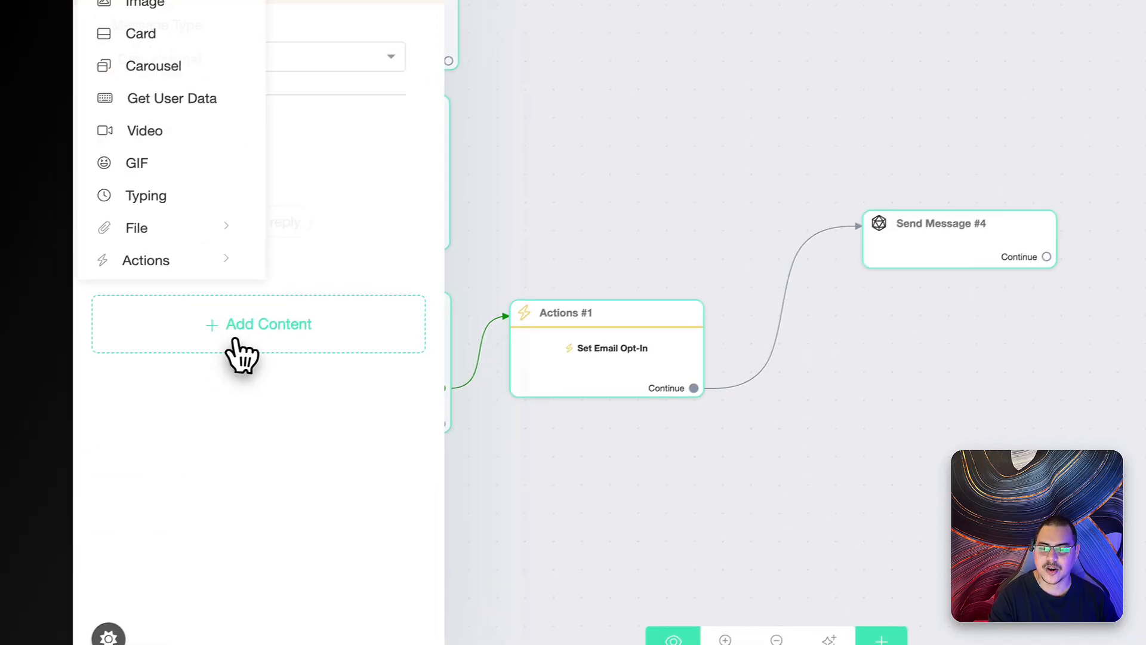
click(166, 72)
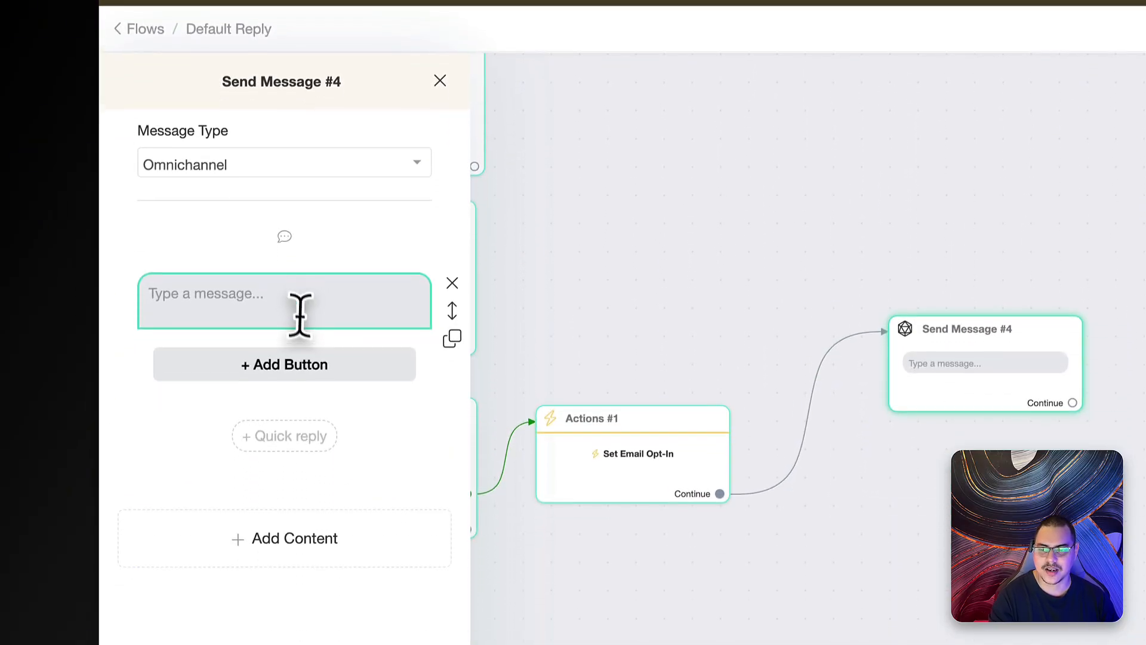
click(299, 313)
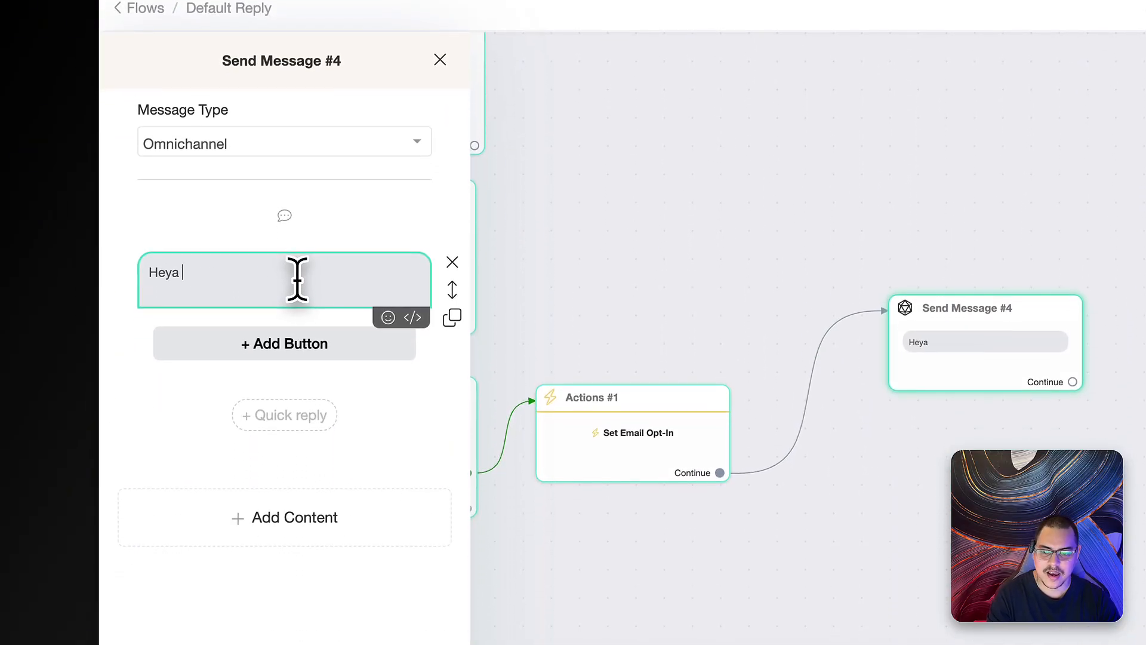
text(Heya tha)
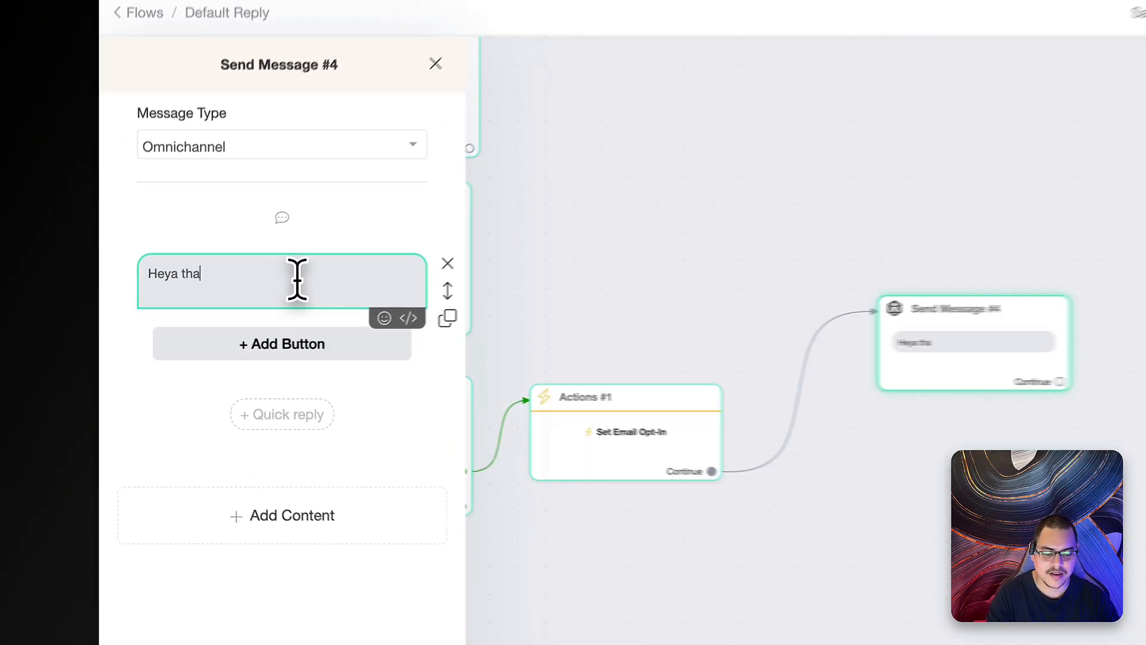
text(nk you for providing your email to confirm, is this your email ?)
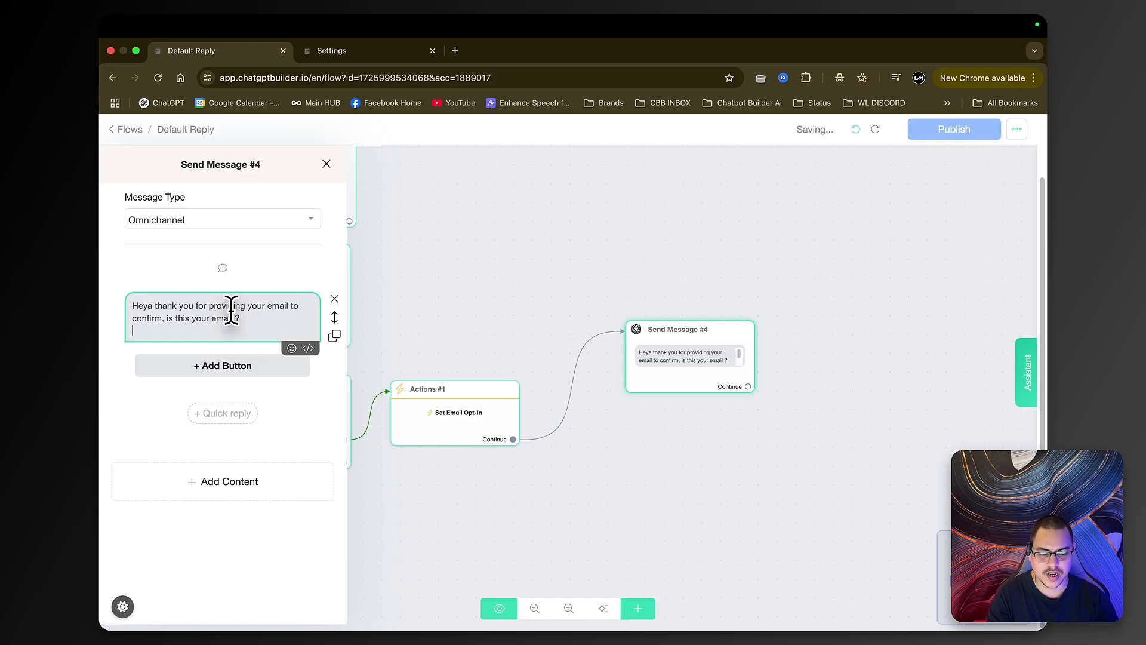
key(Return)
text({)
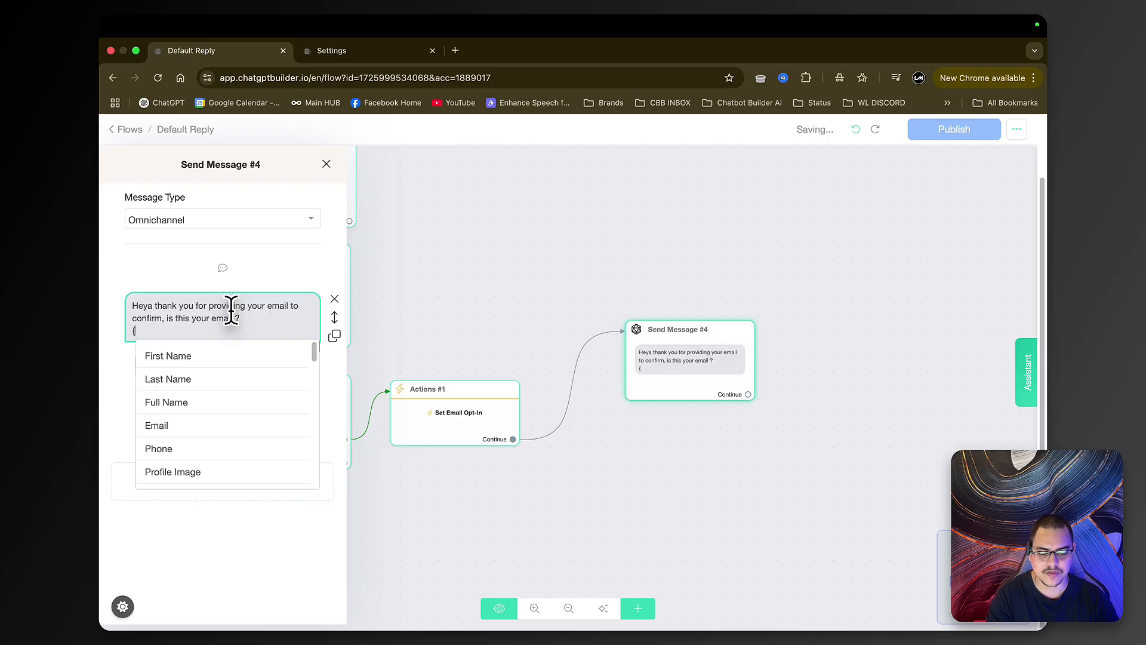
text(em)
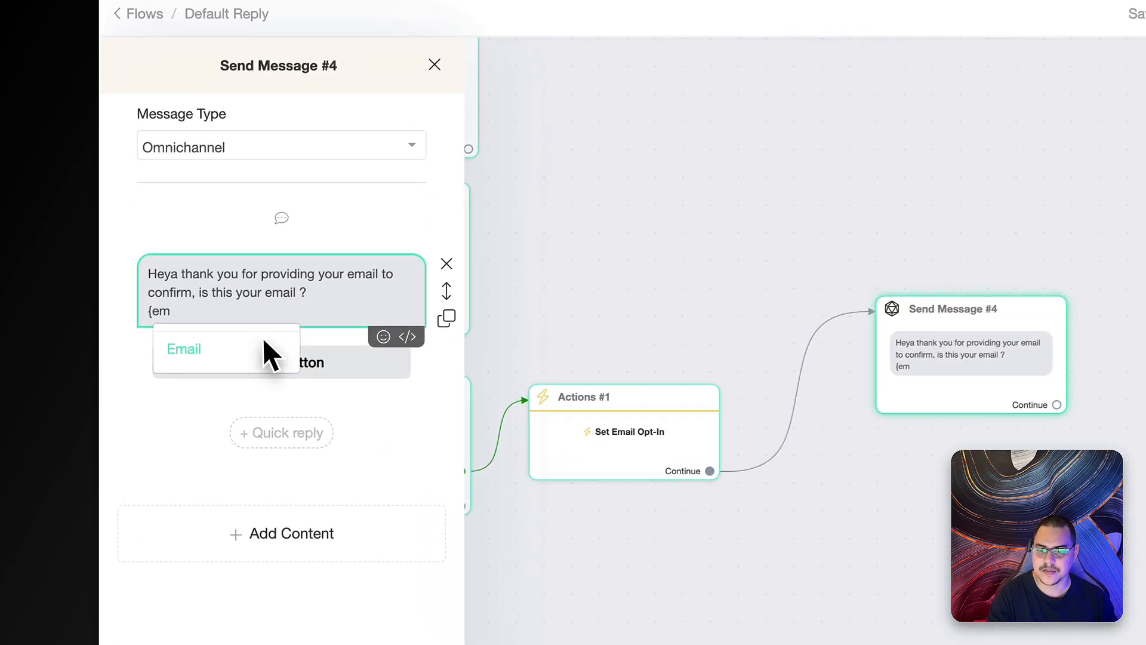
click(211, 357)
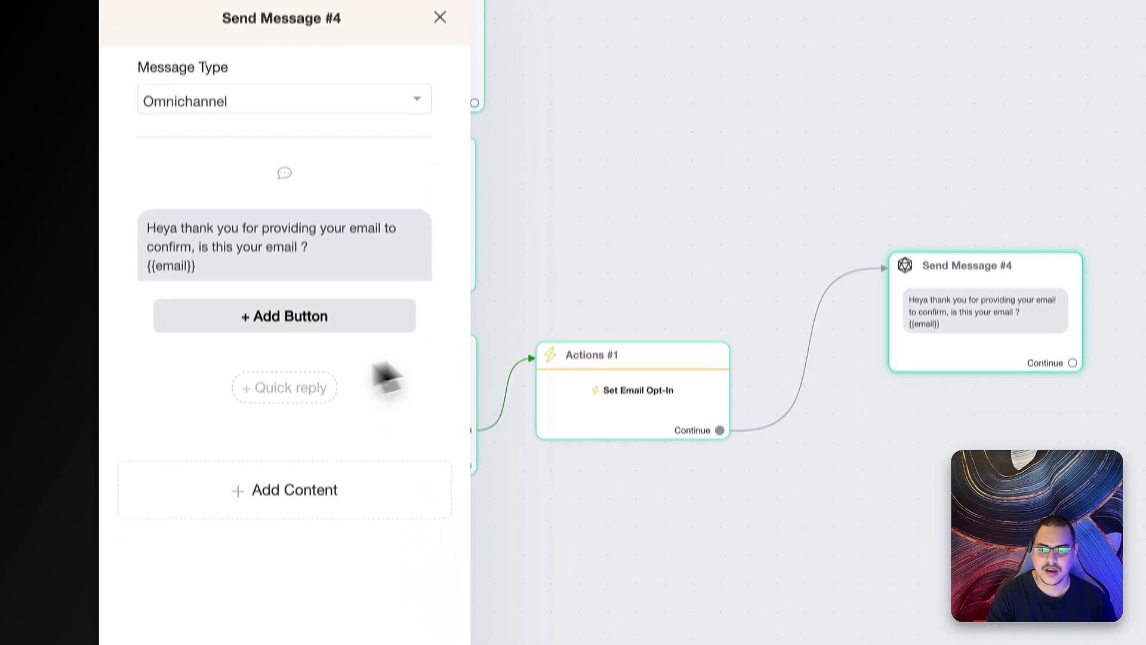
click(281, 339)
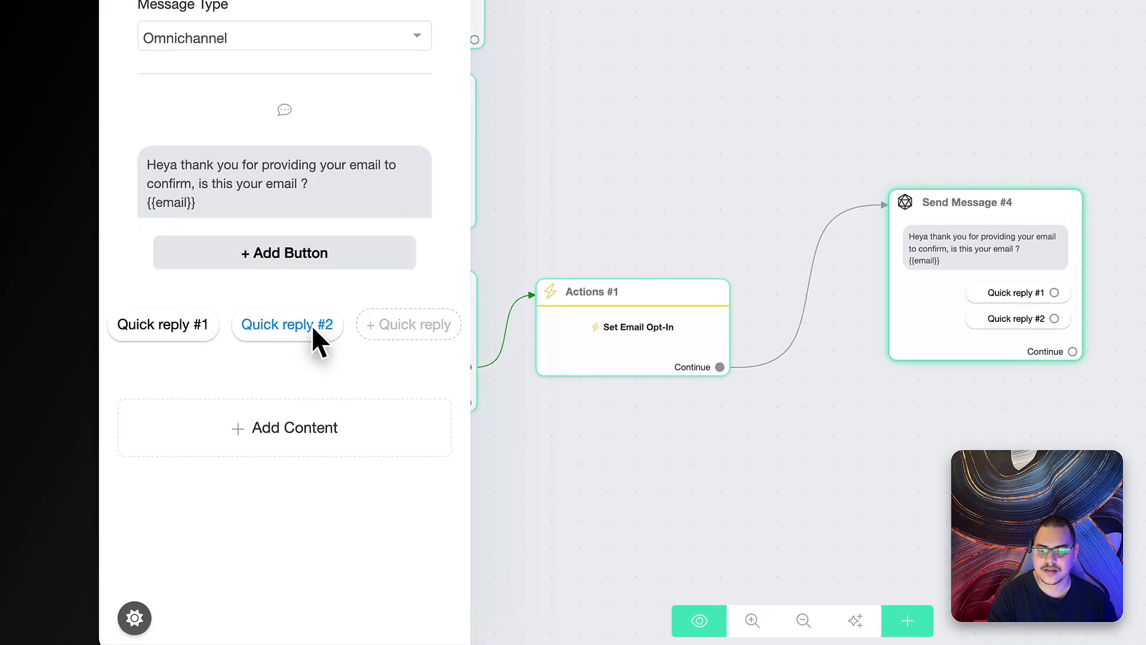
- Relabel the quick replies 'Yes, thats perfect' and 'No, Please Change'
click(174, 322)
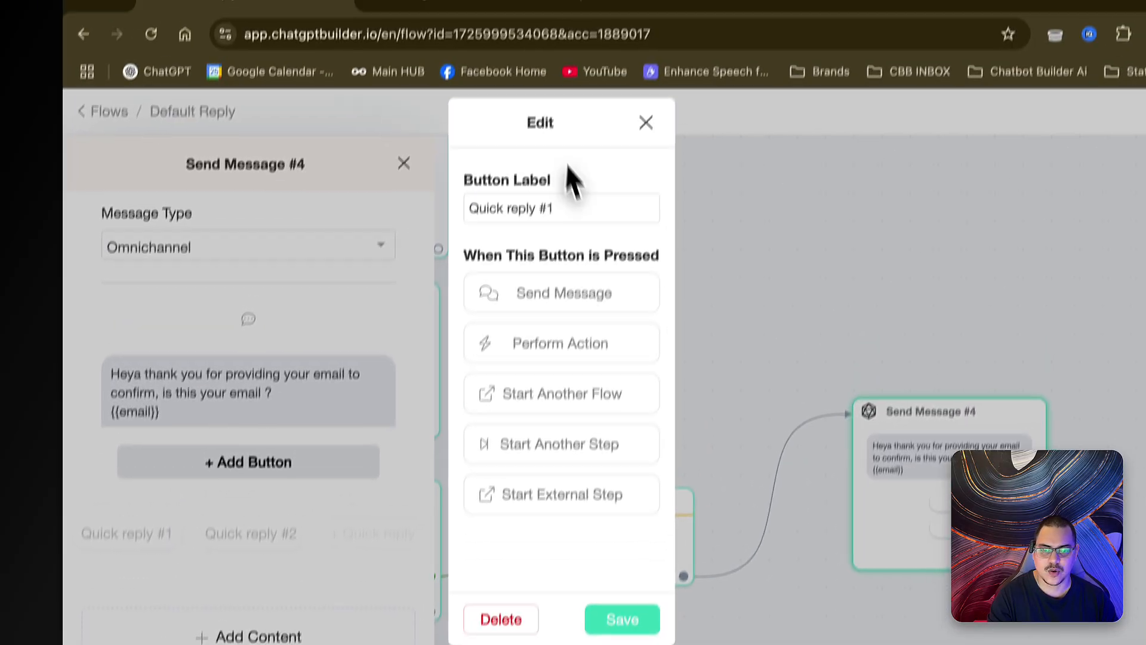
triple_click(585, 200)
text(Yes )
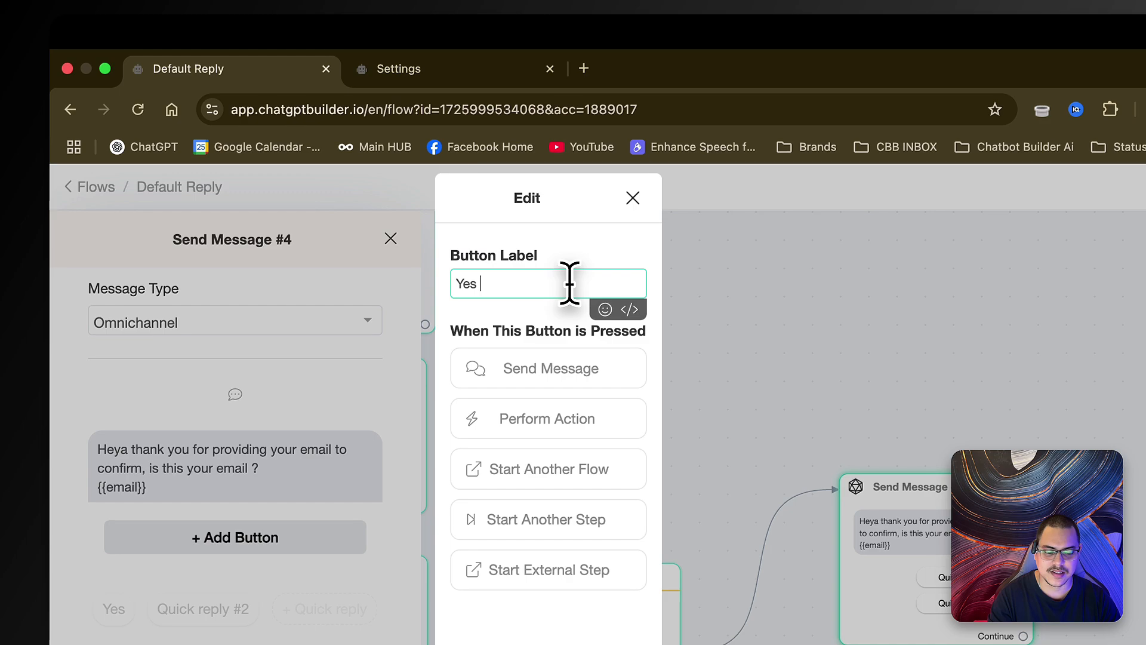
text(, thats perfect)
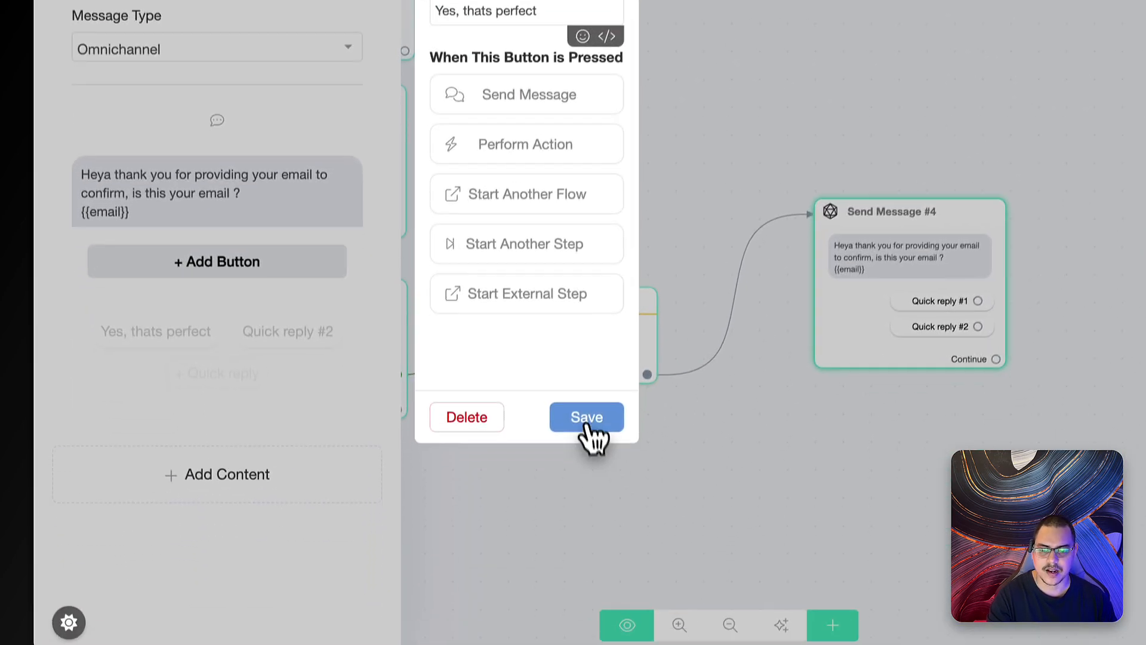
click(472, 468)
click(293, 308)
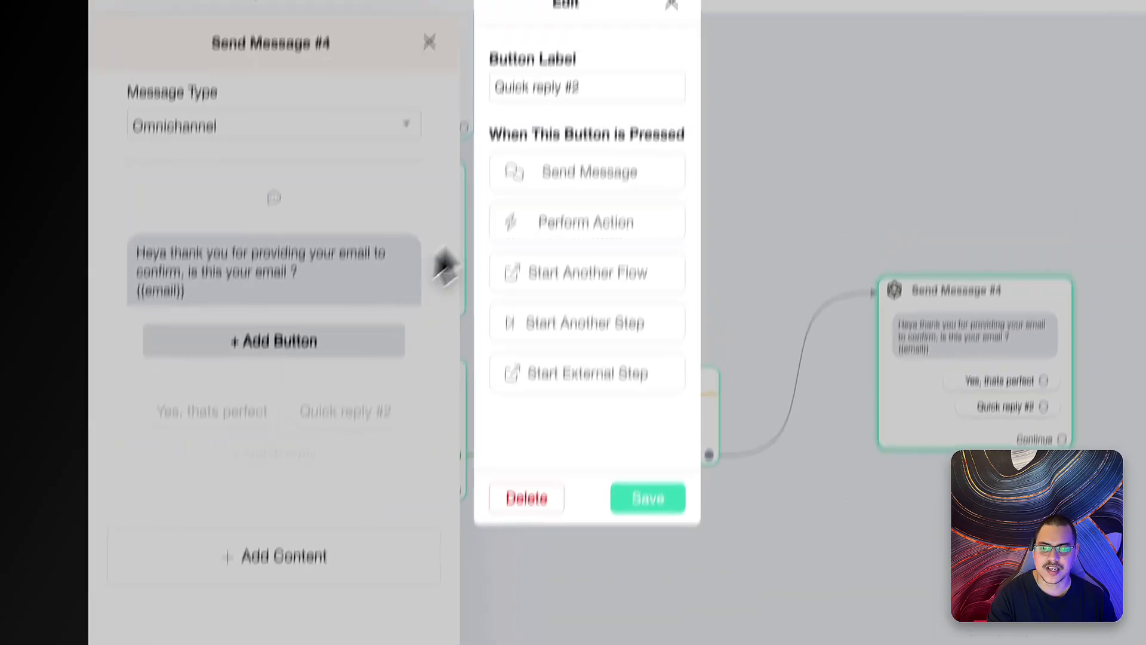
triple_click(568, 238)
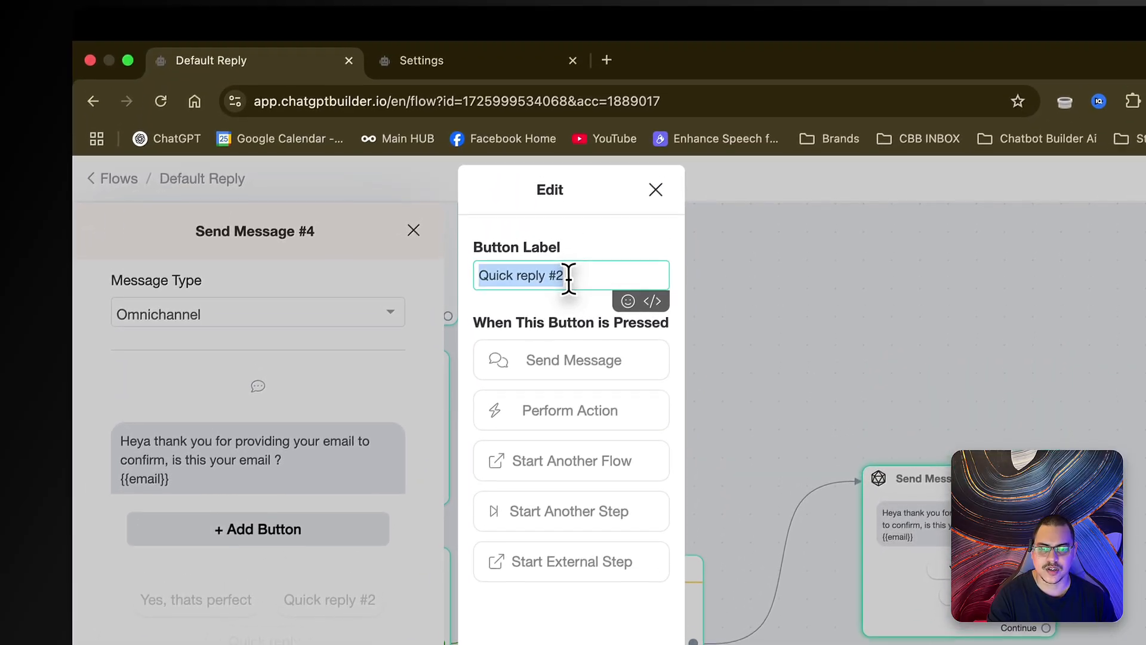
text(No)
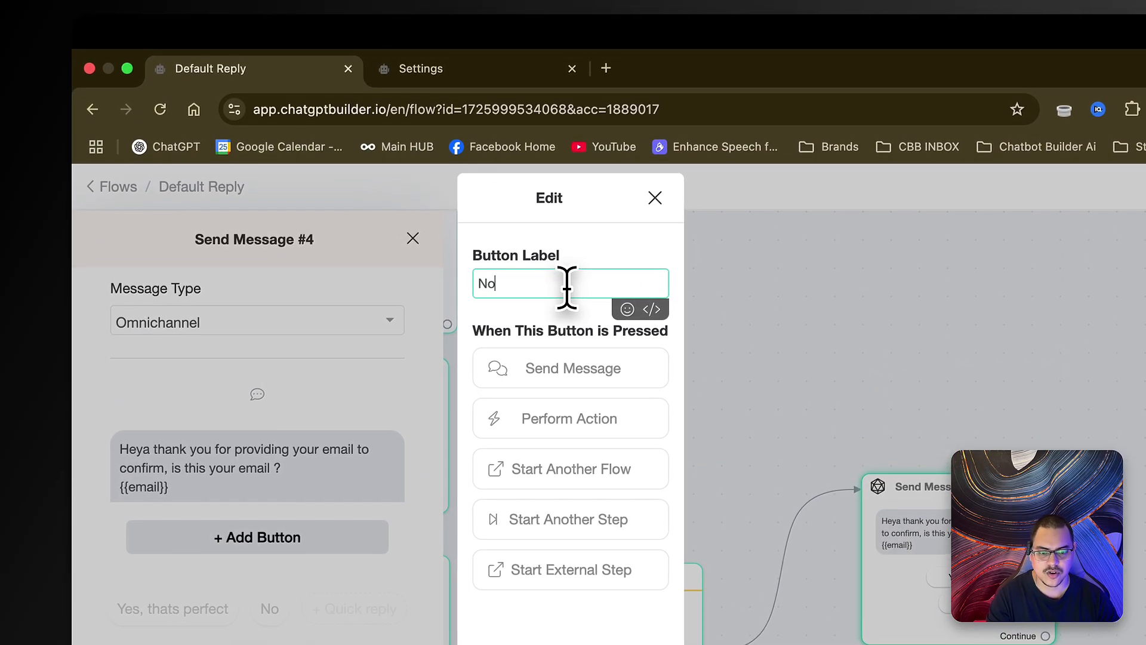
text(, Please Chang)
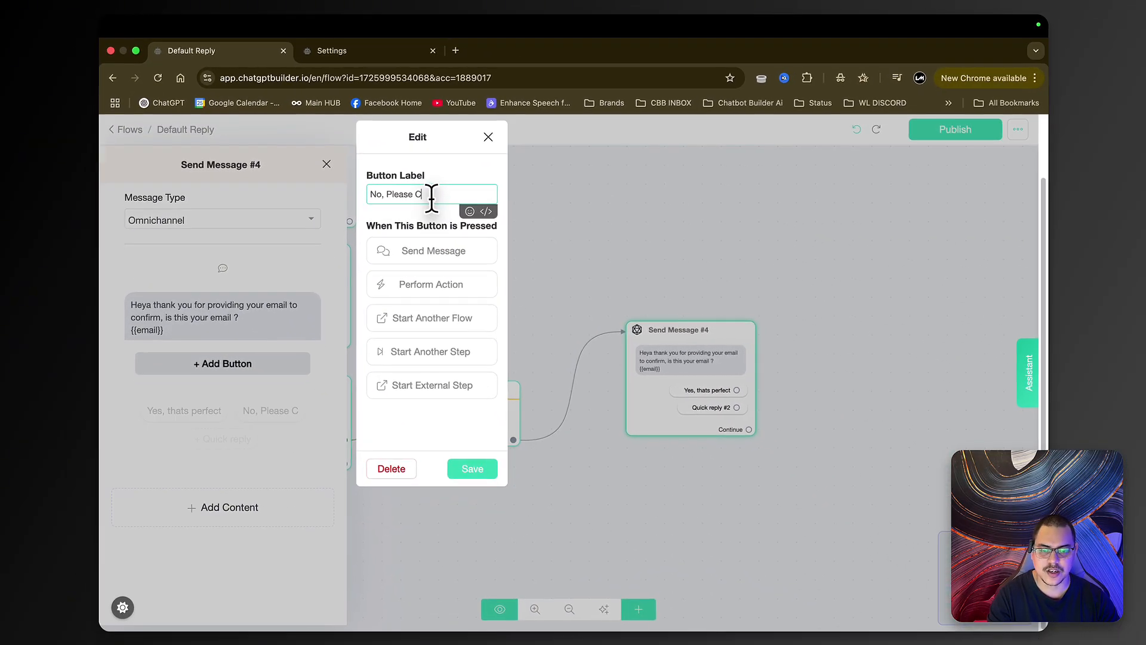
text(e)
- Save the 'No, Please Change' label and branch it to Send Message #5 asking for the correct email
click(471, 468)
scroll(563, 392, up, 1)
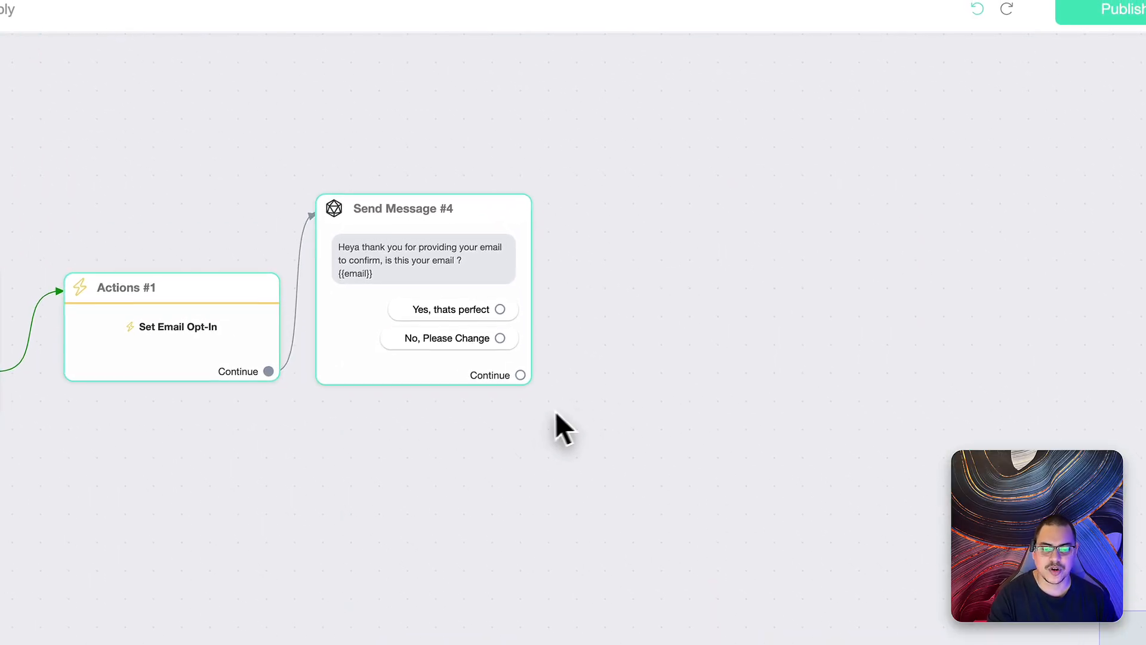
drag(549, 395, 605, 364)
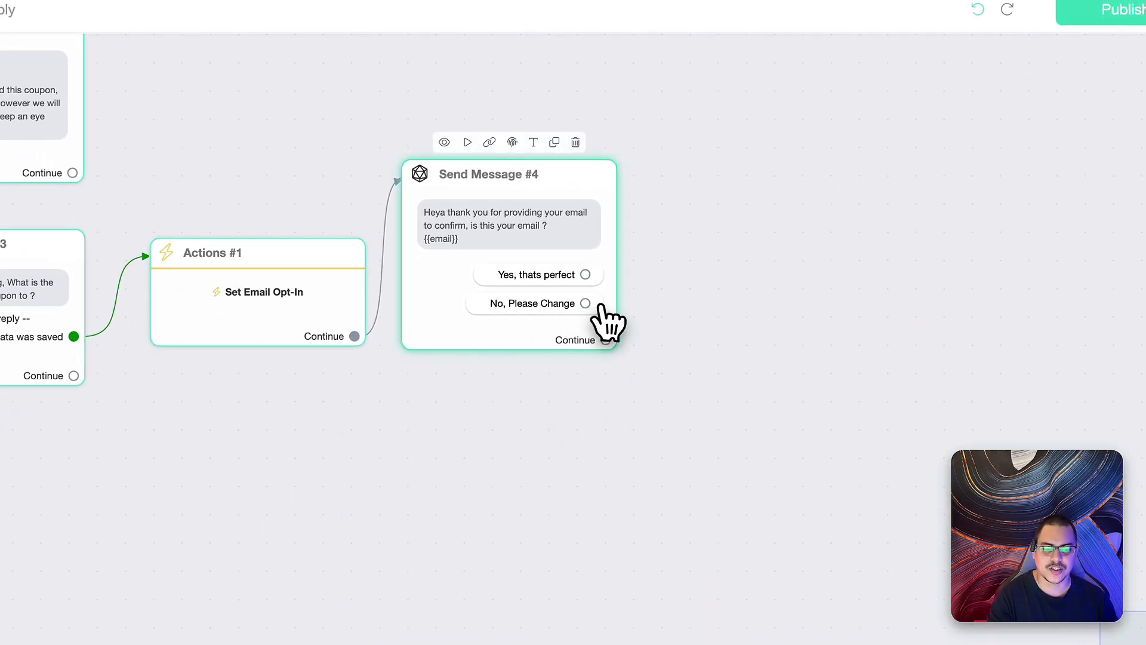
drag(585, 303, 443, 478)
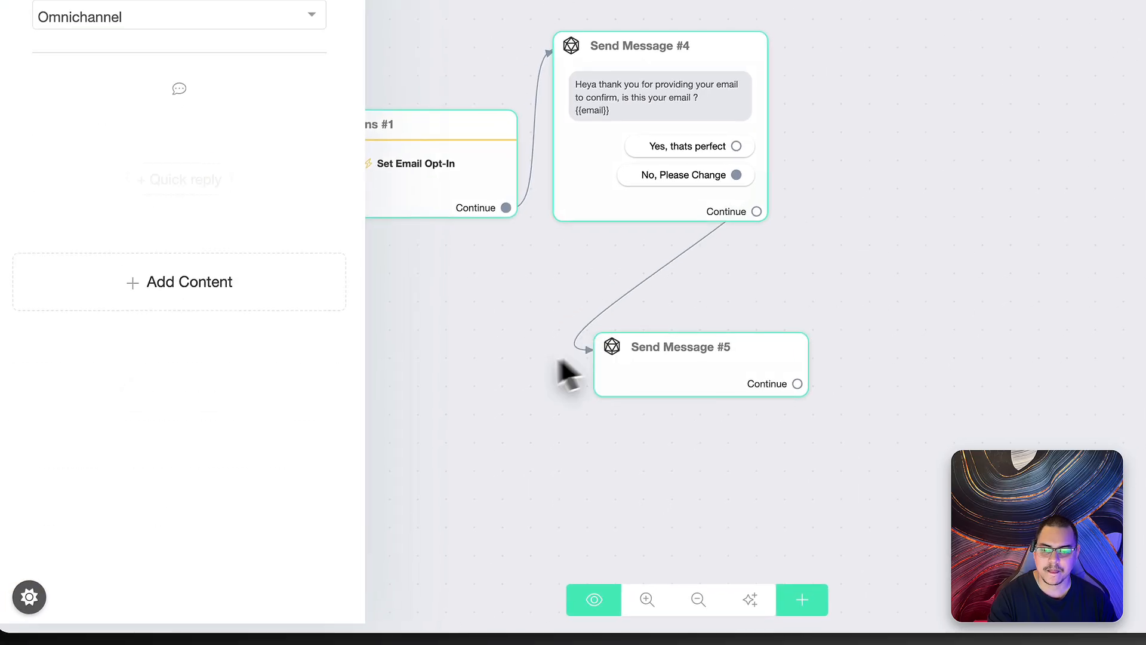
click(197, 297)
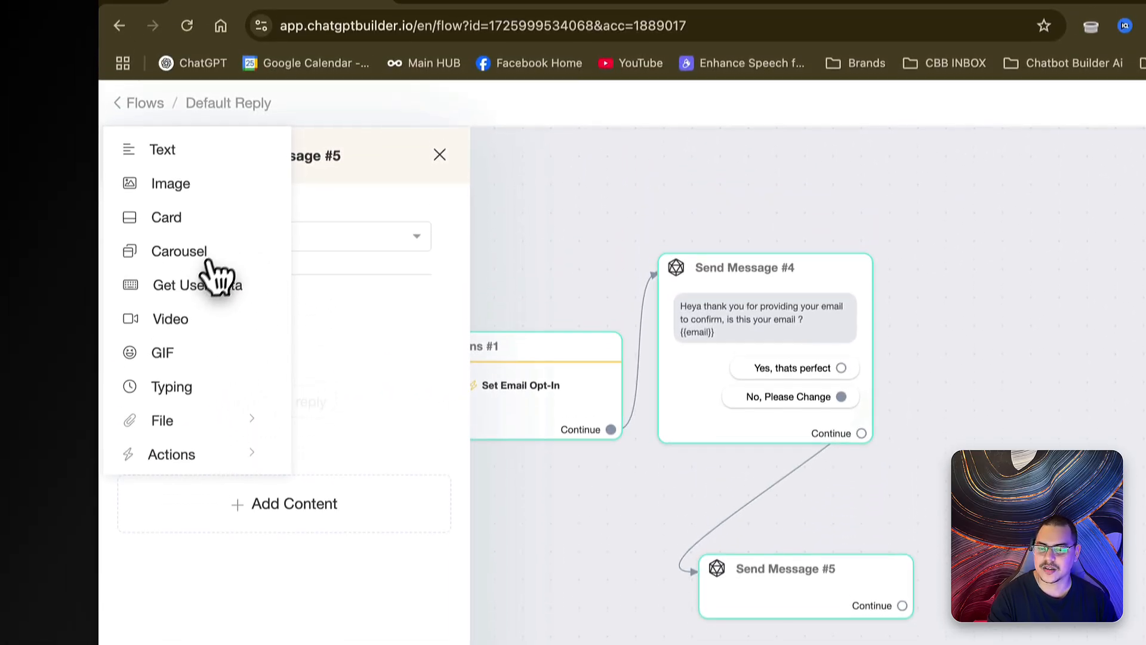
click(200, 317)
click(276, 260)
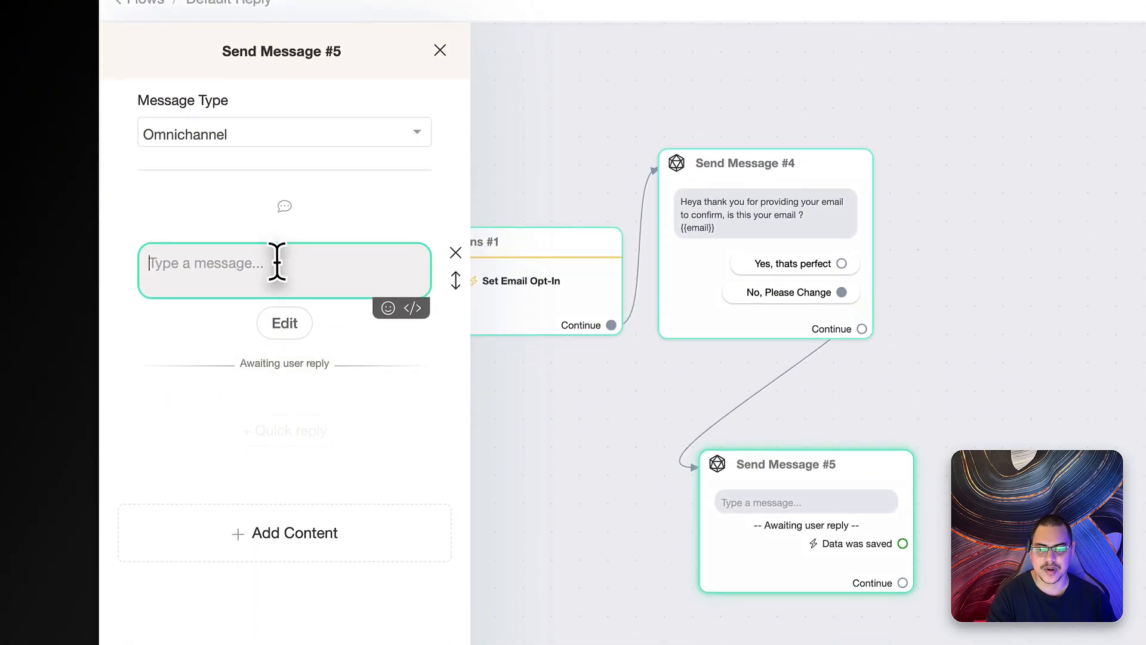
text(No worries, Please provide the correct email address for us to forward the Coupon to.)
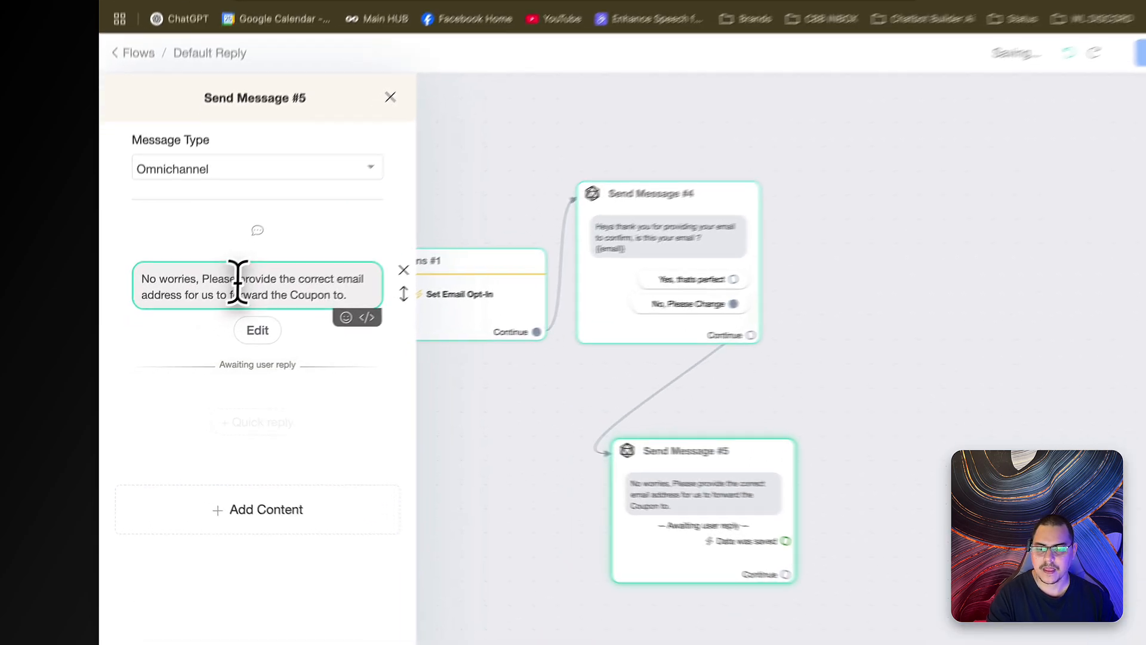
- Remove the email prompt's skip label, save it, and connect its 'Data was saved' output
click(223, 345)
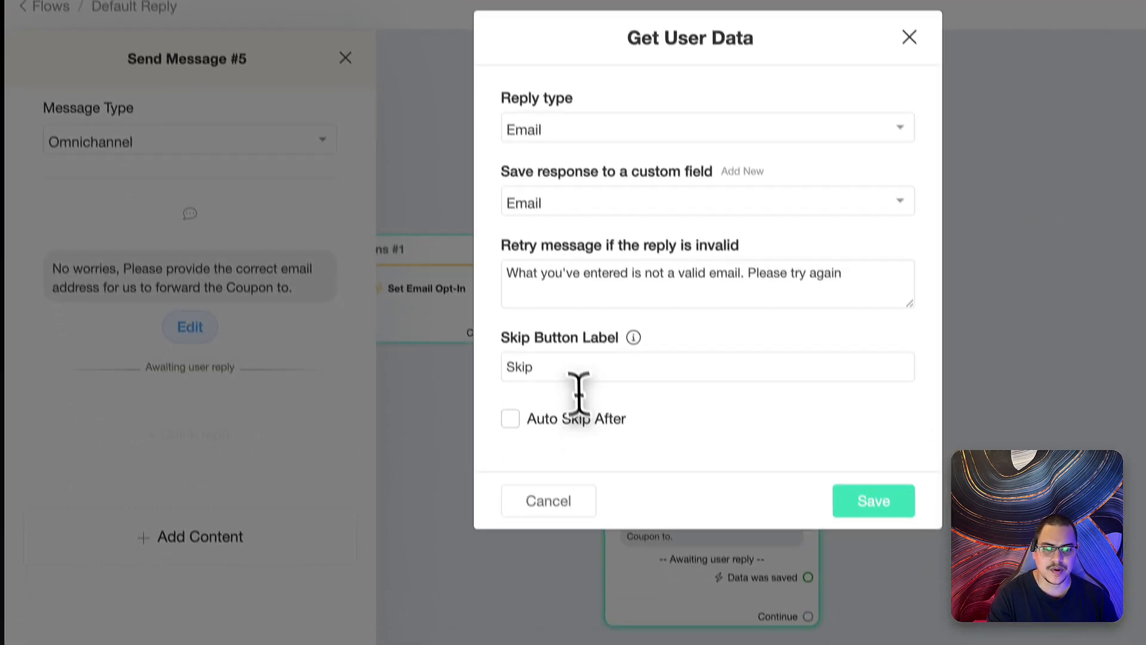
double_click(618, 476)
key(BackSpace)
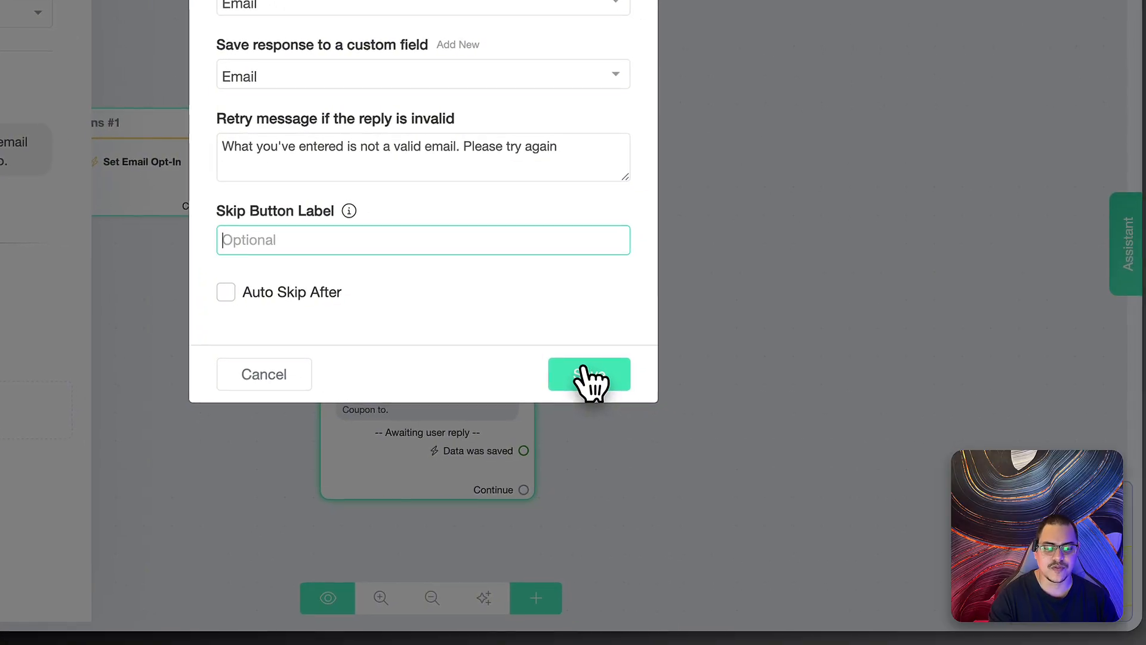
click(585, 375)
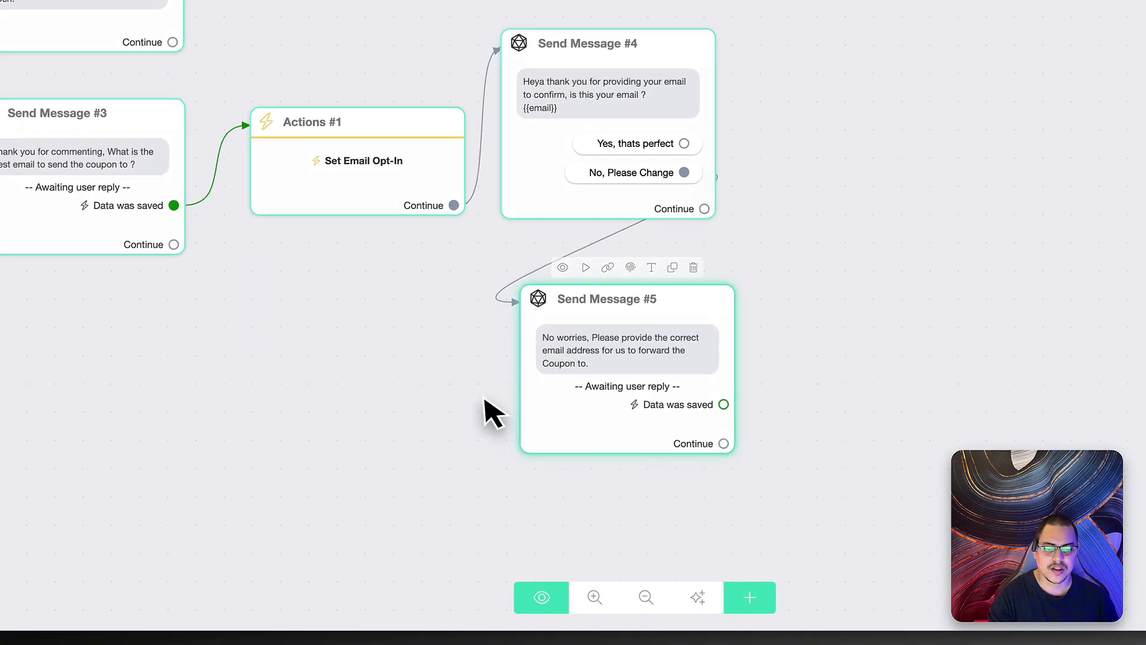
drag(481, 396, 589, 392)
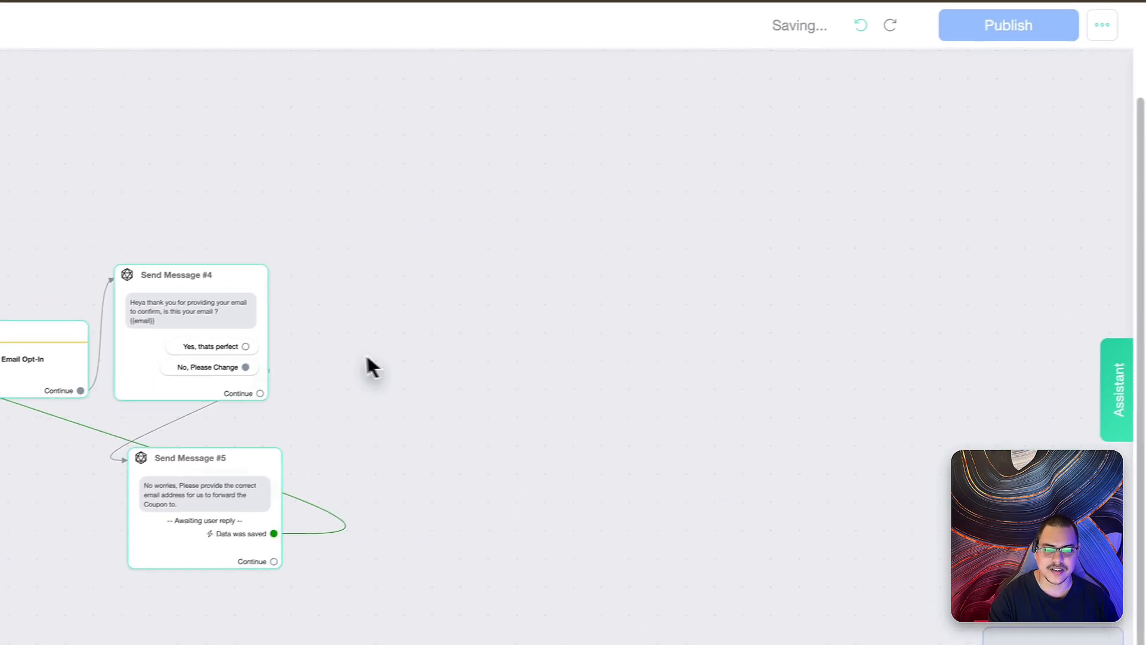
- Branch 'Yes, thats perfect' to Send Message #6 with the 'Amazing, ...' coupon instruction text
drag(438, 333, 771, 226)
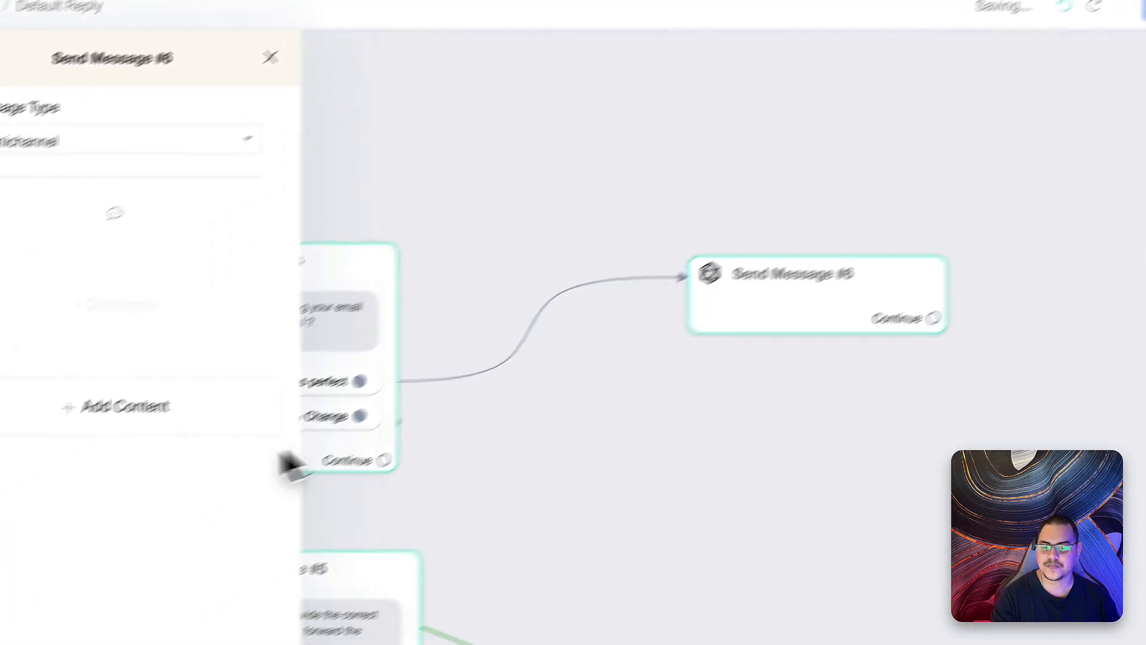
click(57, 467)
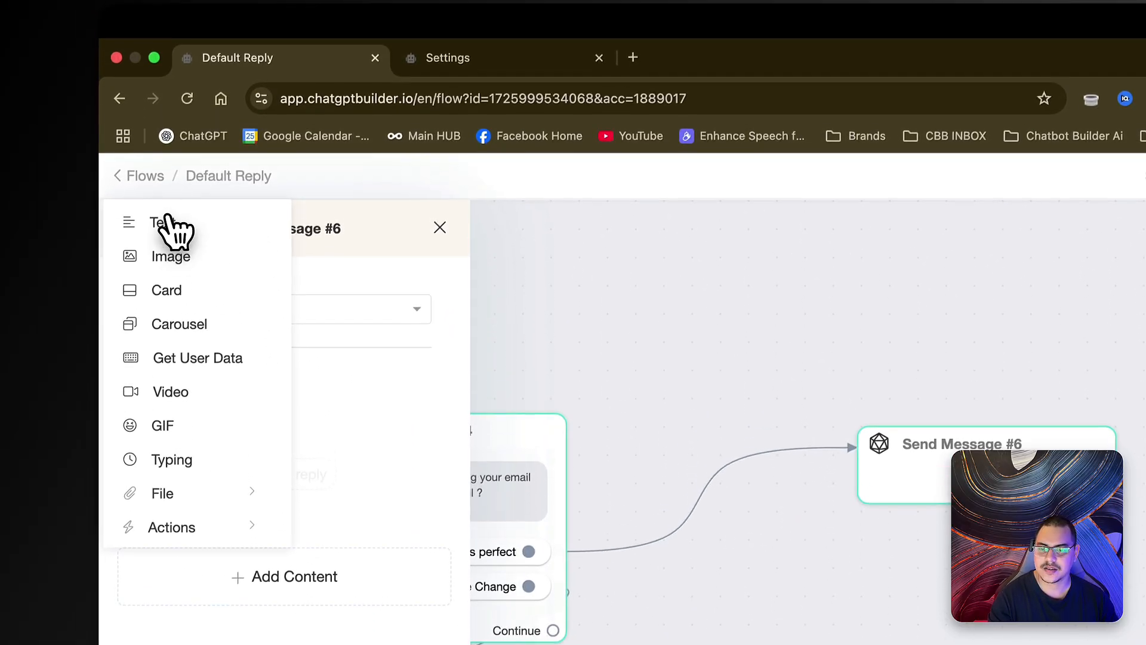
click(166, 170)
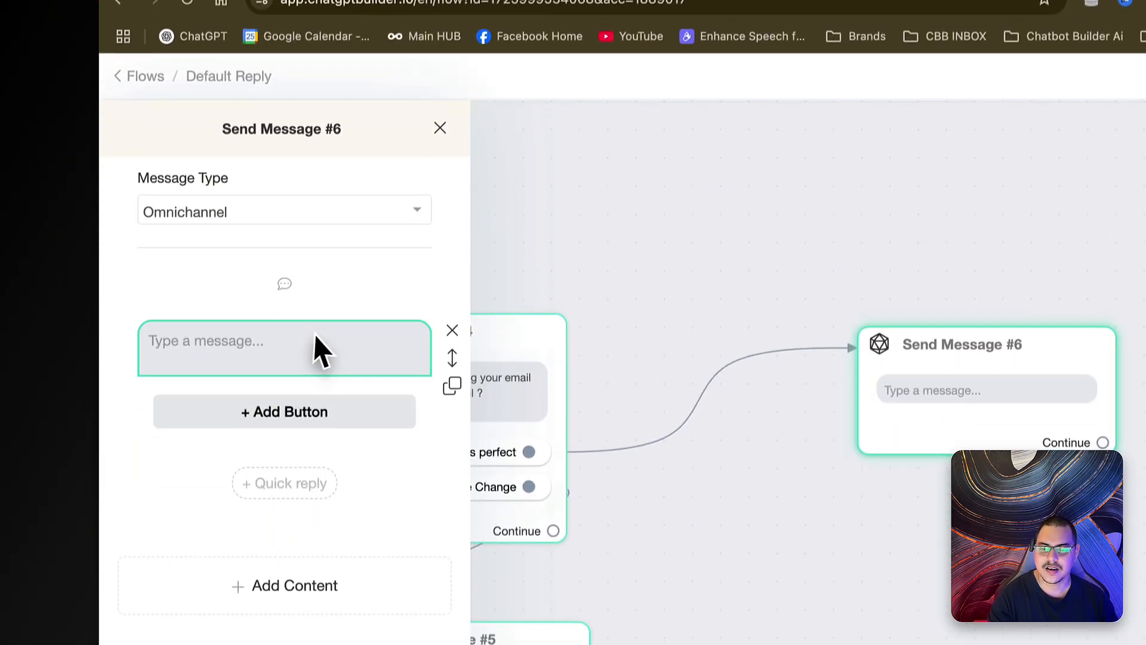
click(314, 349)
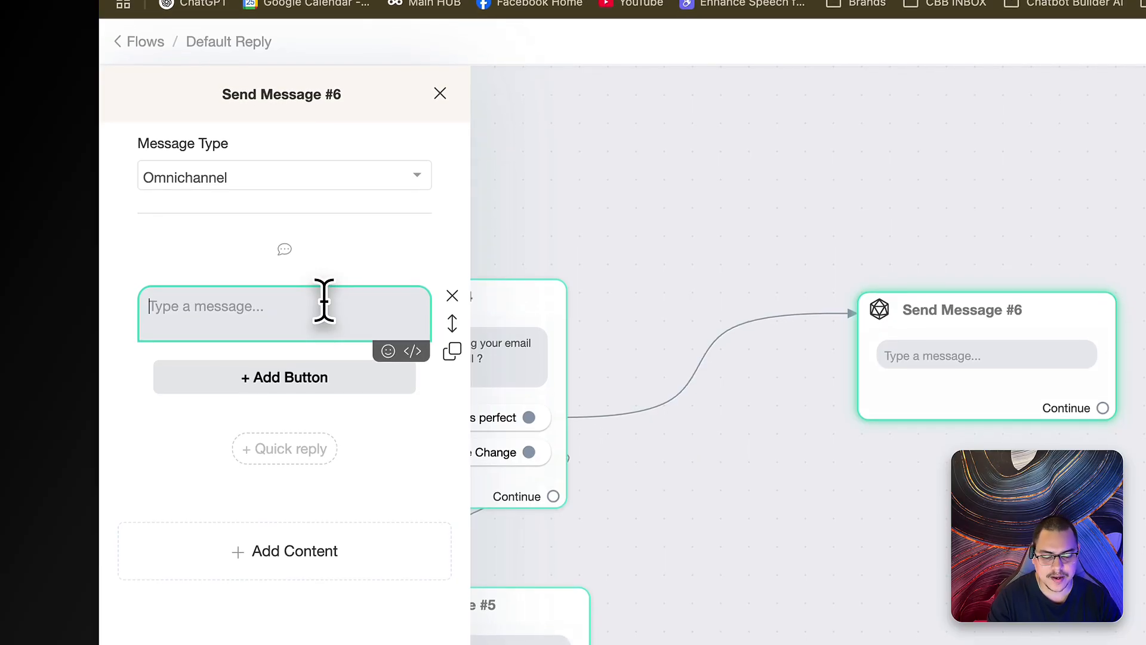
text(Amazing,)
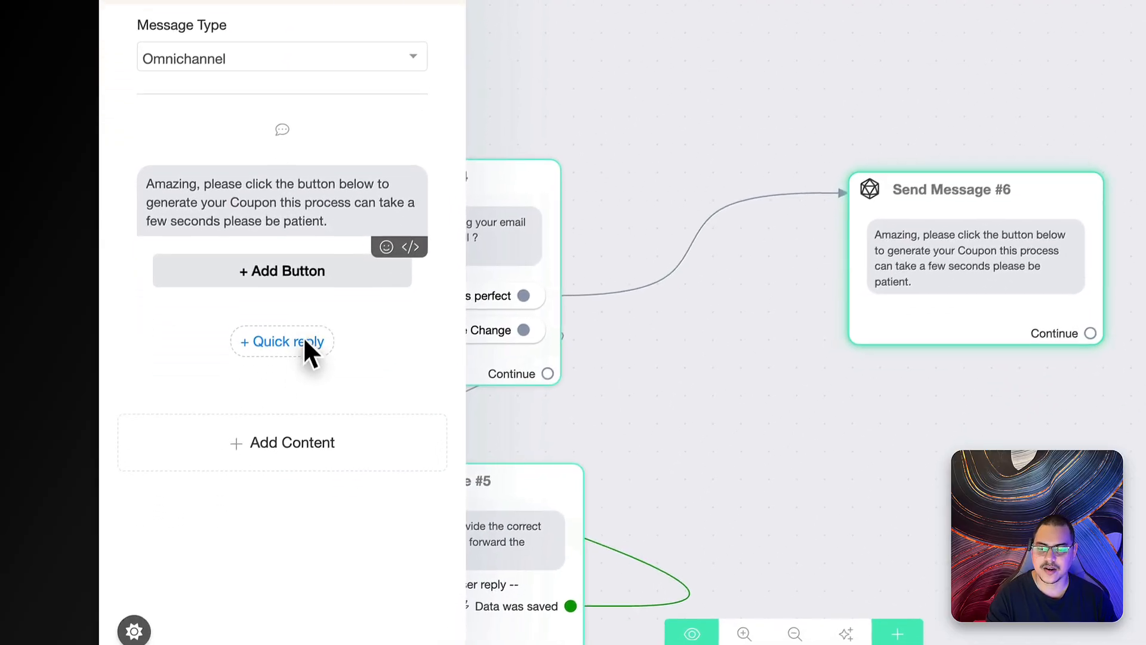
- Add a 'Generate Coupon' quick reply and place Send Message #6 beside Send Message #4
click(230, 414)
click(177, 328)
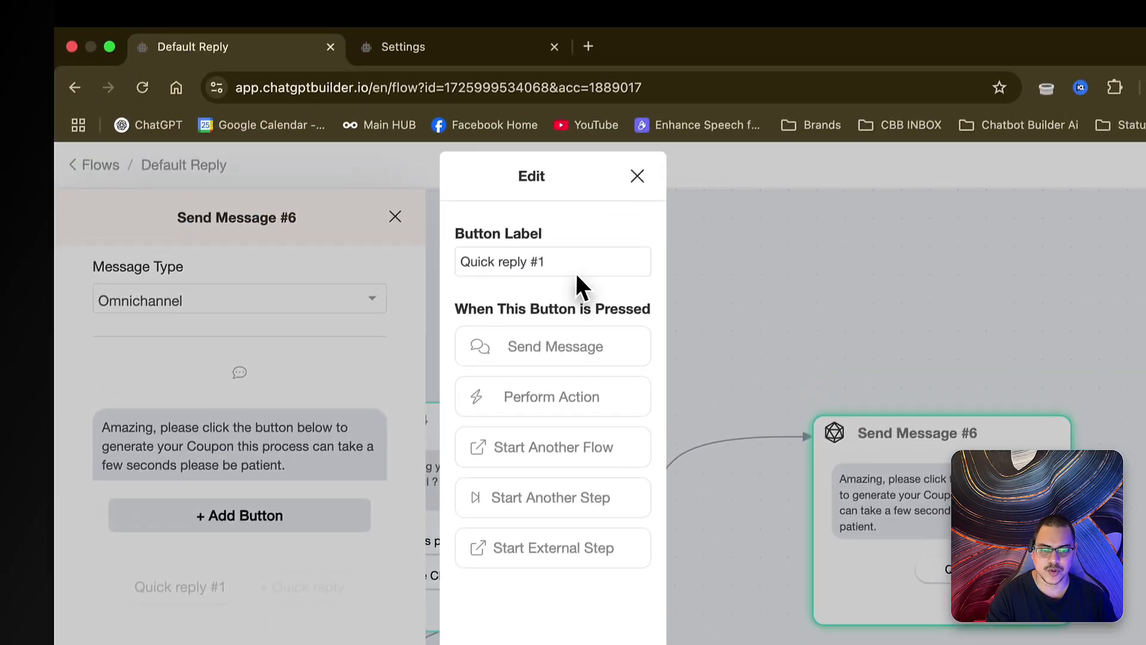
double_click(574, 278)
triple_click(574, 278)
text(Generate Coupon)
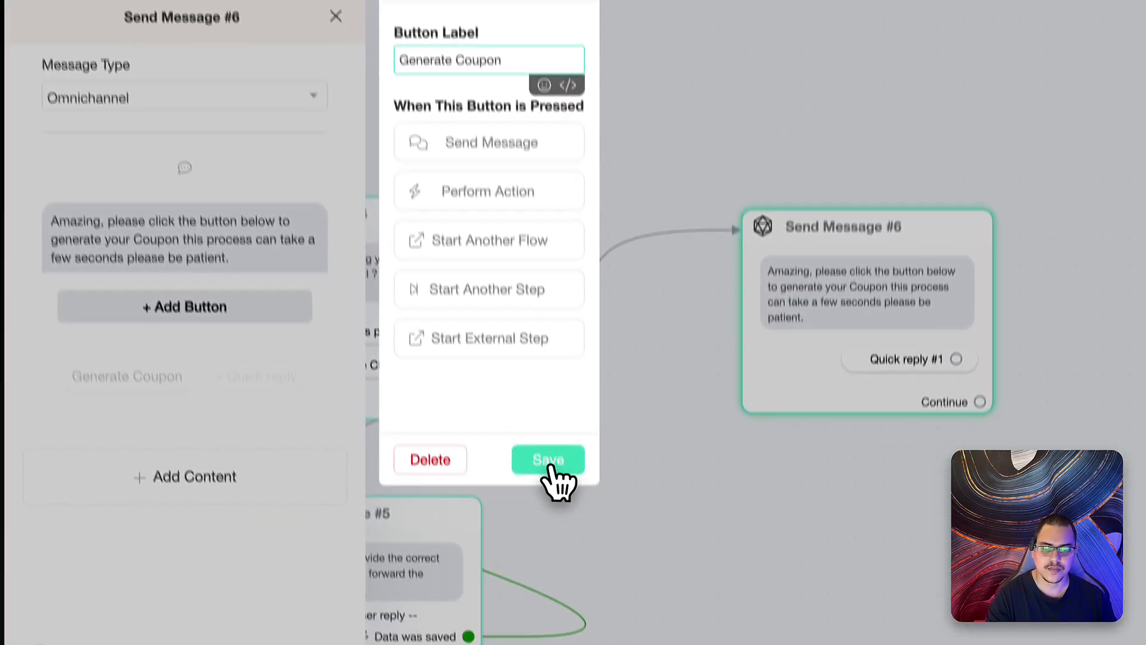
click(471, 468)
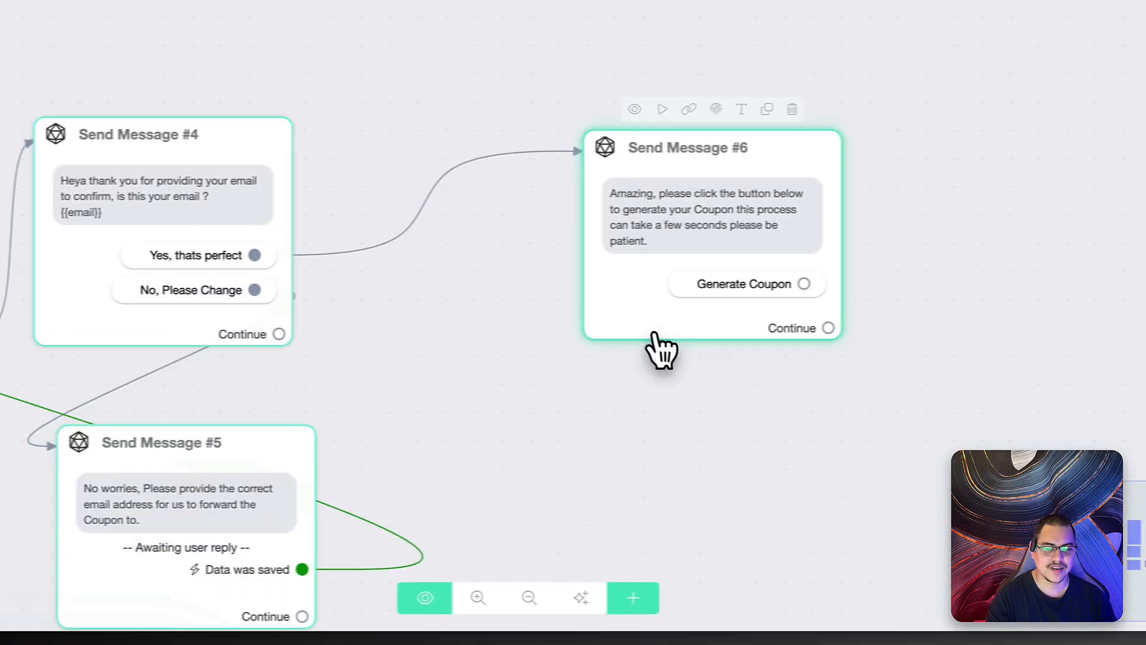
drag(809, 334, 561, 325)
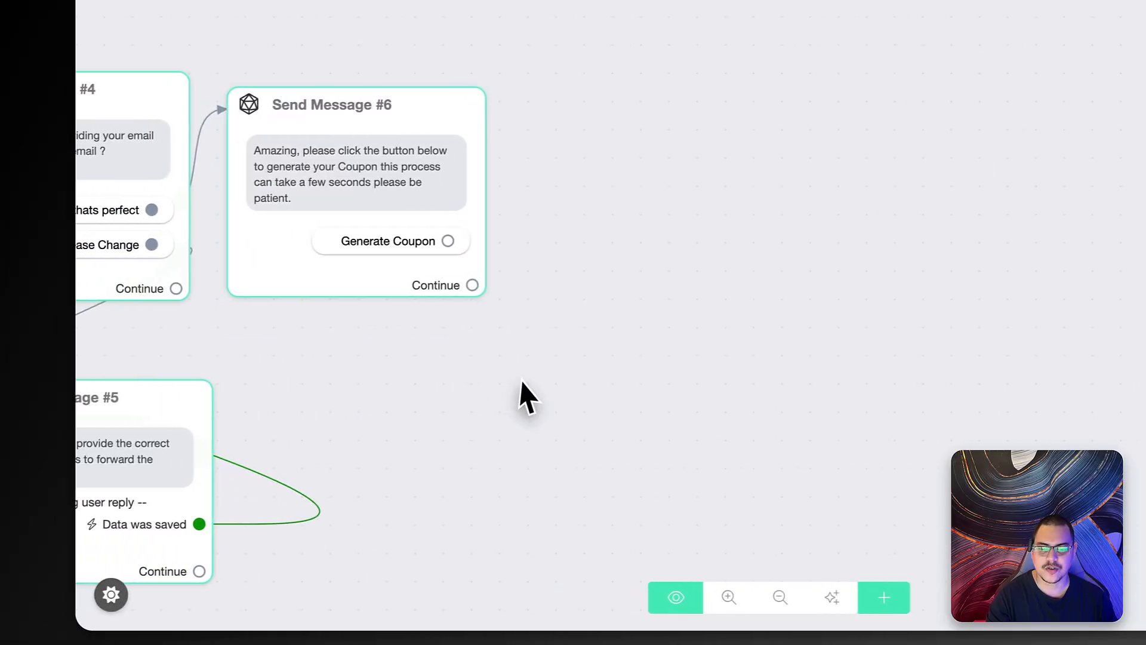
- Create Send Message #7 after Generate Coupon with an OpenAI block set to Generate Image
drag(471, 314, 695, 255)
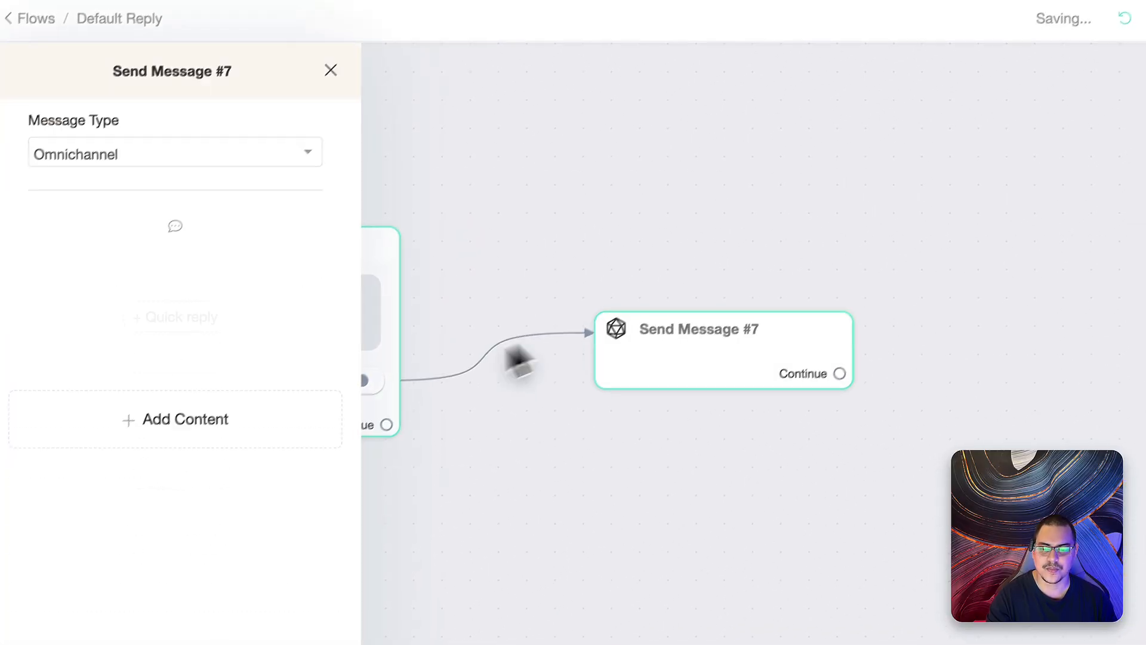
click(259, 430)
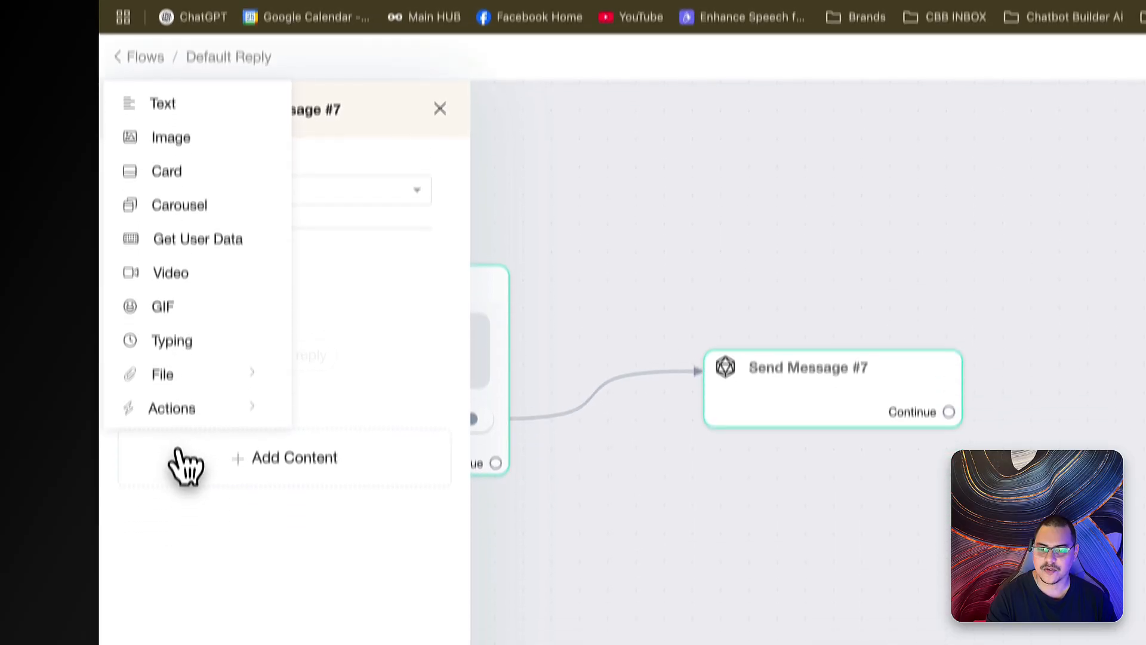
mouse_move(174, 508)
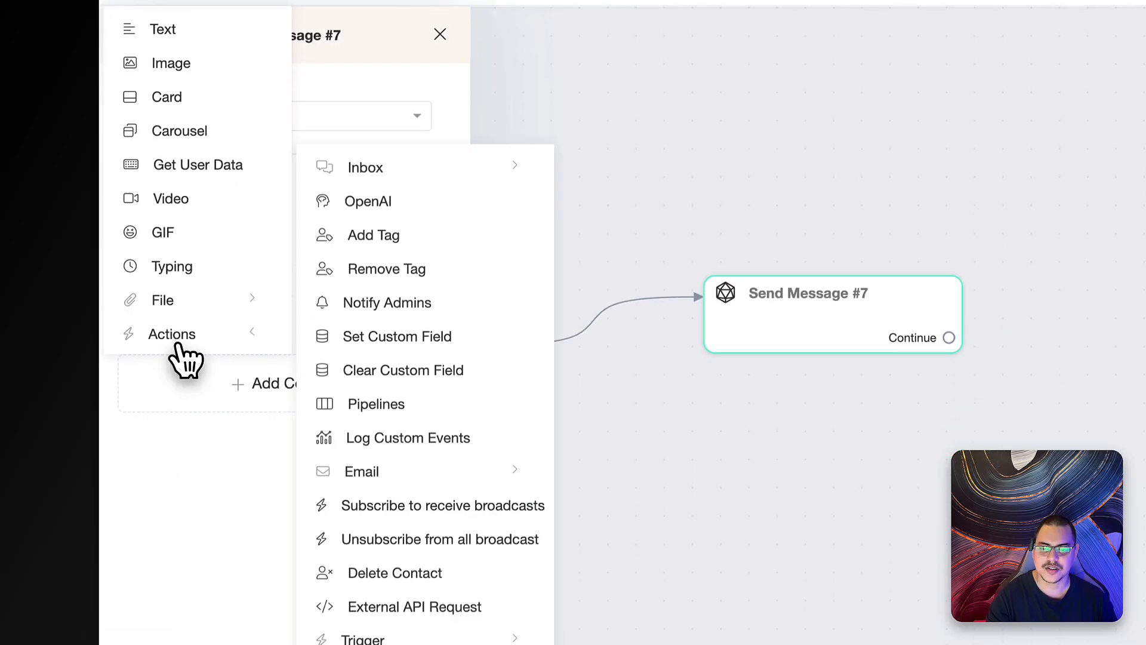
click(382, 373)
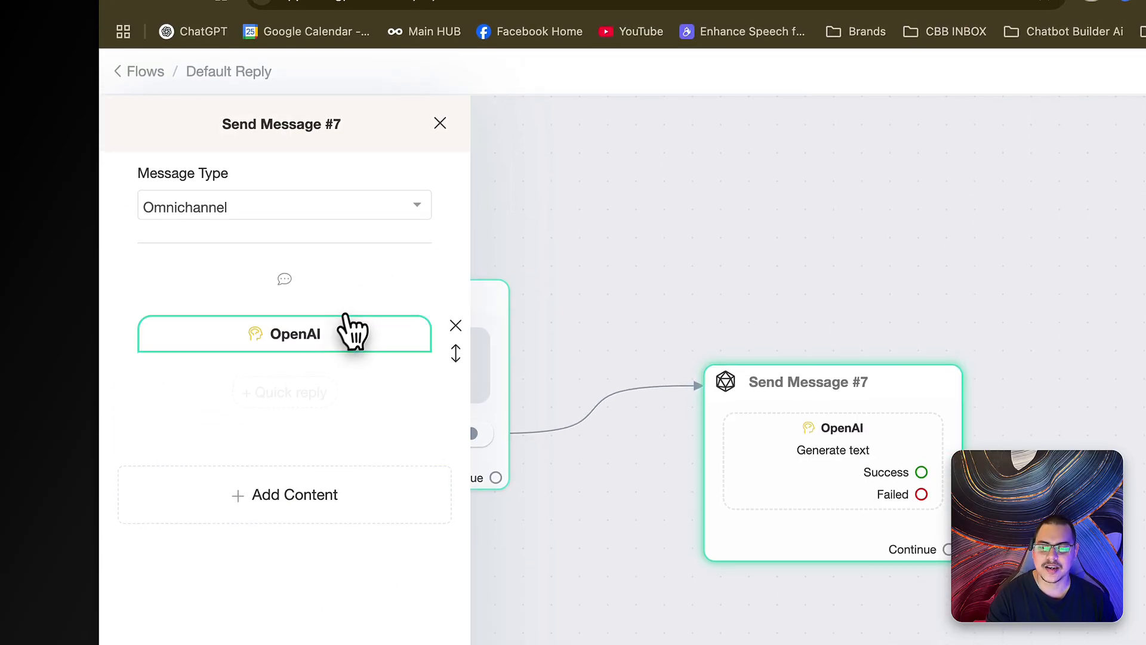
click(315, 336)
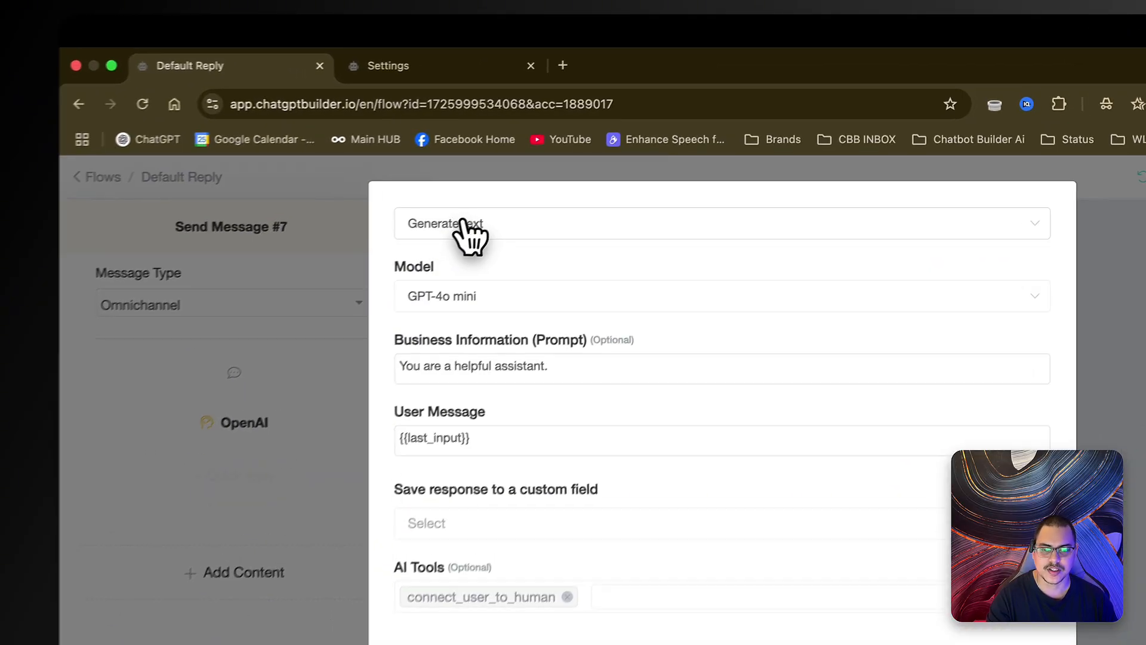
click(412, 174)
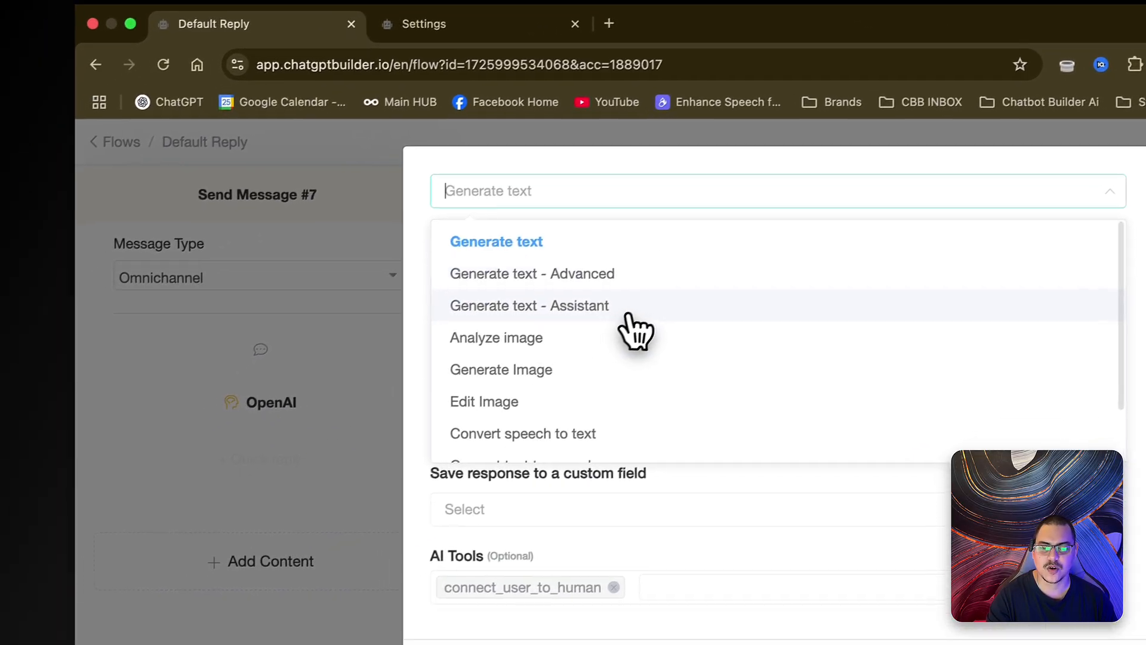
click(587, 370)
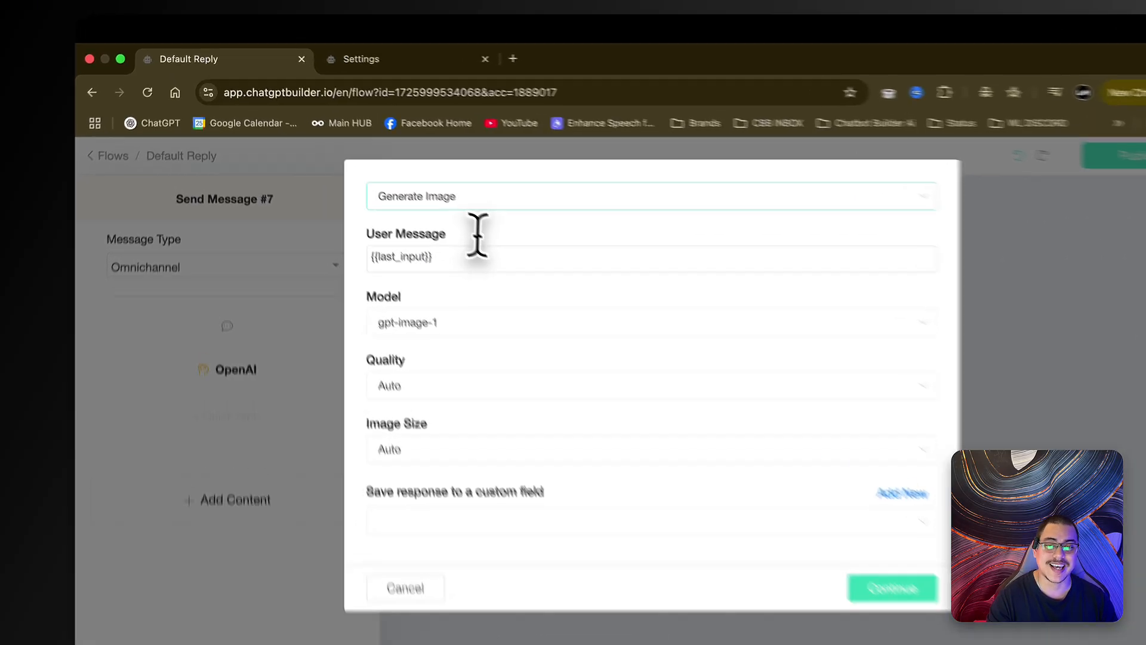
- Replace the {{last_input}} user message with the pasted 45% OFF café coupon design brief
triple_click(447, 209)
key(BackSpace)
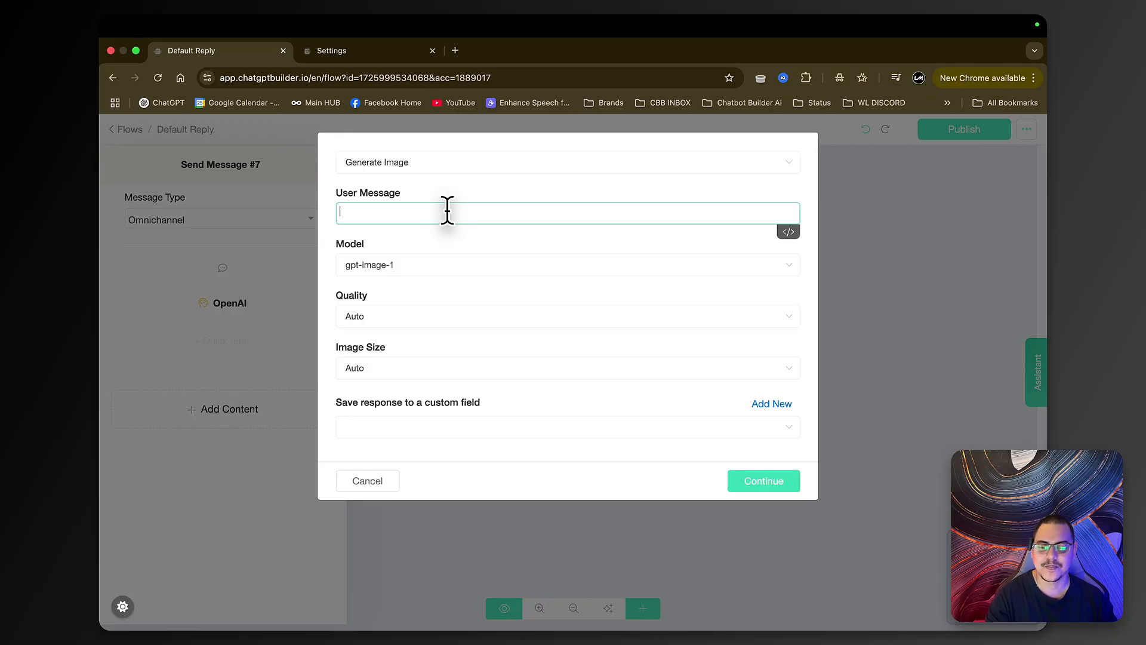
key(super+v)
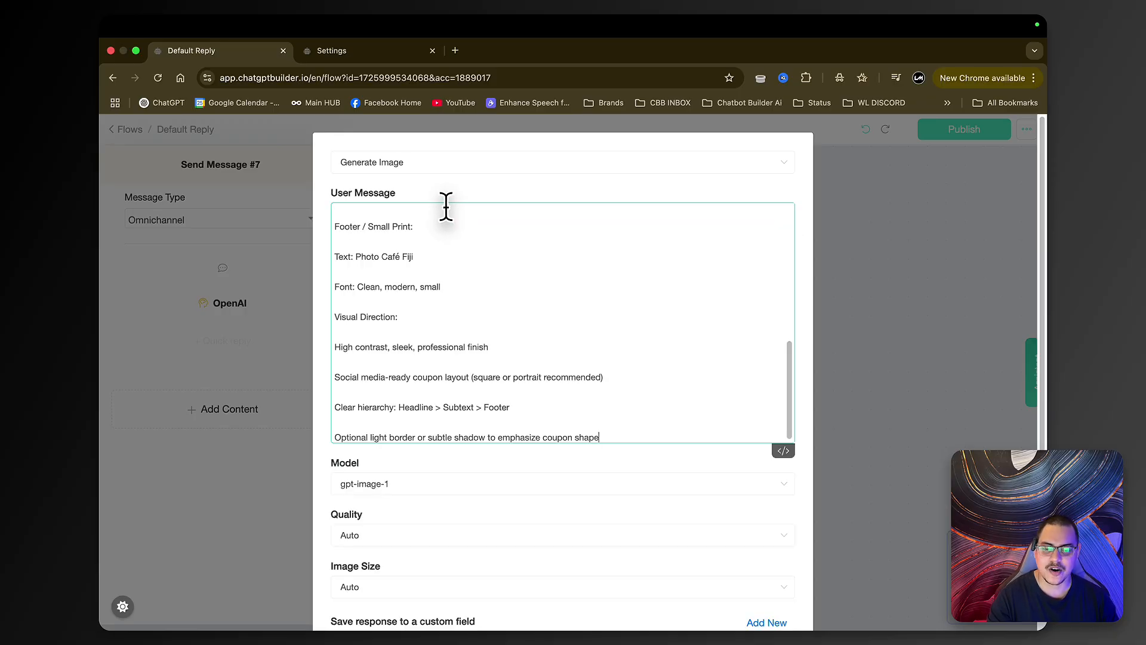
scroll(578, 303, up, 10)
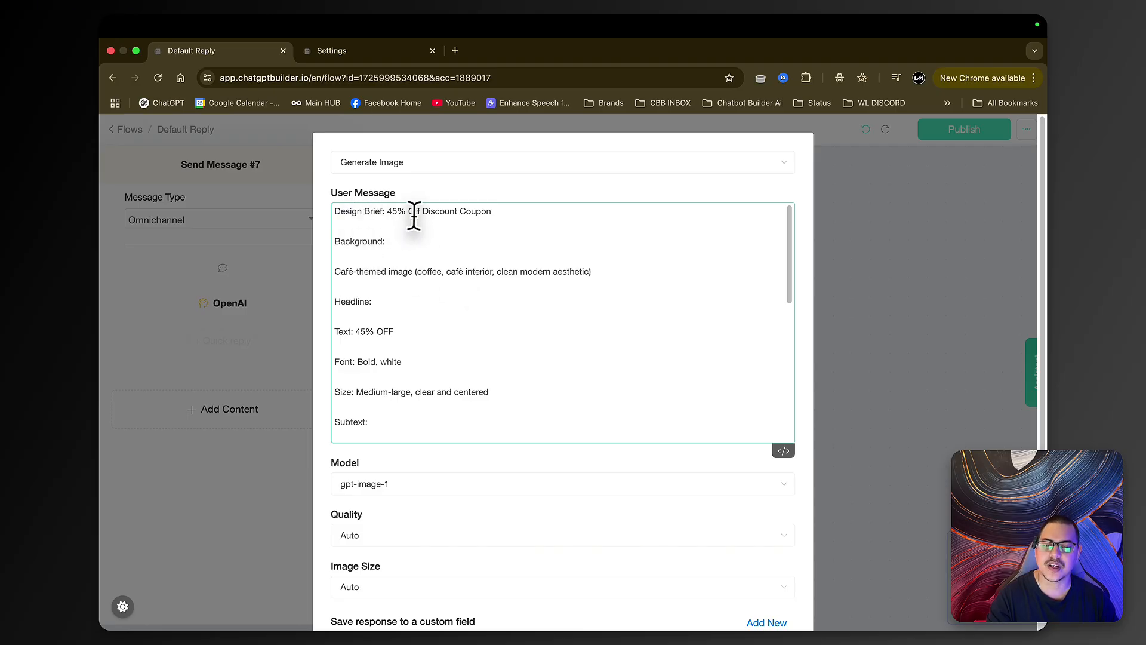
scroll(498, 215, down, 2)
scroll(499, 216, up, 1)
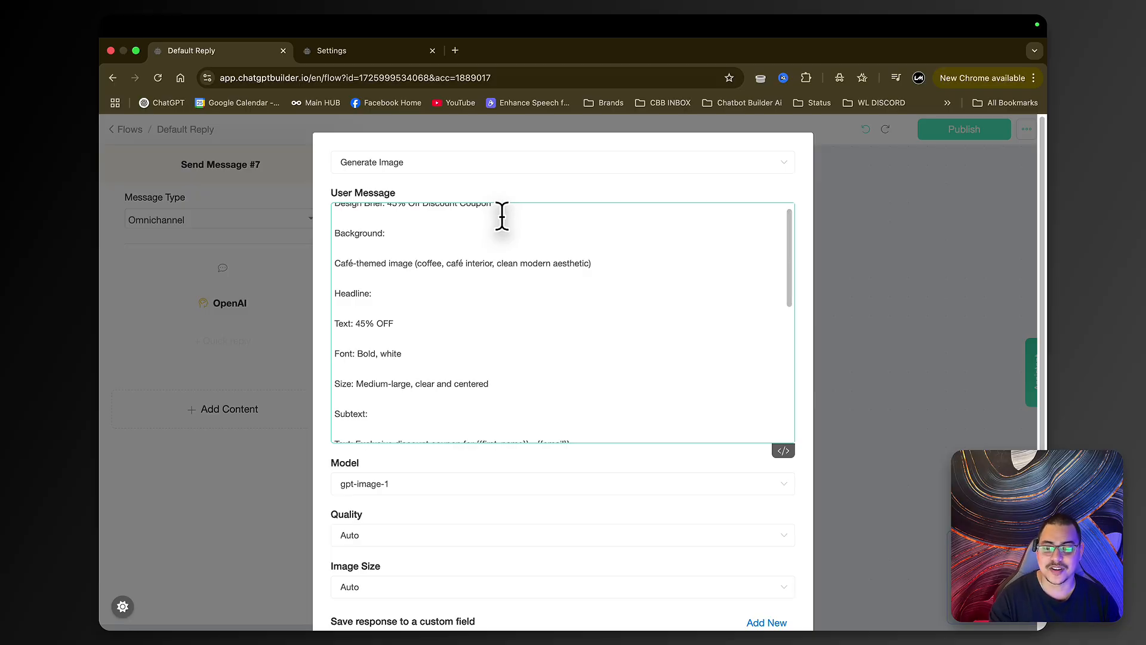
scroll(503, 215, up, 1)
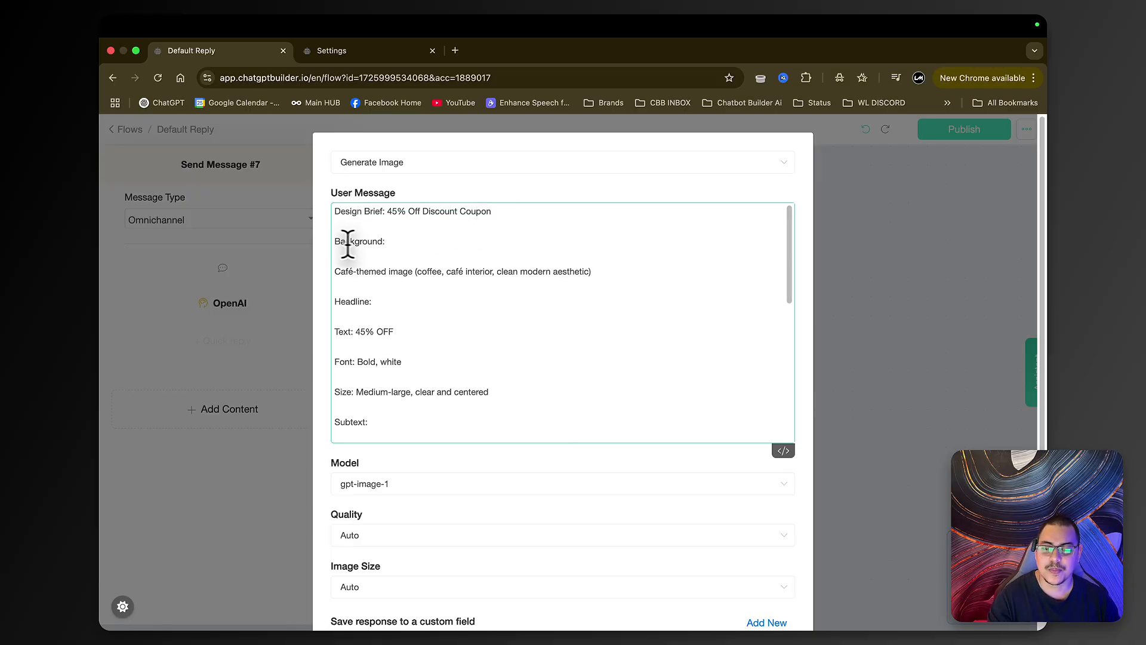
scroll(376, 278, down, 1)
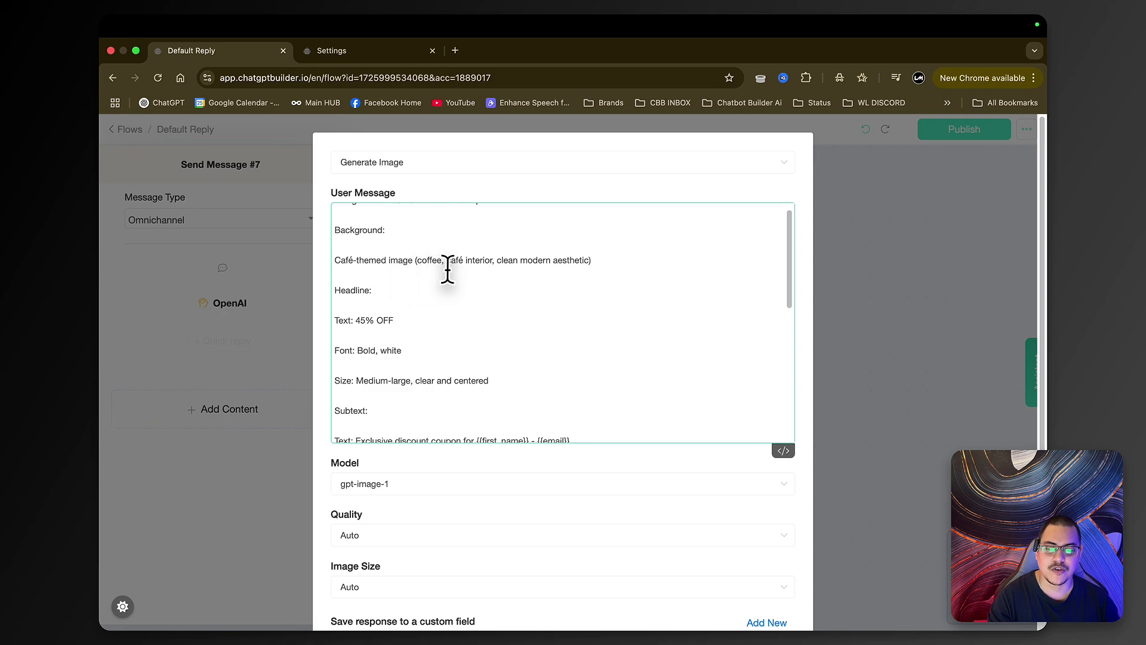
scroll(523, 266, down, 3)
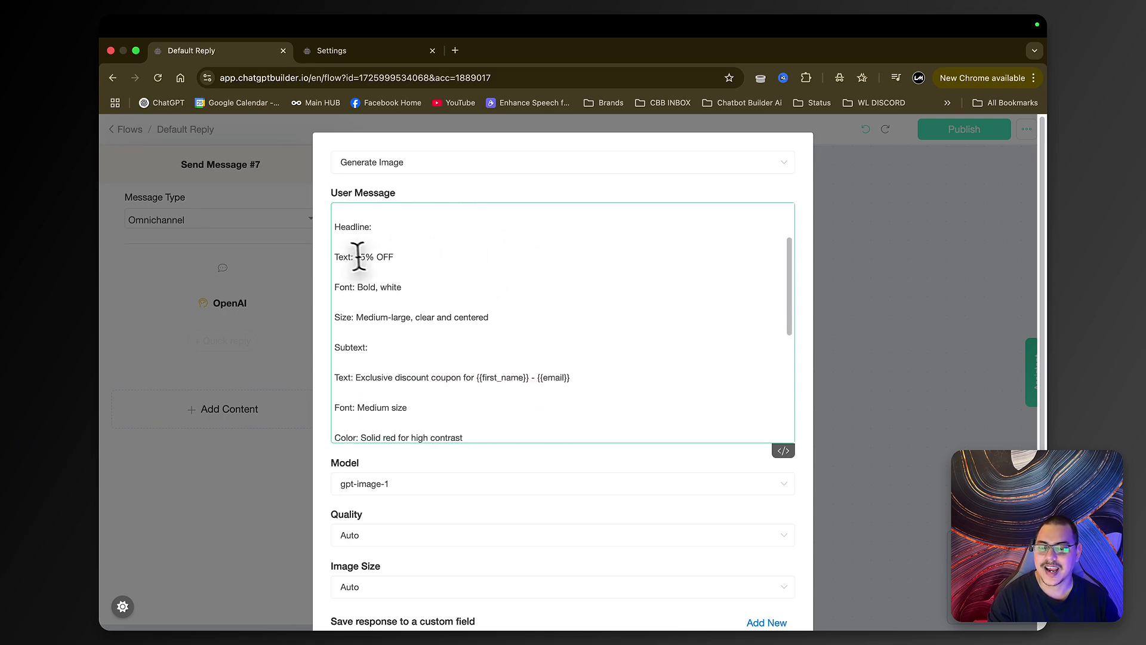
scroll(418, 266, down, 2)
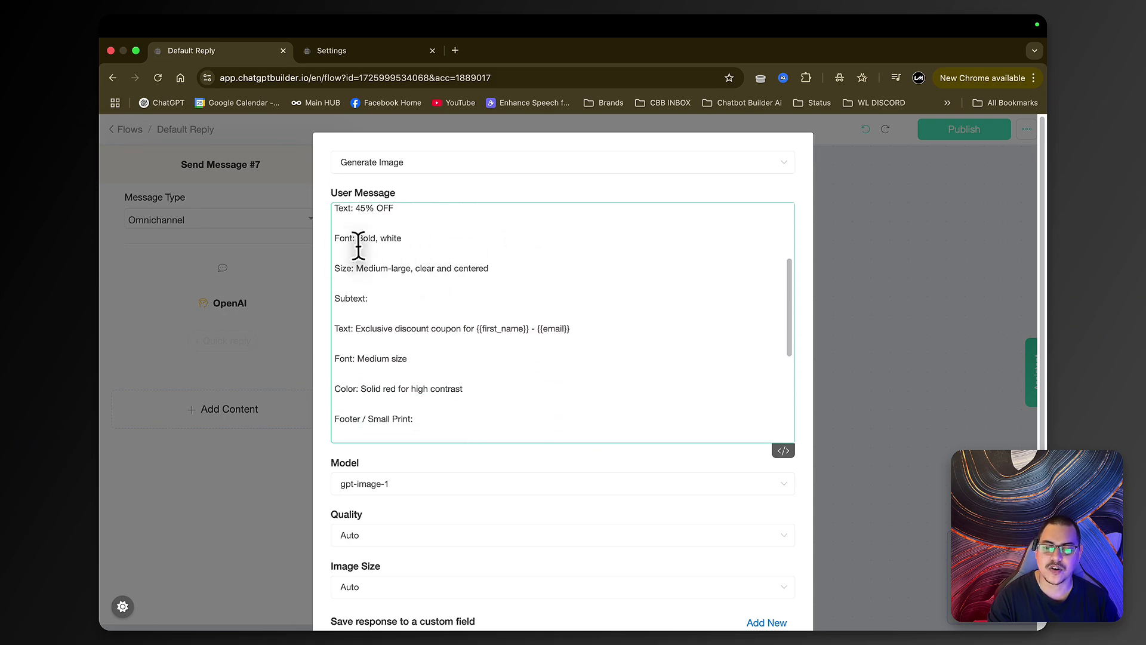
scroll(399, 243, down, 4)
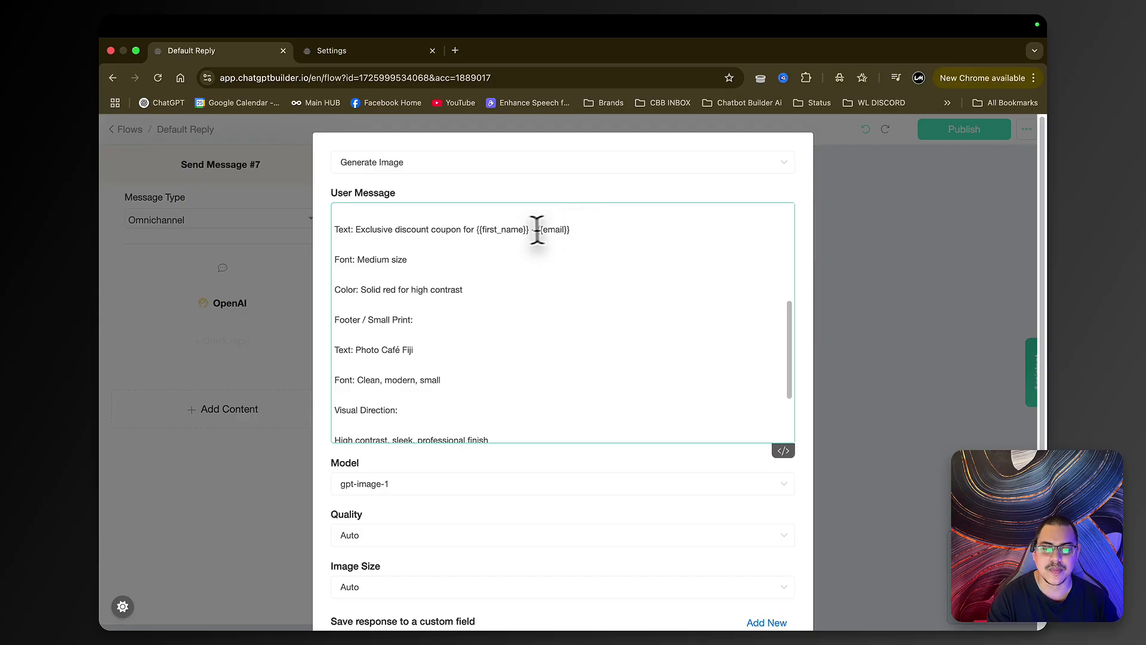
- Replace the first-name and email placeholders in the image prompt with {{first_name}} and {{email}}
drag(528, 229, 478, 230)
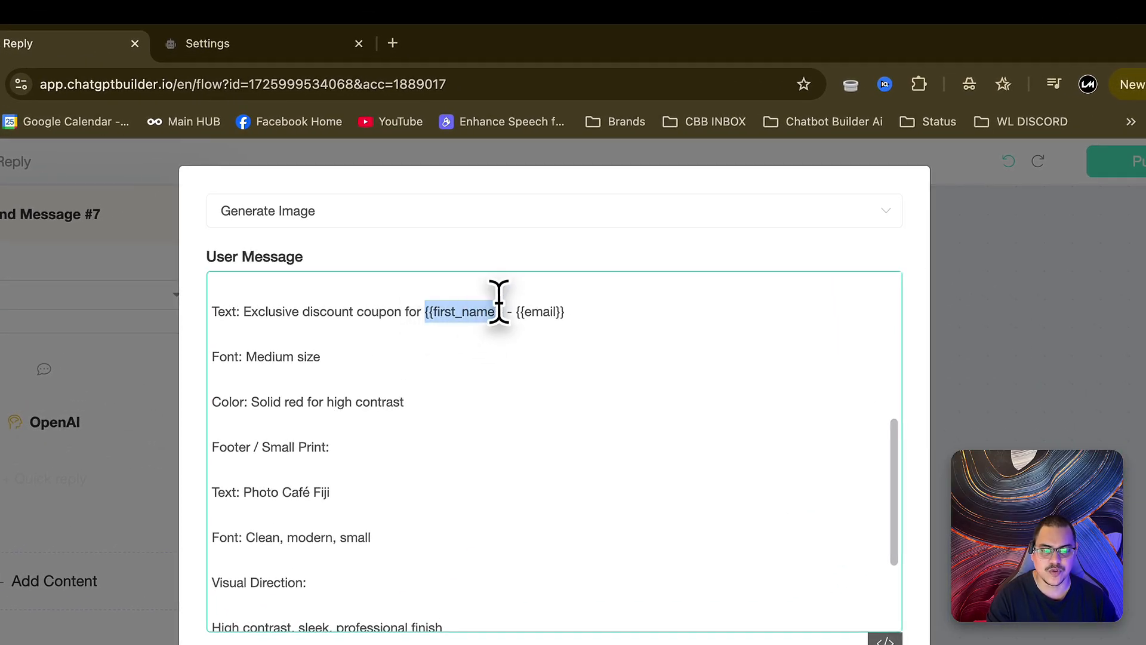
text({)
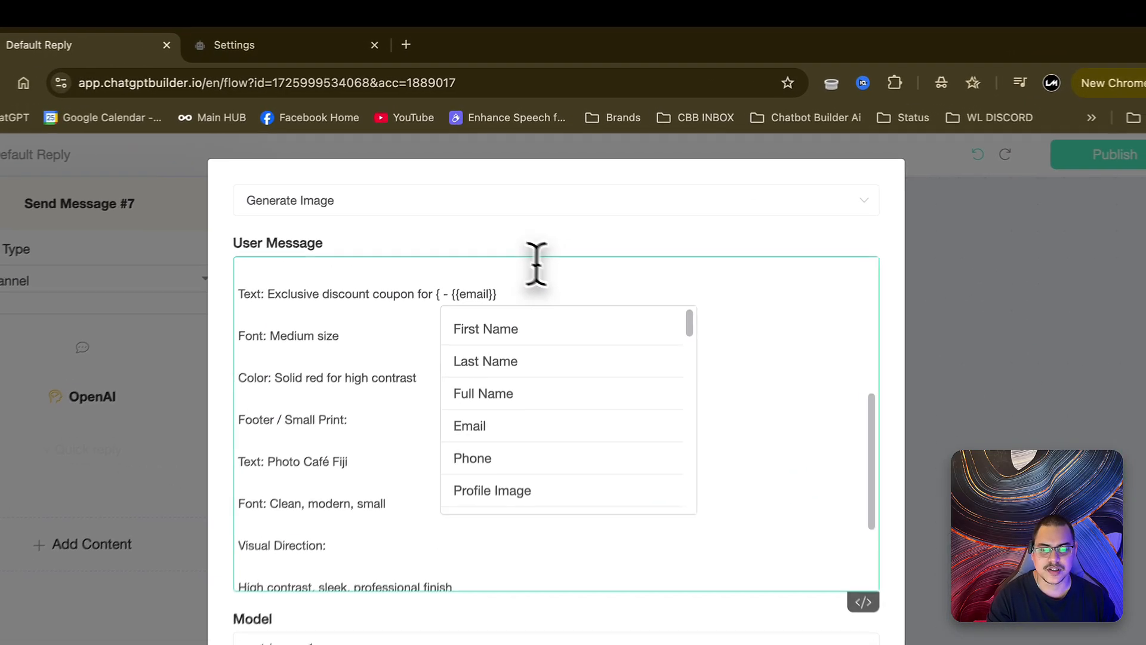
click(576, 255)
drag(565, 311, 551, 311)
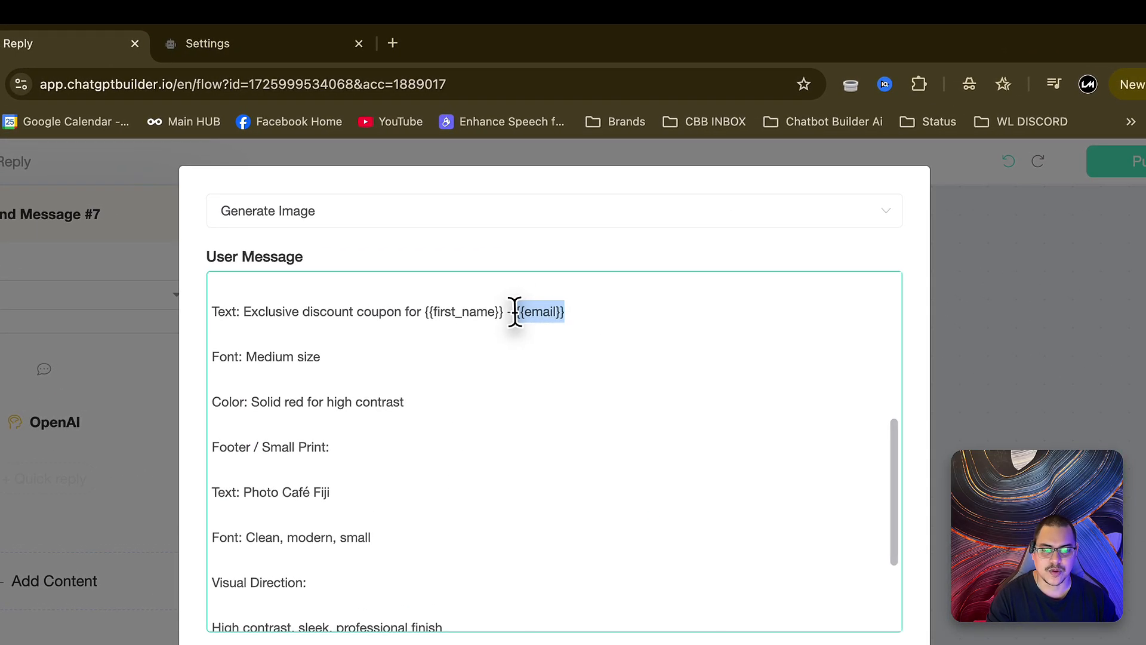
key(BackSpace)
text({e)
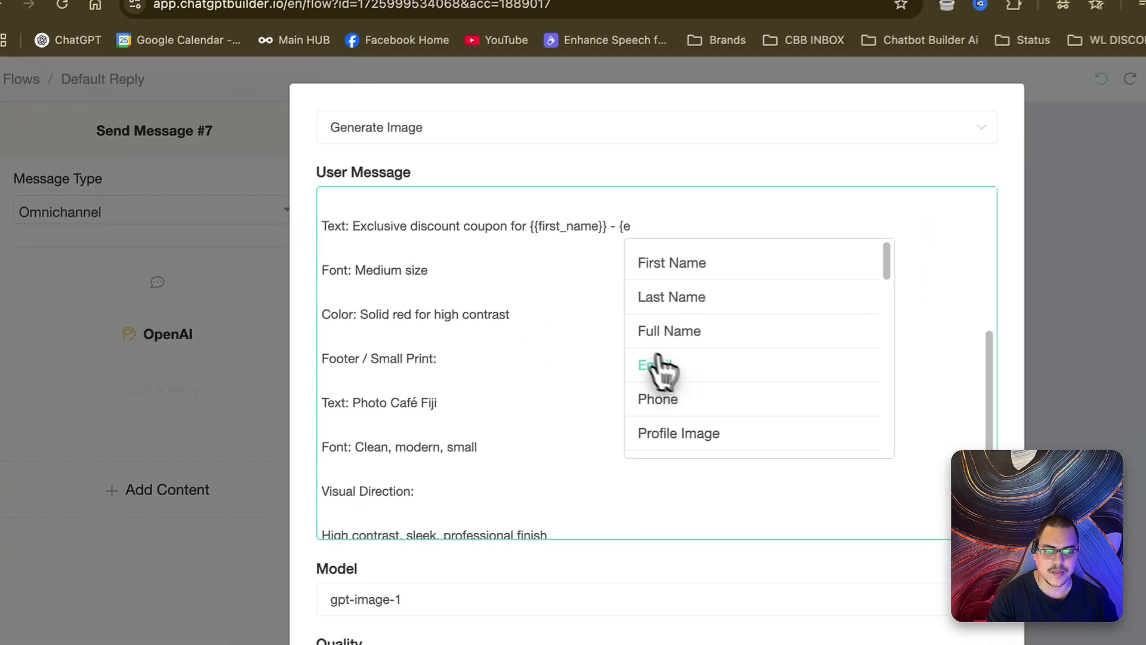
click(564, 325)
- Save the image generation response to the ai_image custom field
scroll(520, 309, down, 1)
scroll(615, 334, down, 2)
scroll(615, 332, up, 2)
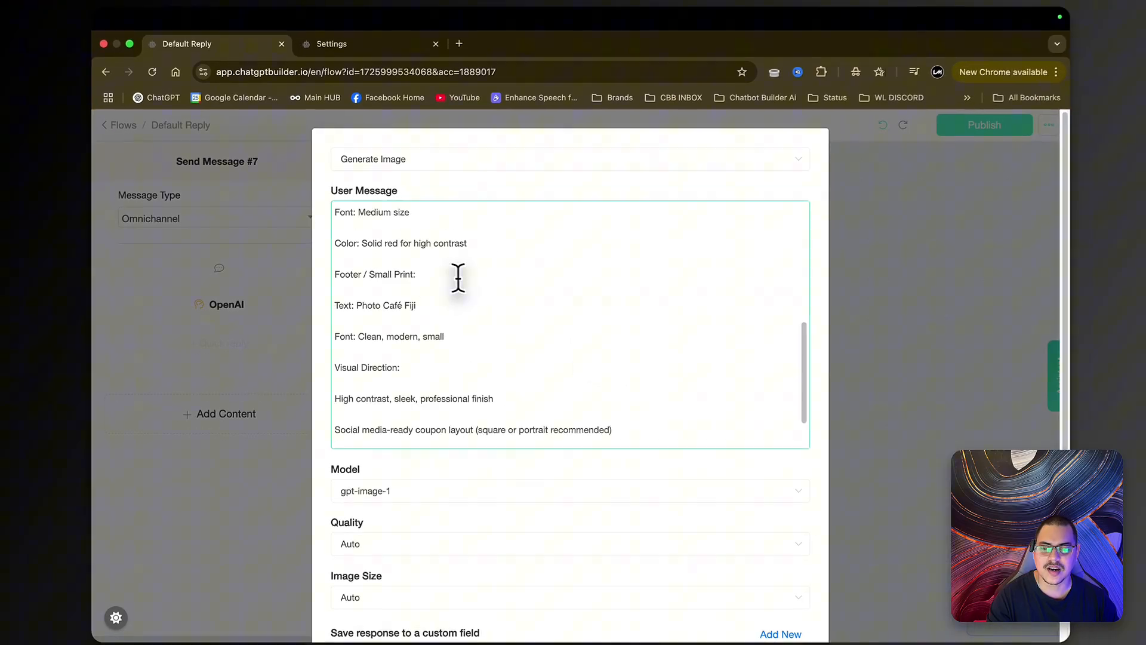
scroll(458, 278, down, 1)
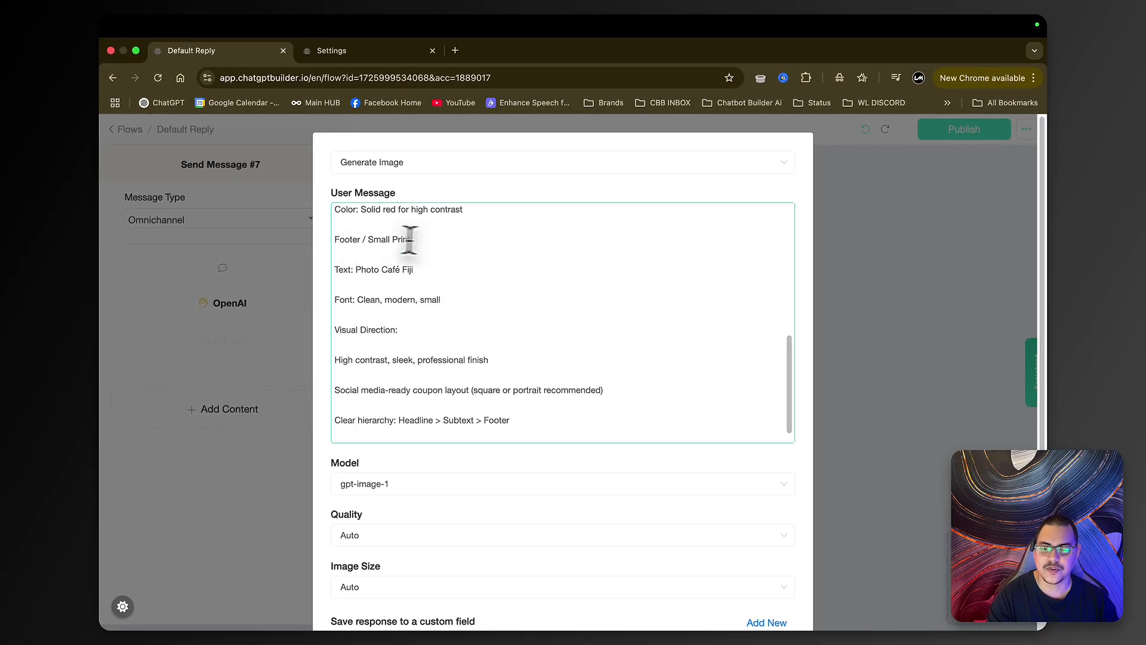
scroll(448, 284, down, 1)
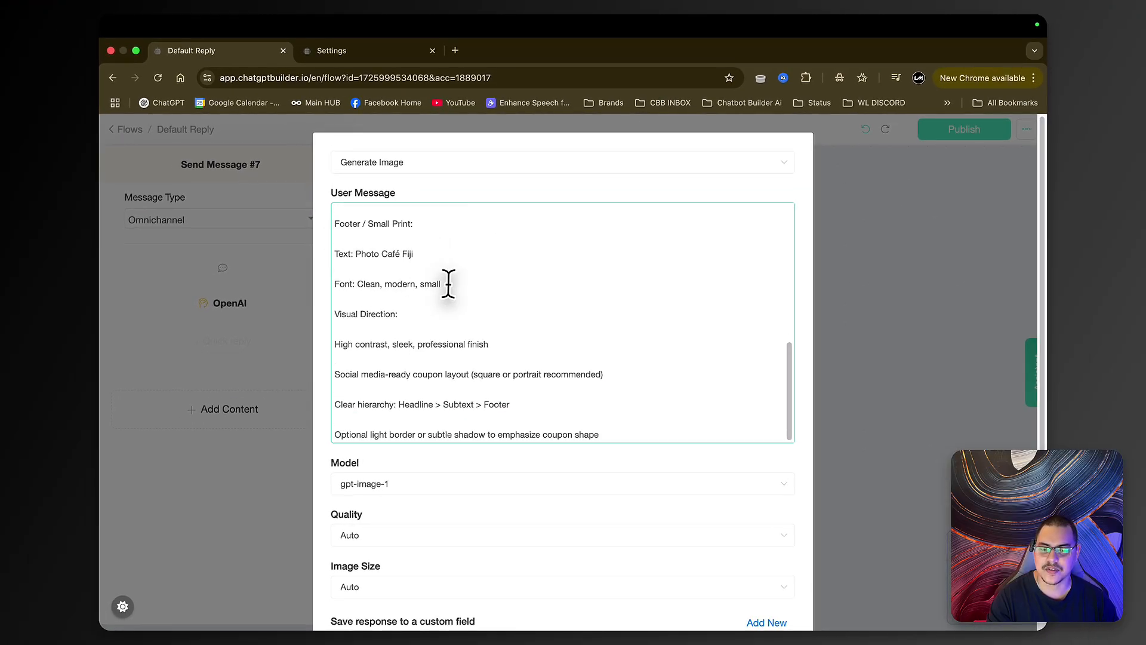
scroll(493, 352, down, 1)
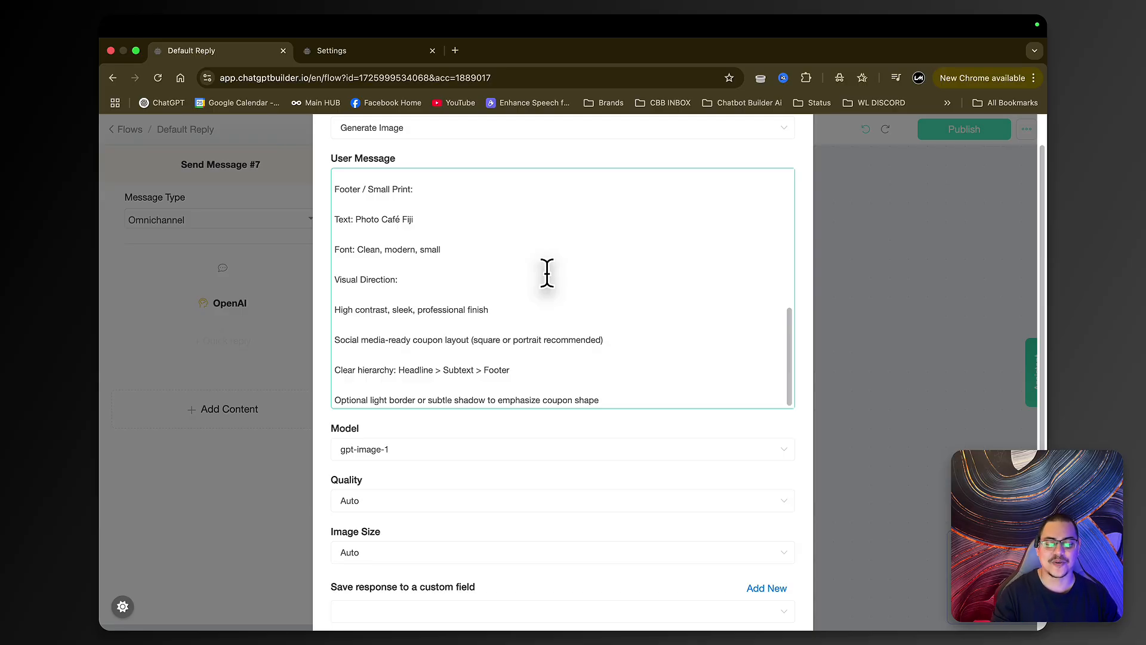
scroll(578, 325, down, 2)
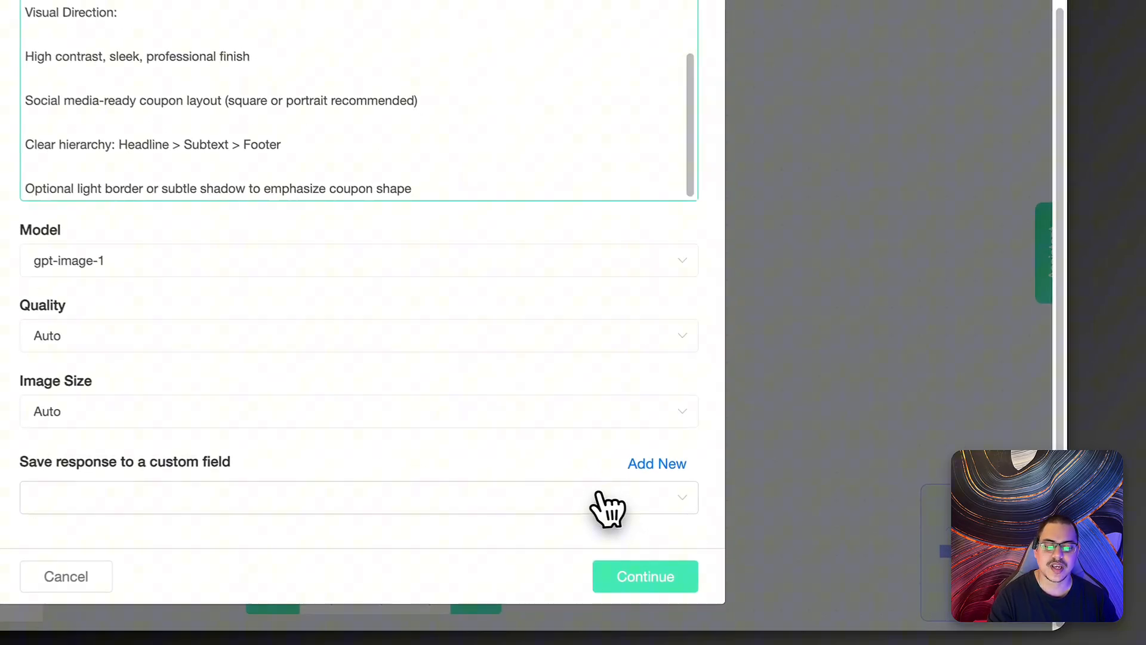
click(599, 497)
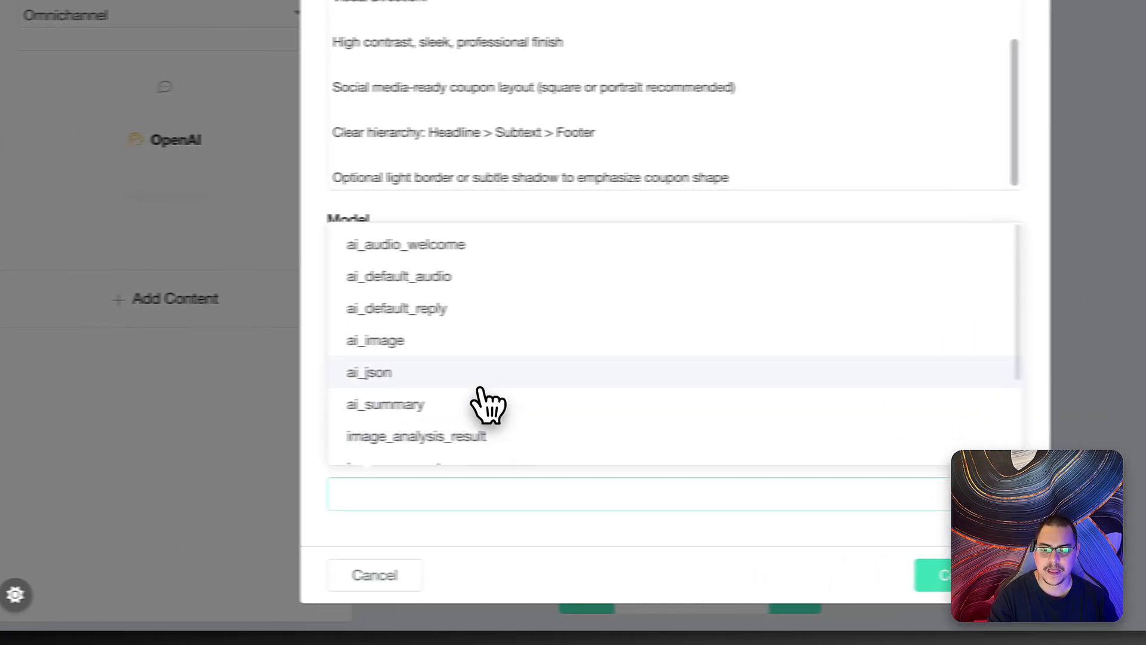
click(570, 341)
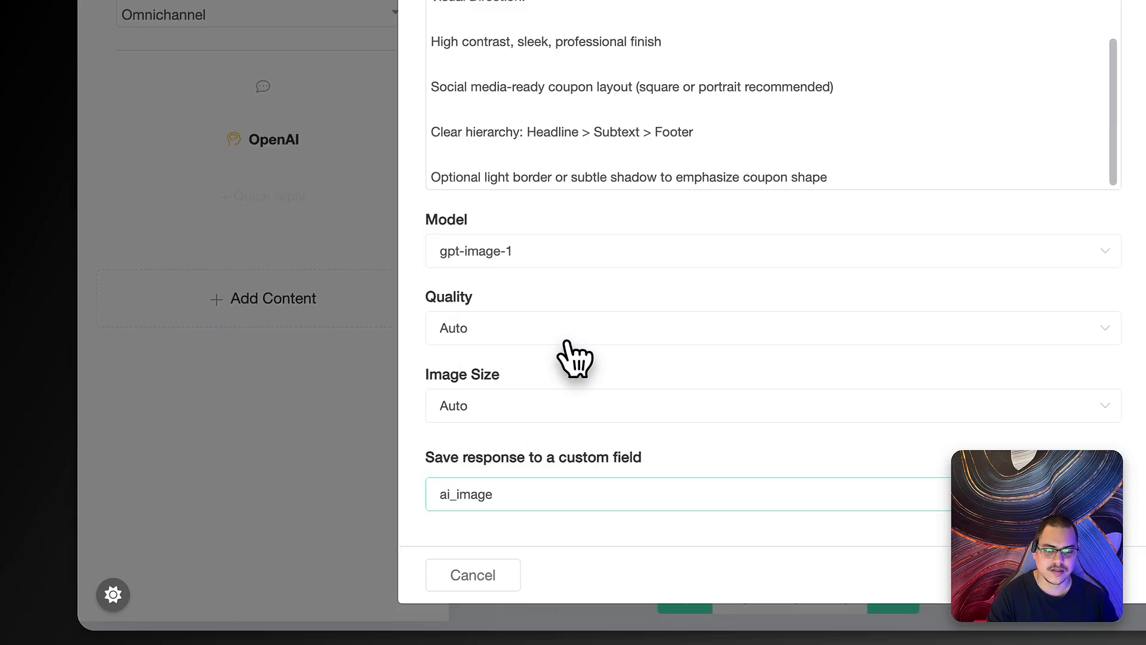
- Confirm the image settings, place Send Message #7 beside #6, and branch Send Message #8 from Success
click(675, 573)
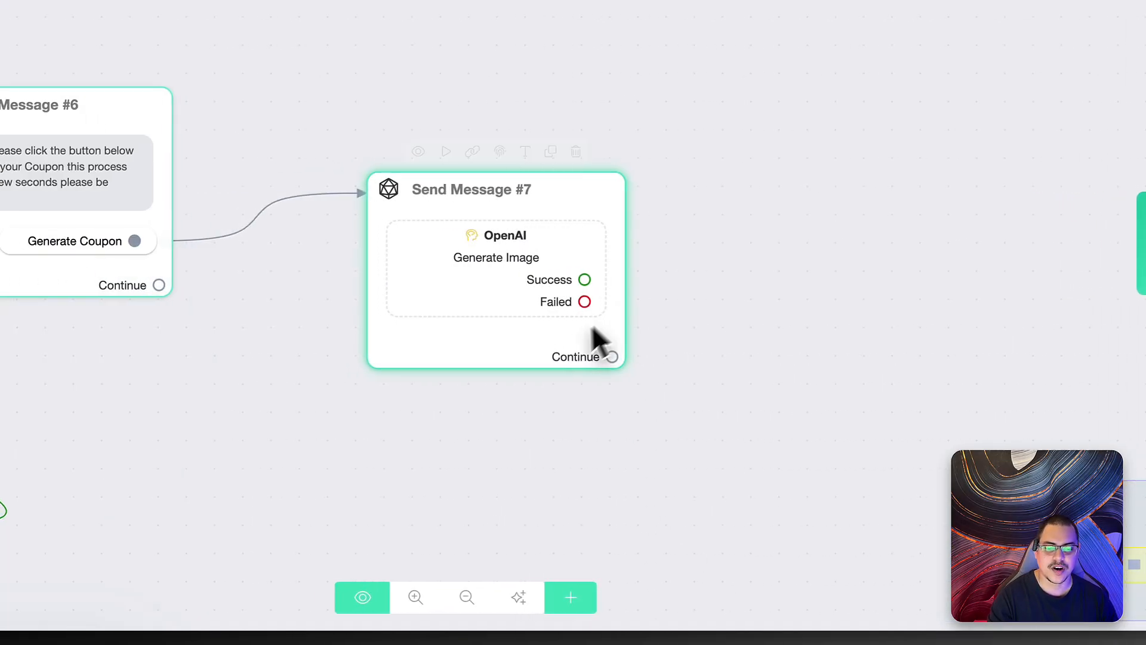
drag(594, 338, 406, 284)
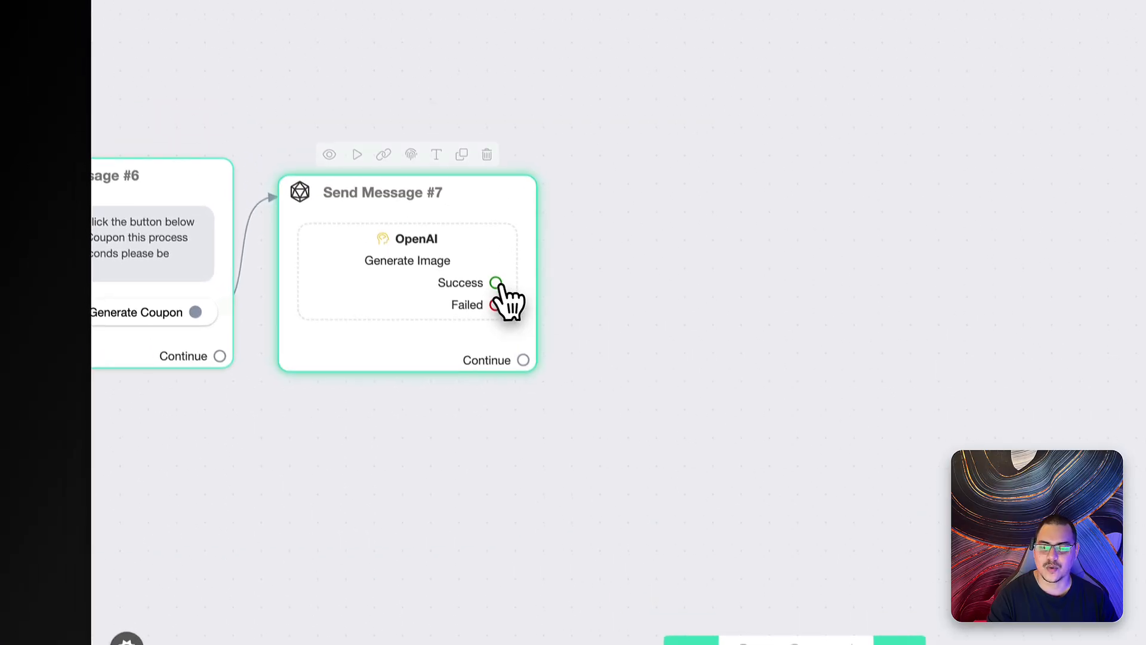
drag(500, 308, 746, 273)
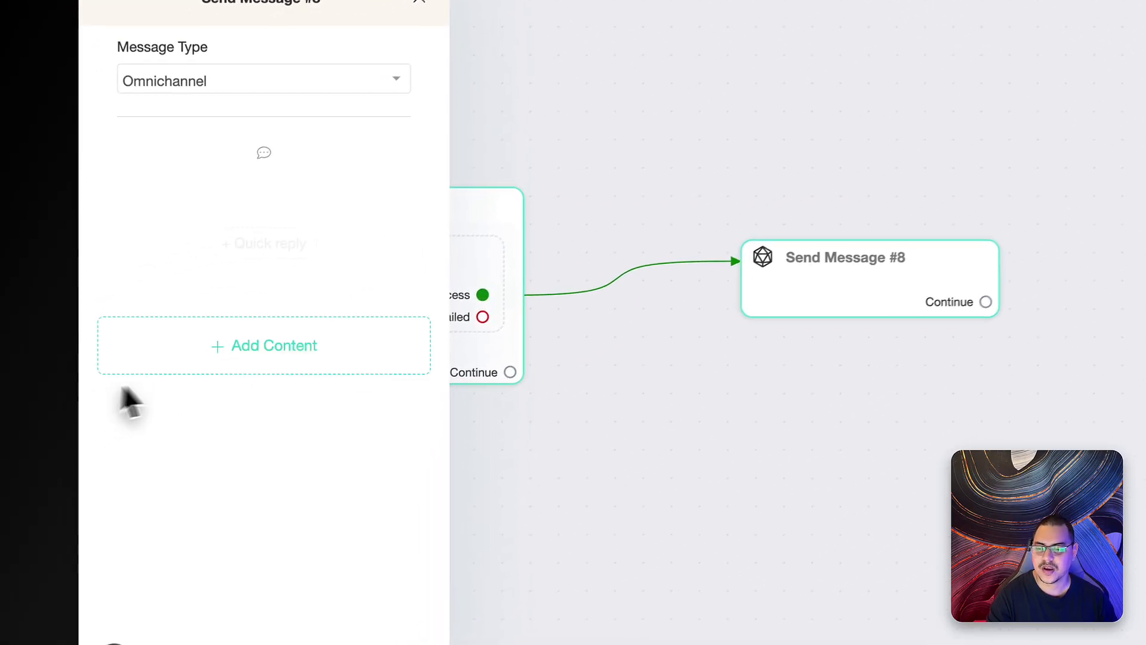
- Add a text block, an image block and a second text block to Send Message #8
click(164, 364)
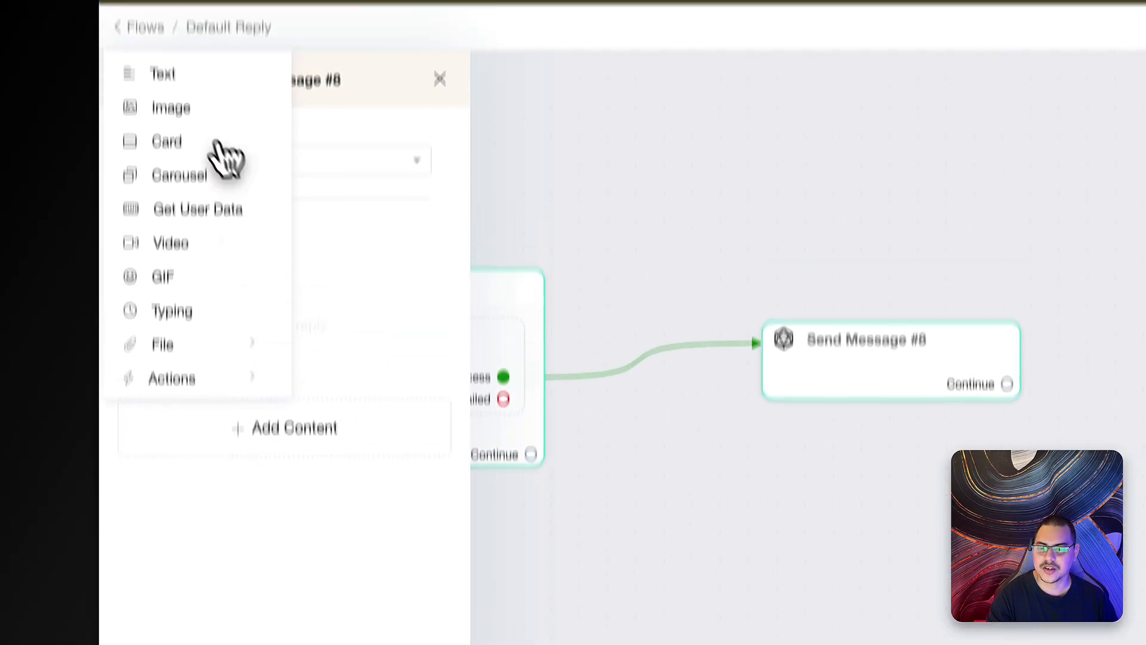
click(162, 74)
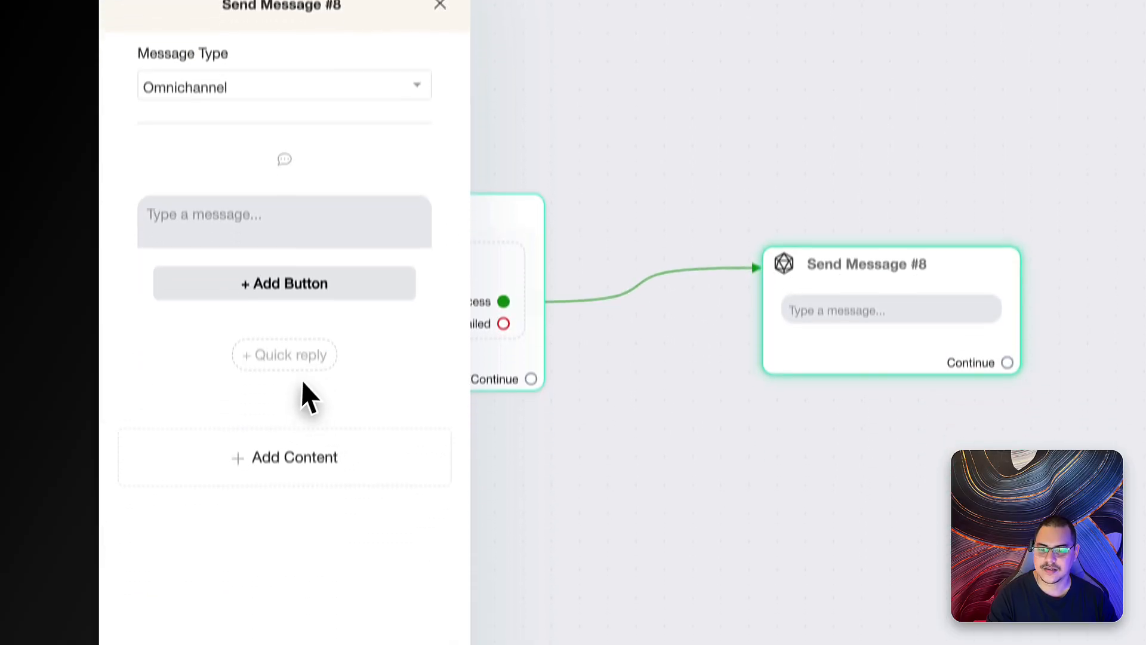
click(306, 411)
click(164, 100)
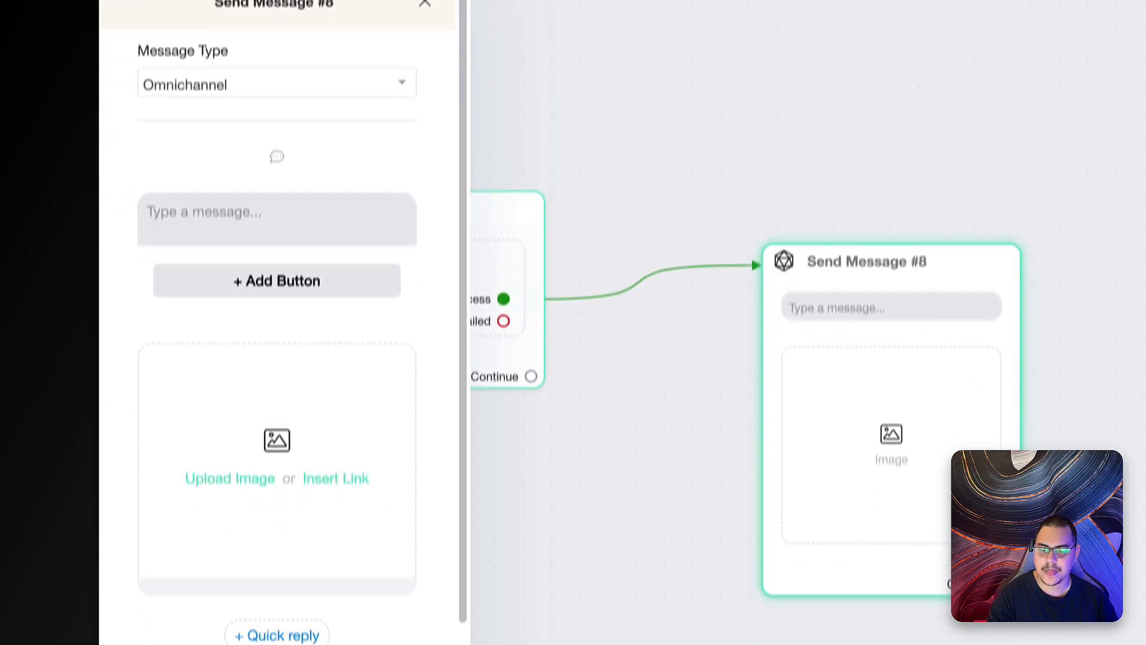
scroll(320, 582, down, 2)
click(302, 594)
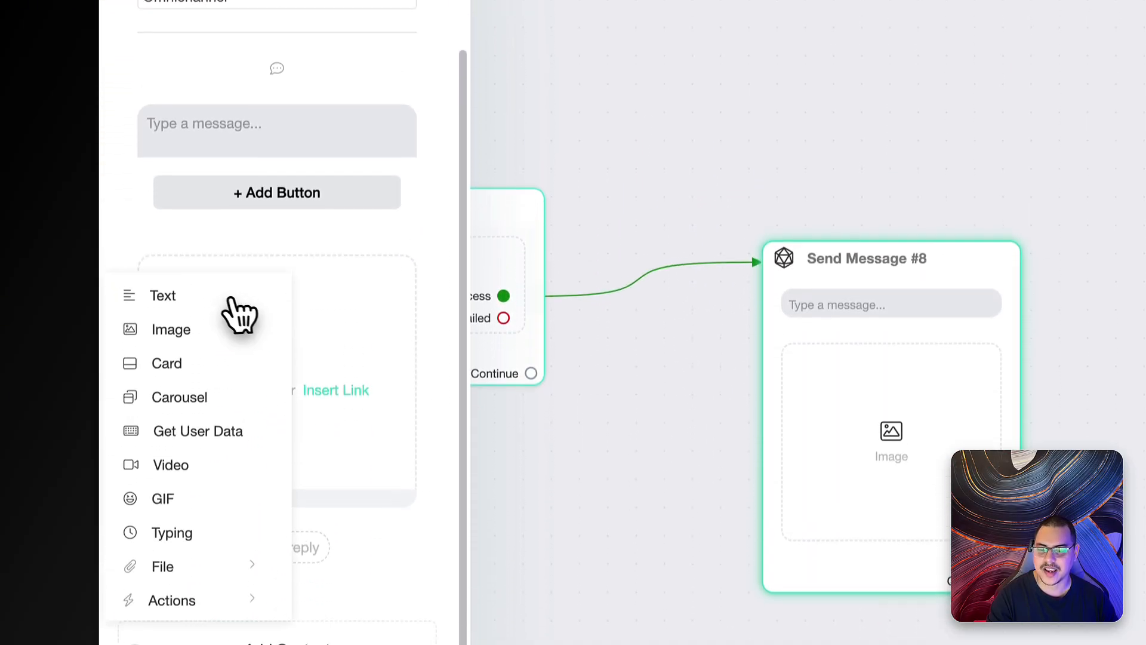
click(206, 320)
- Write 'Here is your Discount Coupon' and set the image link to {{ai_image}}
click(242, 151)
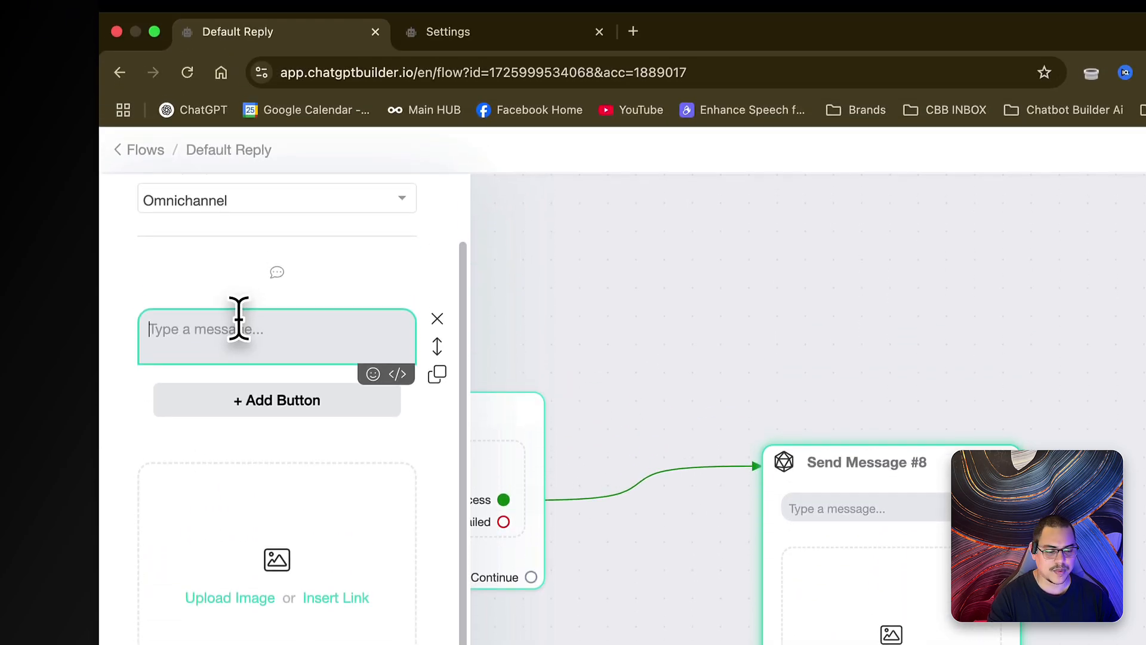
text(Here is your Discount Coupon)
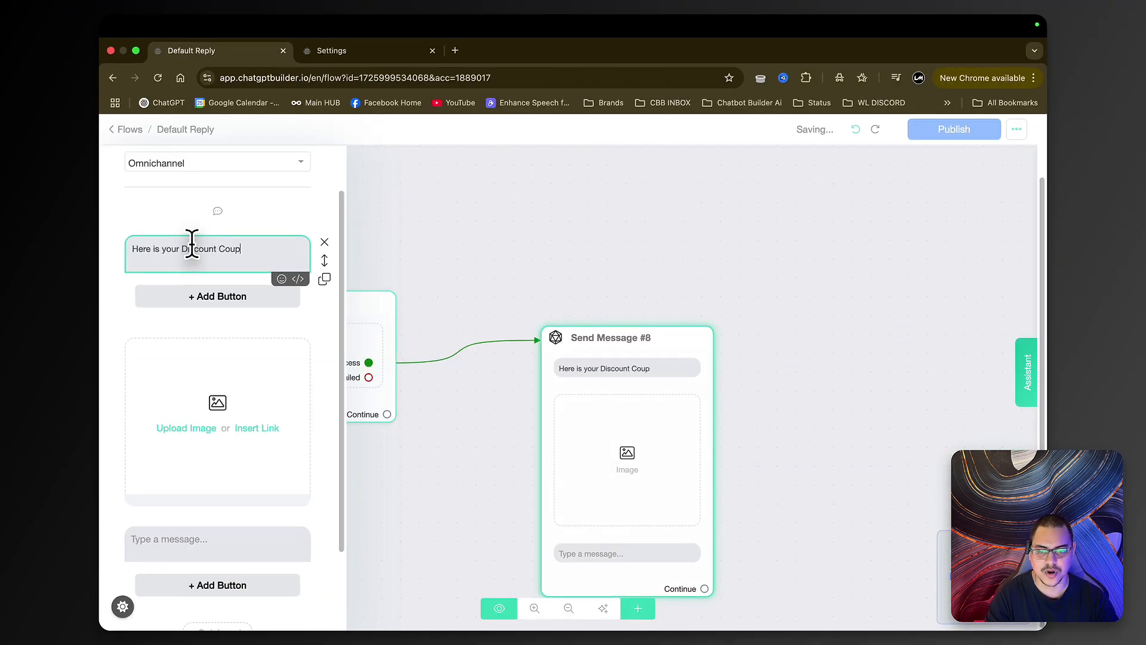
scroll(296, 333, down, 3)
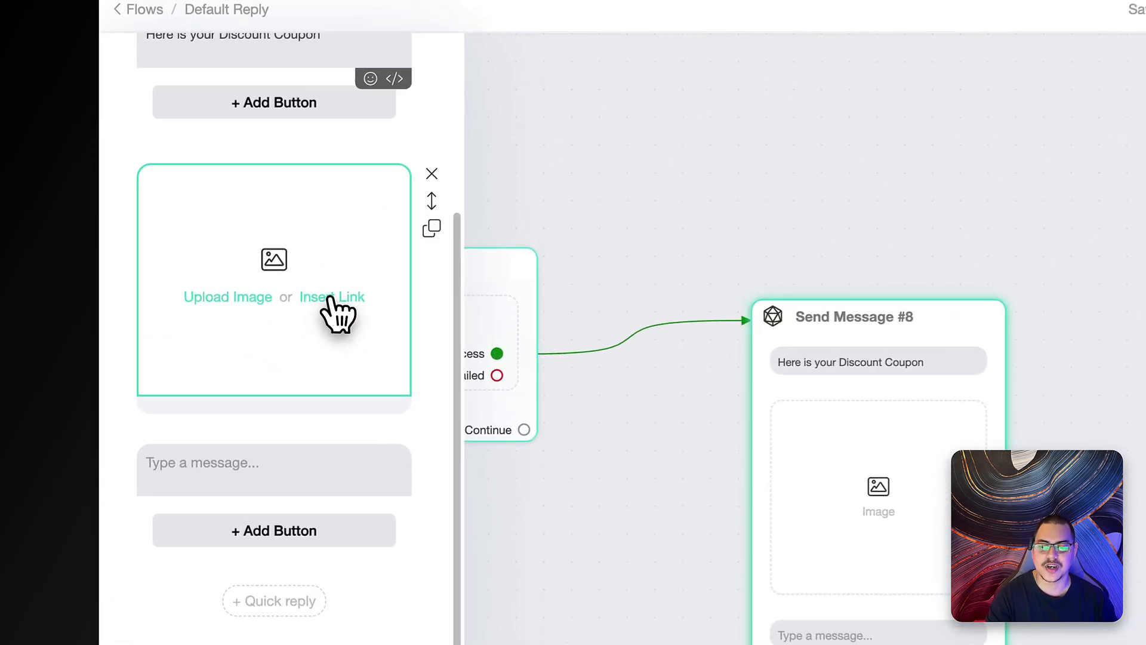
click(330, 298)
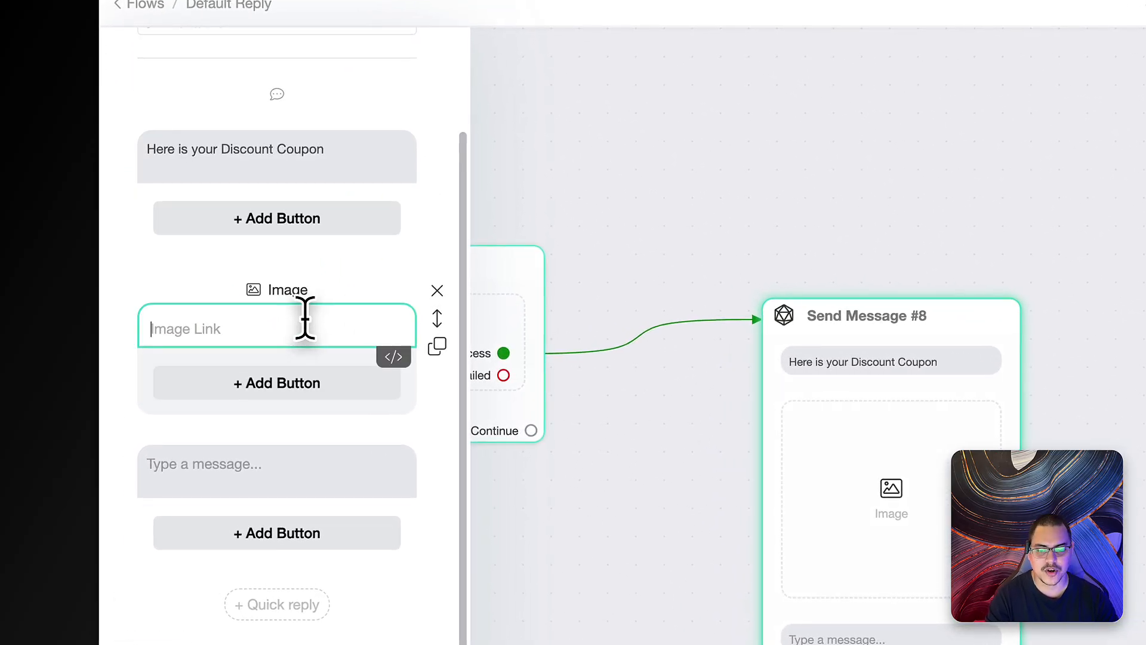
text({)
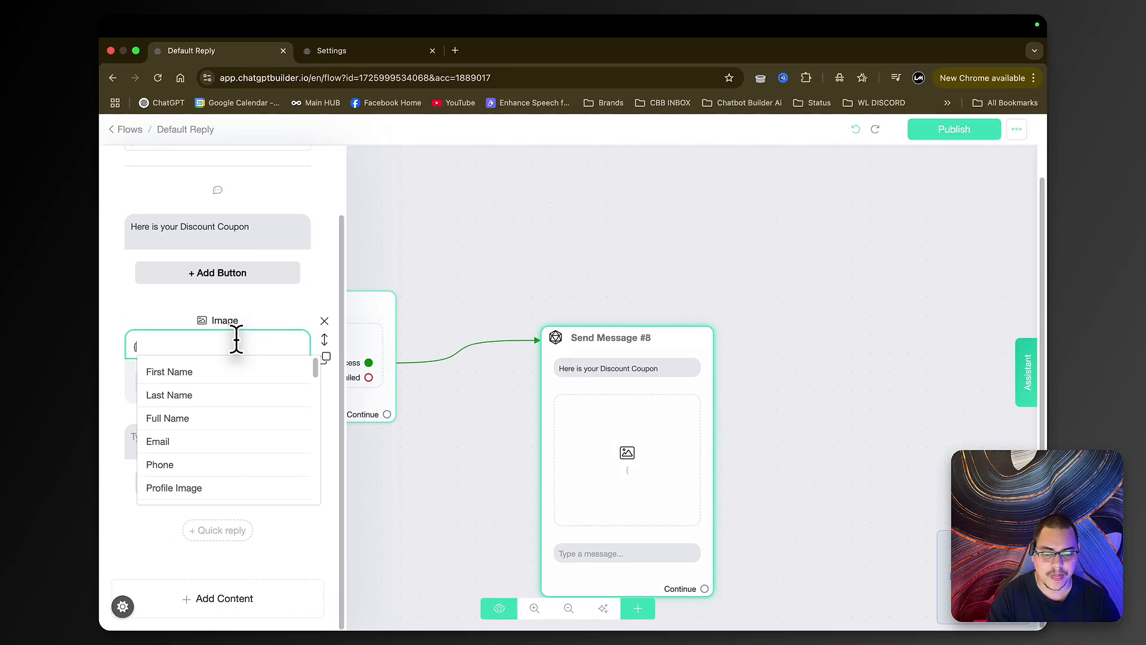
text(ai)
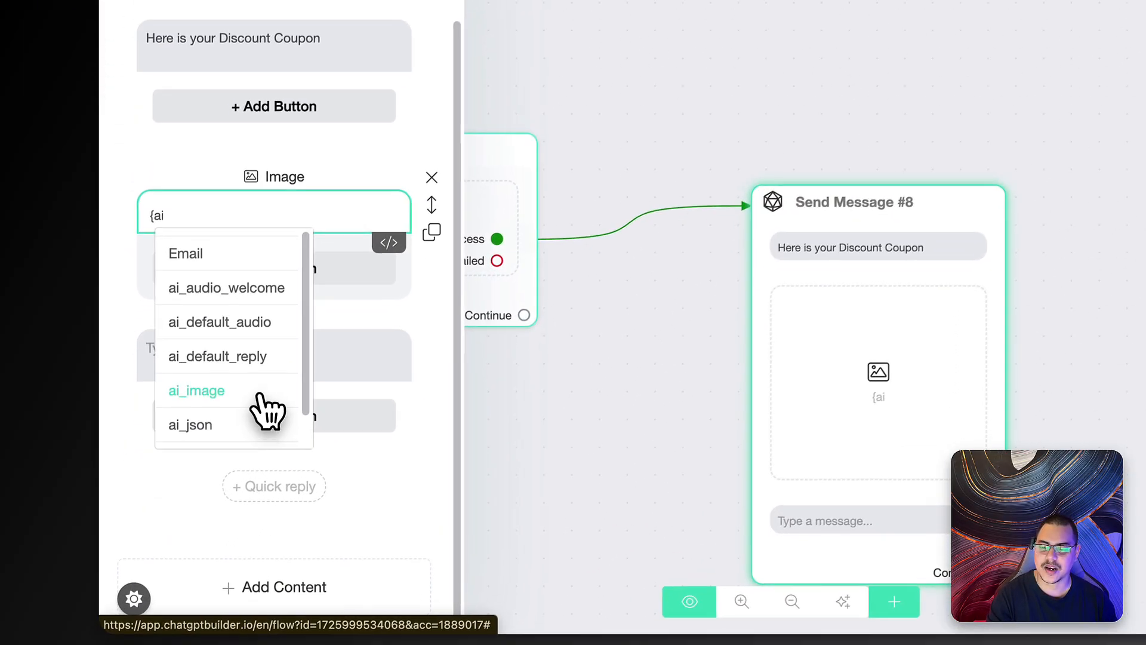
click(166, 465)
- Add the closing front-of-house checkout instruction and reposition Send Message #8 on the canvas
click(273, 367)
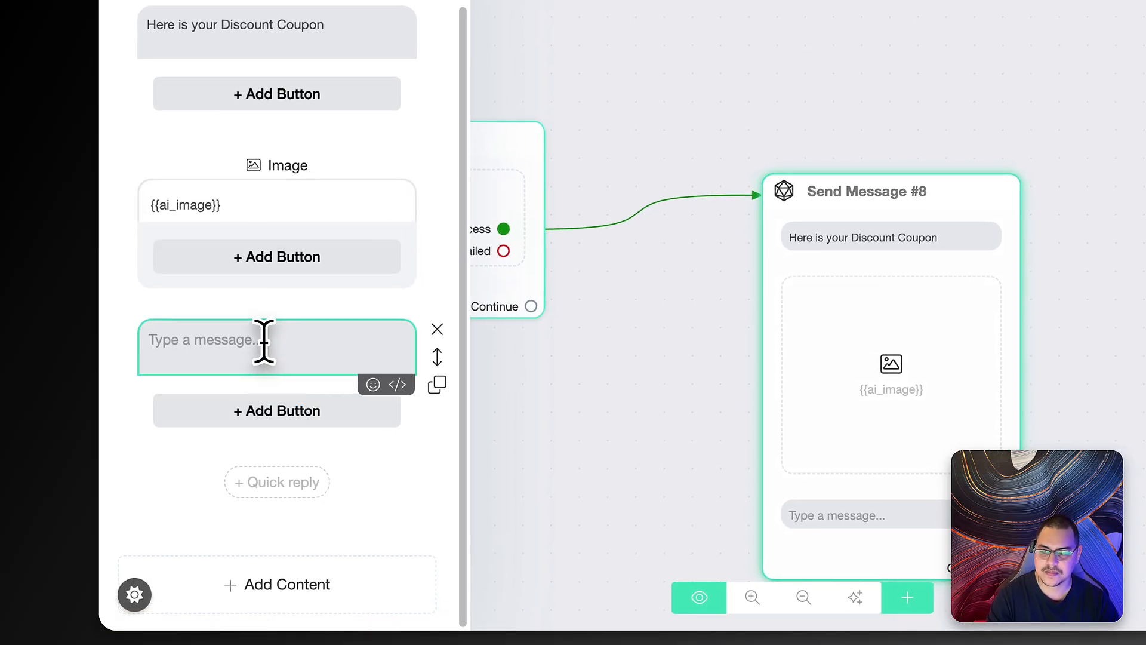
text(Sh)
key(BackSpace)
key(BackSpace)
text(Jus)
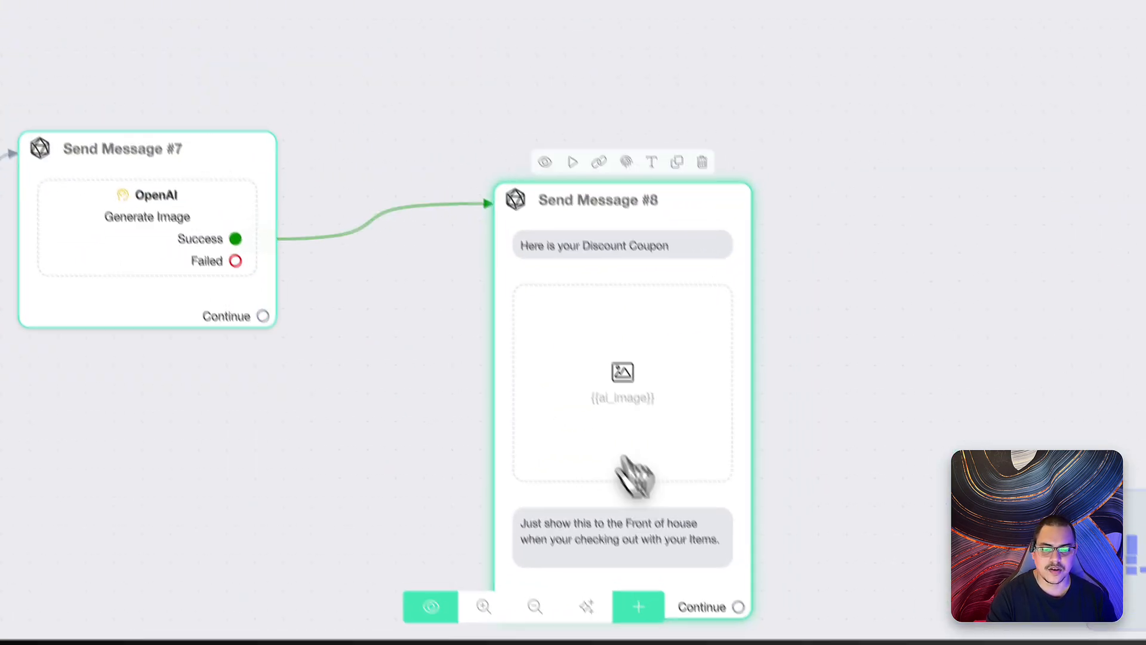
drag(776, 474, 628, 204)
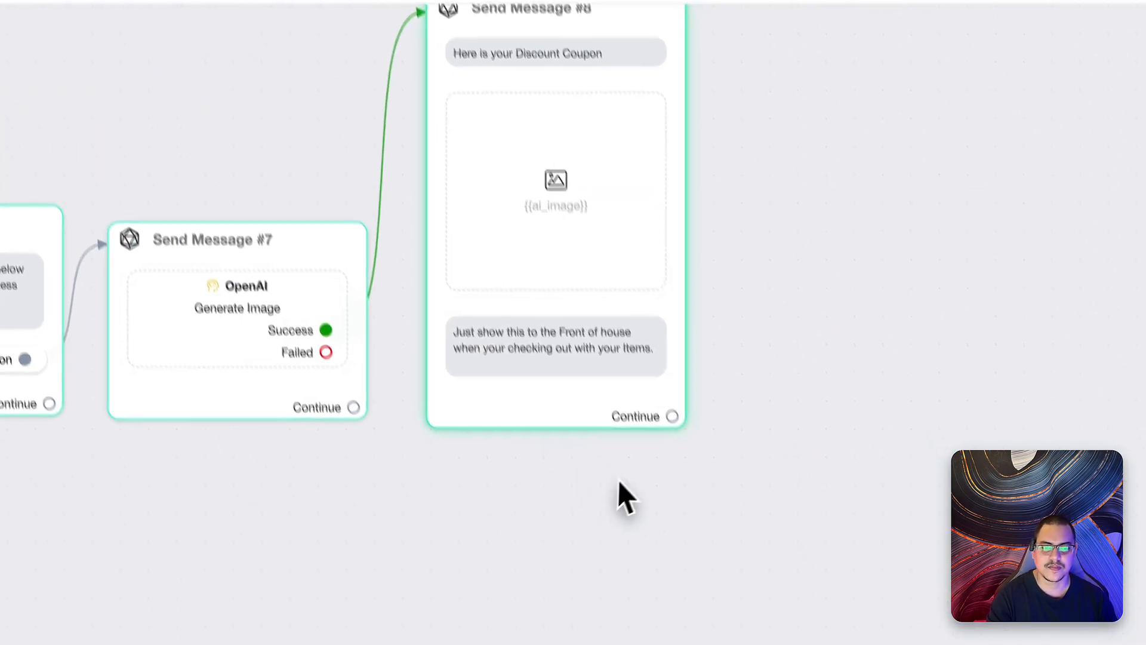
- Add an Actions #2 step and connect Send Message #8's Continue output to it
click(578, 599)
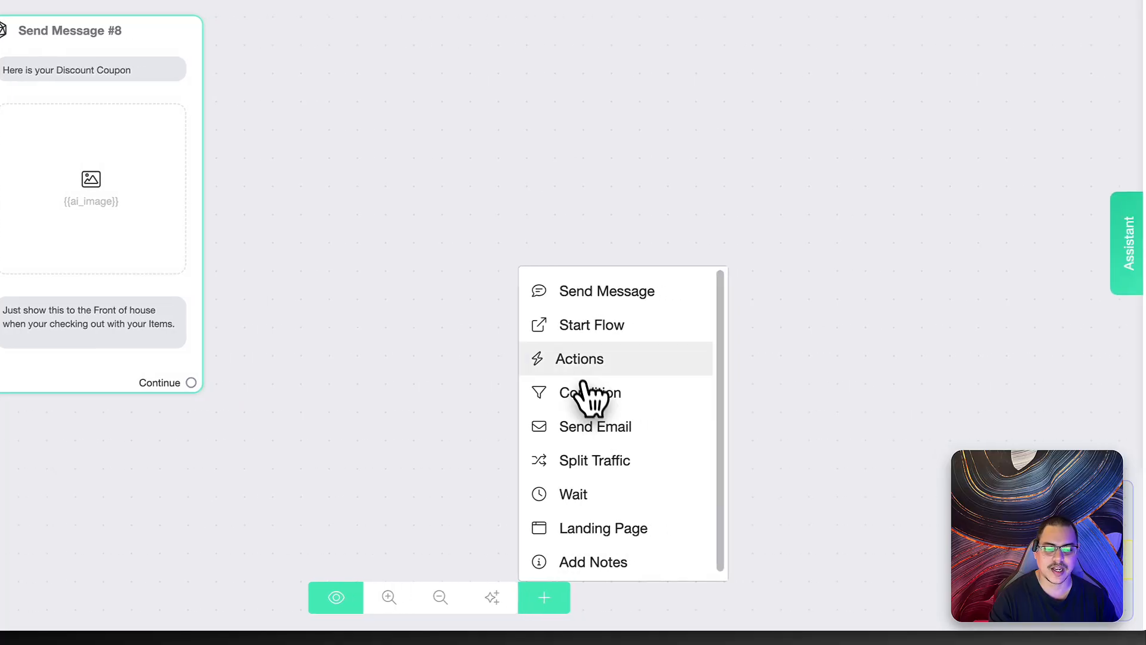
click(613, 359)
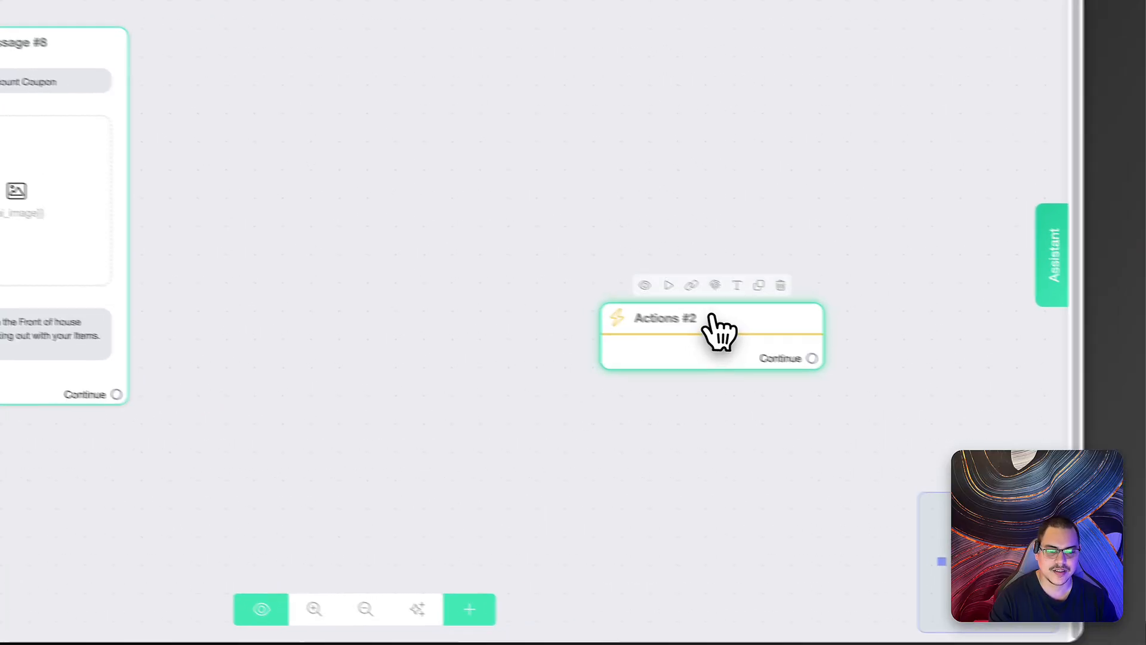
drag(712, 316, 387, 281)
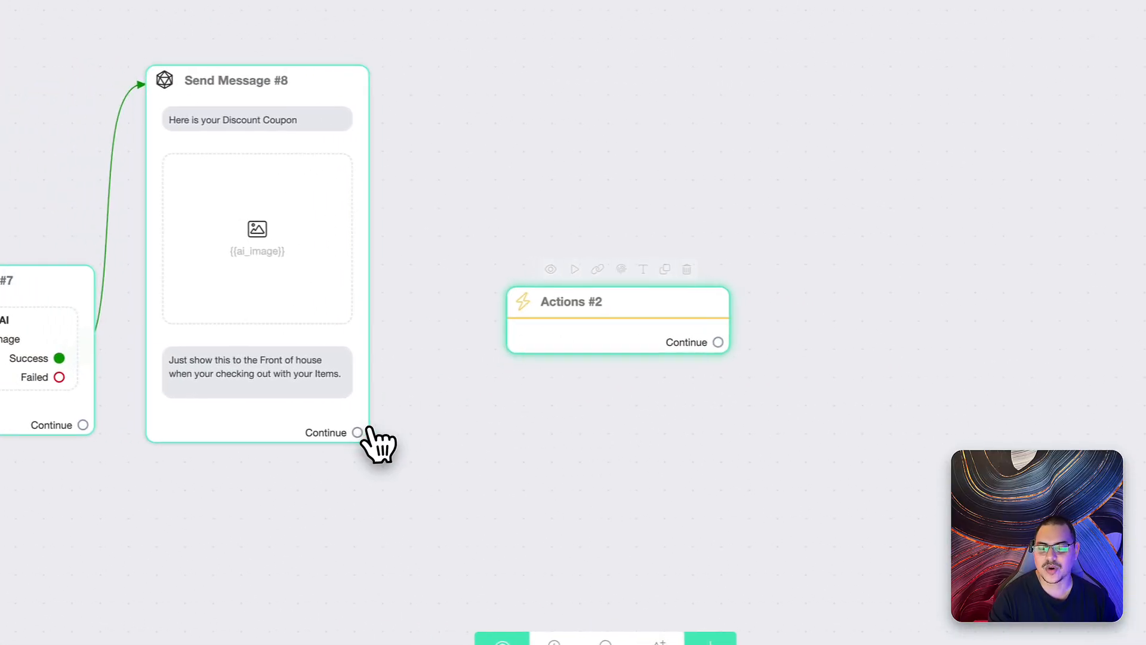
drag(116, 394, 180, 360)
drag(455, 403, 576, 341)
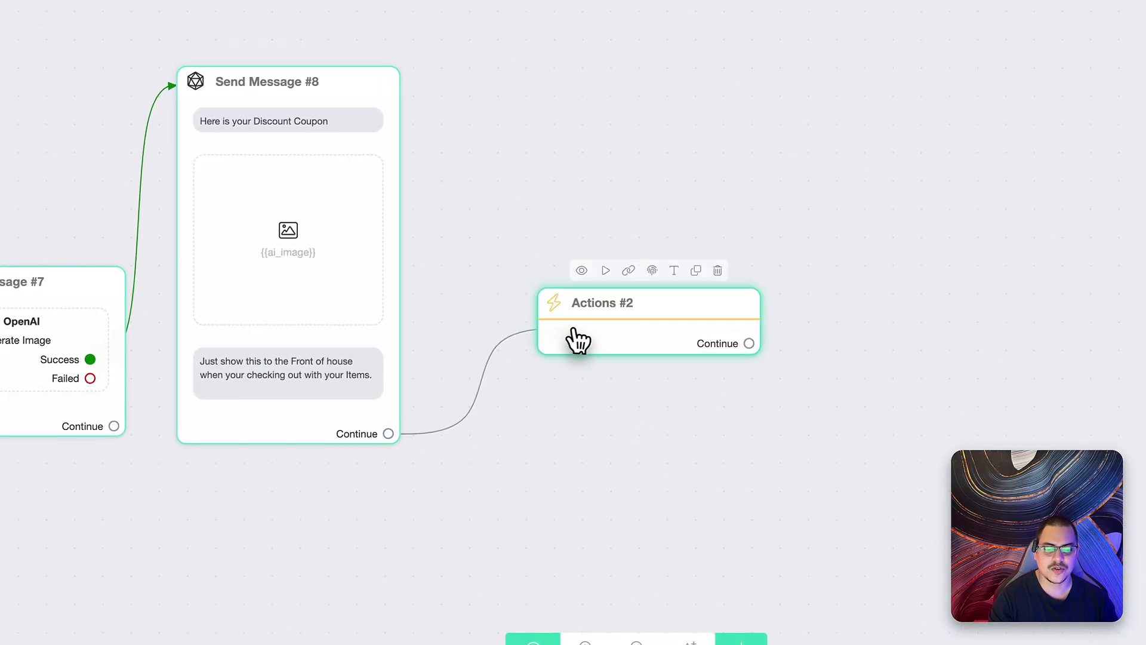
click(614, 326)
- Add an Add Tag action that tags the contact Discount Coupon
click(303, 254)
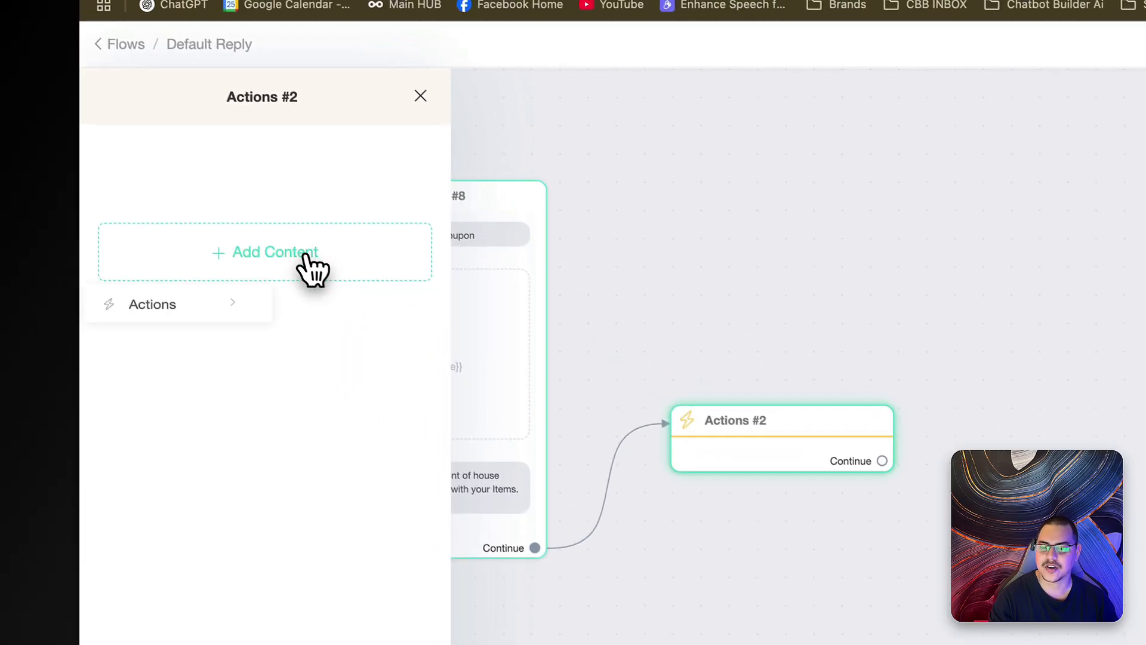
click(178, 303)
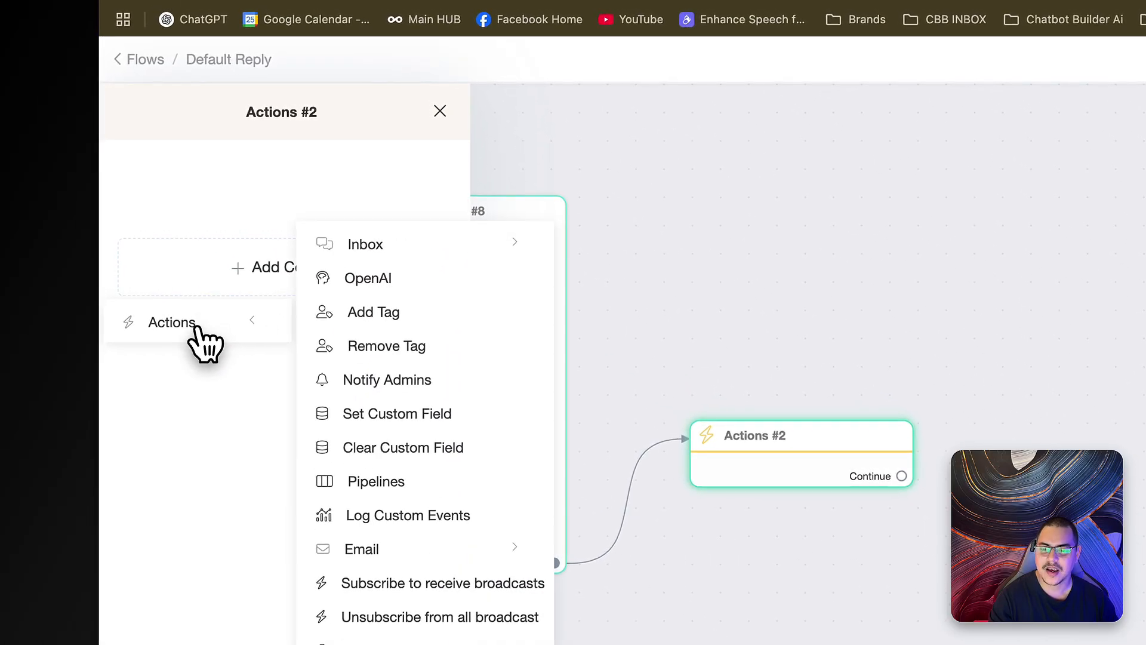
click(385, 313)
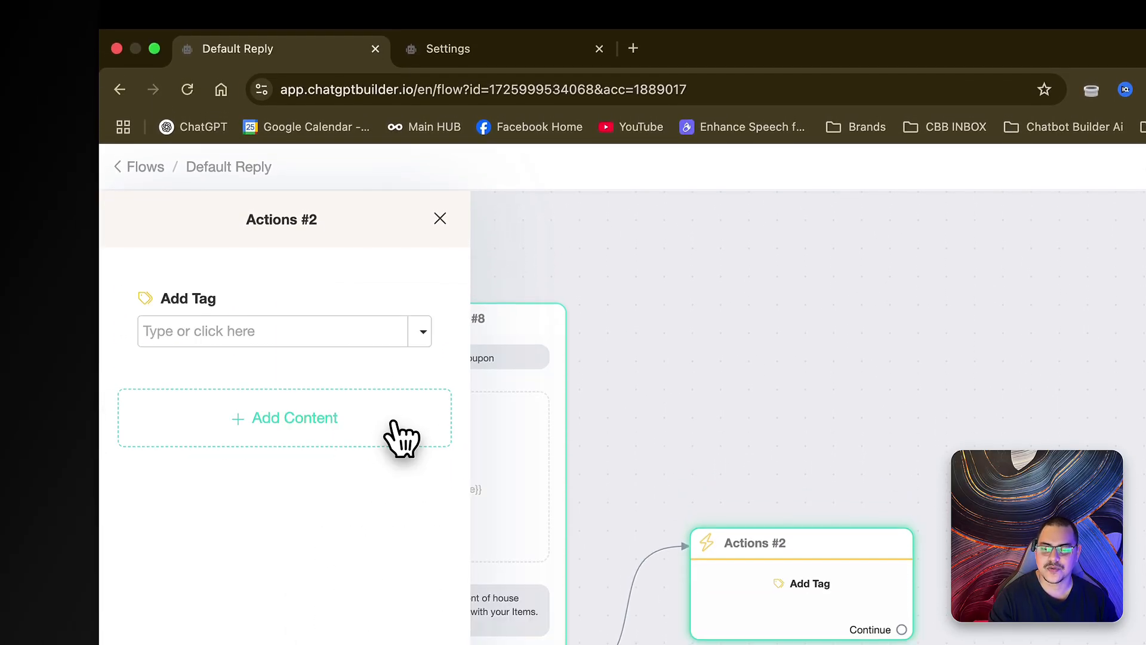
click(412, 332)
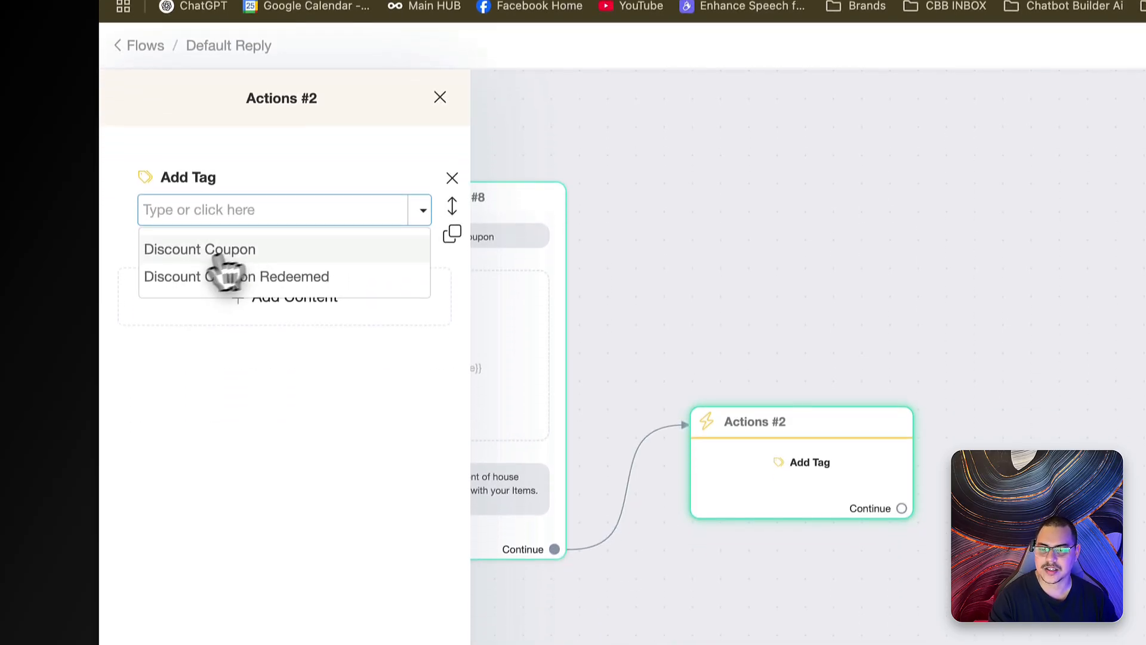
click(269, 249)
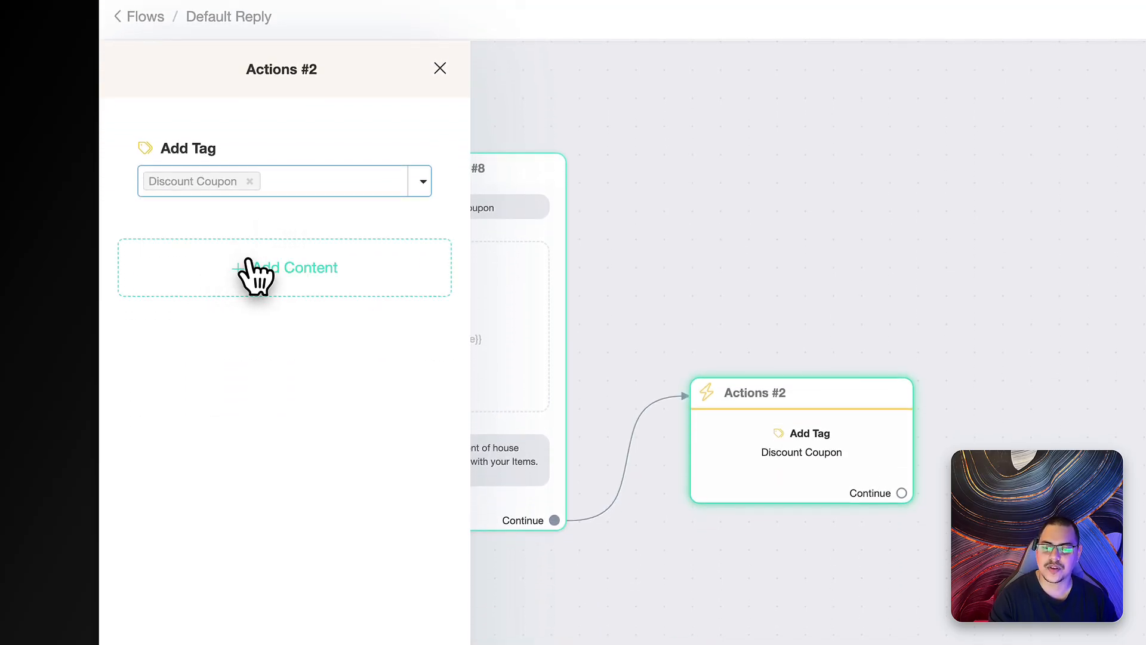
- Add a Pipelines action using the Custom board pipeline
click(197, 325)
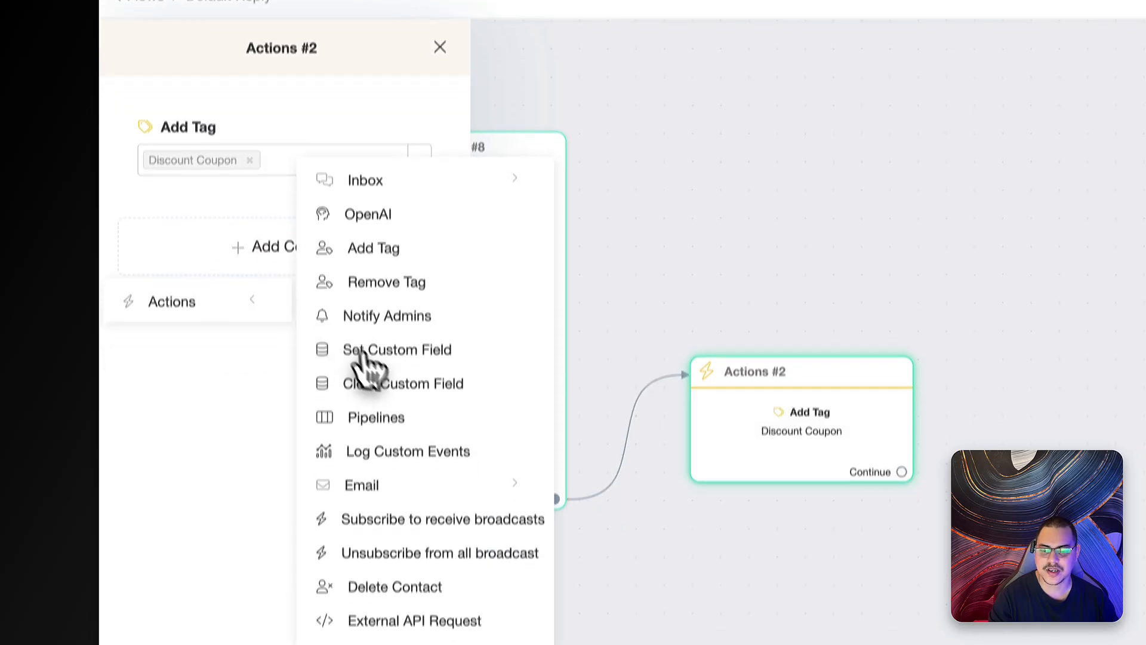
click(380, 340)
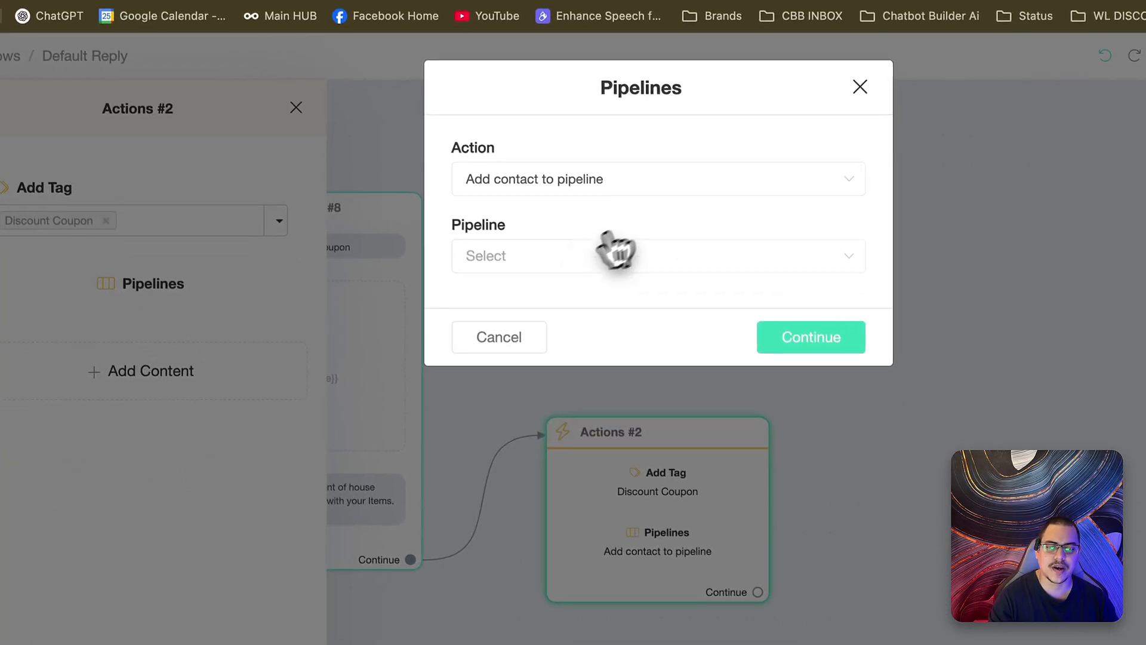
click(677, 322)
click(540, 298)
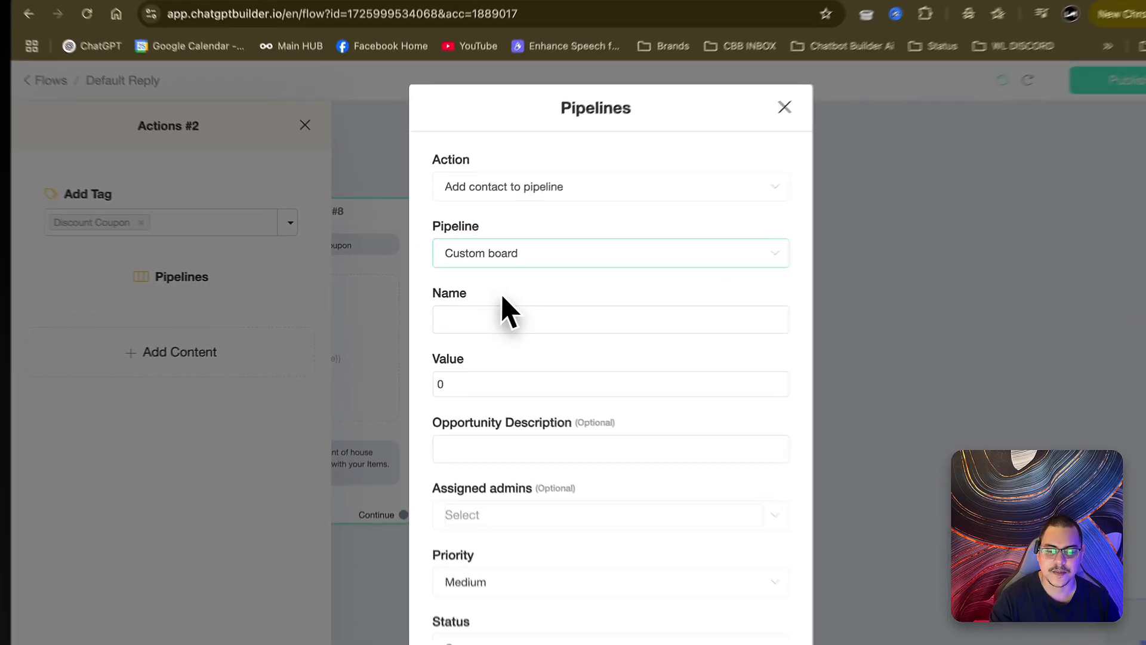
- Name the opportunity 'Coupon Discount' in stage Coupon Holding, save, and tidy Actions #2 beside Send Message #8
click(507, 310)
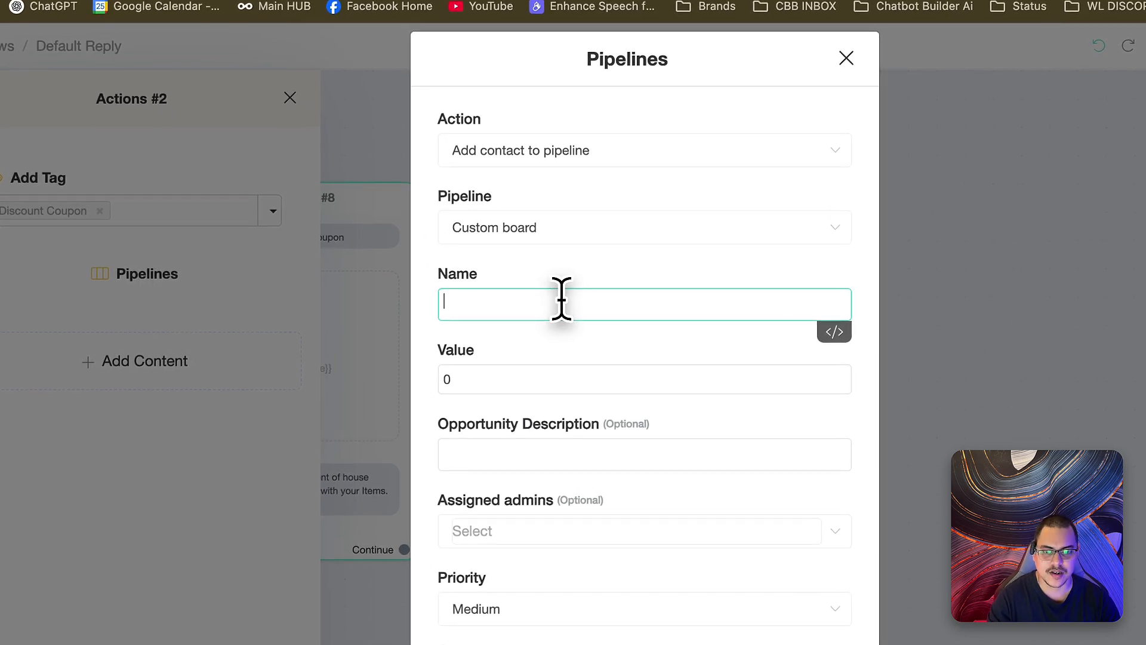
text(Coupon Discount)
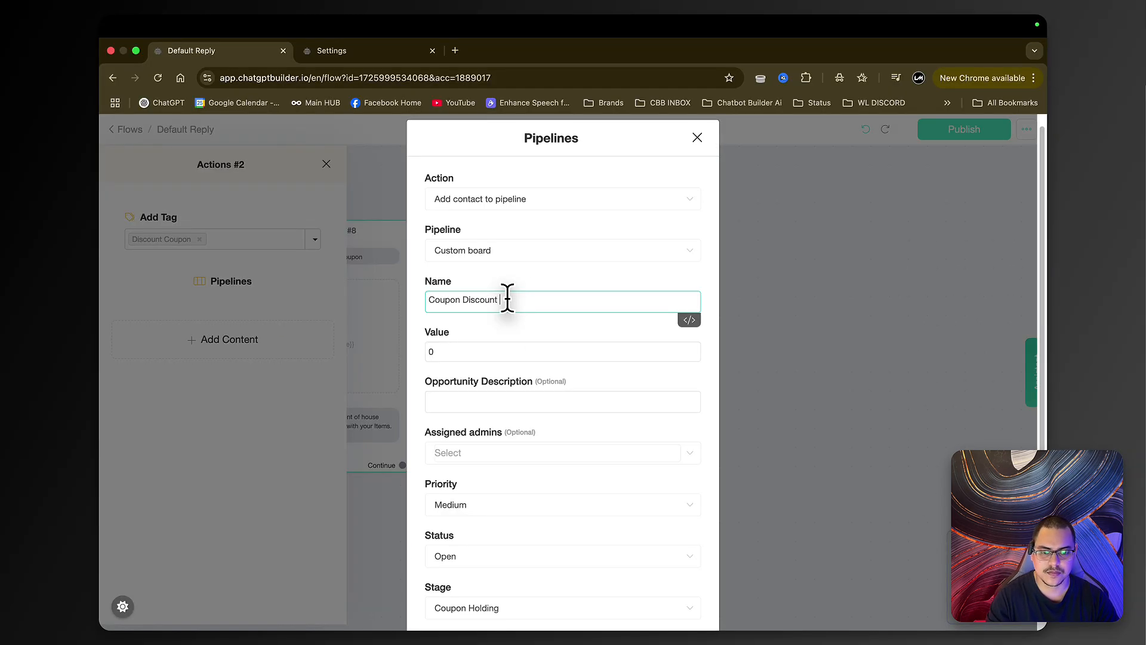
scroll(573, 460, down, 3)
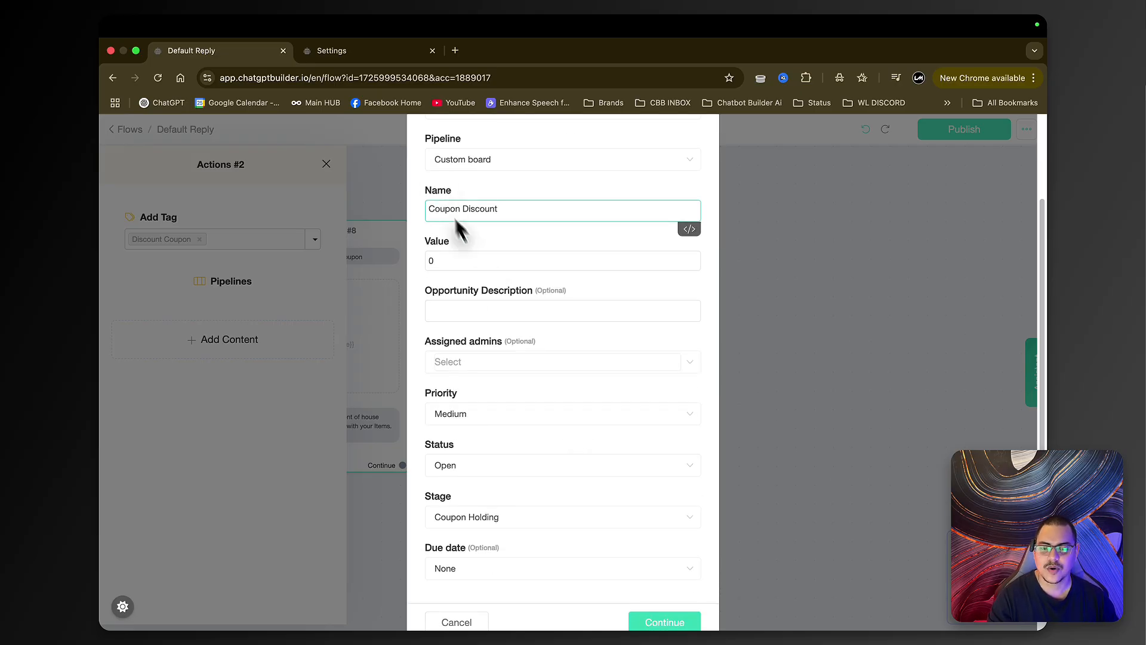
scroll(644, 309, down, 1)
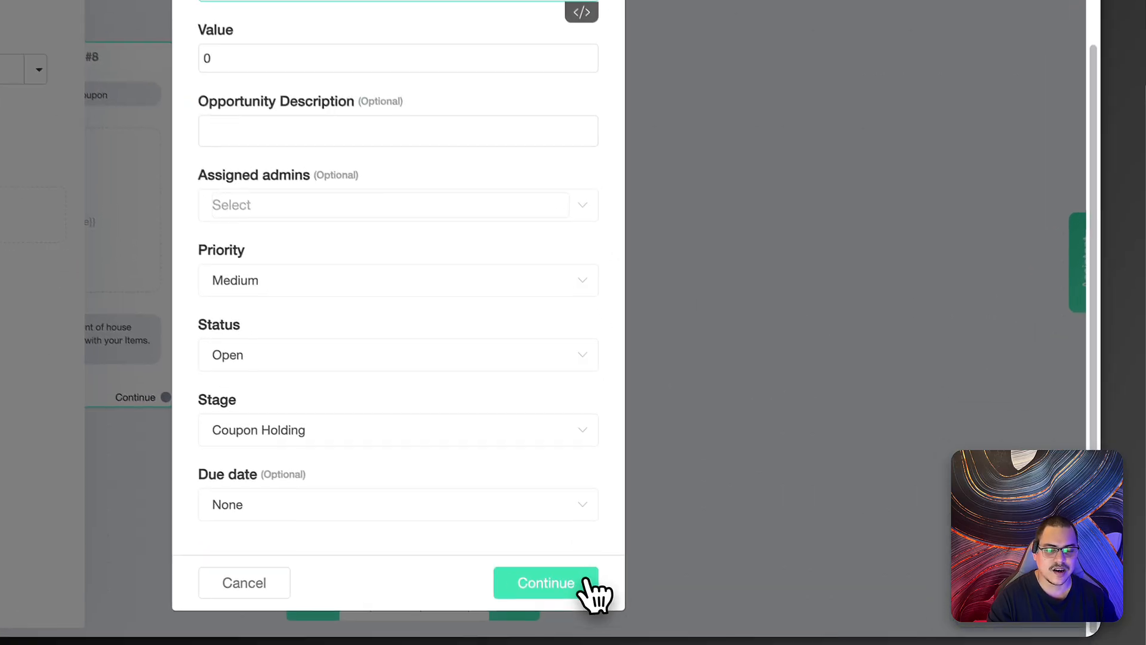
click(693, 593)
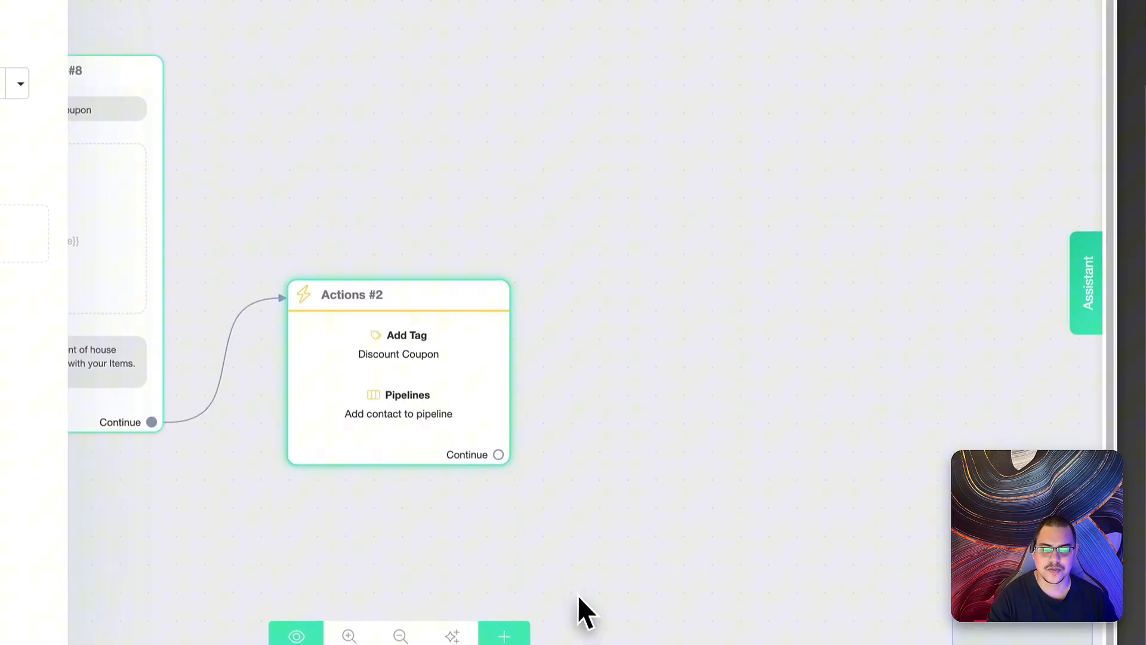
click(578, 595)
drag(441, 391, 356, 373)
drag(563, 321, 350, 317)
drag(525, 317, 483, 316)
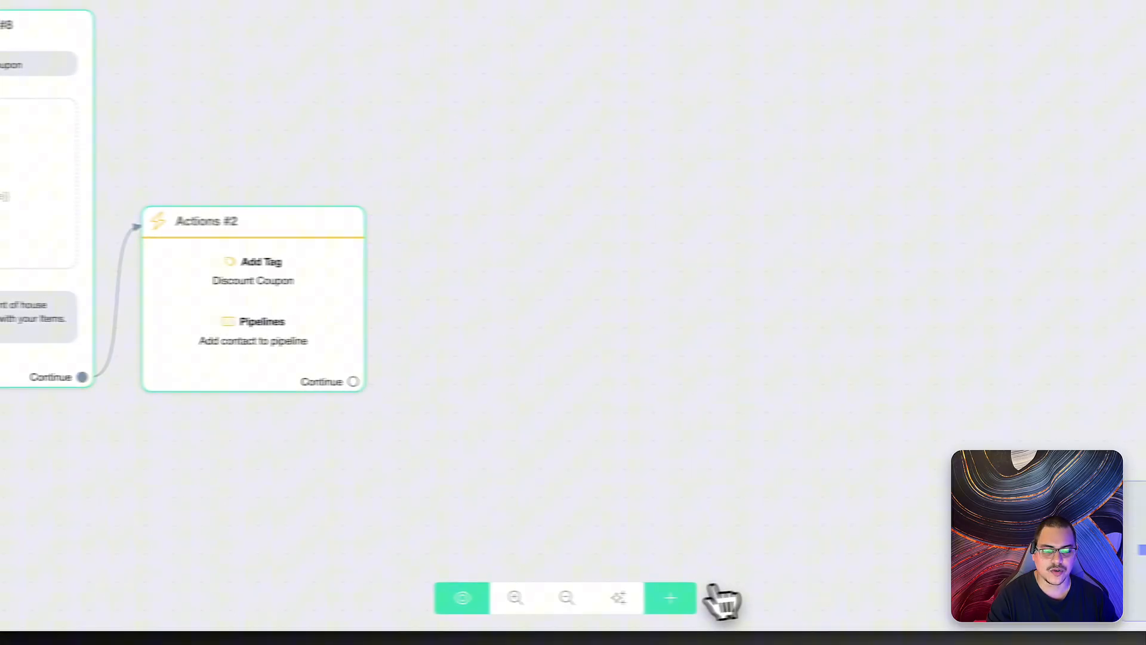
- Add a Send Email step fed by Actions #2's Continue output and open its settings
click(670, 597)
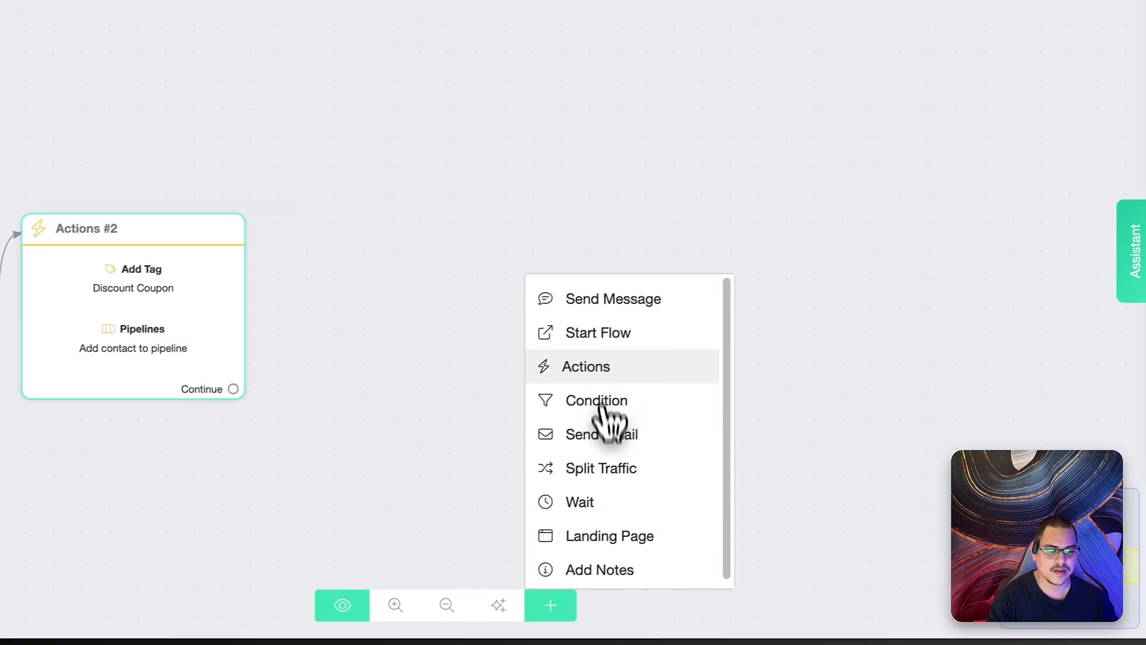
click(576, 444)
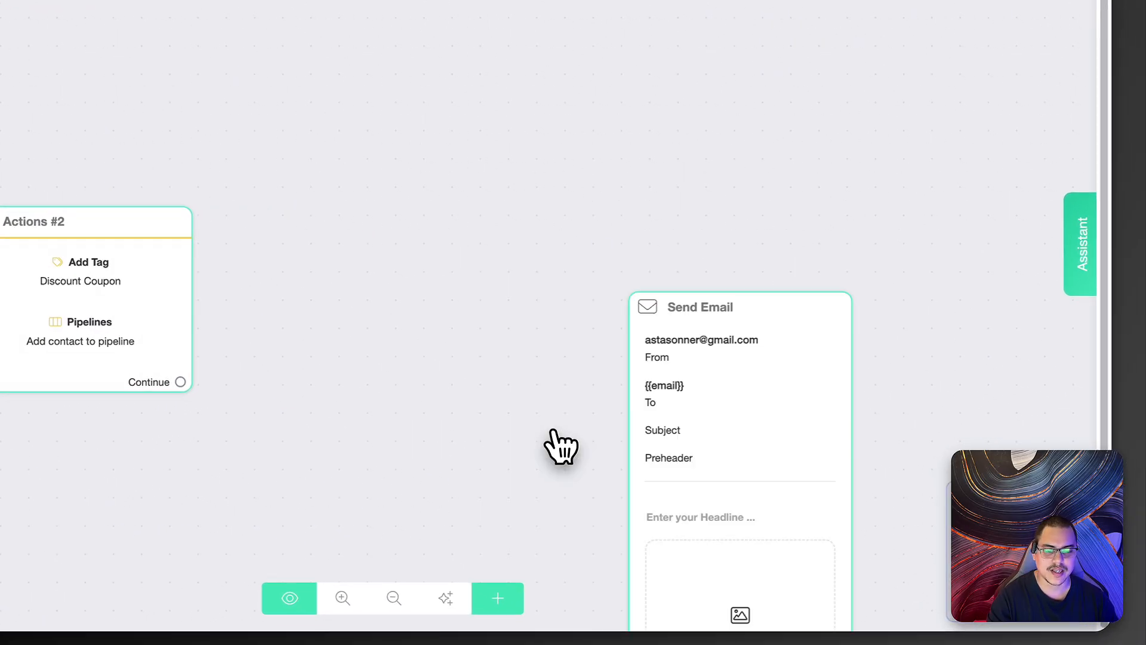
drag(724, 535, 369, 133)
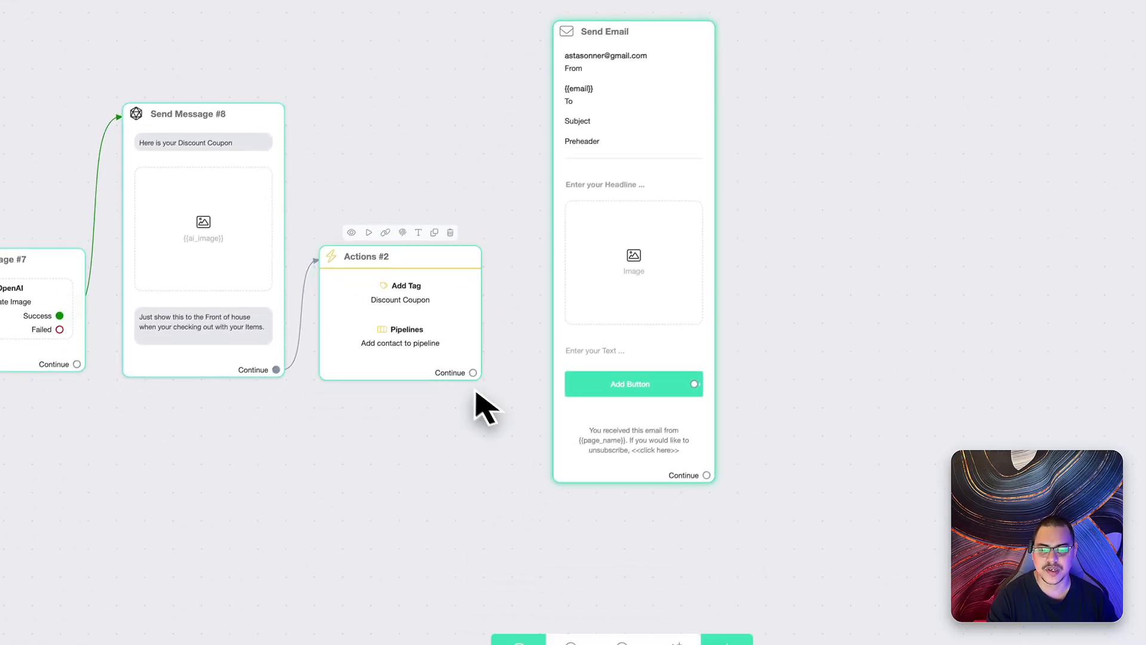
drag(473, 373, 616, 288)
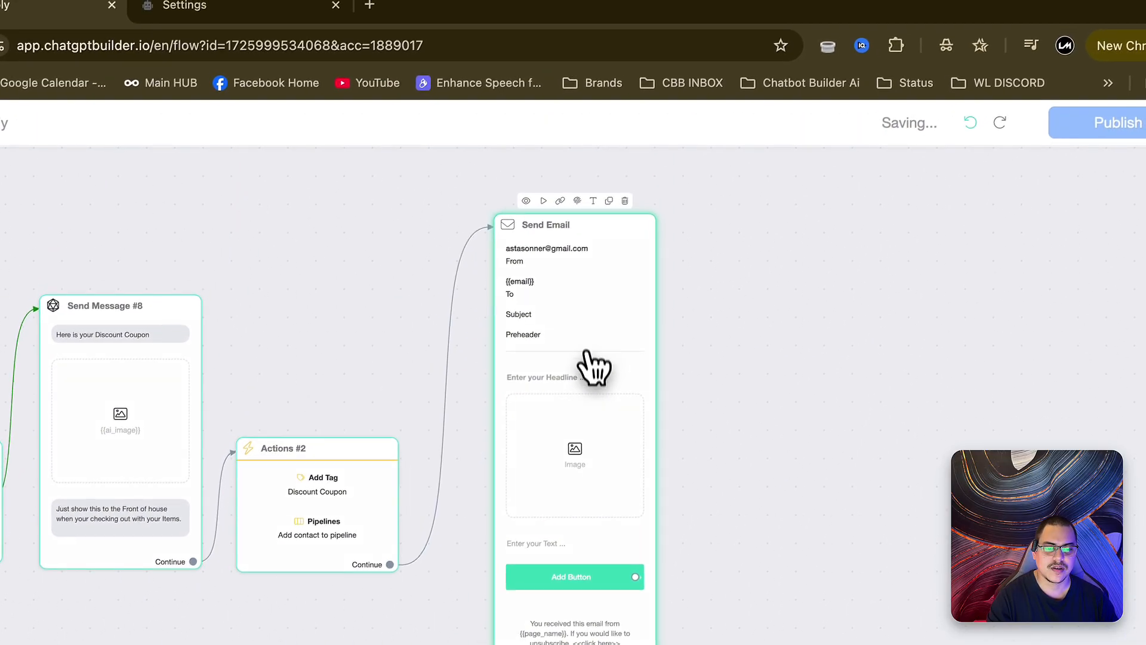
click(598, 196)
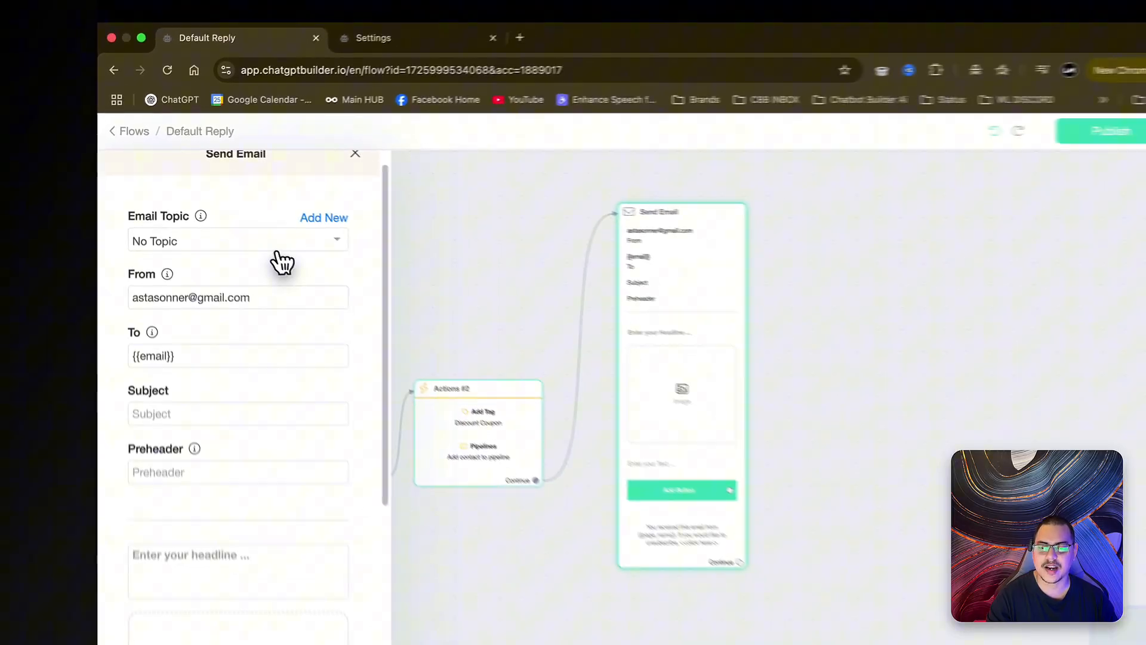
- Set the email subject and preheader to 'Your Discount Coupon is Ready'
scroll(269, 304, down, 2)
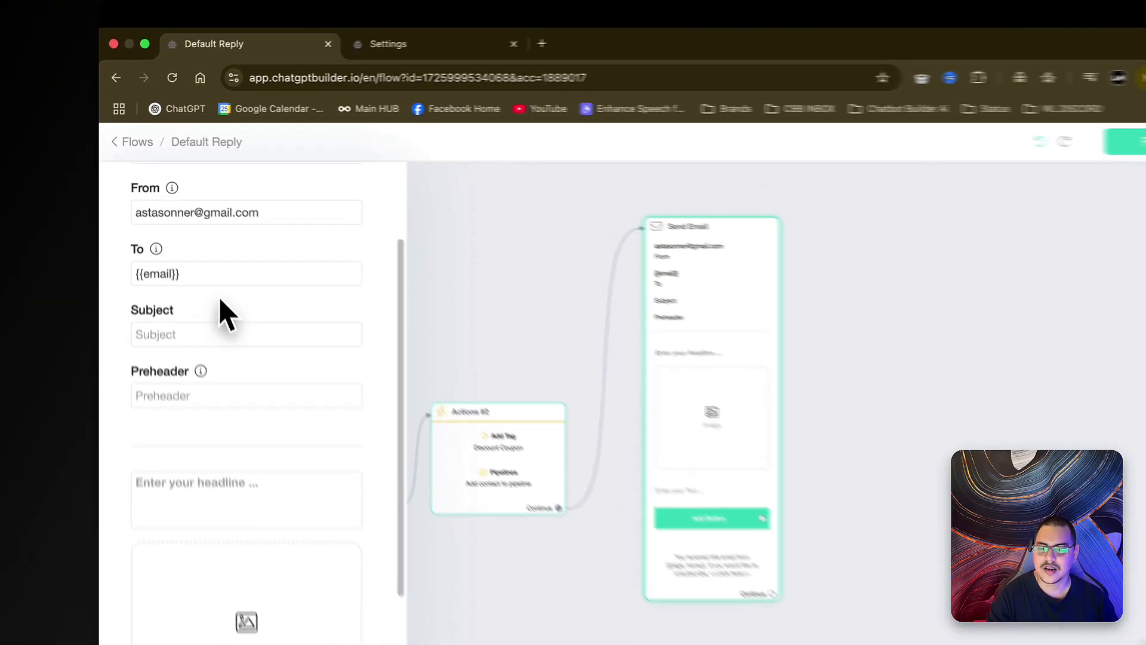
drag(165, 260, 124, 258)
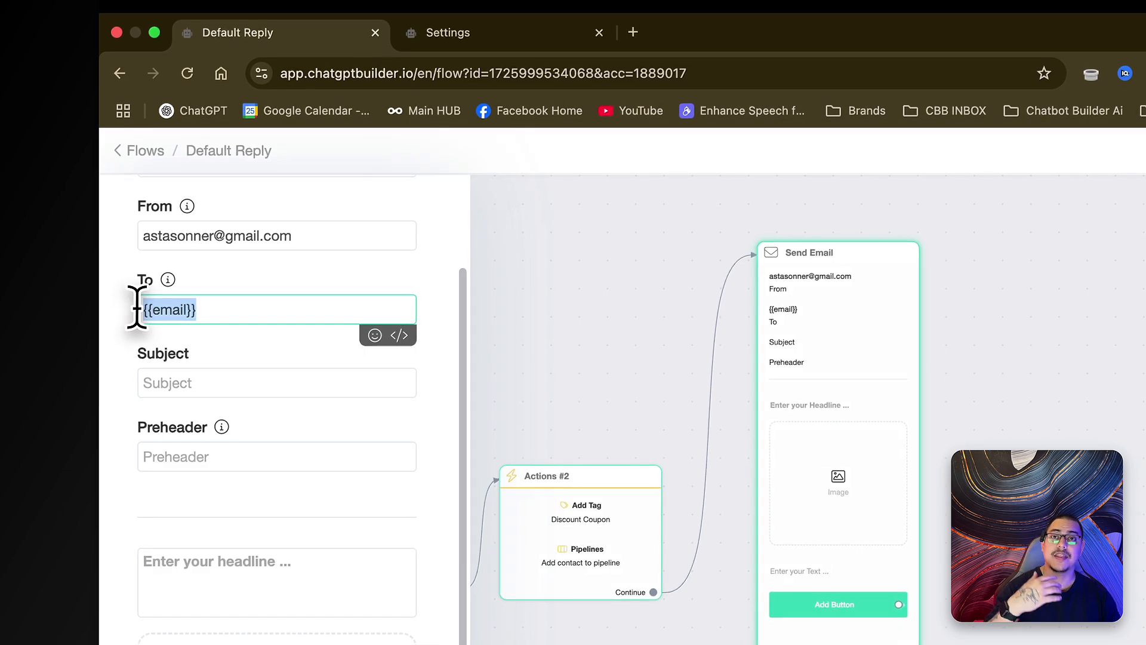
scroll(257, 304, down, 2)
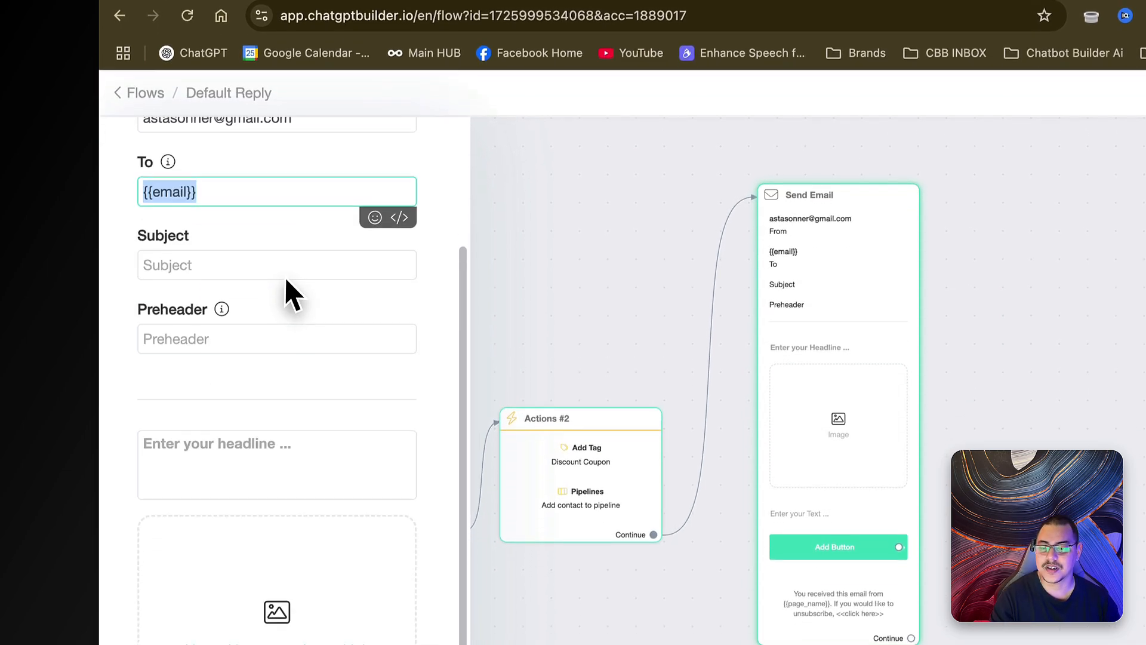
click(294, 317)
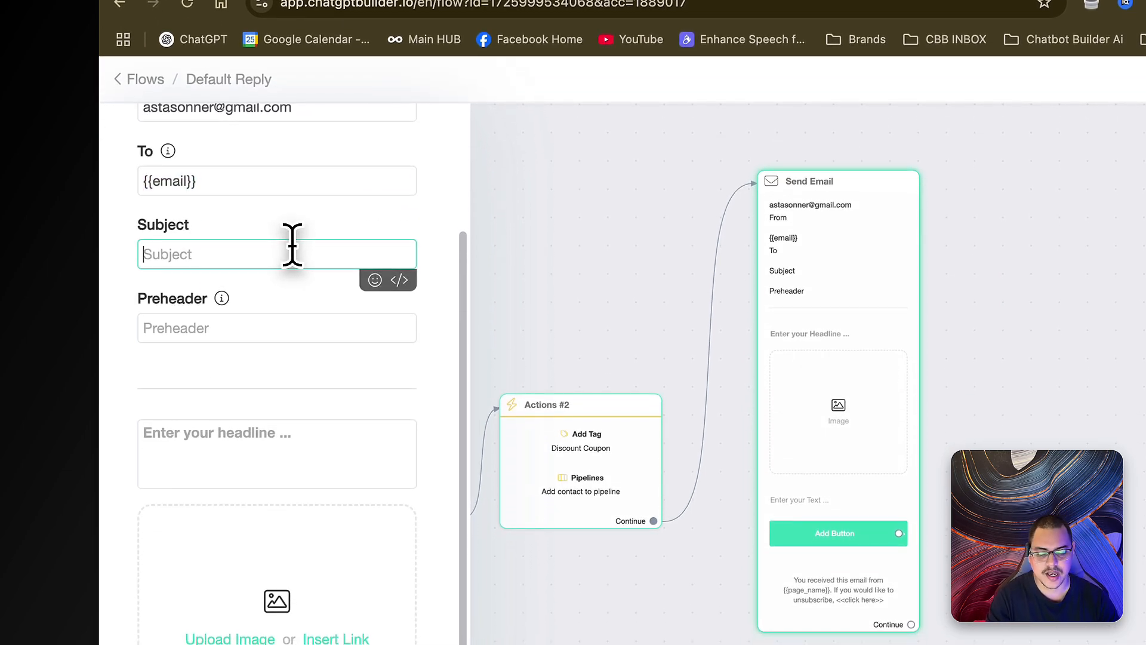
text(Your Discount Coupon is Ready)
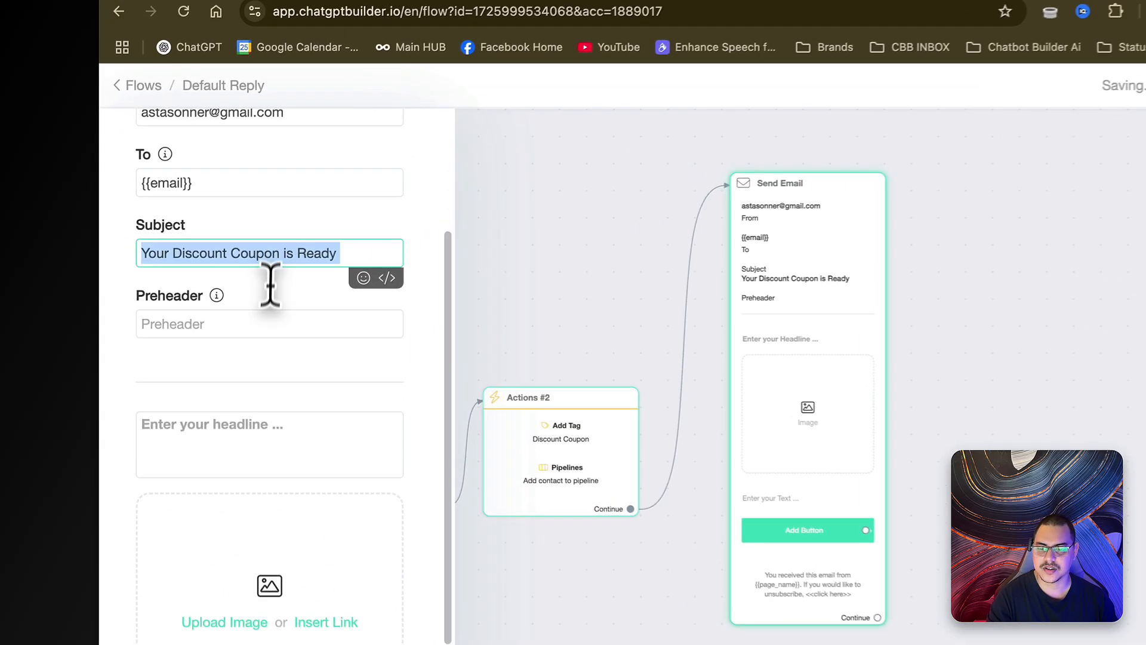
click(218, 291)
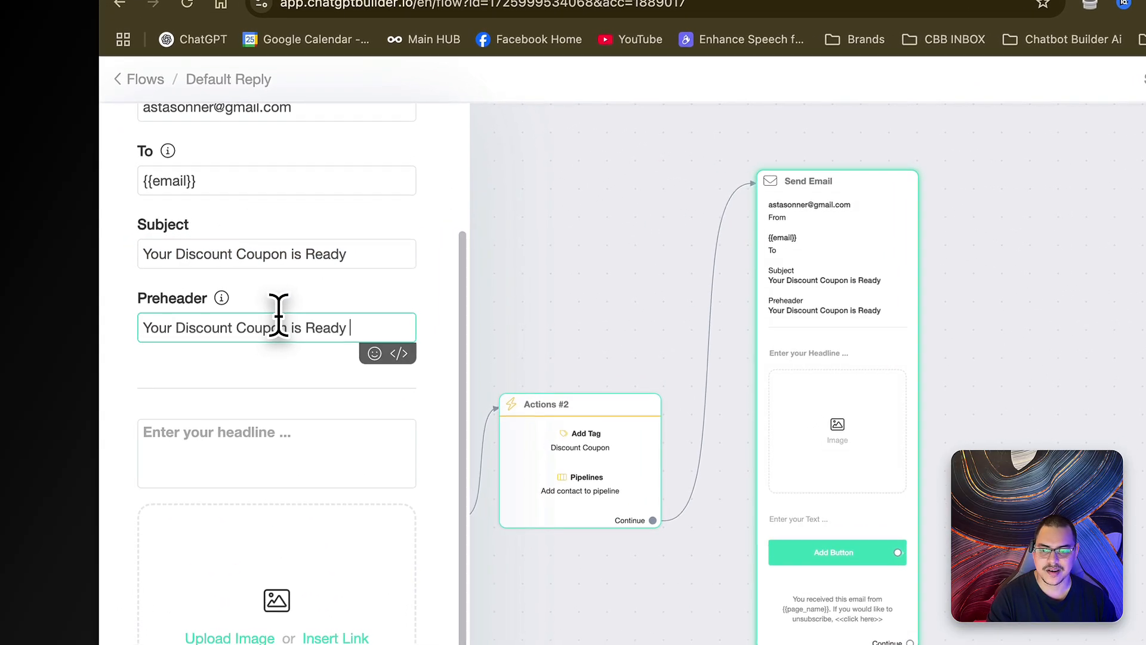
text(Your Discount Coupon is Ready)
- Delete the headline block and move the text block above the image
click(346, 433)
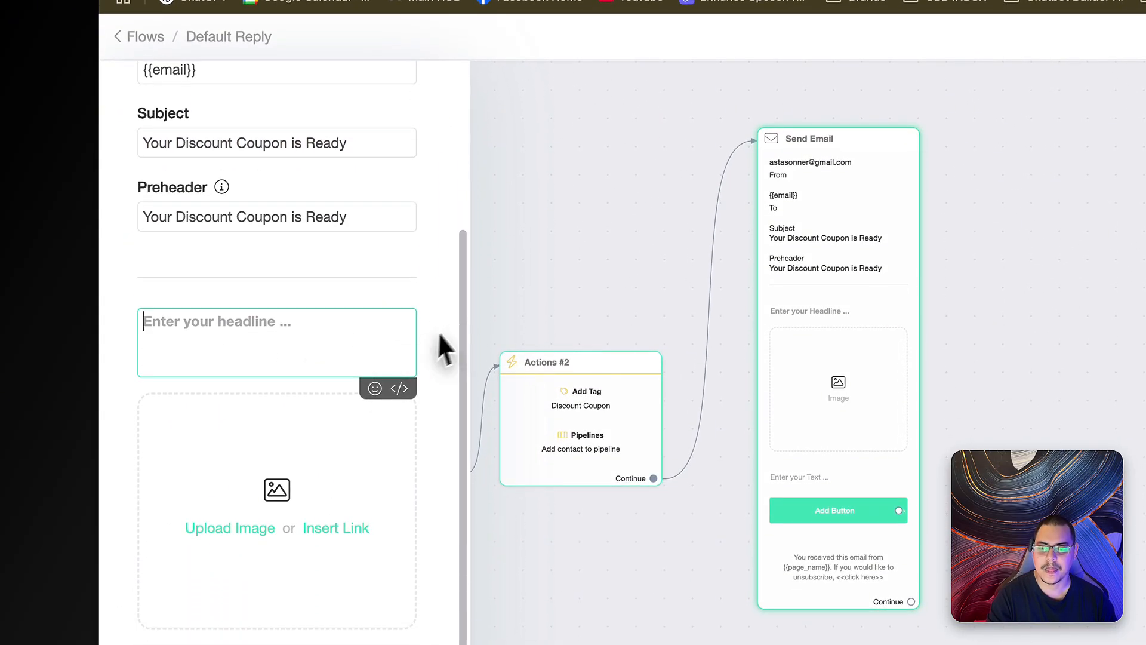
click(437, 316)
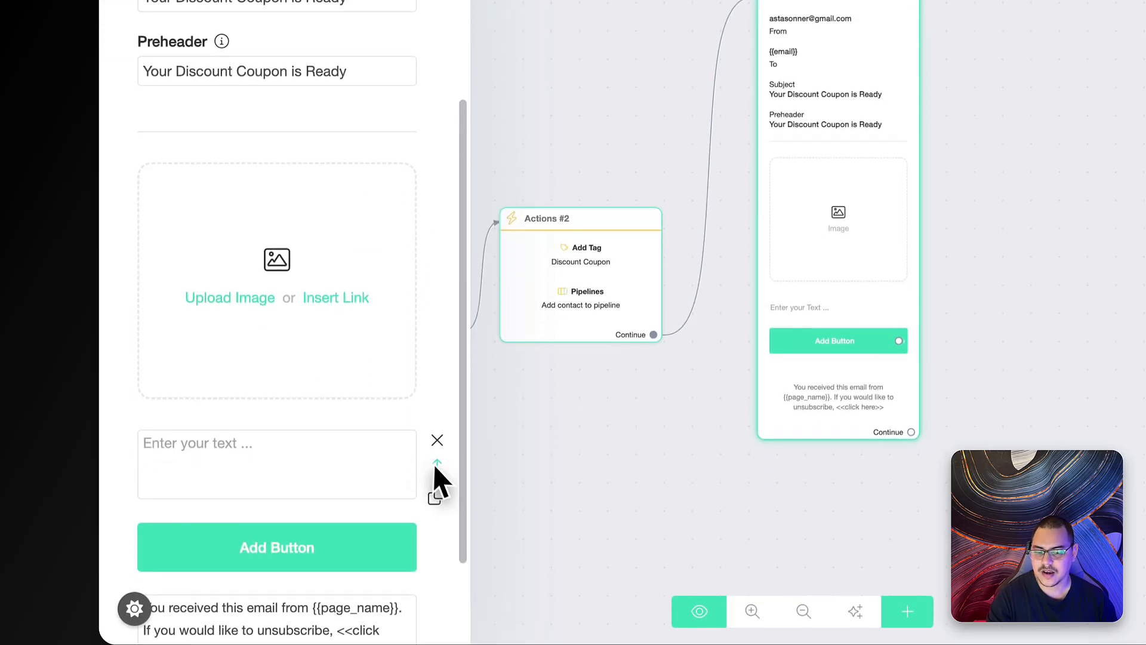
drag(437, 460, 420, 154)
- Write the 'Thank you…' email body personalised with the {{first_name}} variable
scroll(409, 209, down, 2)
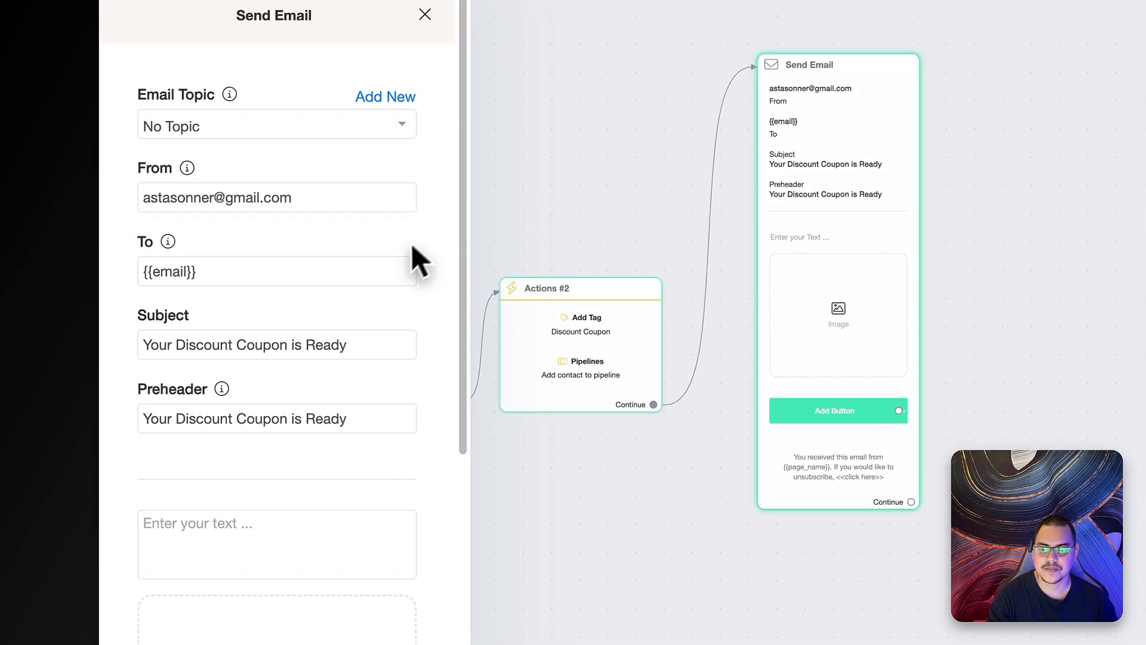
scroll(401, 325, down, 4)
click(274, 220)
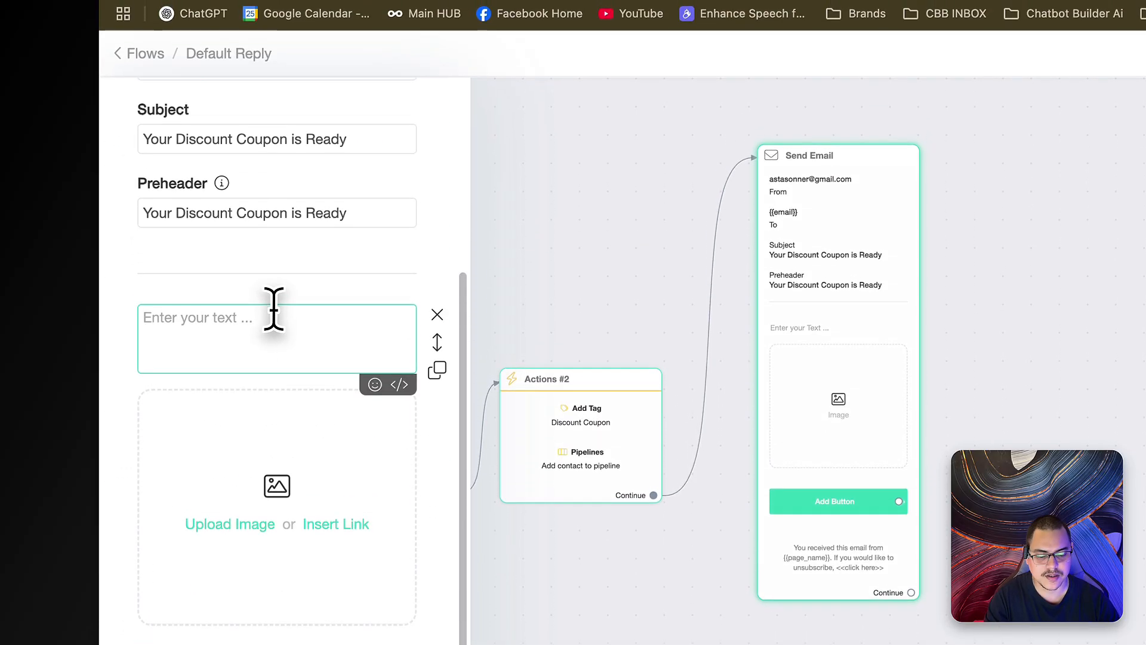
text(Thank you f)
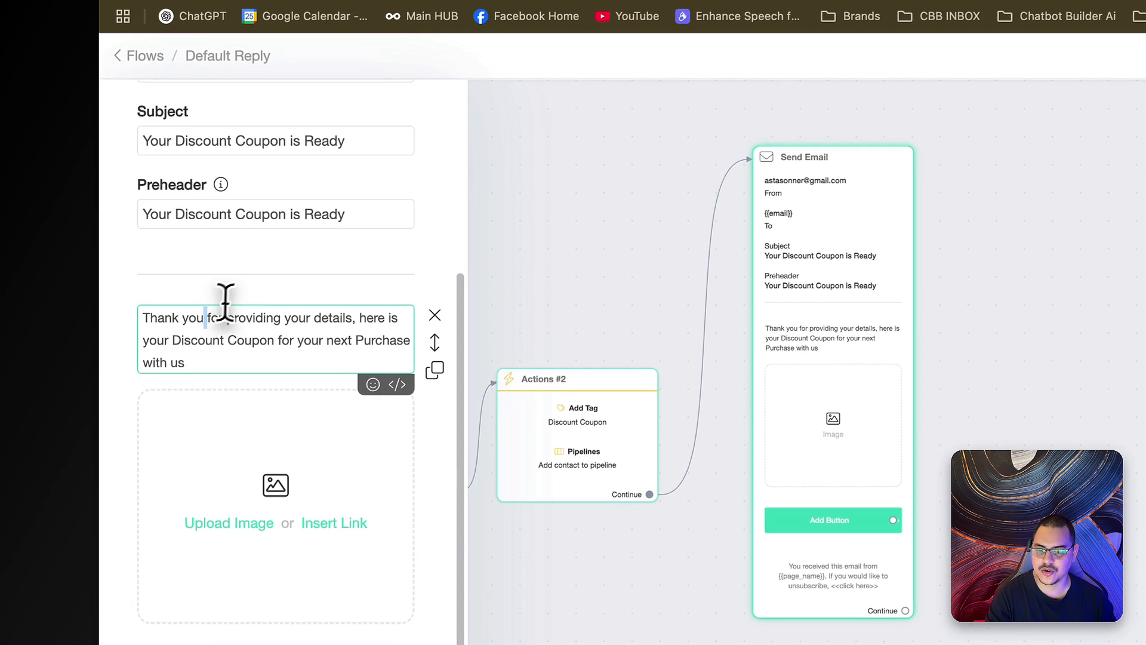
text({fir)
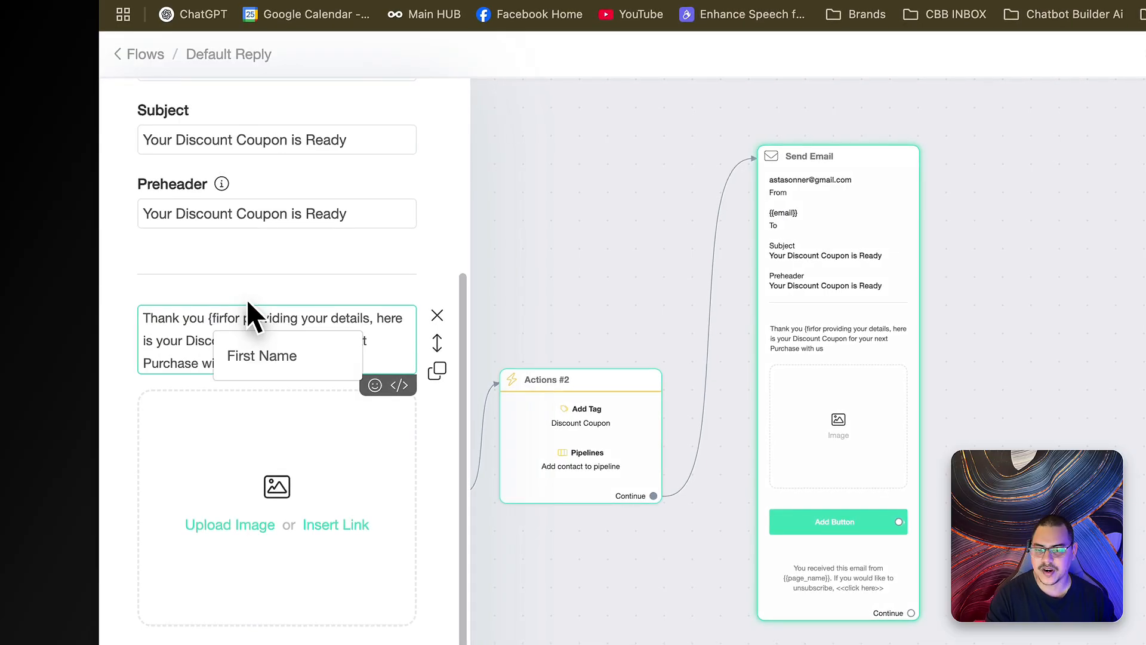
click(251, 356)
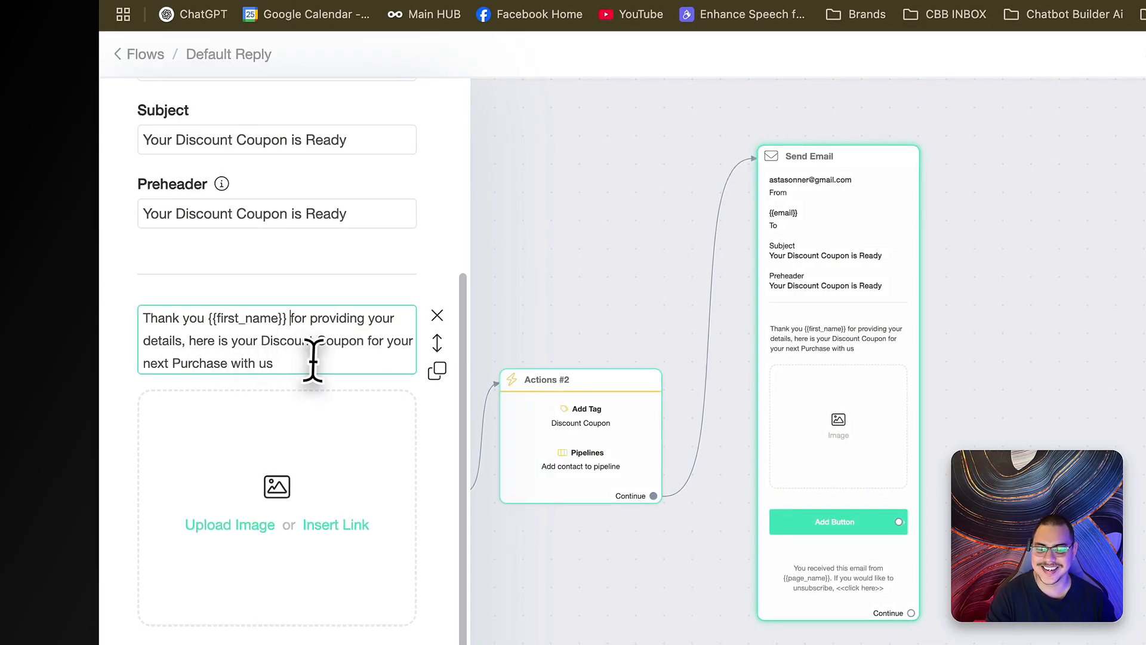
- Set the email image link to the {{ai_image}} variable
scroll(313, 361, down, 2)
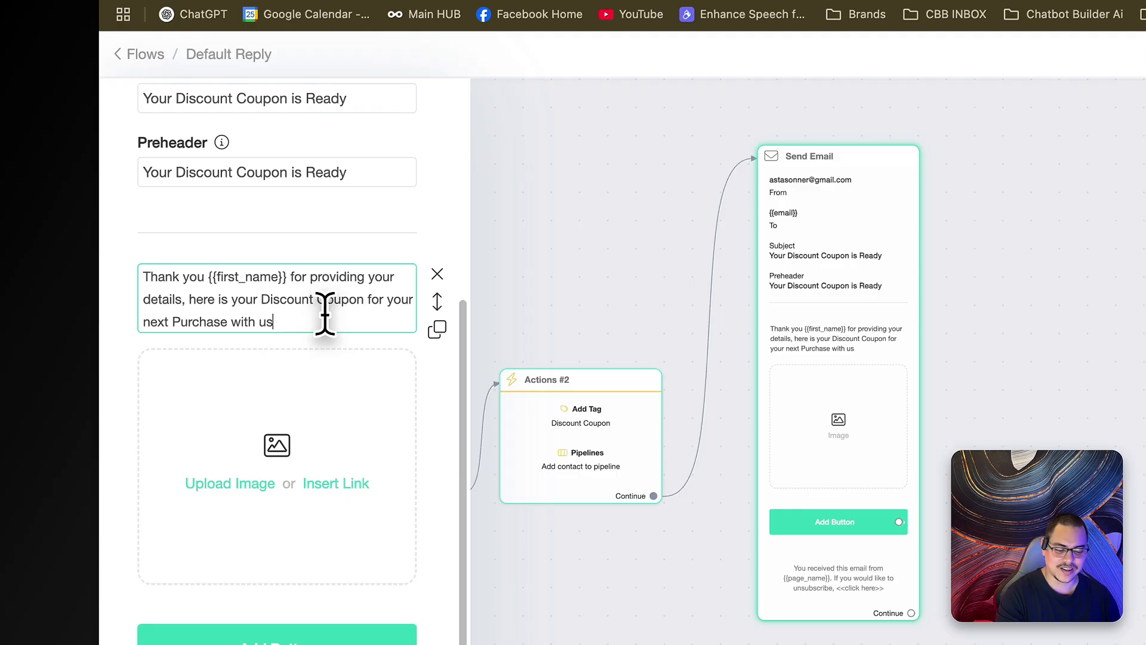
scroll(317, 418, down, 2)
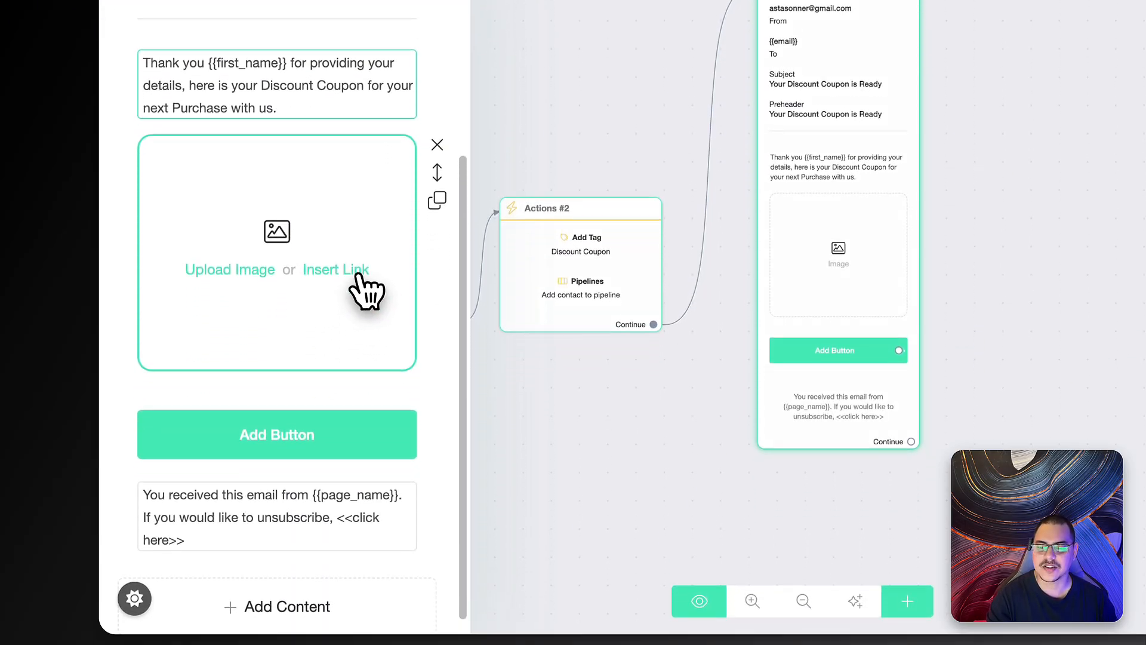
click(357, 483)
click(340, 317)
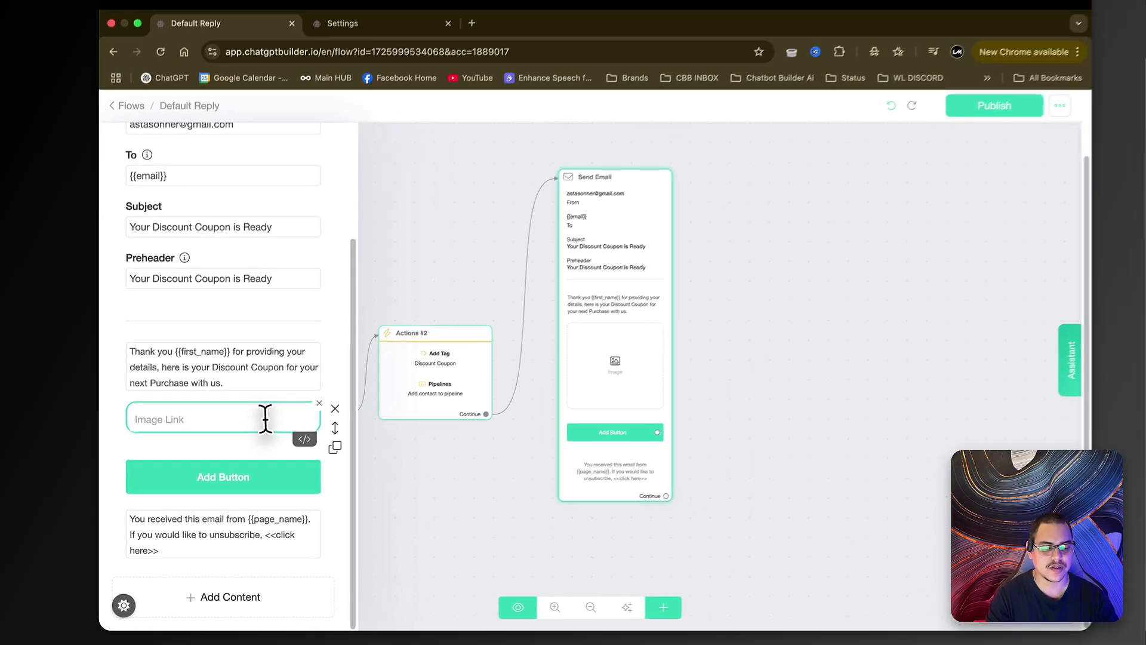
text({ai)
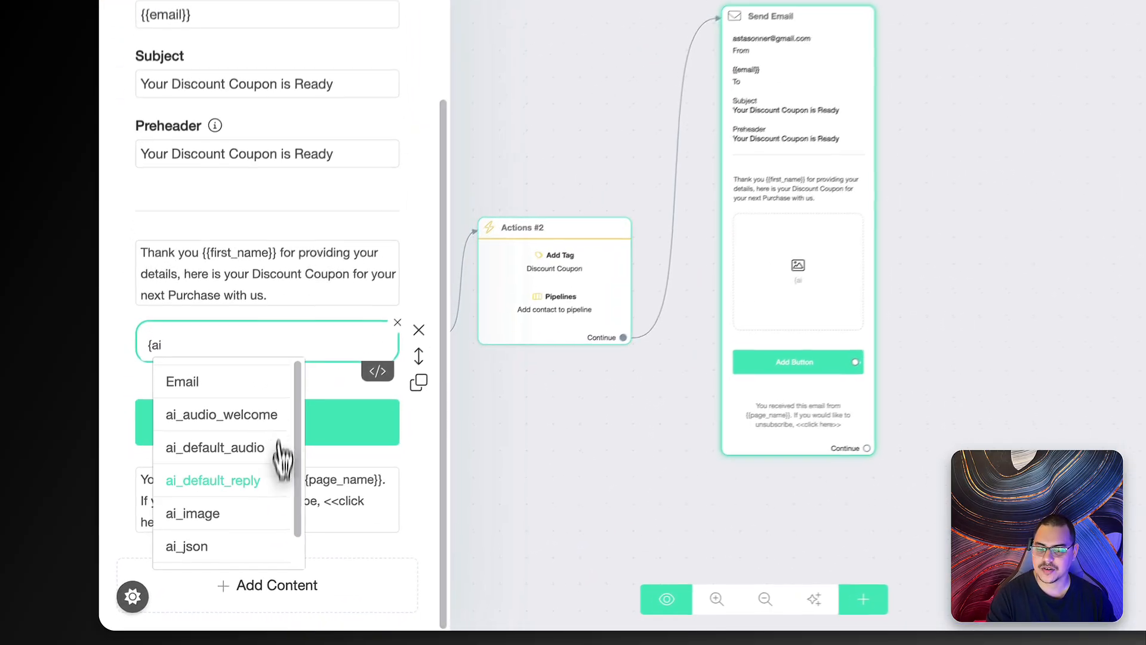
click(203, 547)
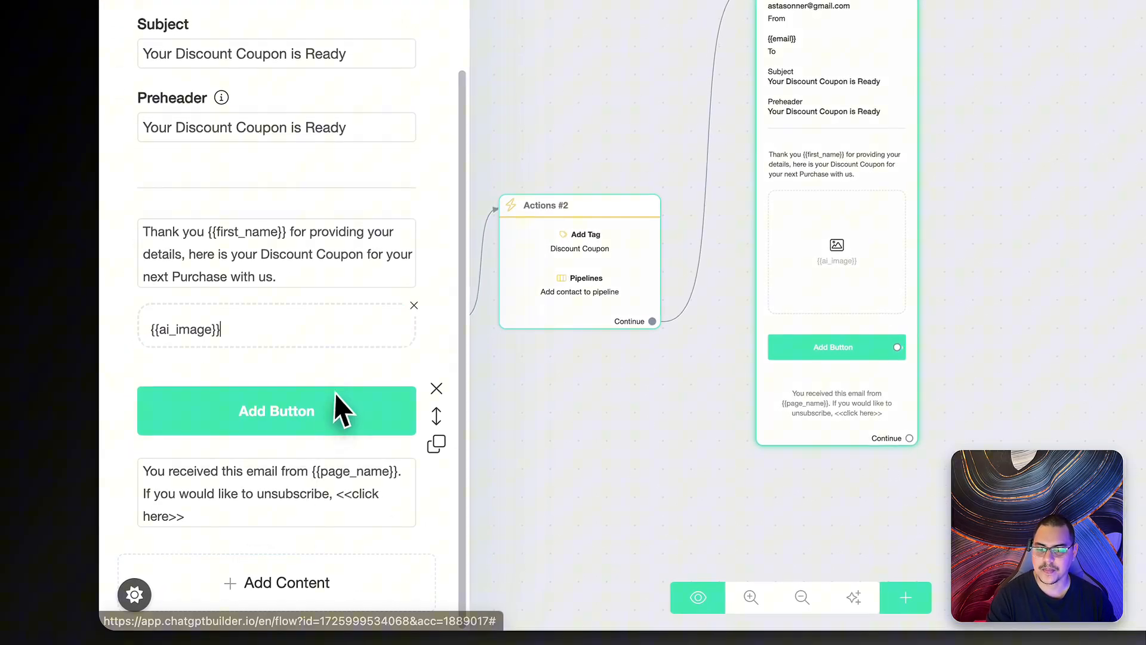
- Delete the button and place a duplicate of the text block below the image
click(437, 389)
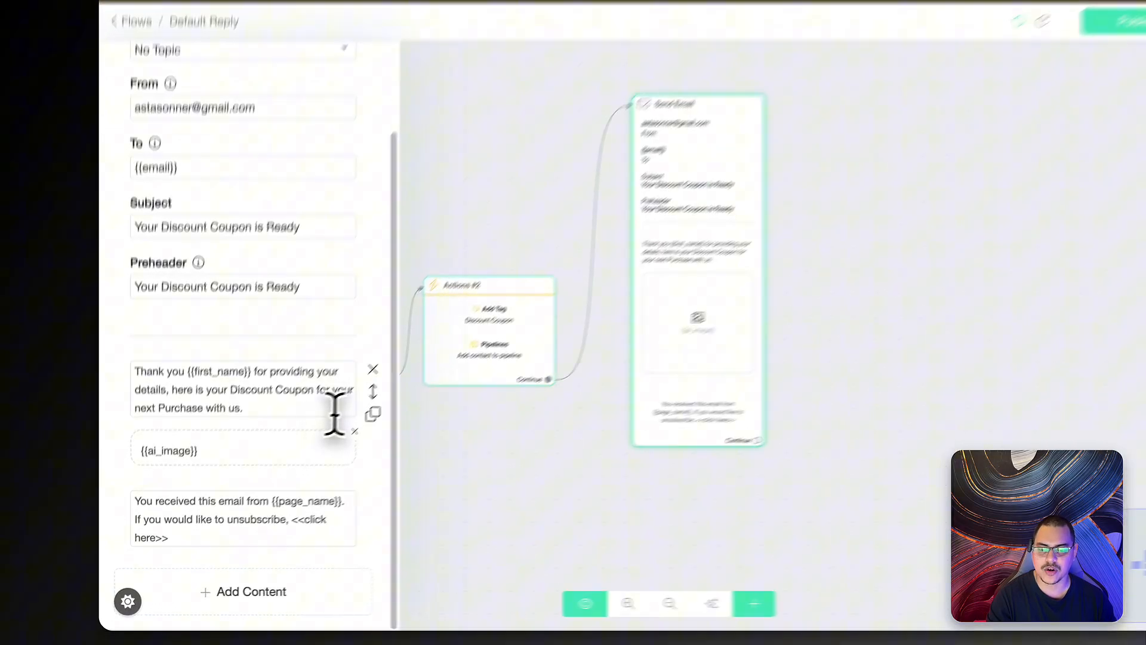
click(373, 413)
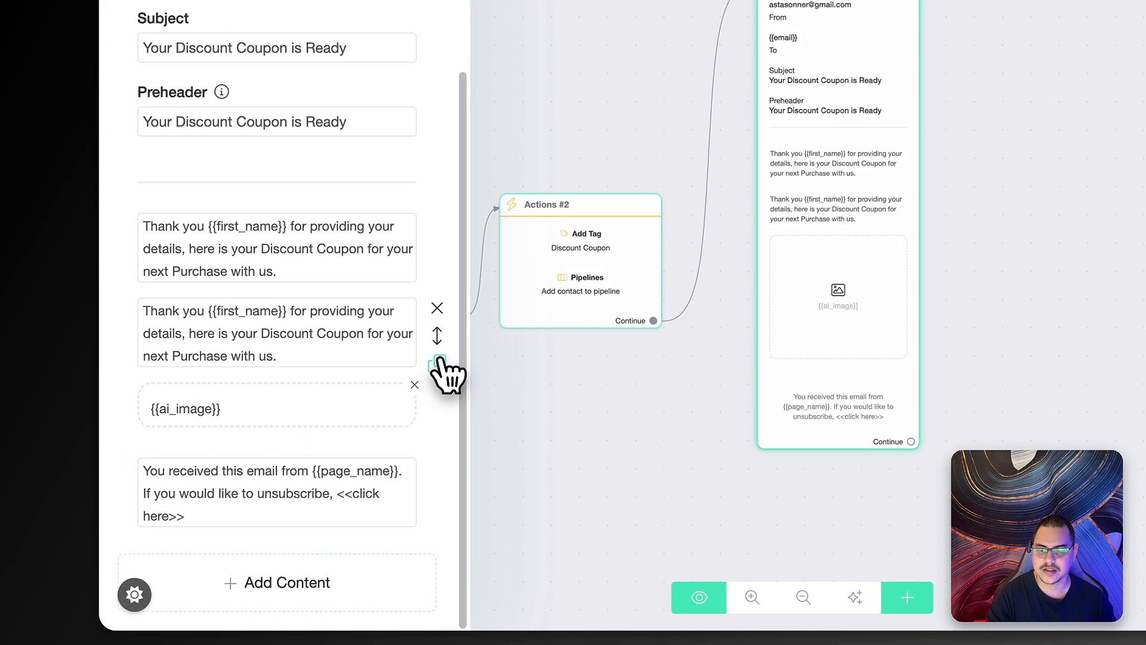
drag(436, 338, 440, 438)
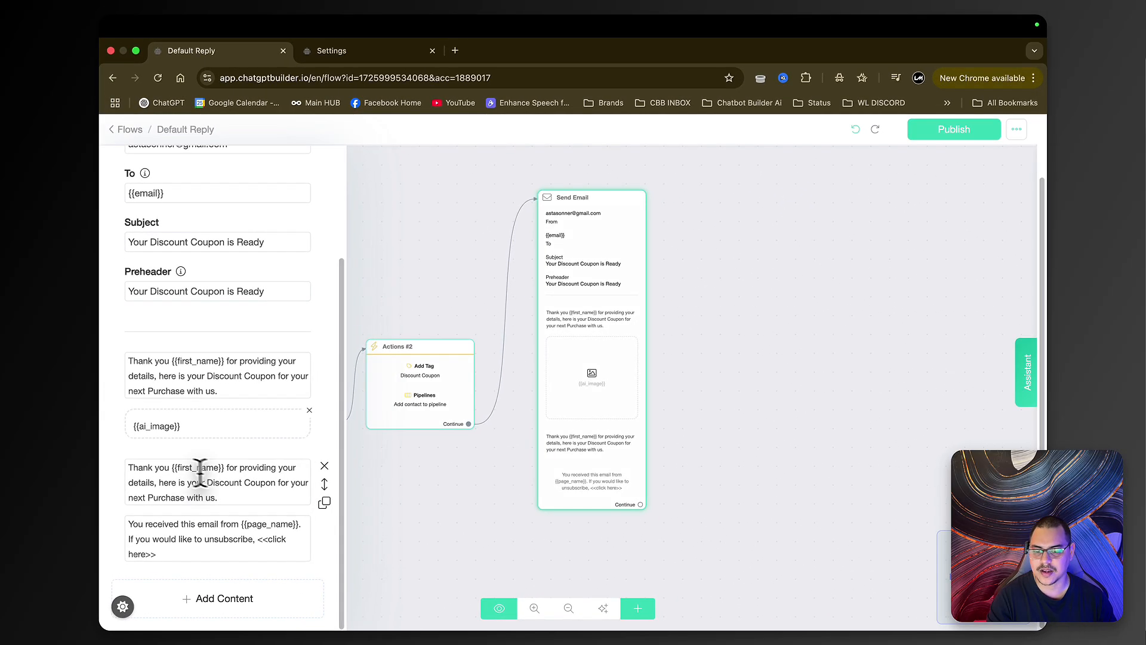
- Overwrite the lower text block with 'To claim this you can show the front of house…' instructions
triple_click(131, 483)
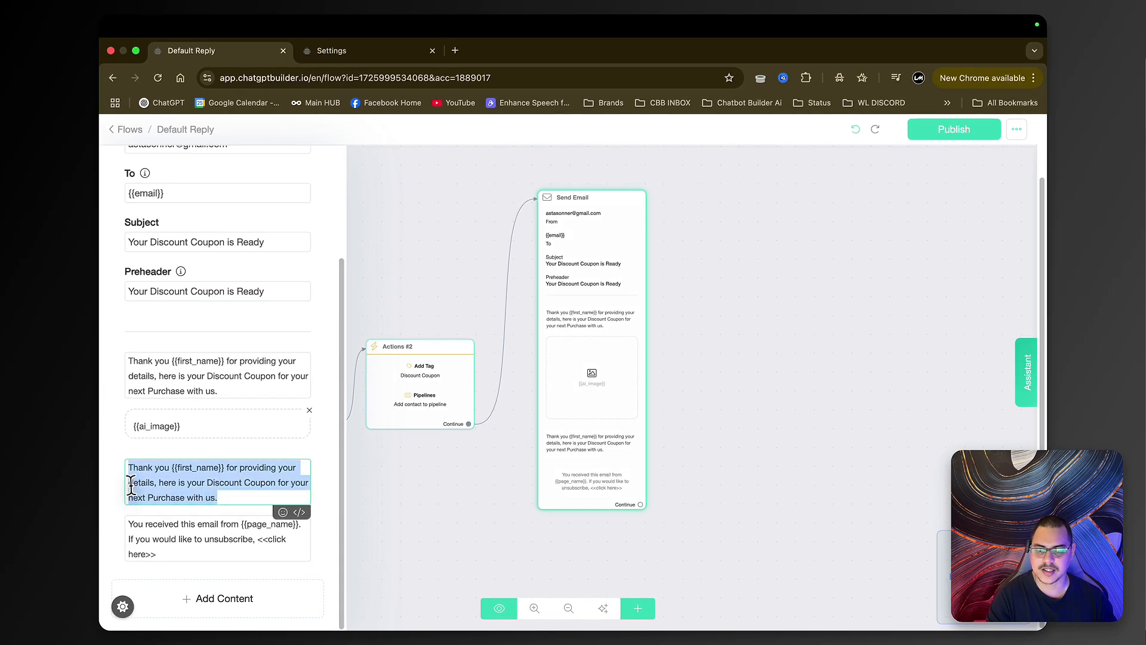
text(To claim this you can show the)
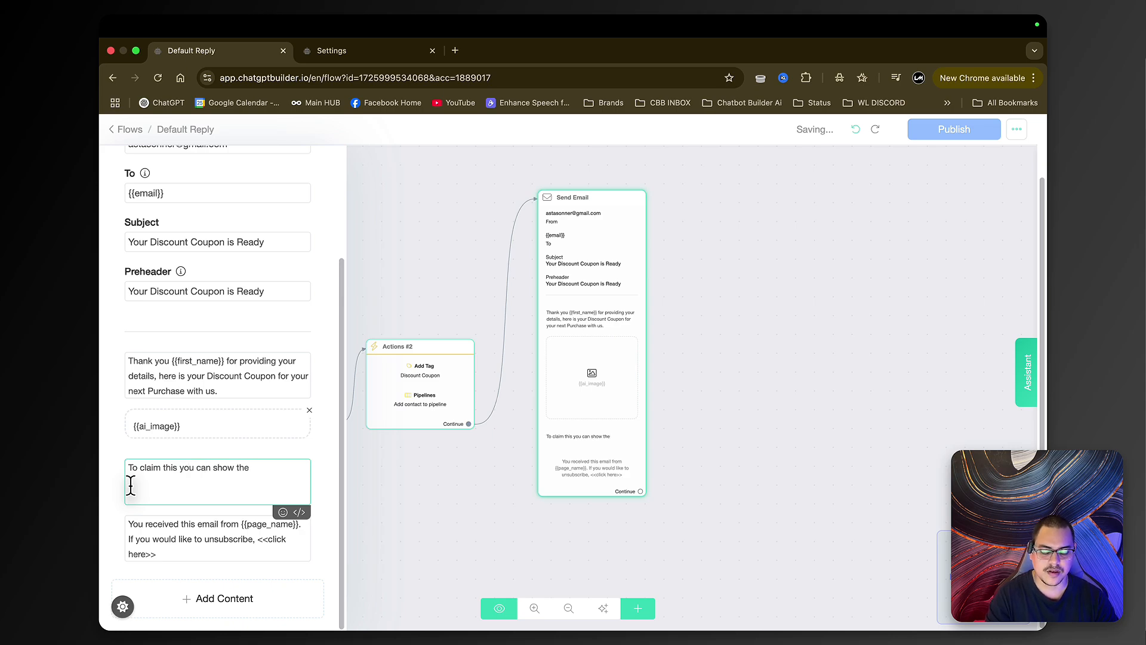
text(front of hous)
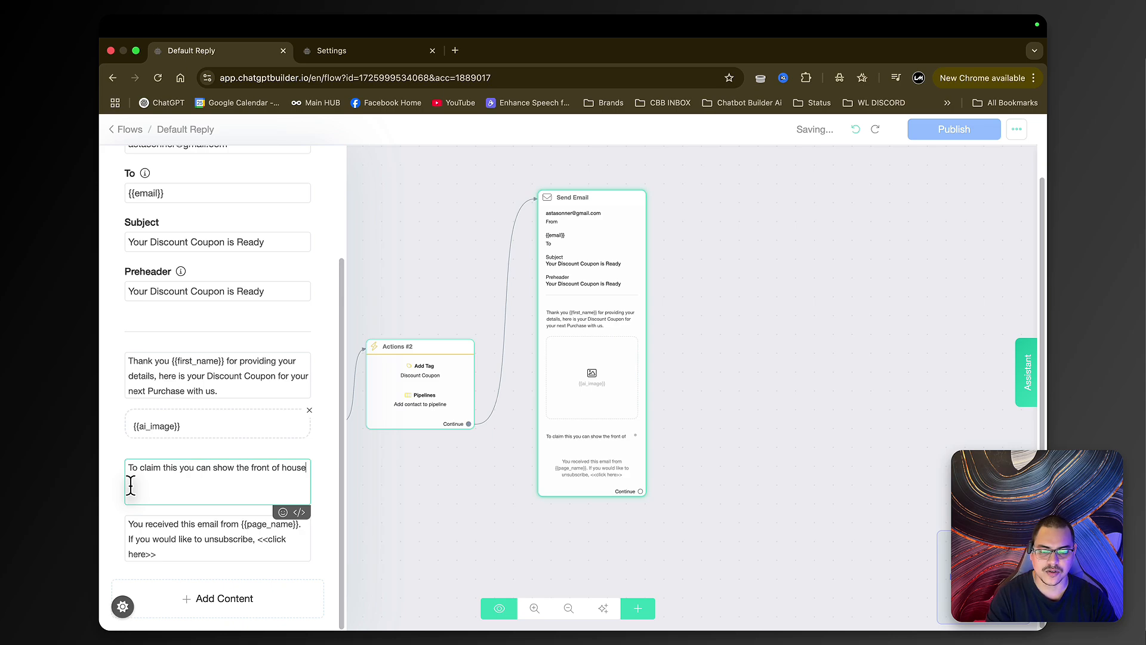
text(e)
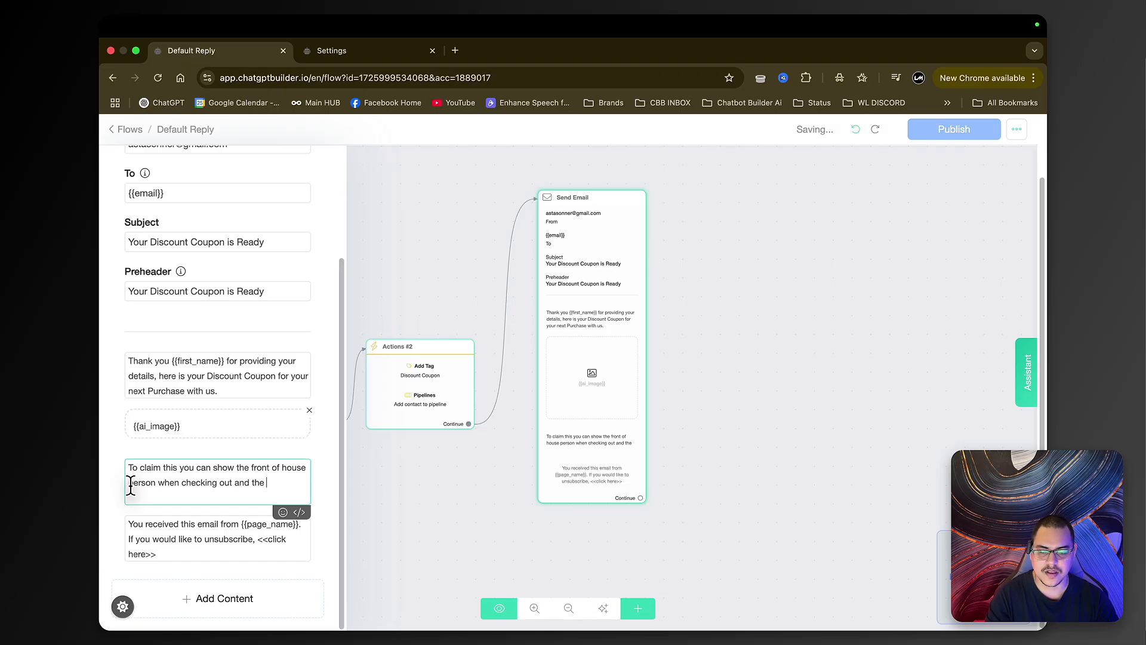
text(y will help you claim this Coupon.)
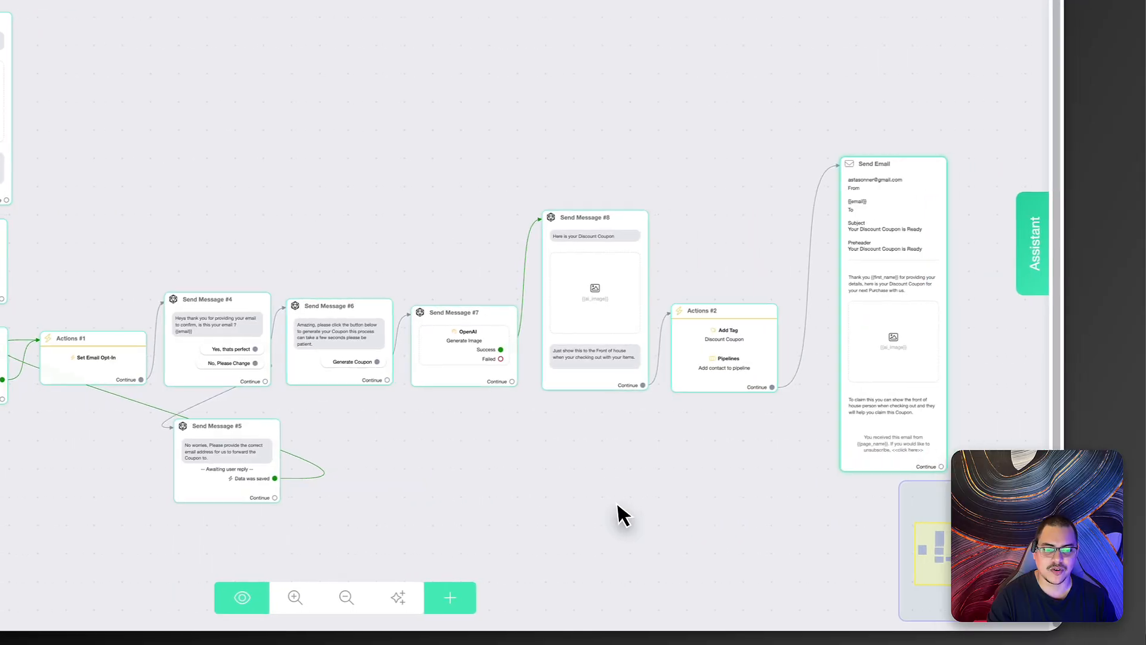
- Arrange the Send Email step beside Actions #2 and publish the Default Reply flow
scroll(608, 499, down, 2)
drag(610, 486, 588, 428)
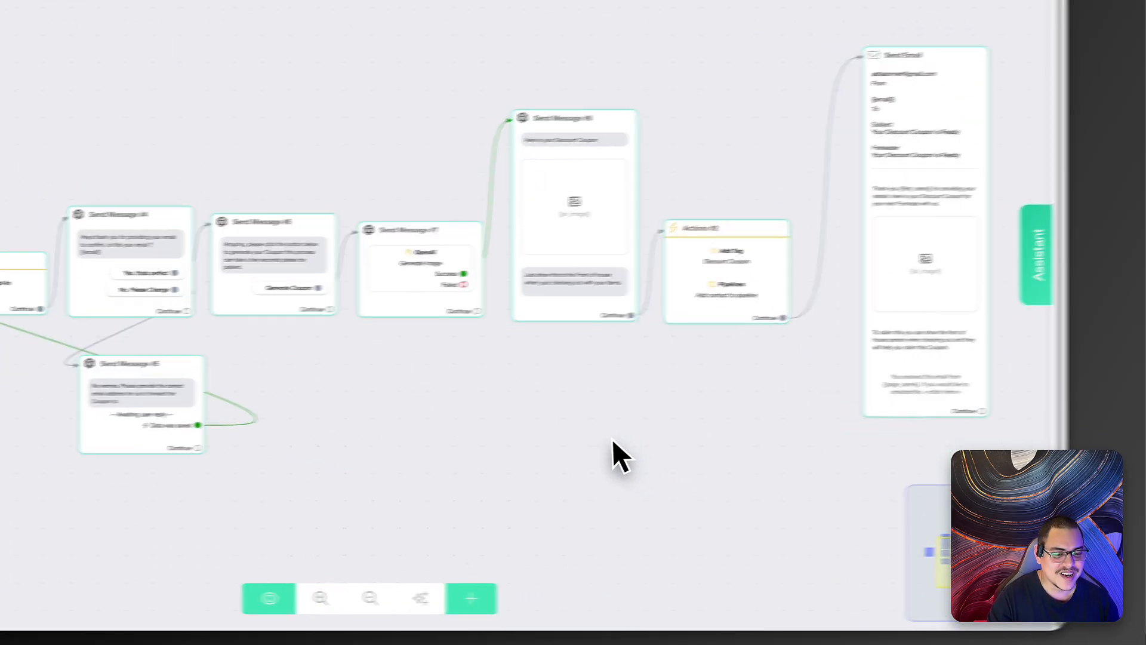
drag(613, 438, 294, 435)
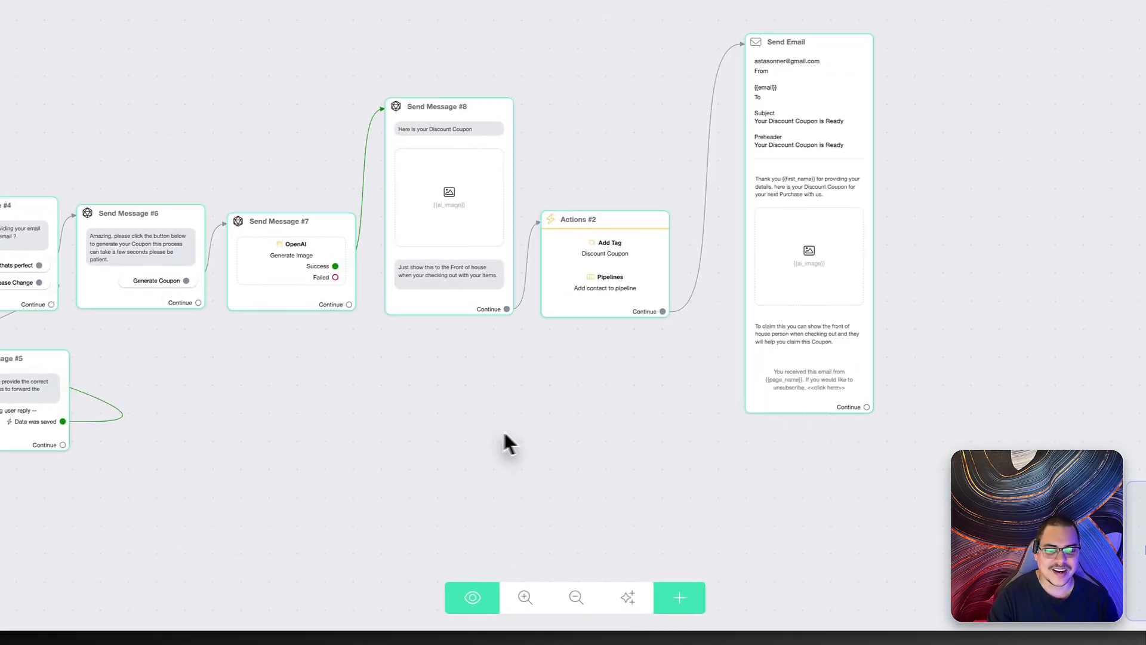
drag(622, 394, 595, 333)
scroll(604, 357, up, 2)
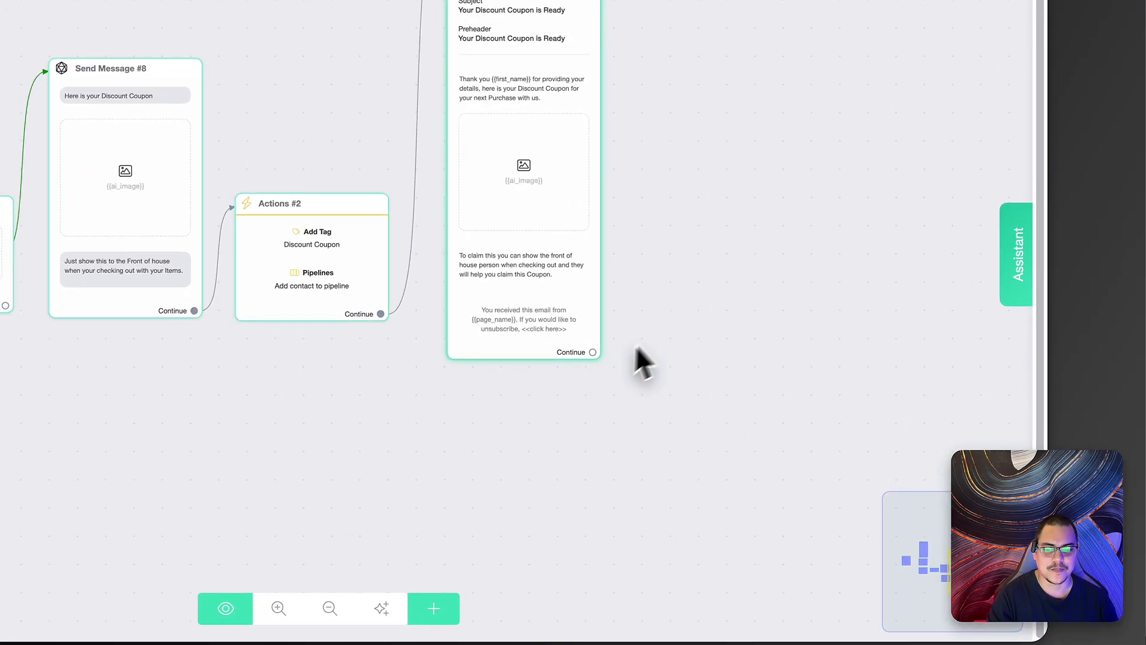
drag(683, 310, 620, 329)
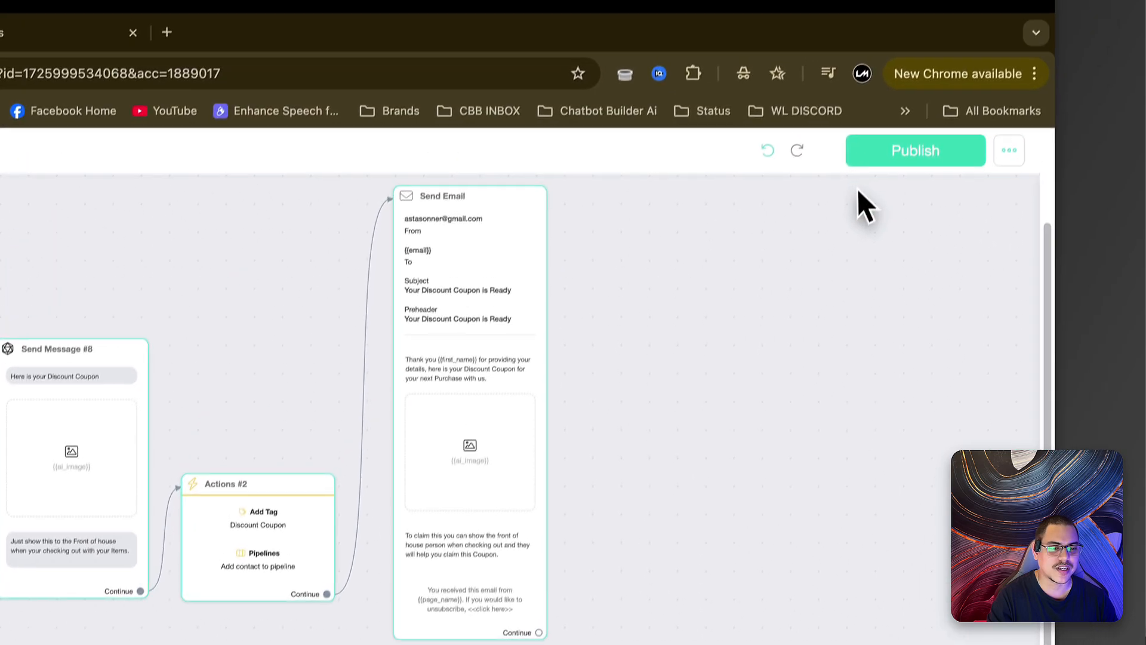
click(910, 199)
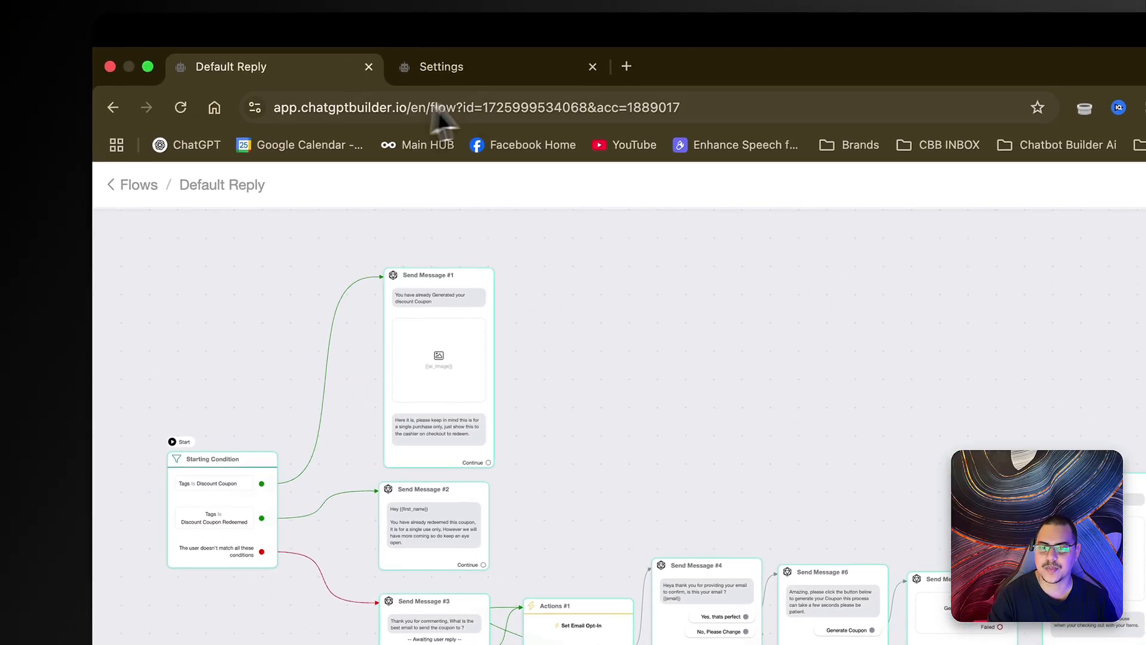
- Create a new trigger named Coupon Action for pipeline under Tools > Triggers and Actions
click(448, 54)
drag(525, 90, 355, 84)
scroll(672, 430, up, 2)
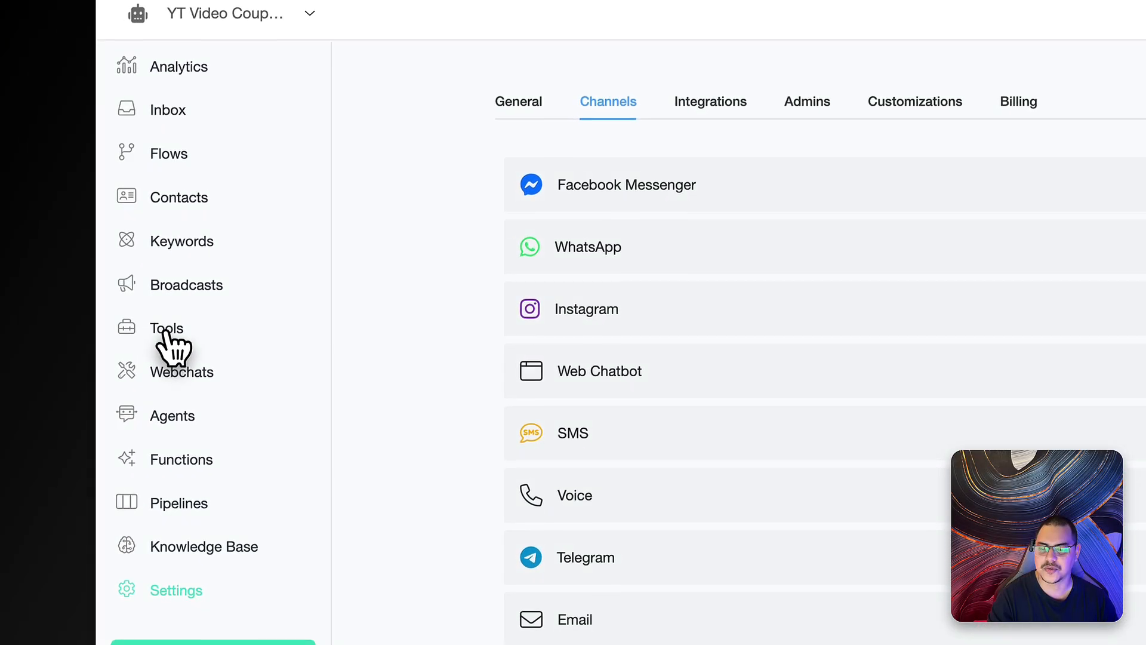
click(170, 326)
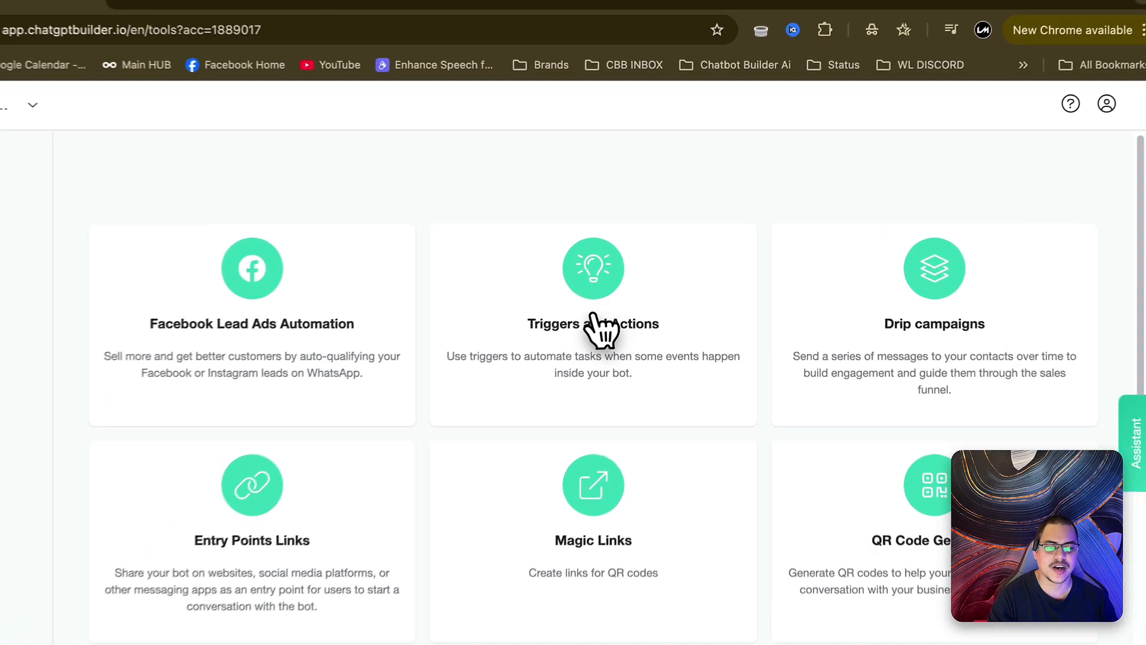
click(588, 339)
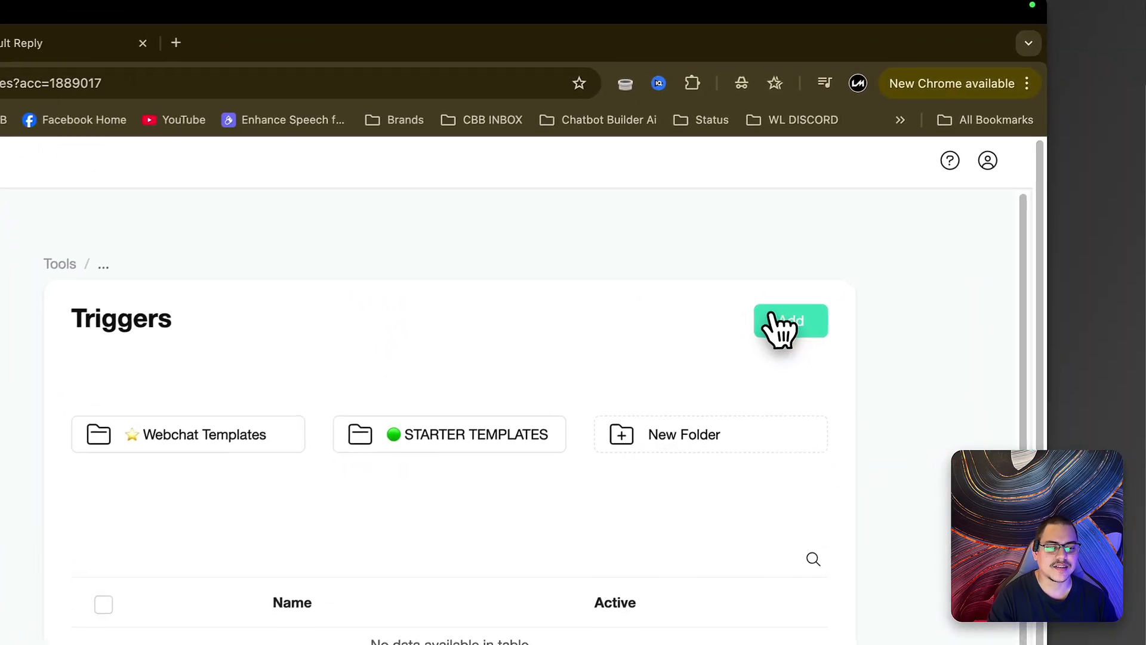
click(928, 261)
click(483, 284)
text(Coup)
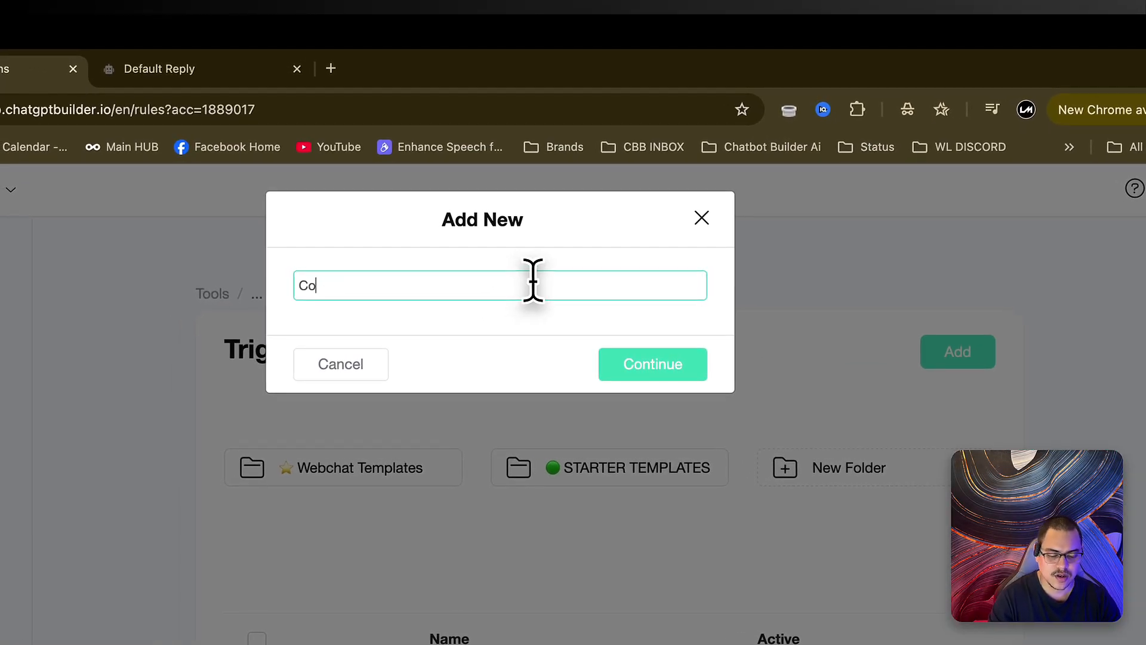
text(on Action for pipeline)
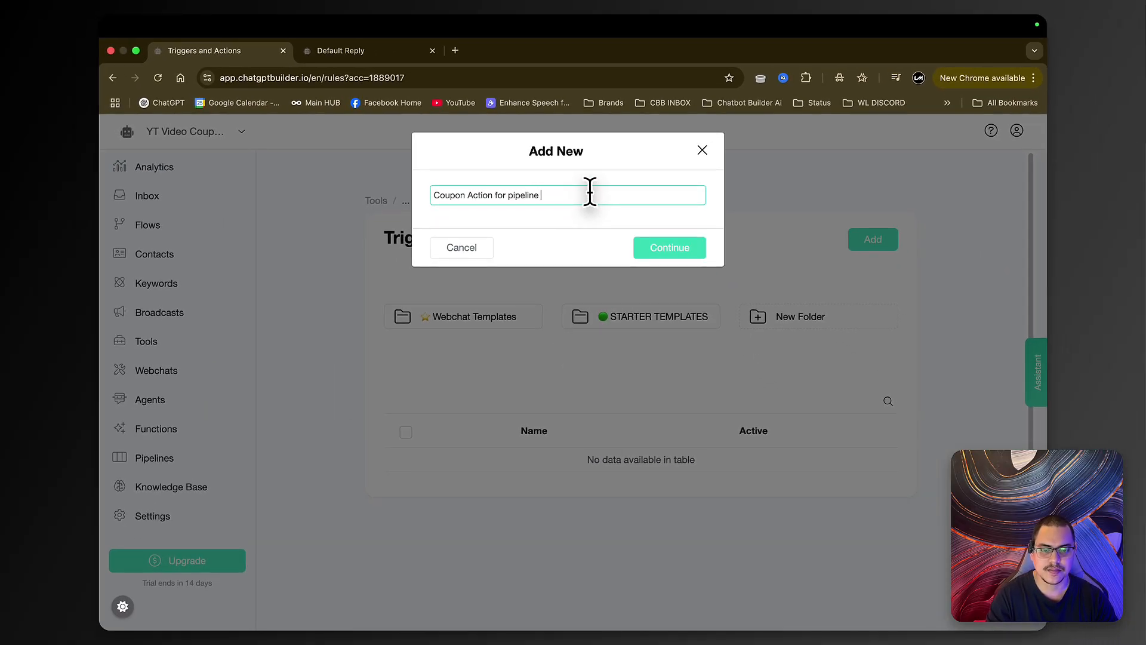
click(671, 249)
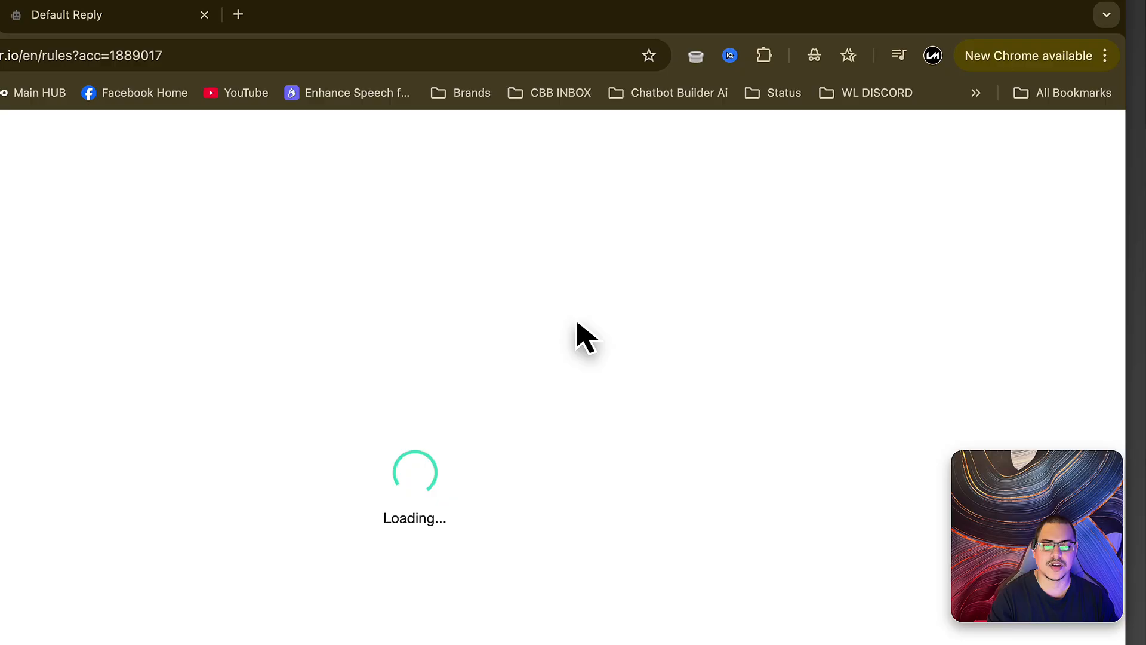
- Make it fire when an opportunity moves to the Custom board's Coupon Redeemed stage
click(531, 295)
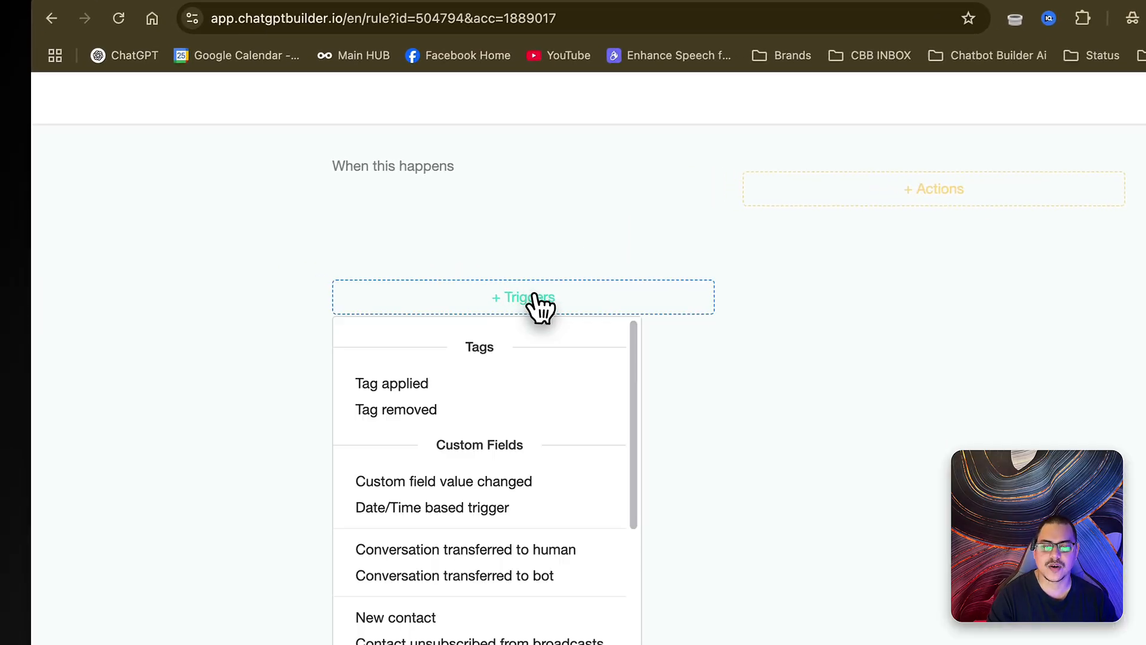
scroll(615, 418, down, 5)
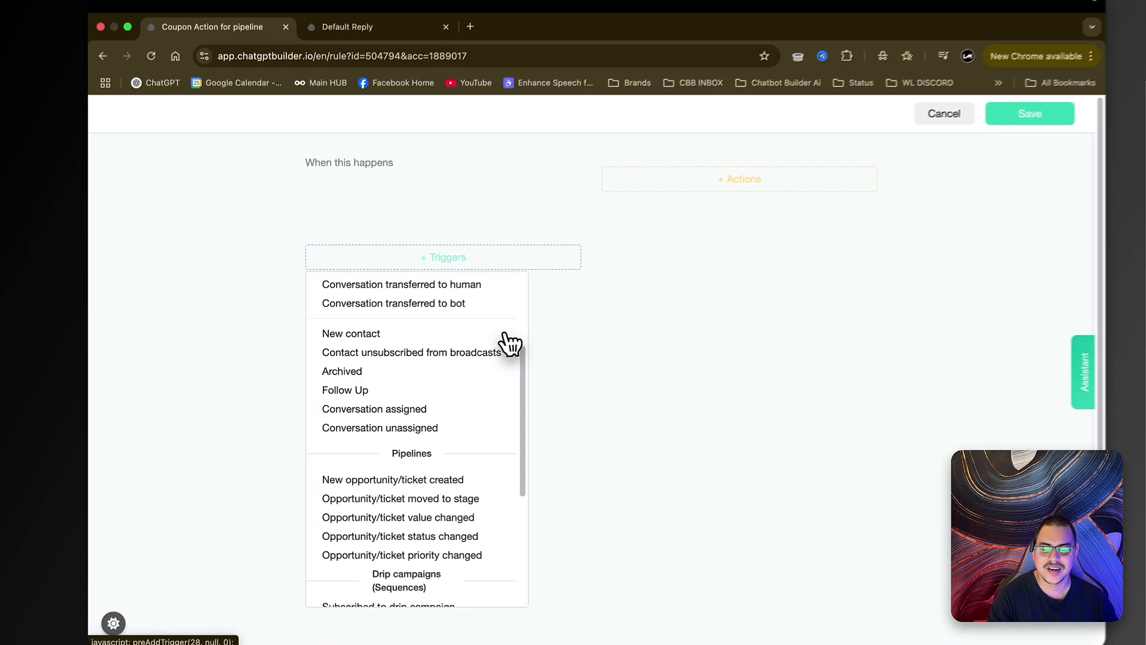
scroll(501, 345, down, 5)
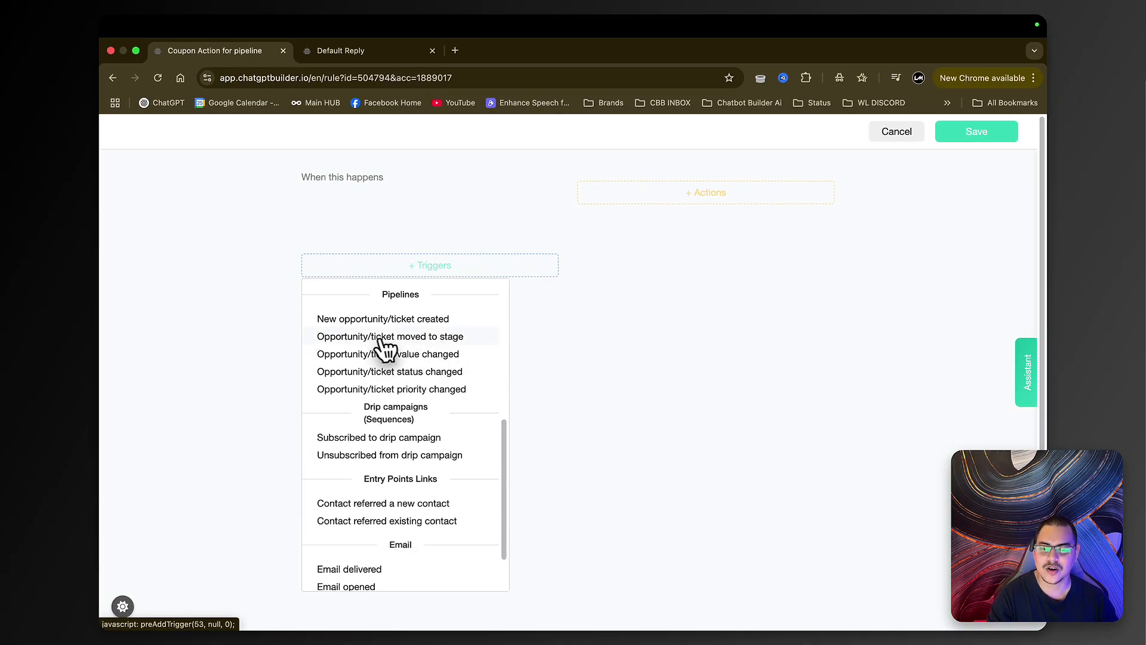
click(448, 341)
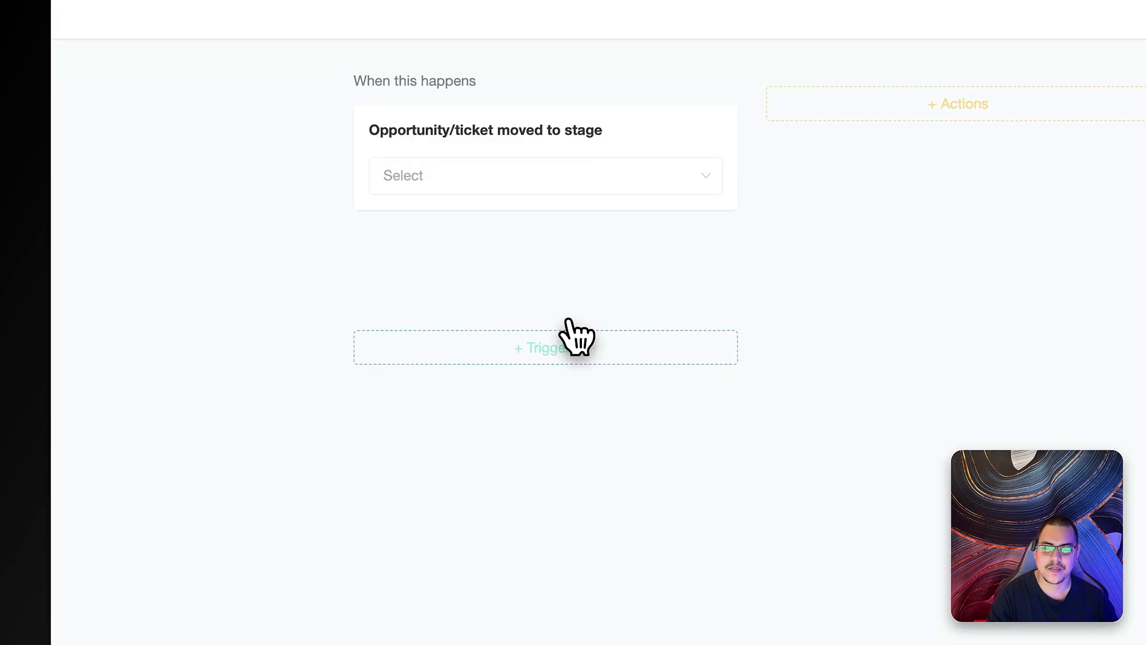
click(613, 245)
click(513, 292)
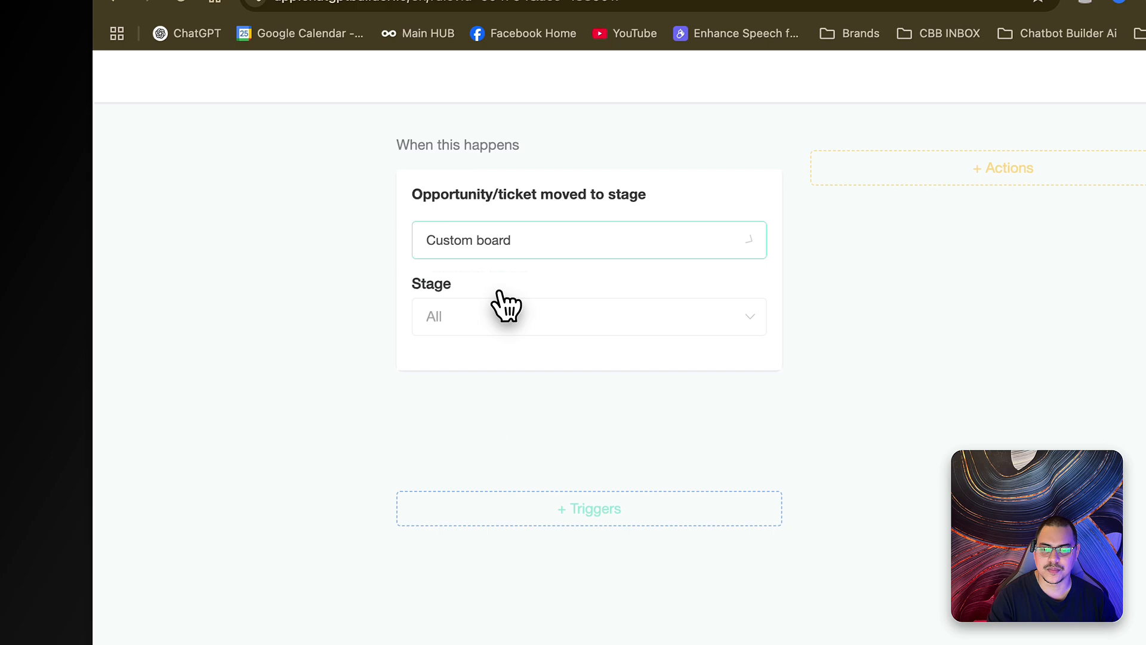
click(558, 307)
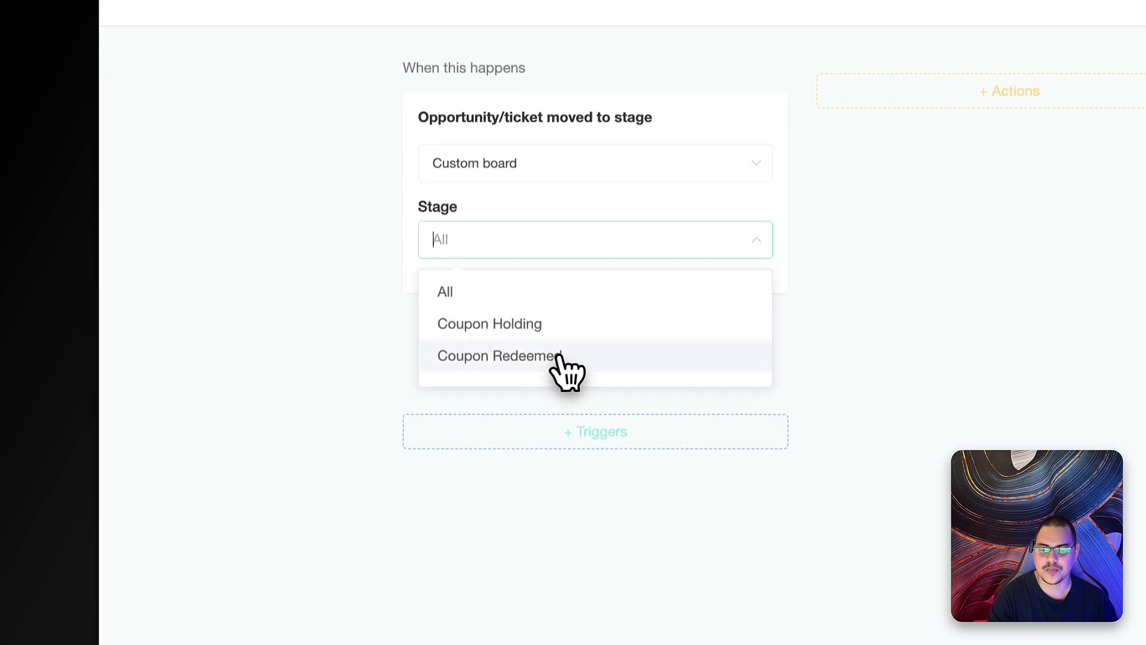
click(534, 331)
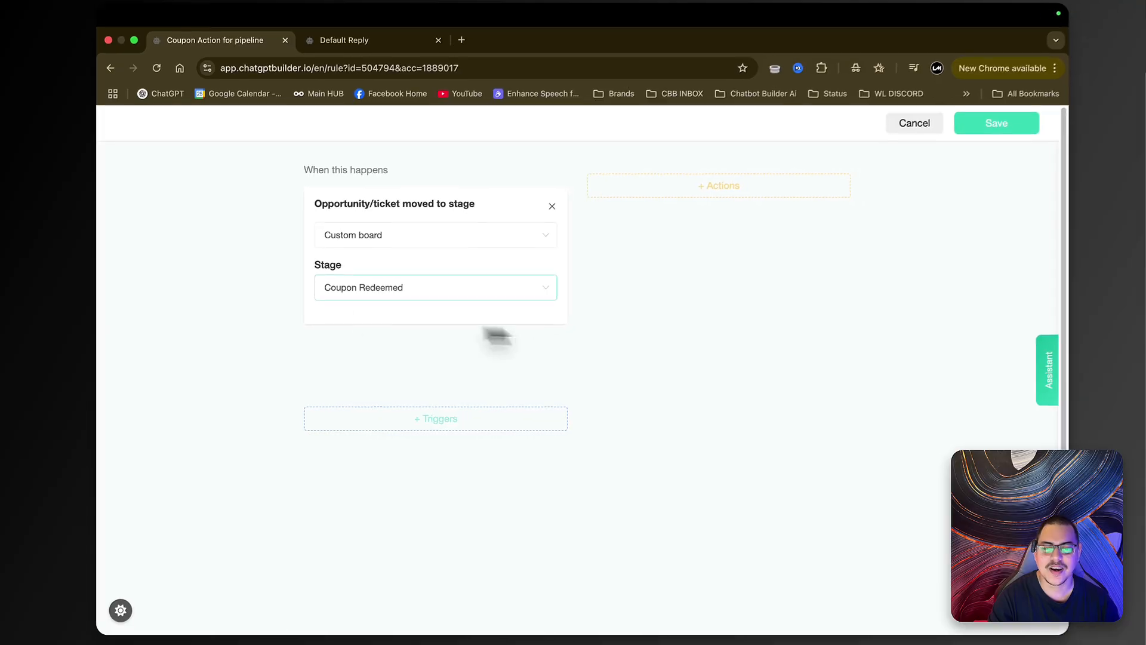
- Add an Add Tag action applying the Discount Coupon Redeemed tag
click(742, 189)
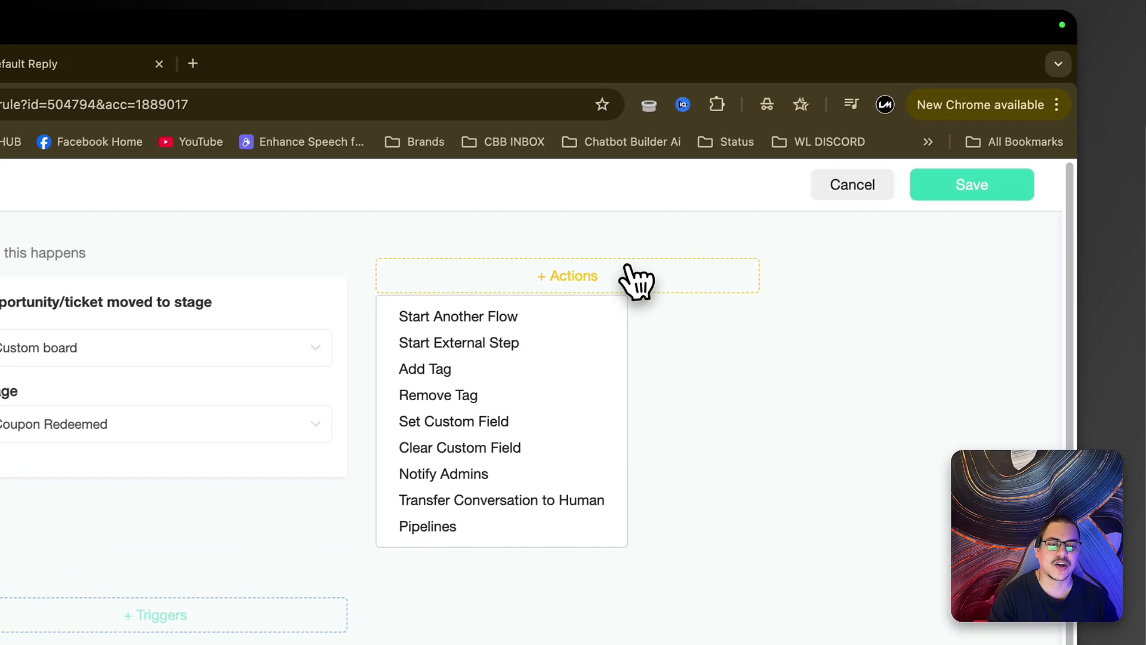
click(465, 374)
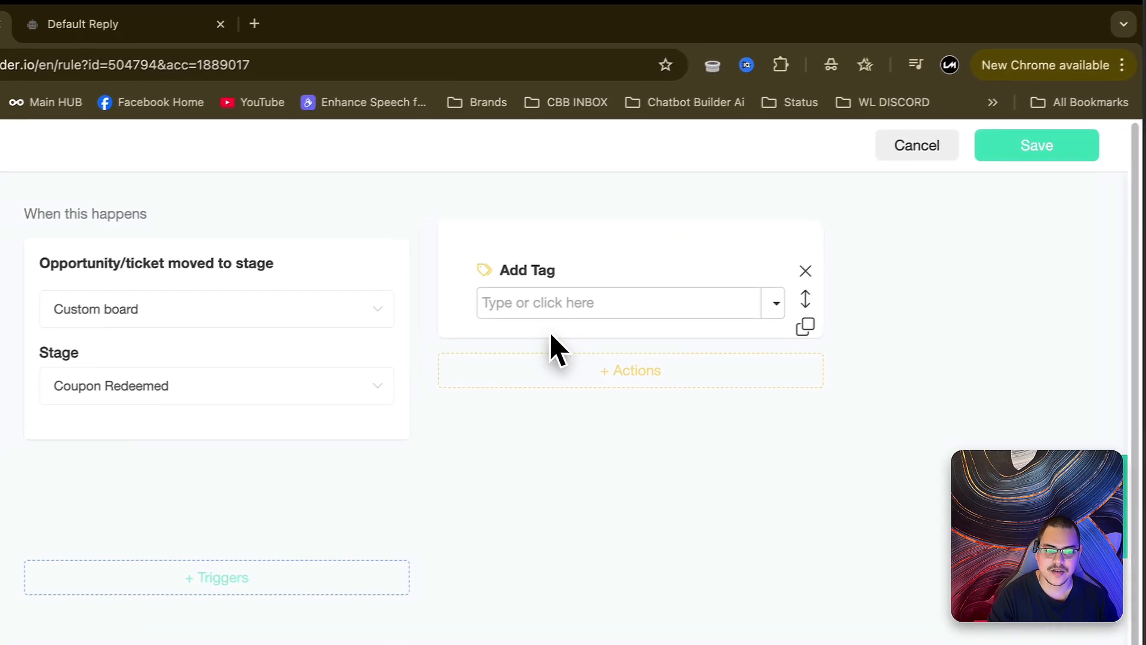
click(776, 303)
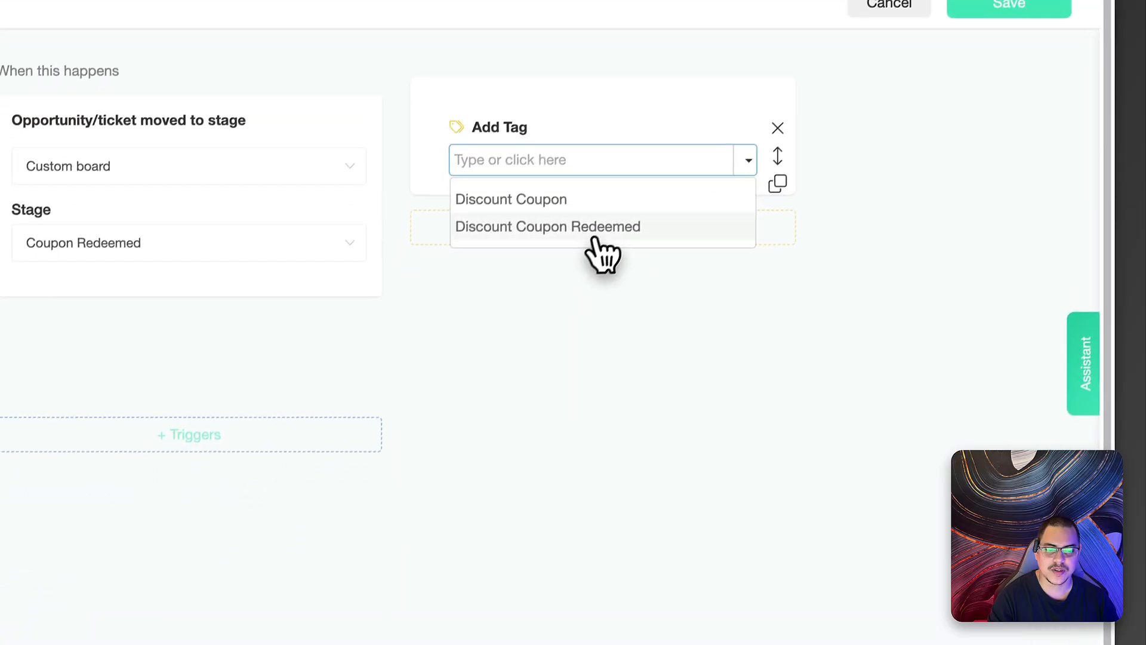
click(595, 235)
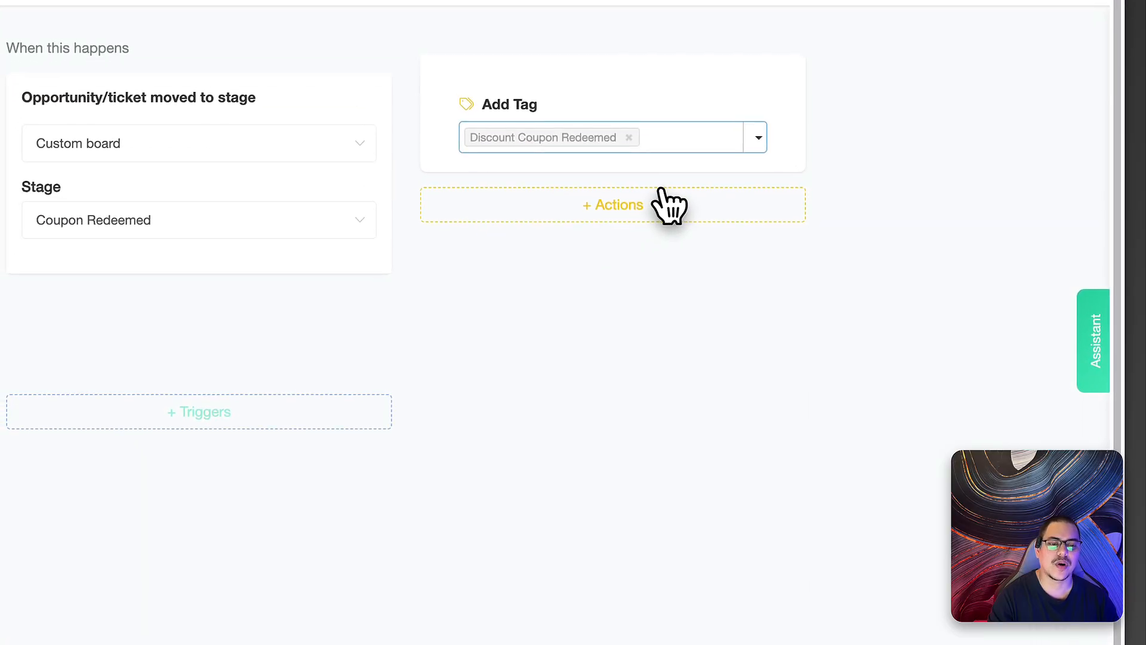
- Add a Remove Tag action that removes the Discount Coupon tag
click(691, 198)
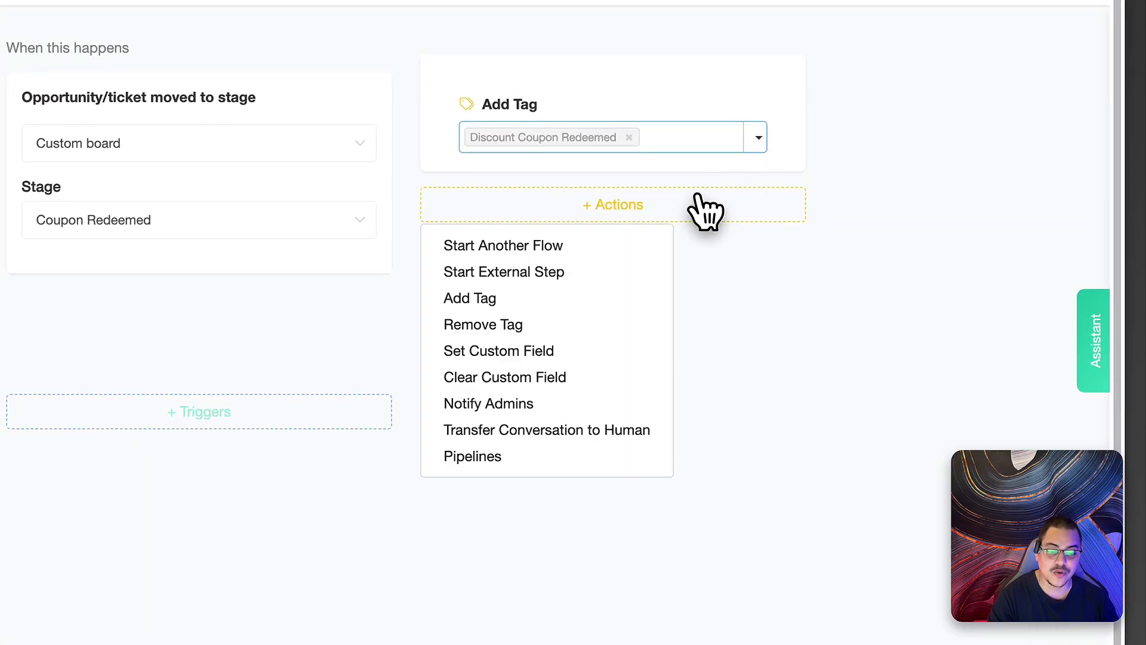
click(590, 326)
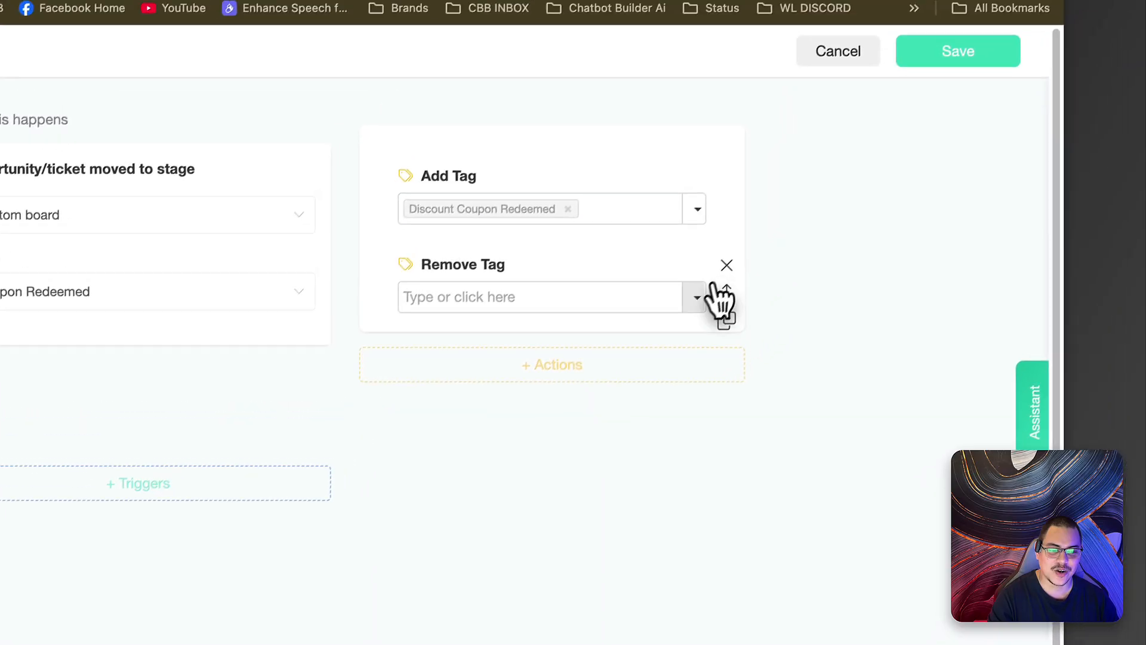
click(756, 227)
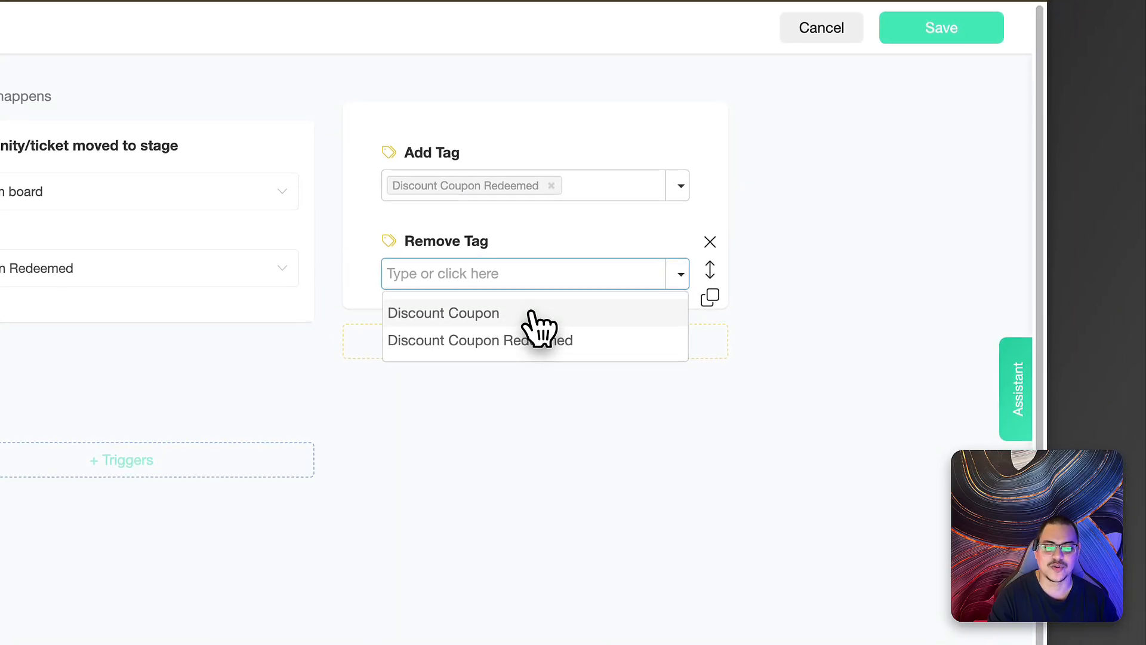
click(533, 345)
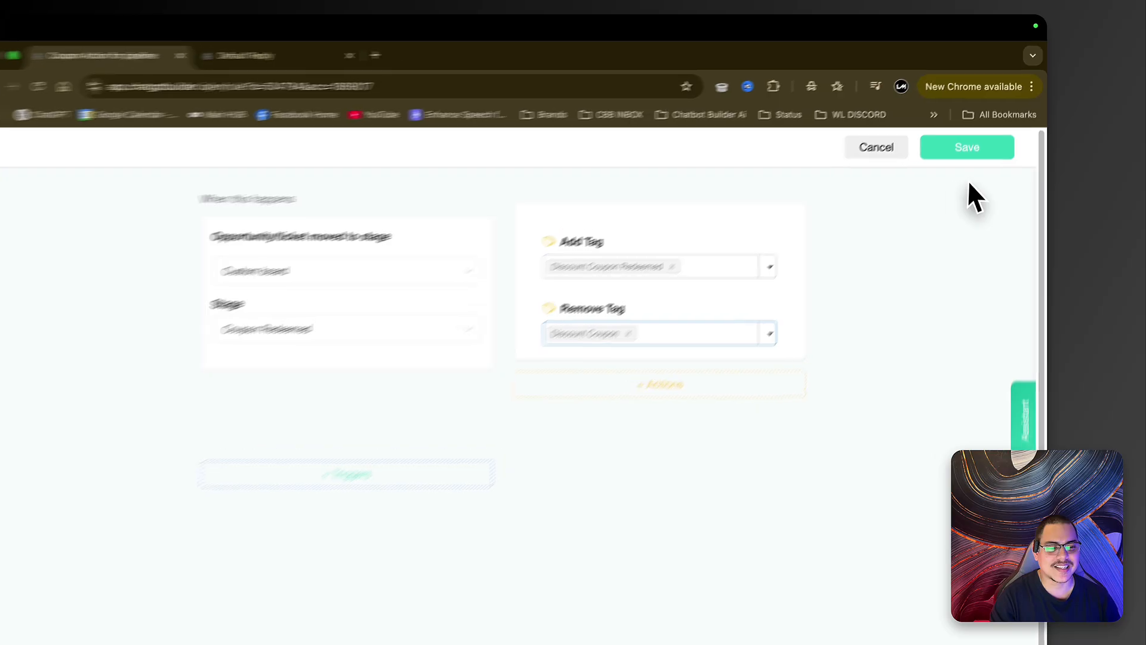
- Save the trigger, switch it to Active, and open the Custom board from Pipelines
click(963, 153)
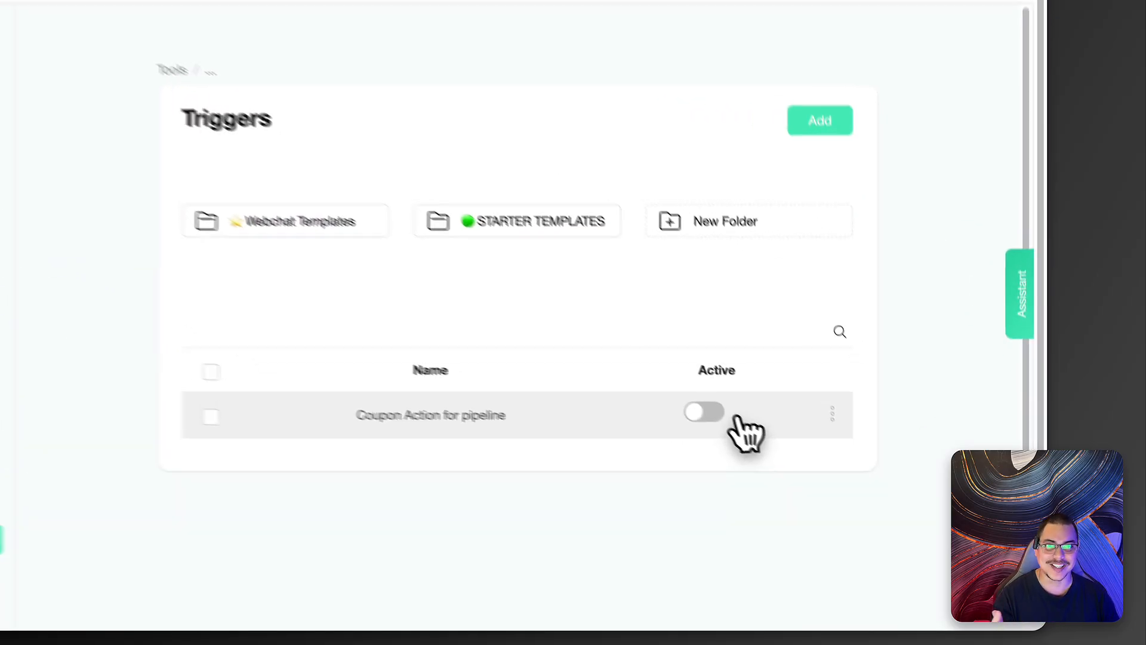
click(682, 385)
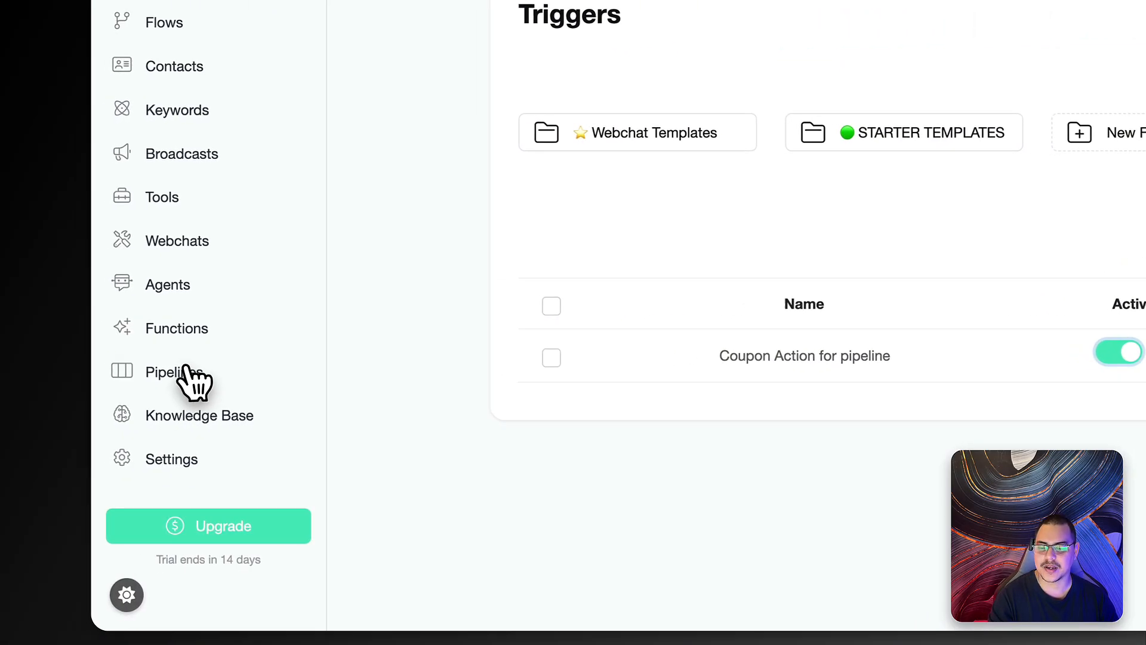
click(194, 373)
click(675, 327)
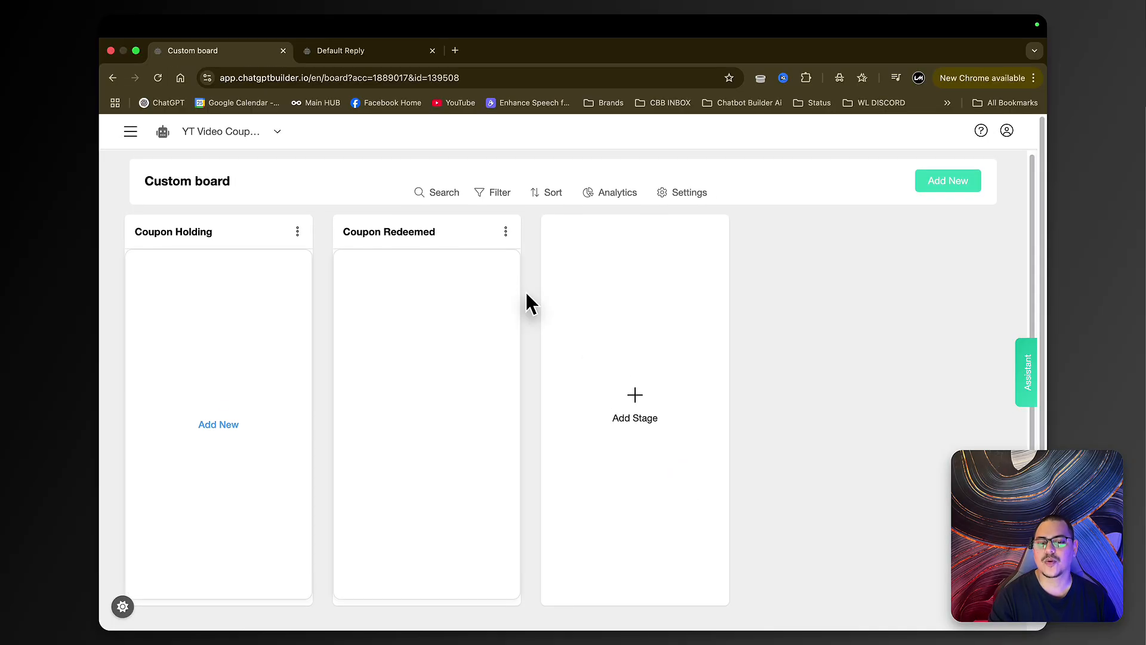
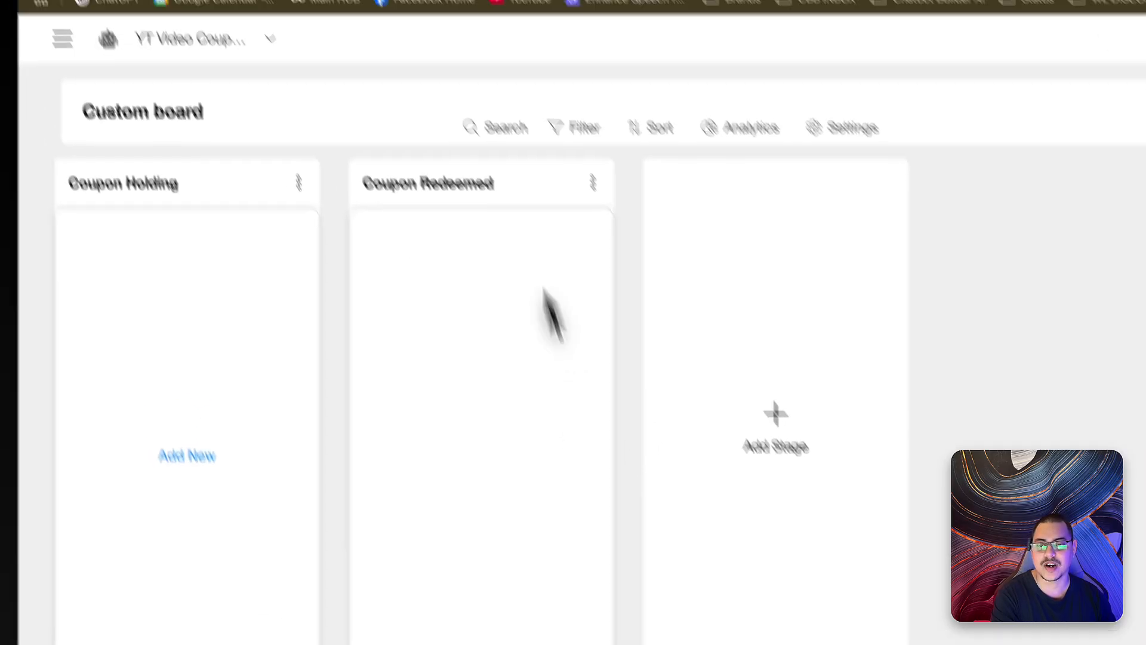
- Switch back to the Default Reply flow canvas with its Discount Coupon tag branches
click(471, 33)
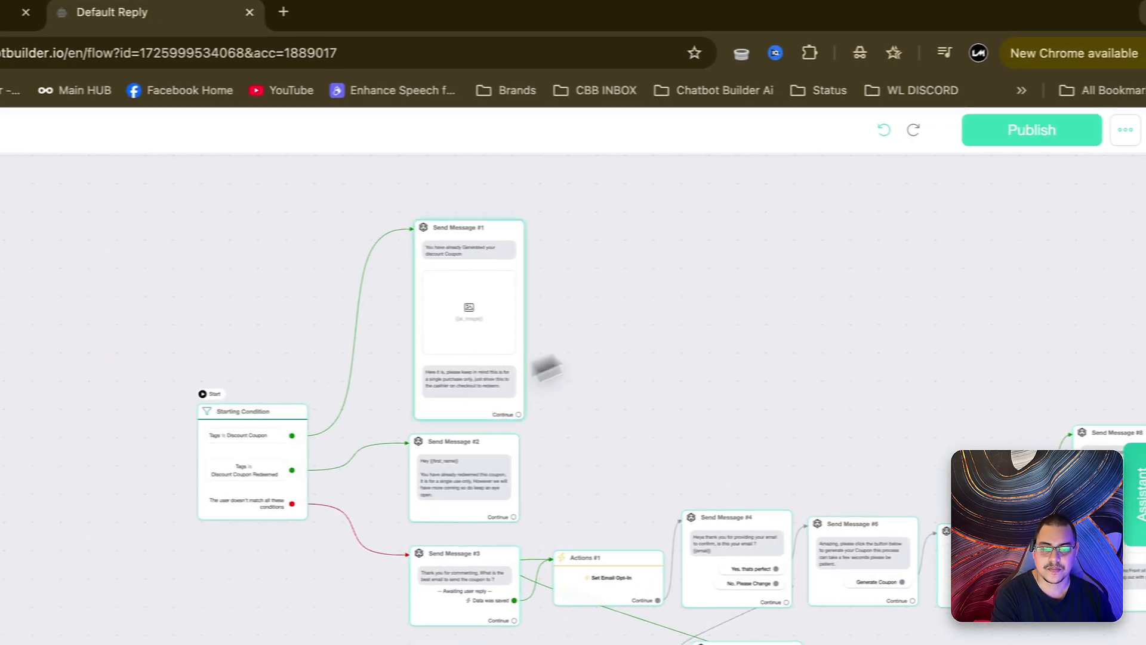
scroll(293, 434, up, 5)
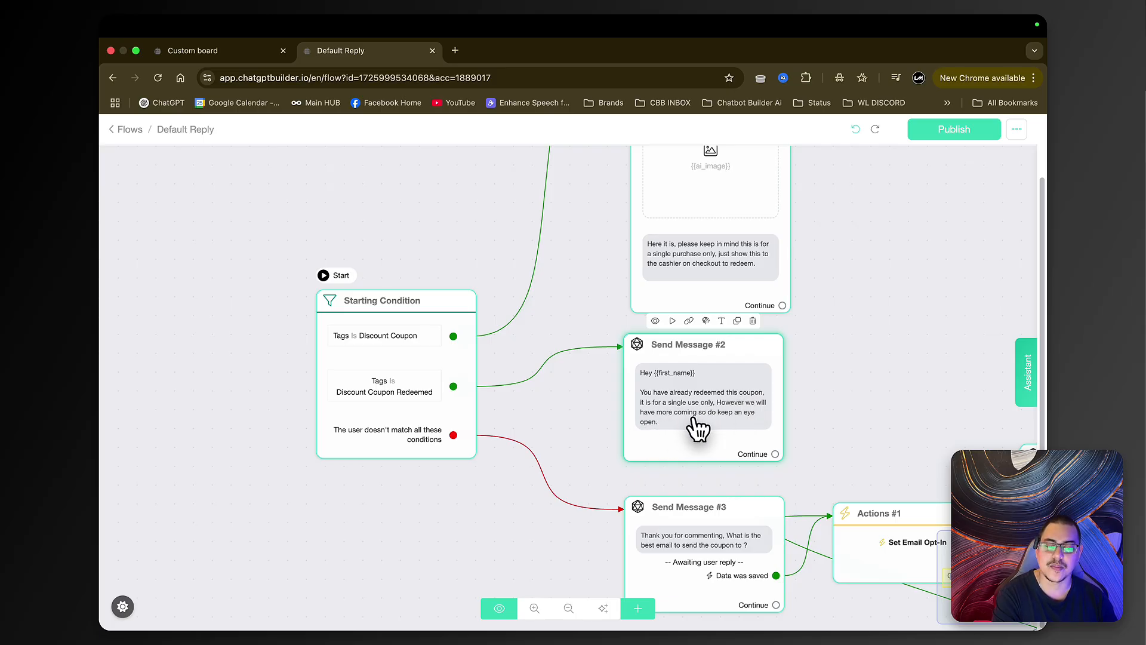
- Bring Send Message #1 into view and rename it Discount Coupon
scroll(864, 371, down, 3)
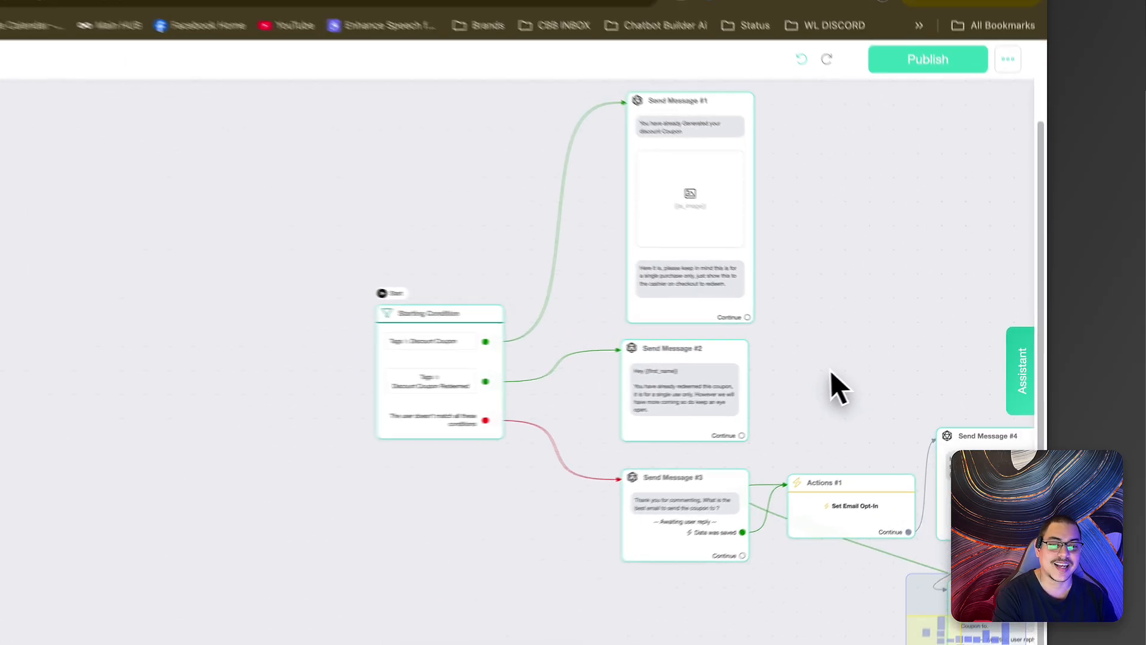
drag(866, 344, 675, 331)
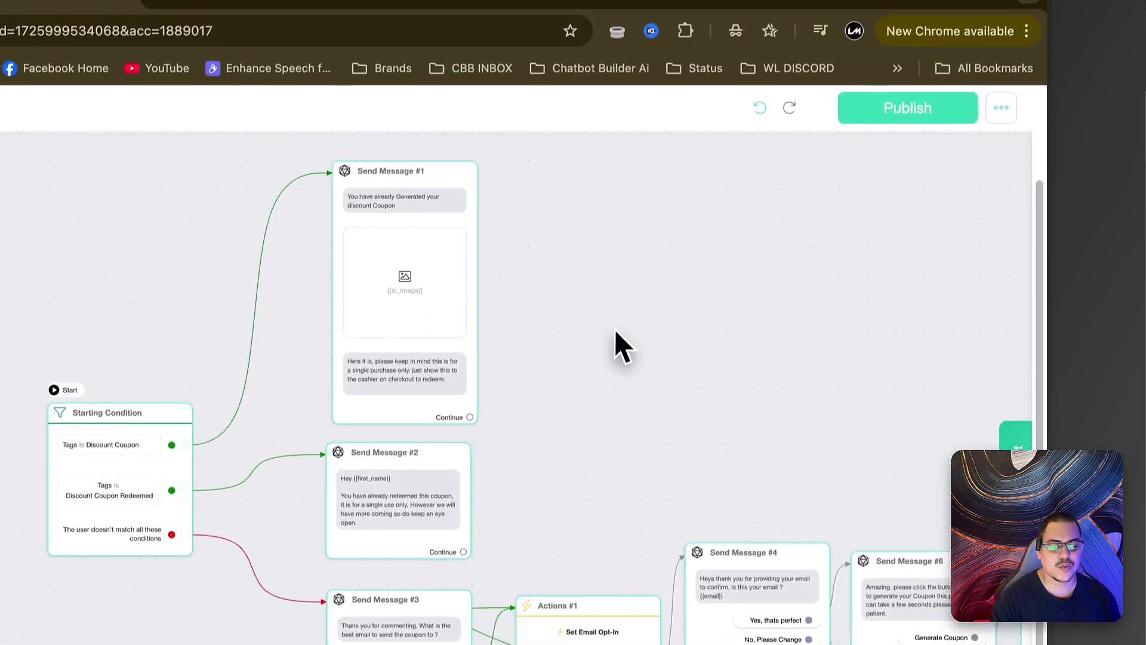
scroll(614, 325, up, 4)
drag(550, 246, 623, 392)
drag(648, 308, 648, 286)
mouse_move(474, 190)
click(425, 120)
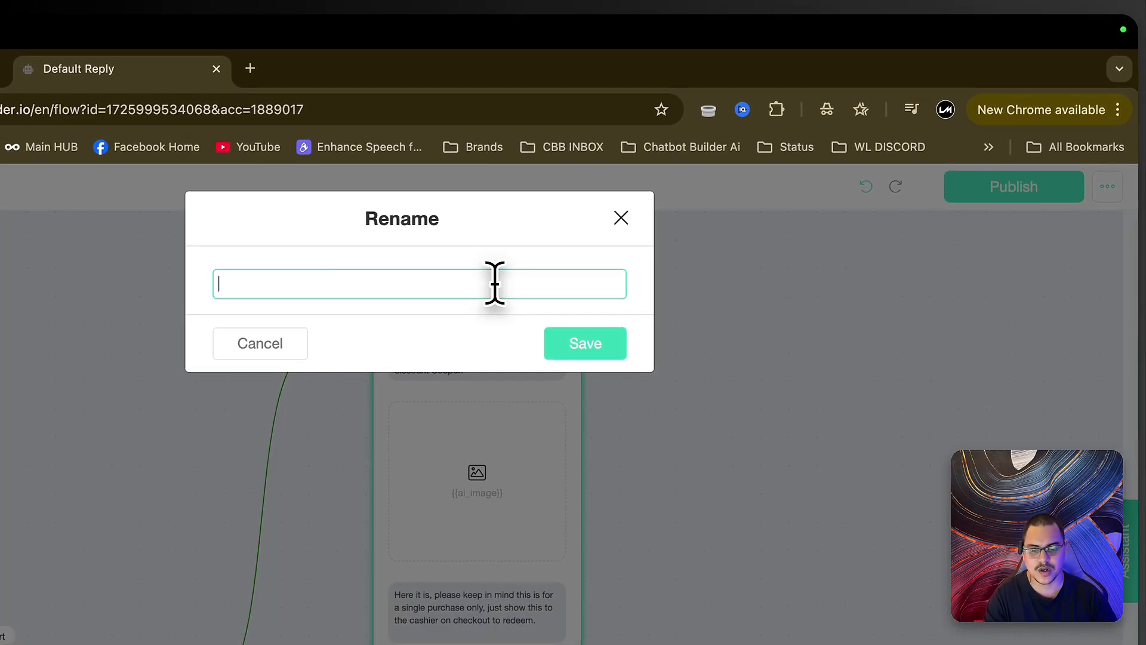
text(Discount Coupon)
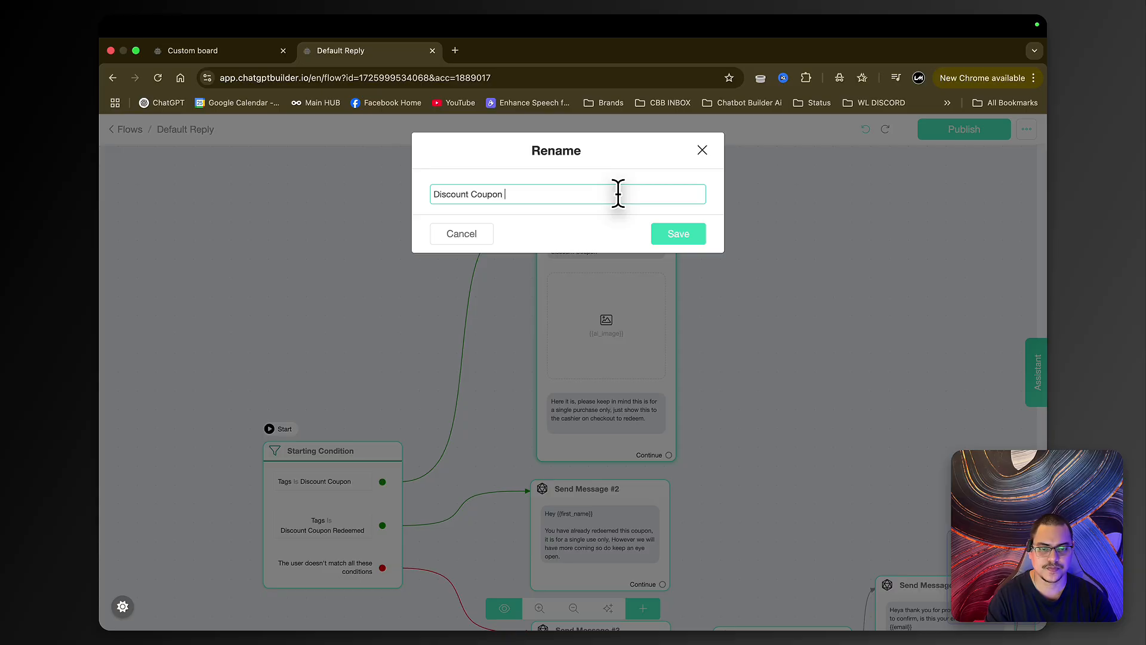
key(Return)
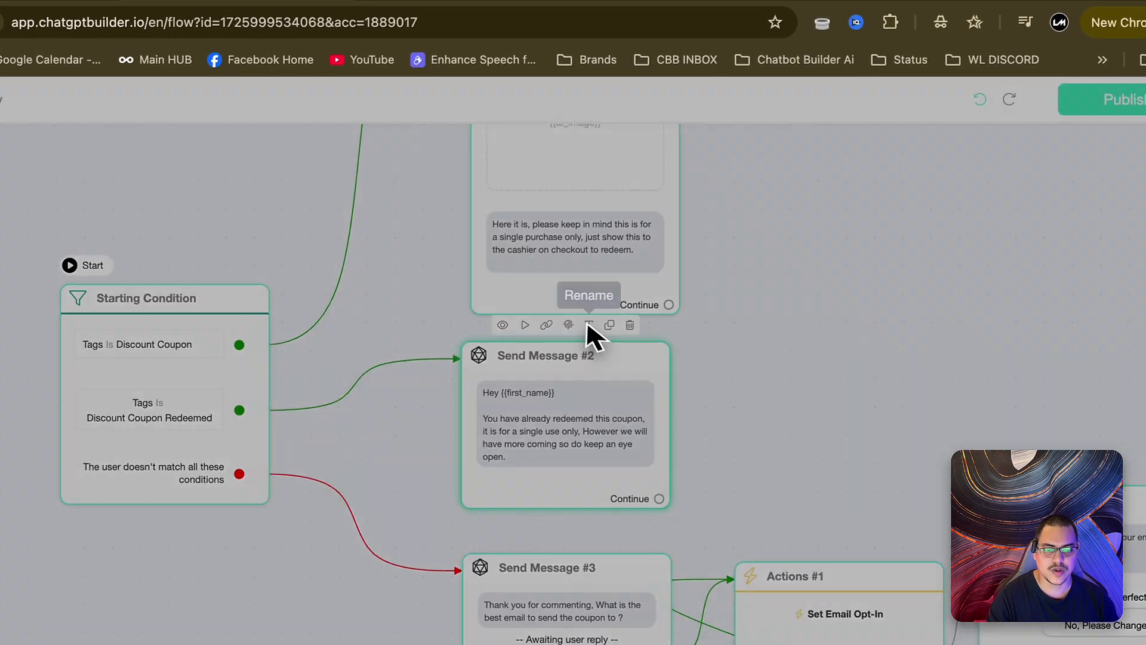
- Rename Send Message #2 to Discount Coupon Redeemed, correcting the 'Dicount' typo
click(394, 283)
double_click(322, 149)
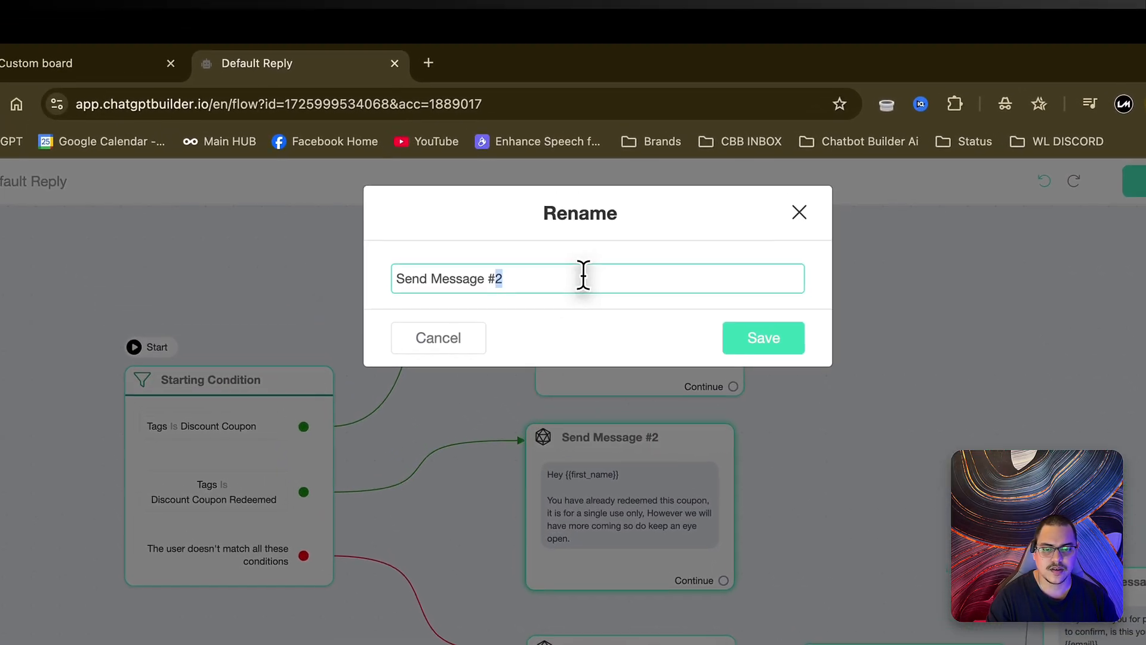
key(super+a)
text(Dicount Co)
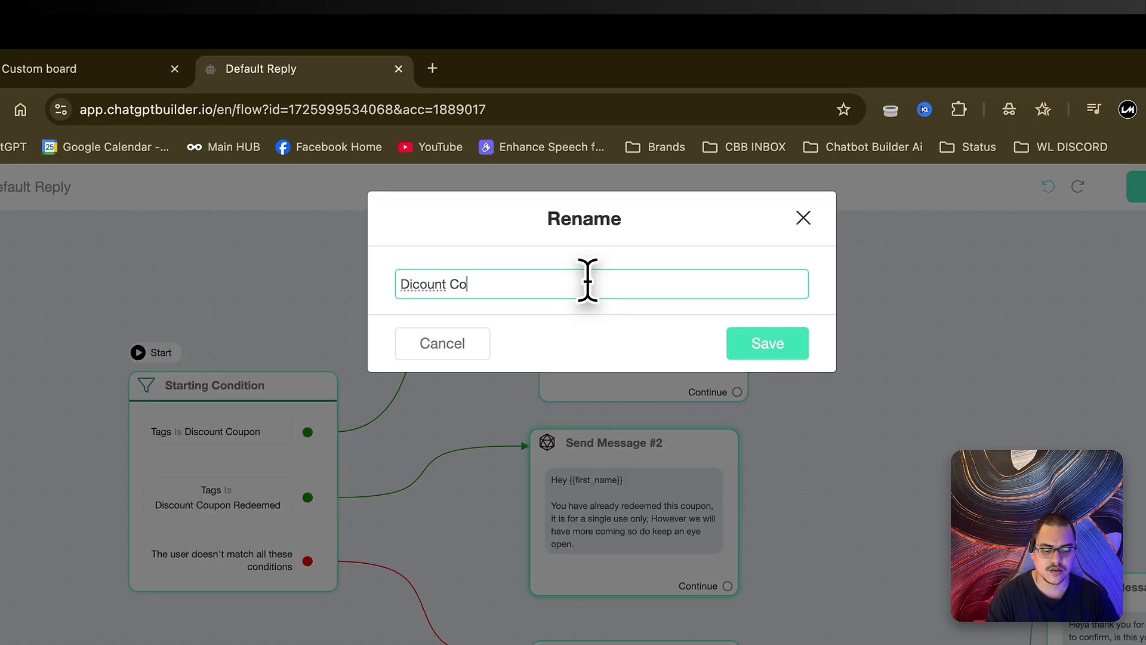
text(upon Redeemed)
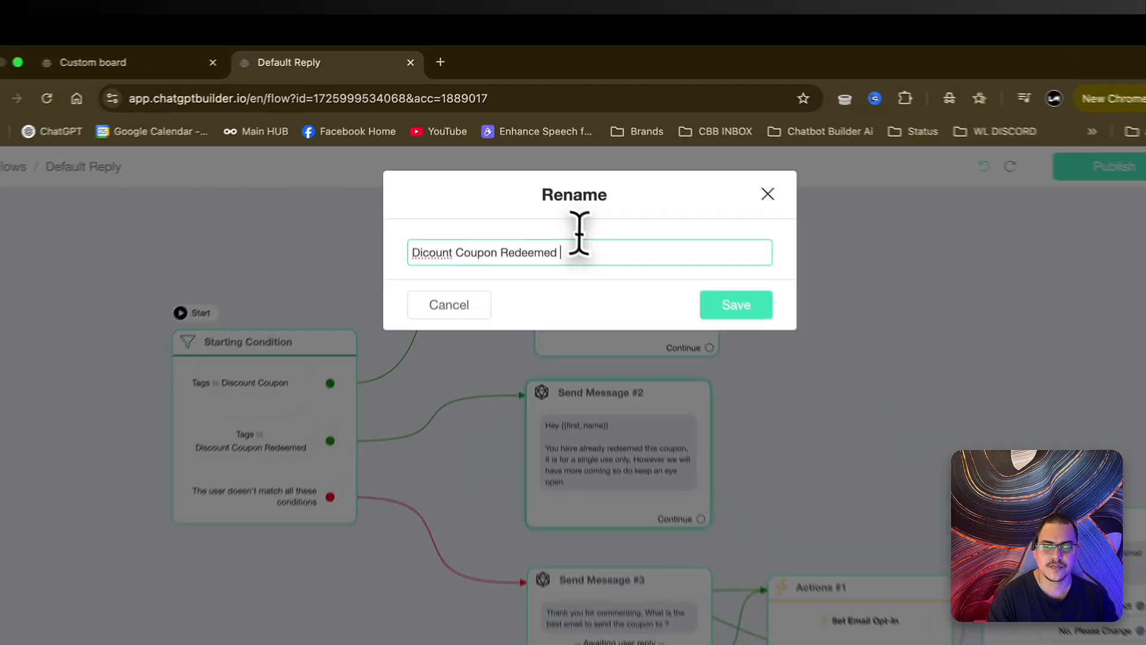
right_click(460, 194)
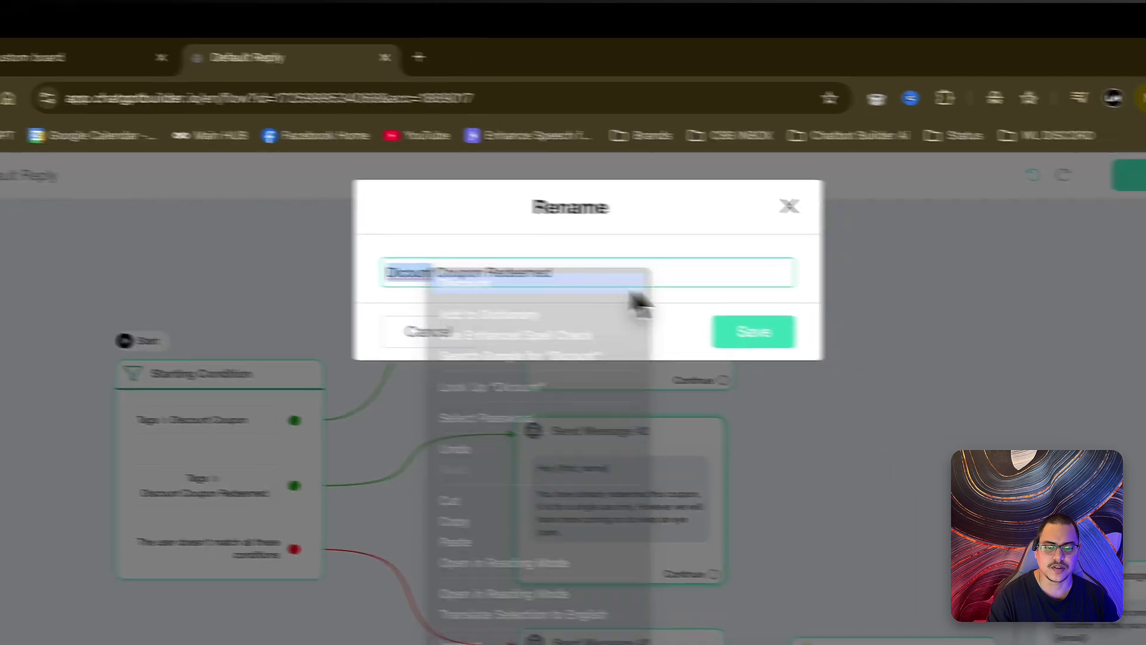
click(633, 285)
click(754, 332)
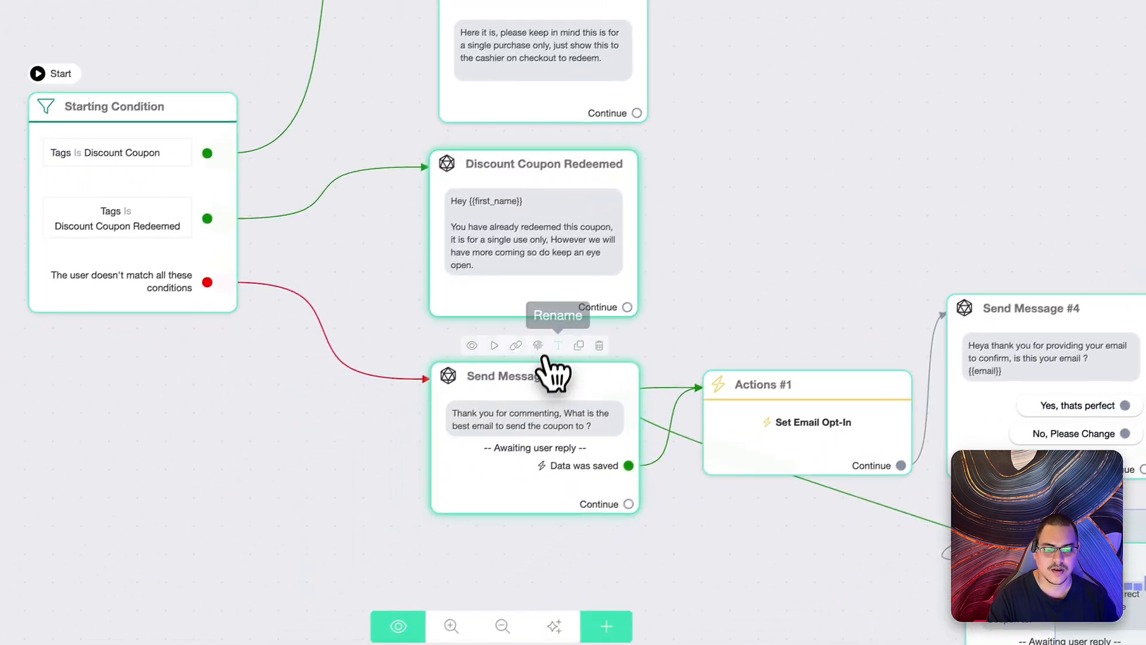
- Rename Send Message #3 to New Contact
click(462, 418)
key(super+a)
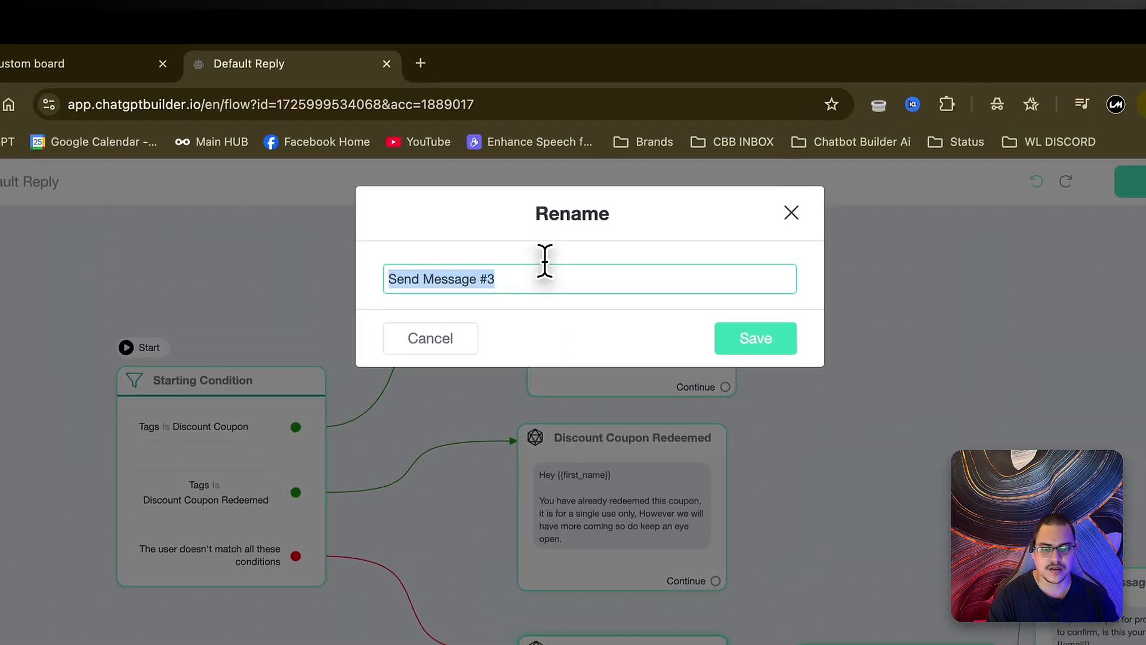
text(New Contact)
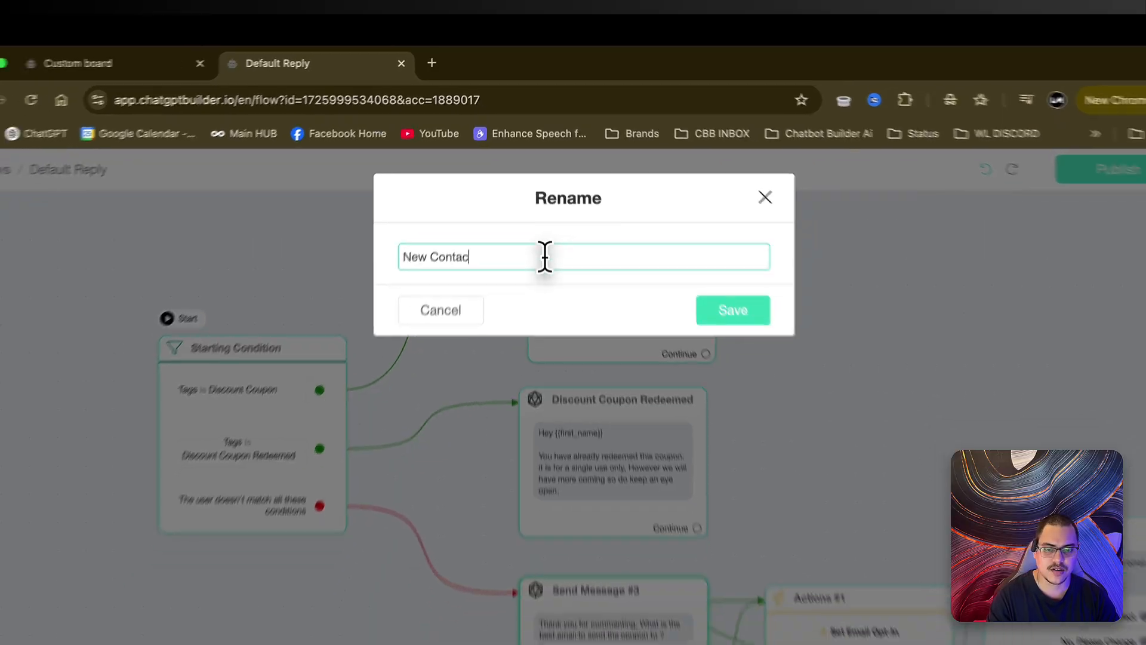
key(Return)
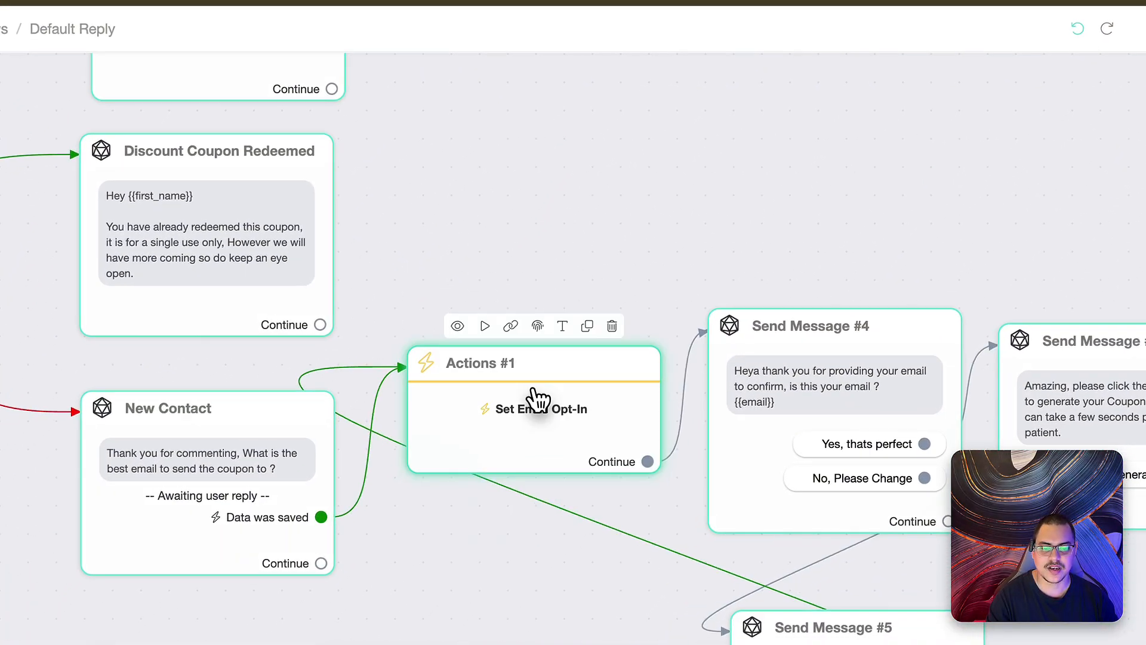
- Rename the Actions #1 step to Email Opt In
click(555, 394)
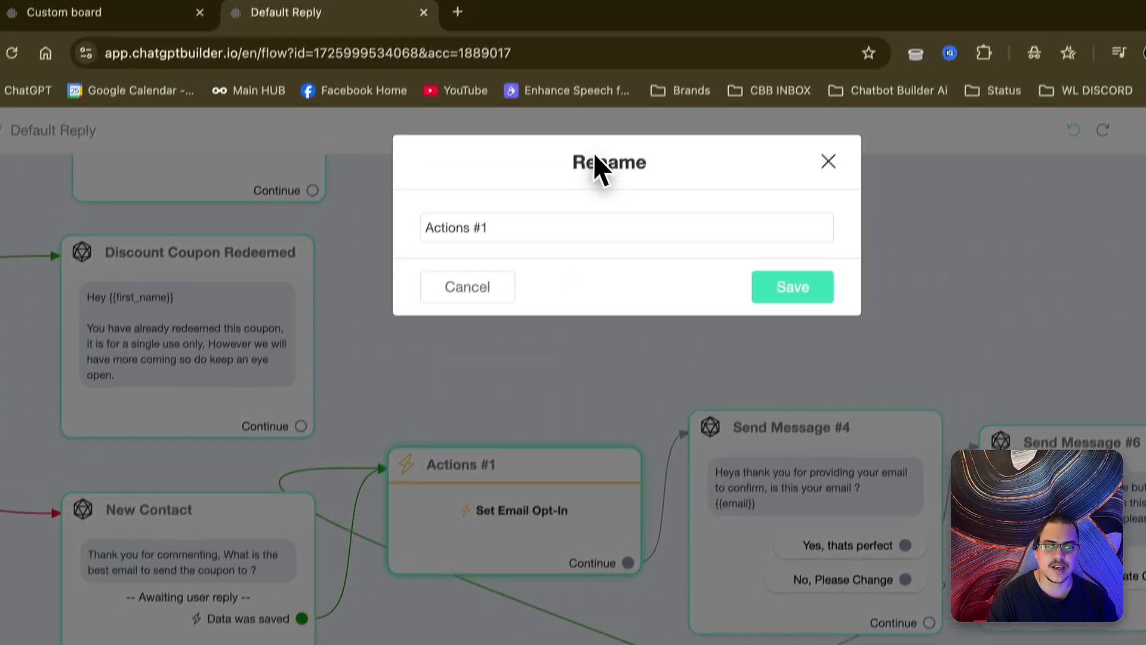
click(565, 226)
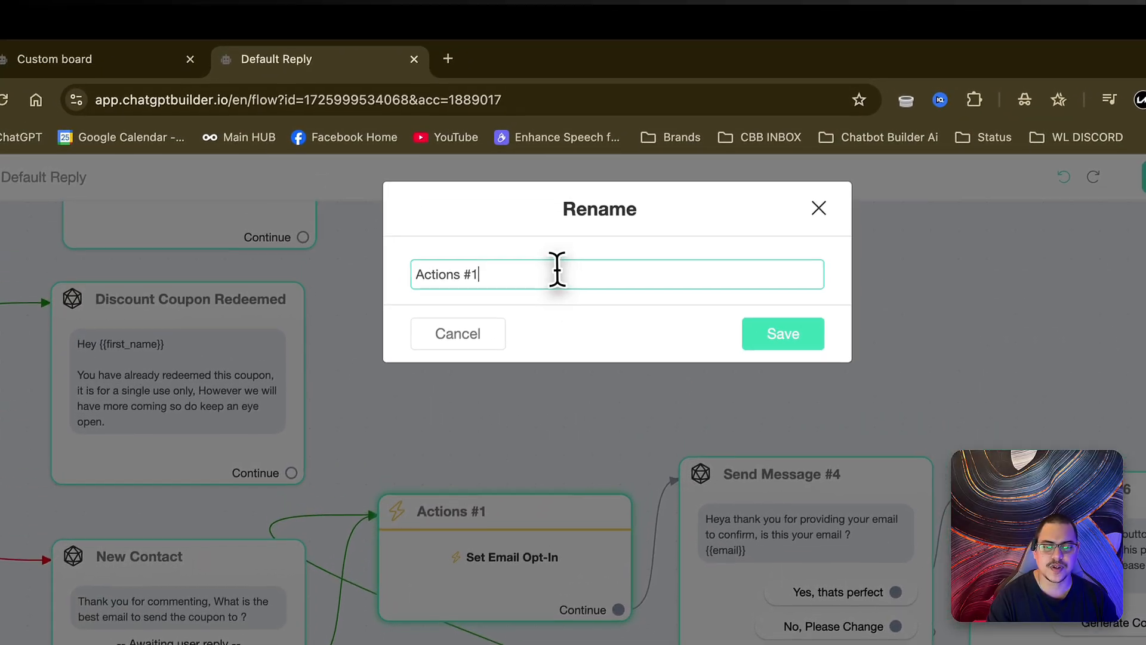
triple_click(561, 226)
text(Email Opt )
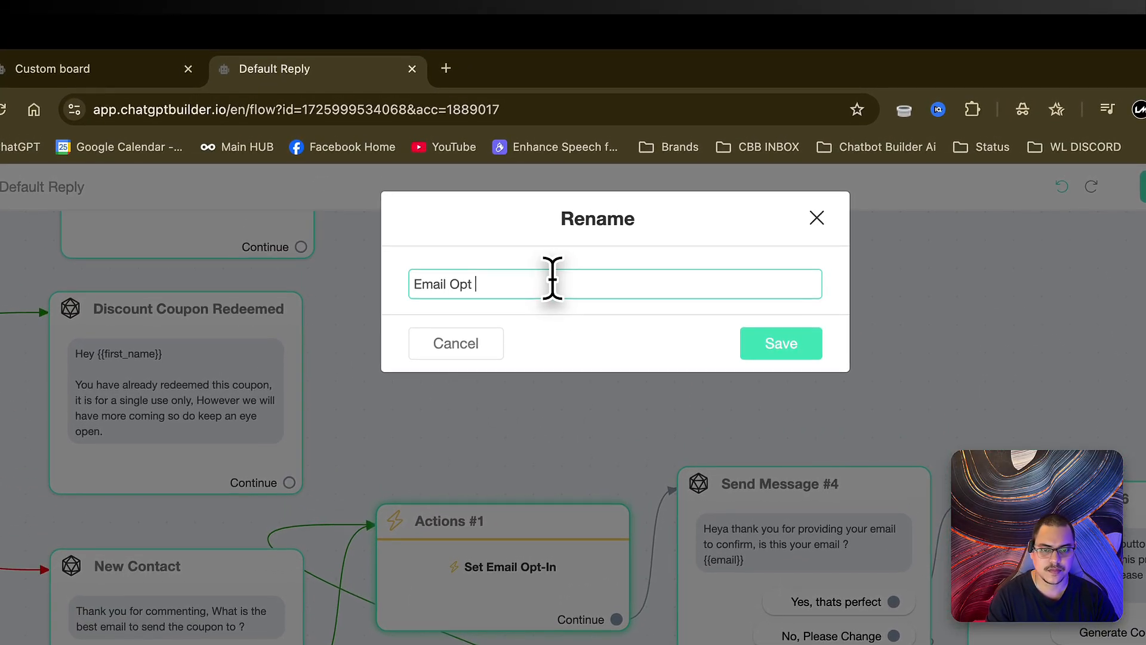
text(In)
key(Return)
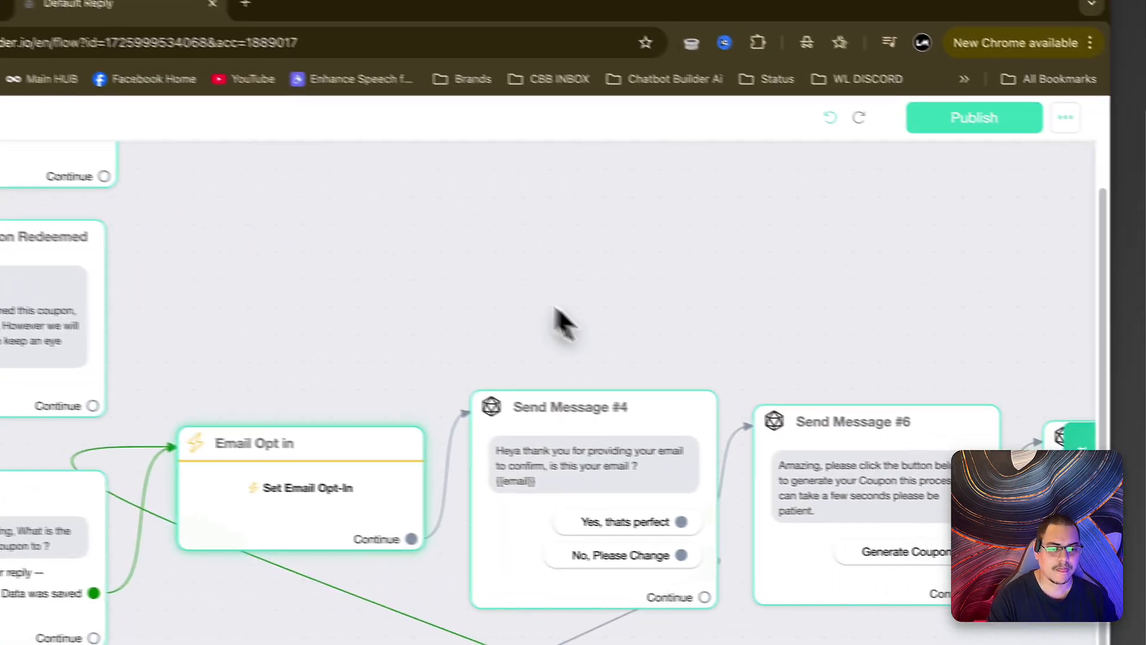
- Rename Send Message #4 to Email Confirmation
mouse_move(556, 308)
mouse_down()
mouse_move(503, 259)
mouse_move(551, 289)
mouse_up()
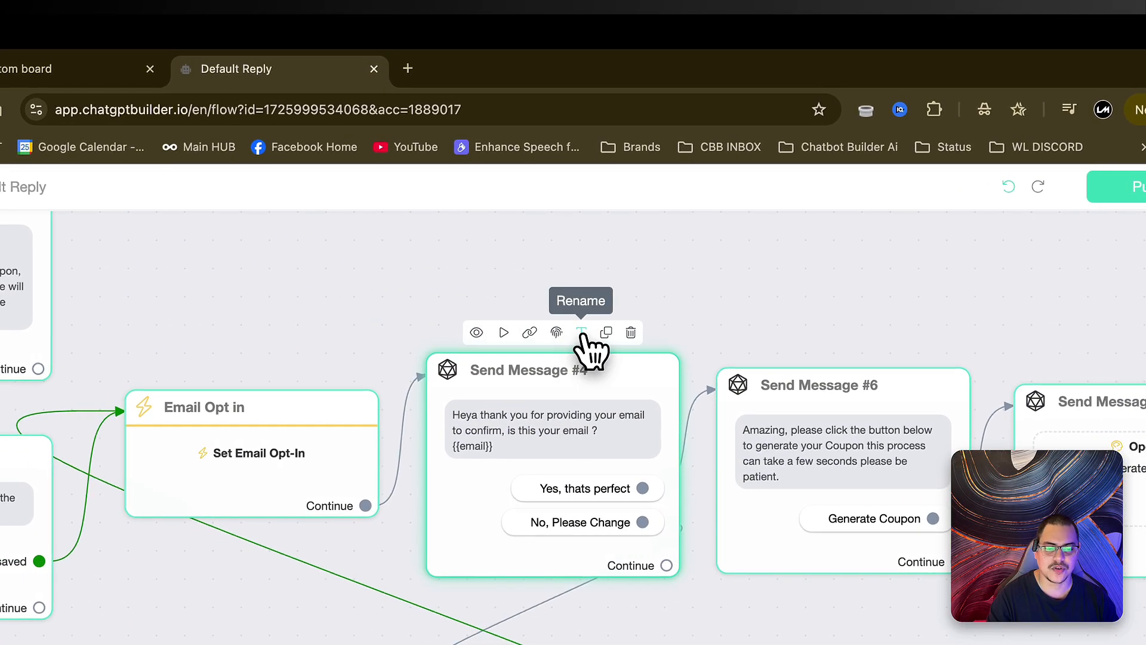
click(583, 334)
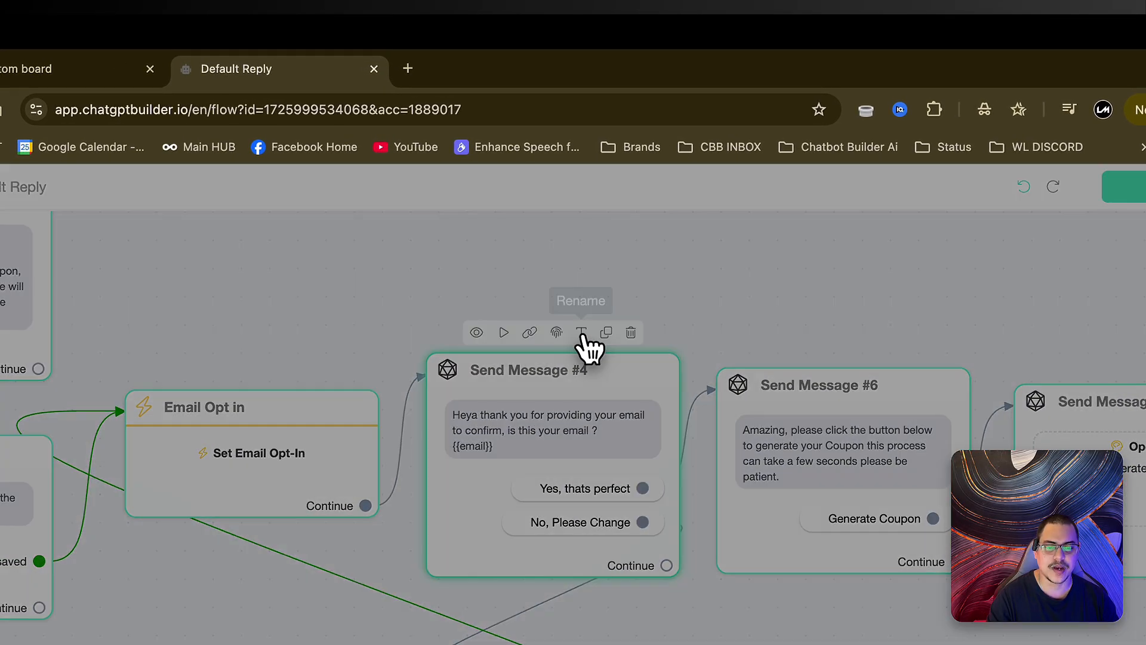
text(Email Confirmation)
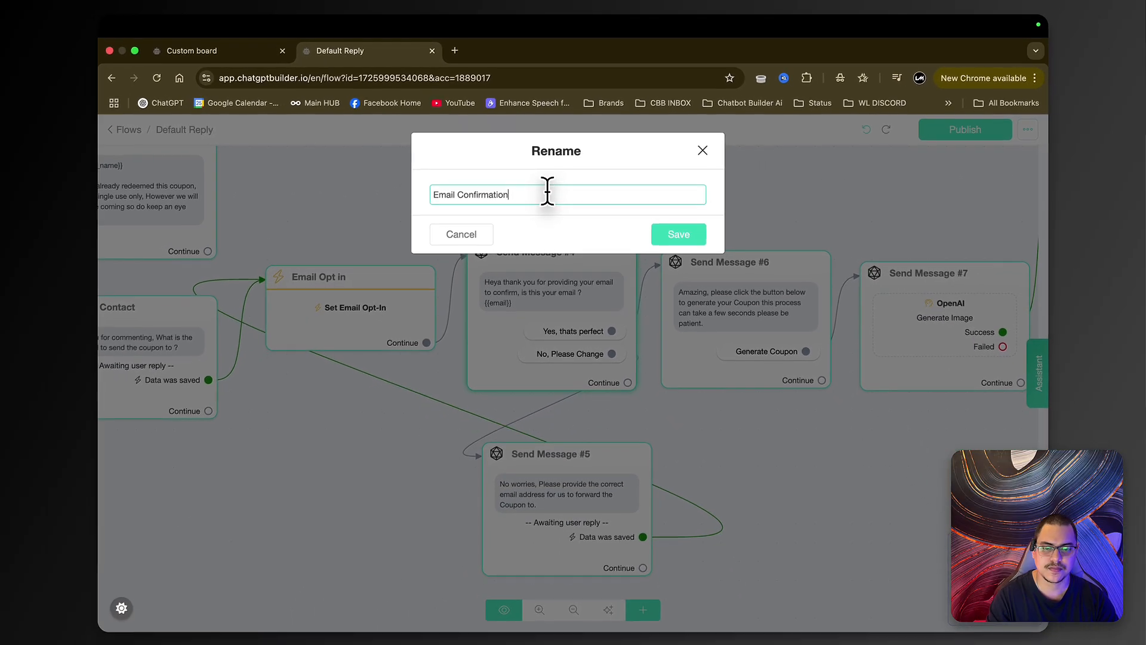
key(Return)
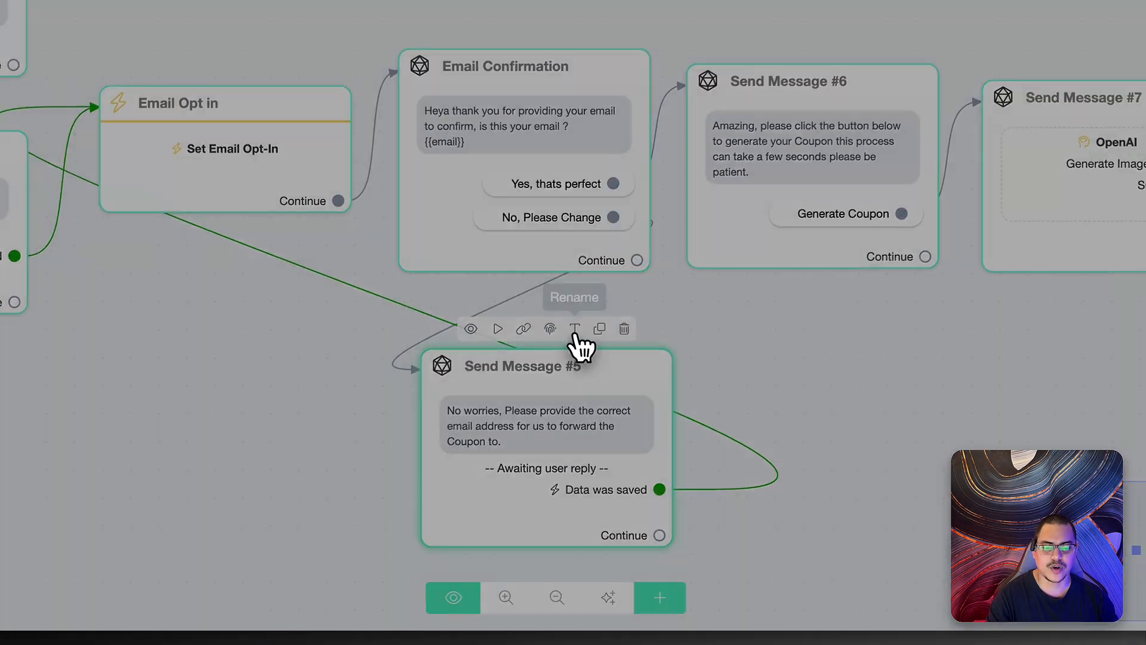
- Rename Send Message #5 to Email Correction
click(585, 436)
triple_click(529, 134)
key(BackSpace)
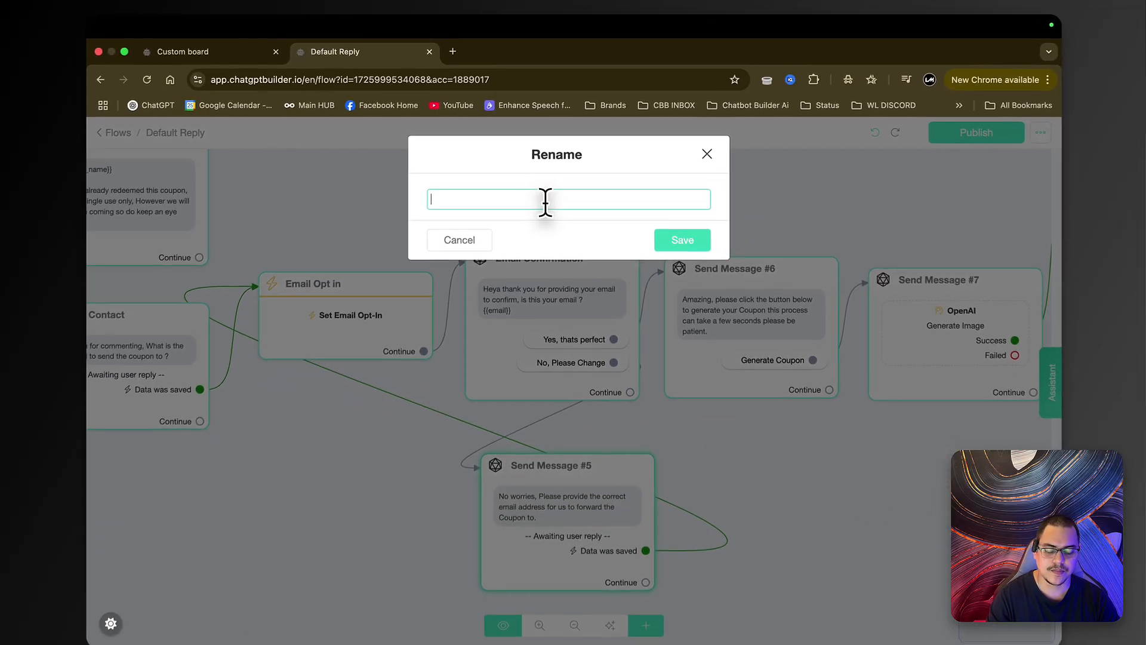
text(Email Correction)
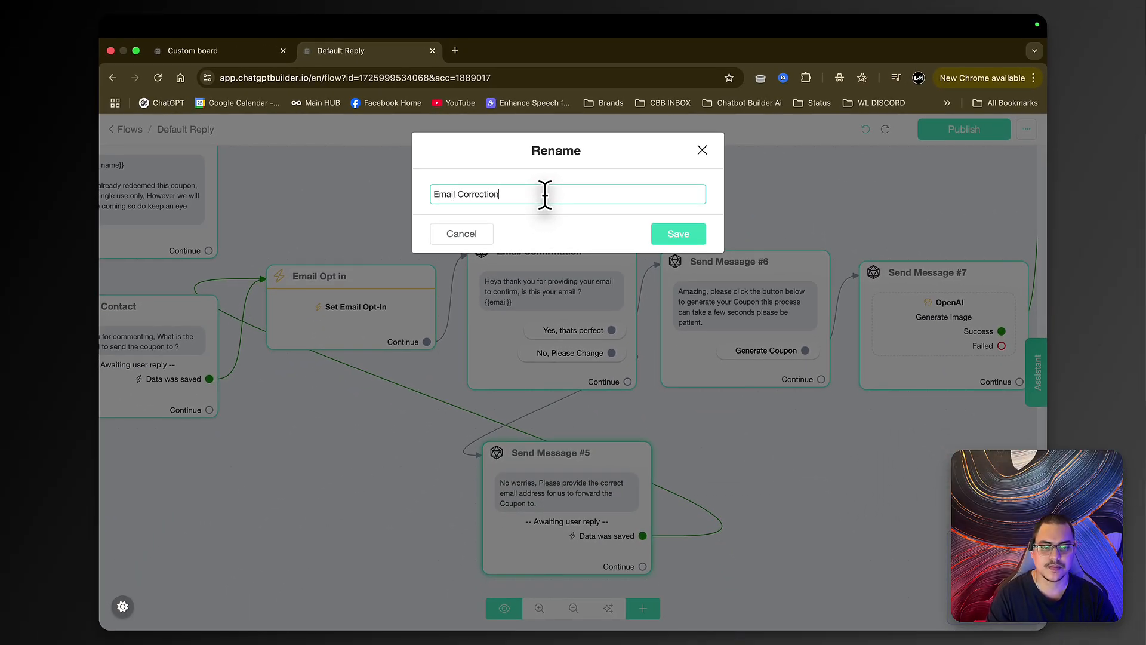
key(Return)
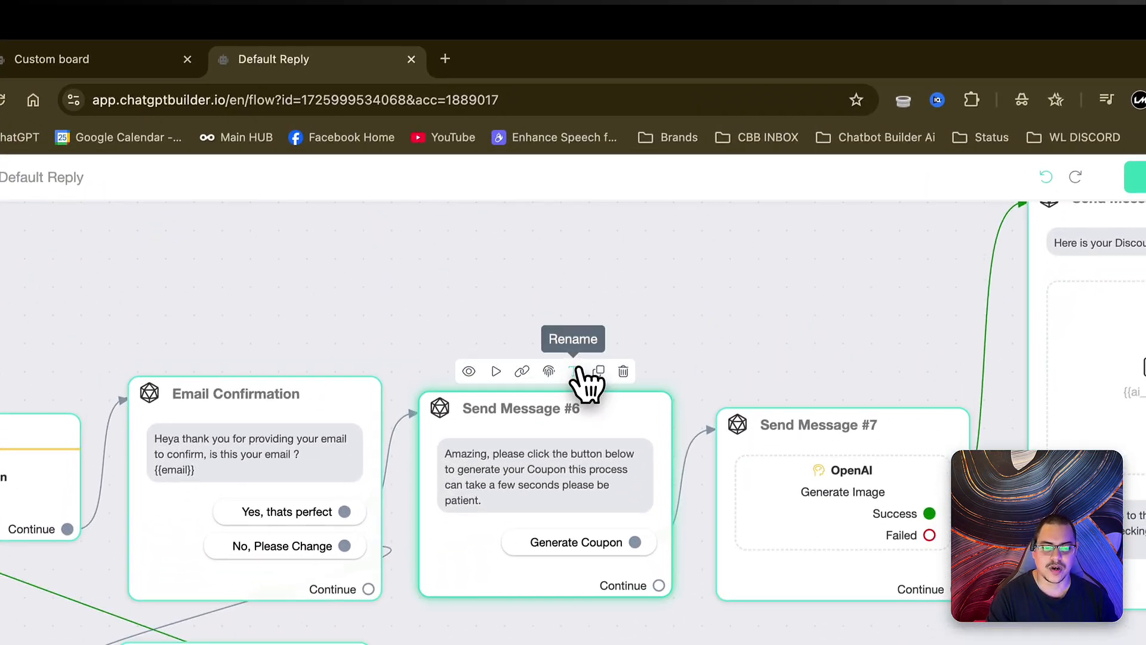
- Rename Send Message #6 to Step before coupon Generation
click(578, 330)
triple_click(576, 234)
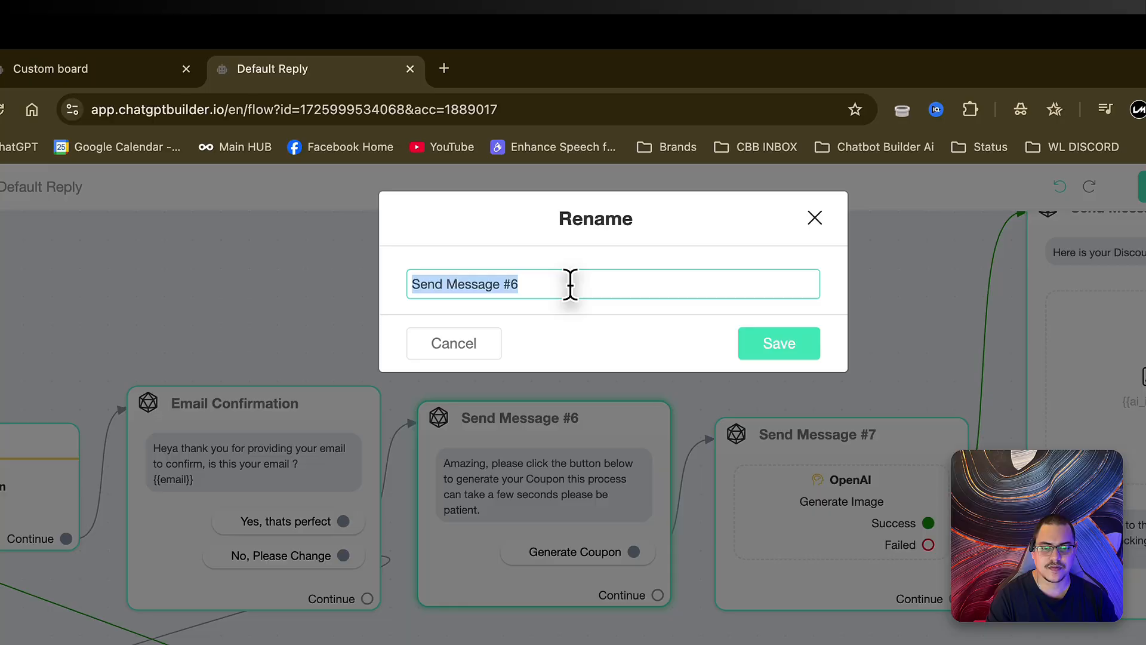
text(Step before coupon Generation)
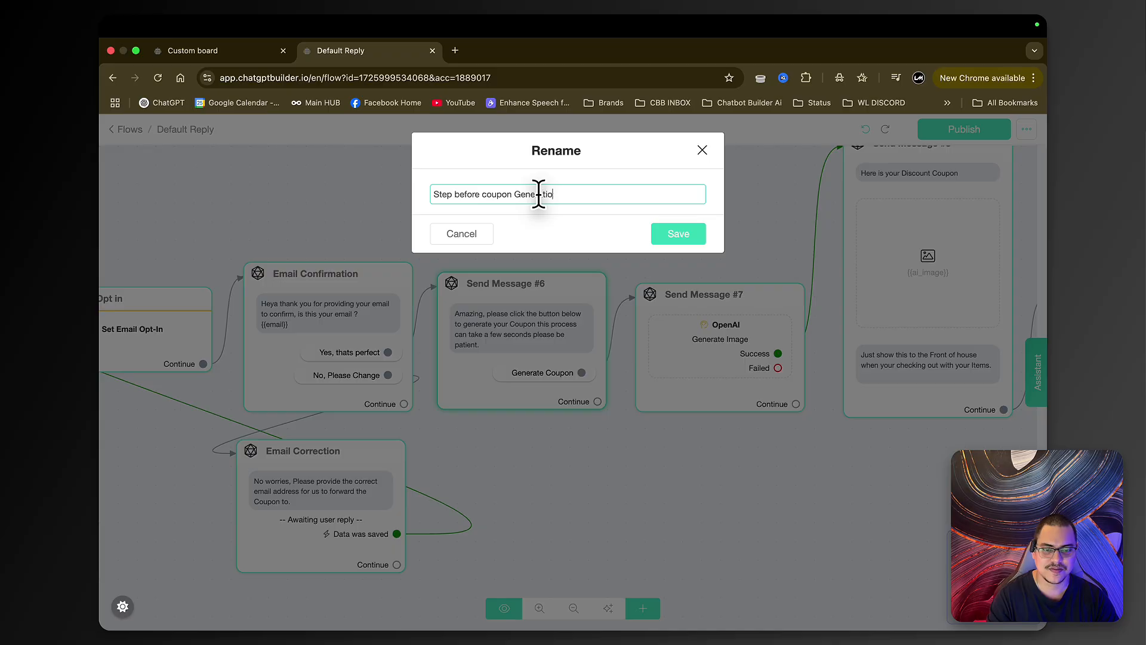
key(Return)
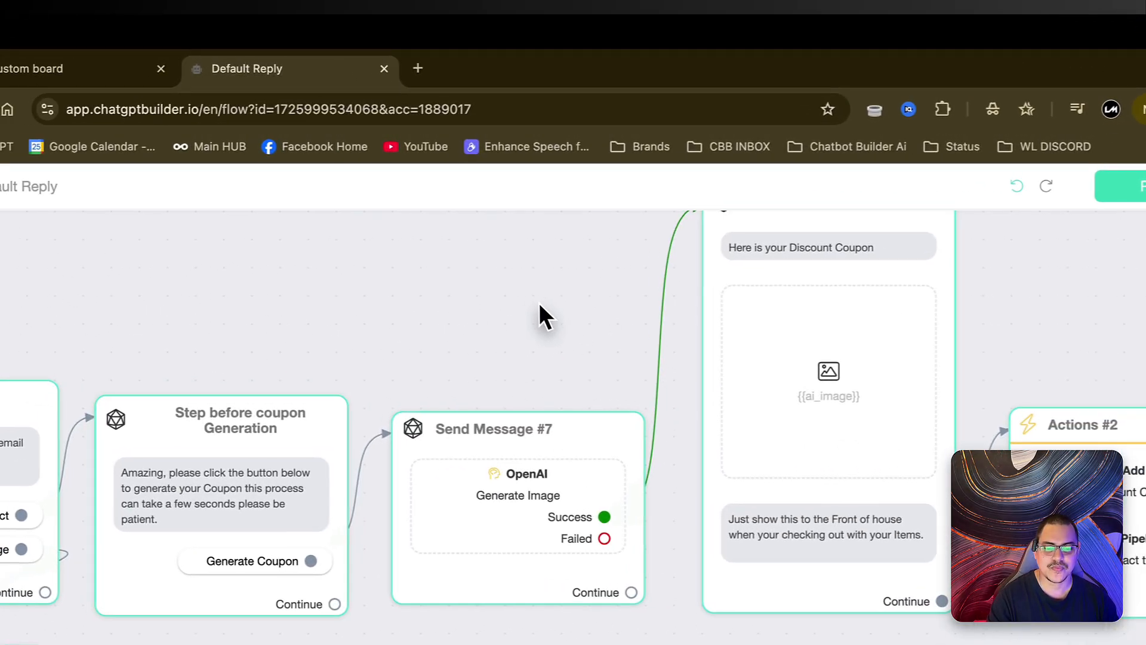
- Rename Send Message #7 to Coupon Generation
mouse_move(531, 454)
click(557, 391)
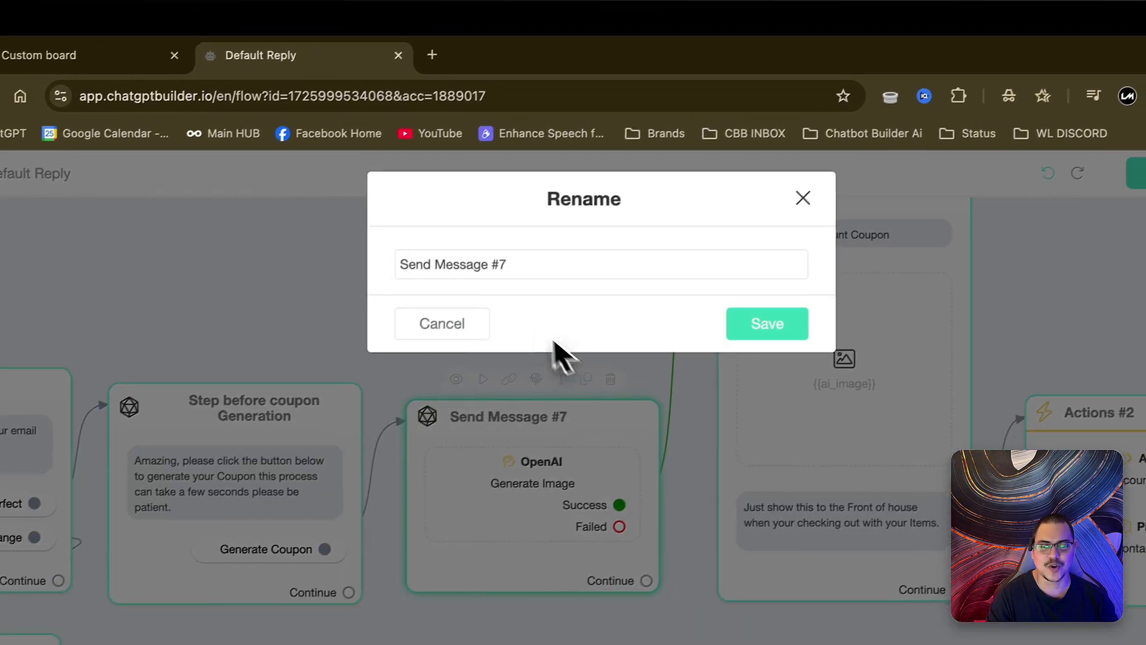
triple_click(501, 280)
text(Coupon Generation)
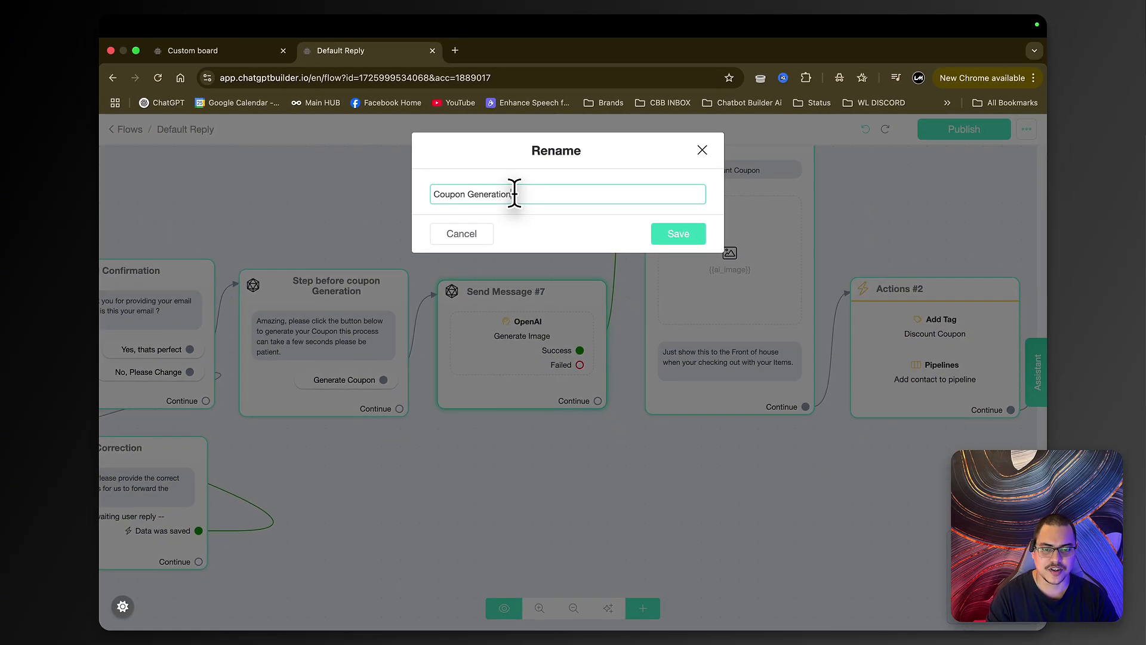
key(Return)
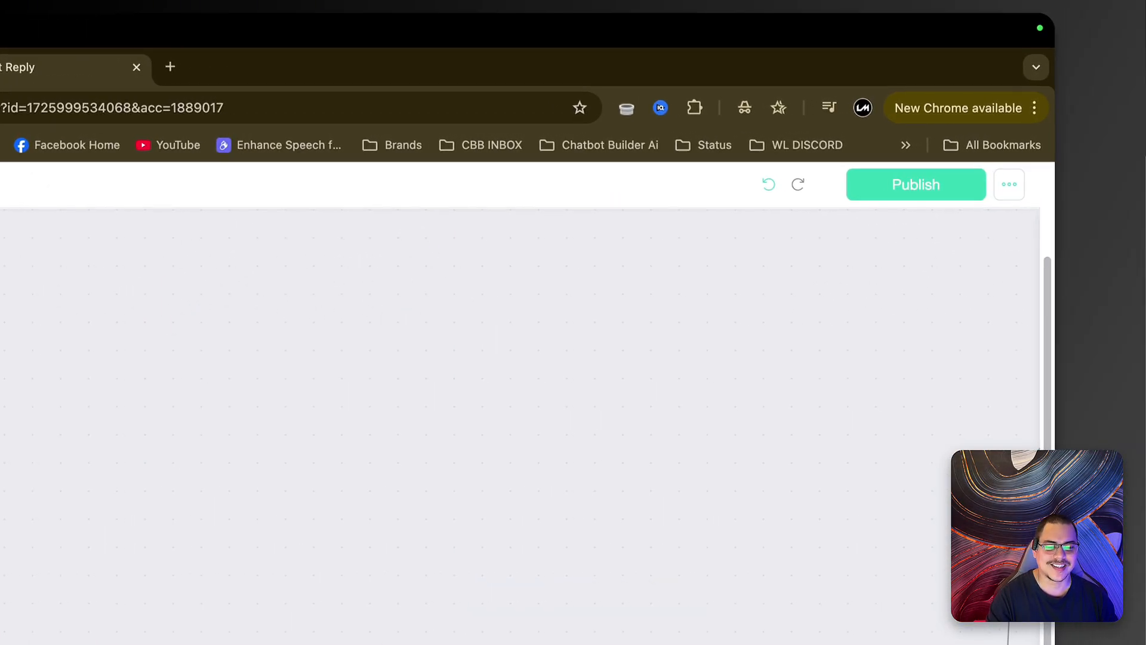
- Rename Send Message #8 to Coupon Display and output
drag(704, 639, 545, 323)
mouse_move(420, 274)
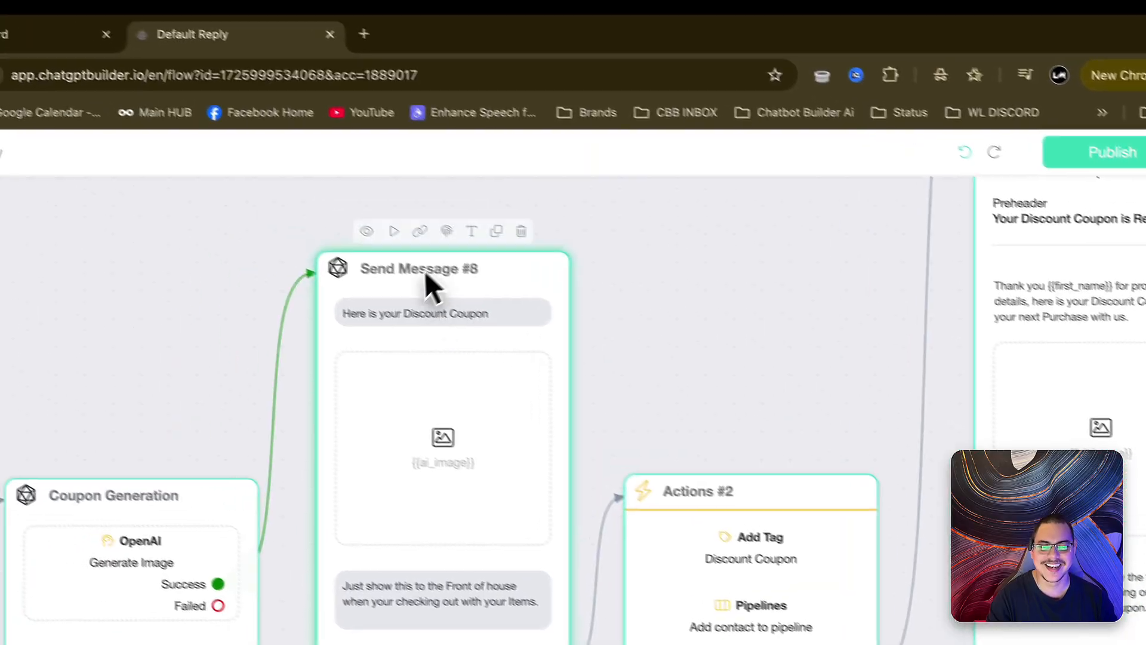
click(518, 259)
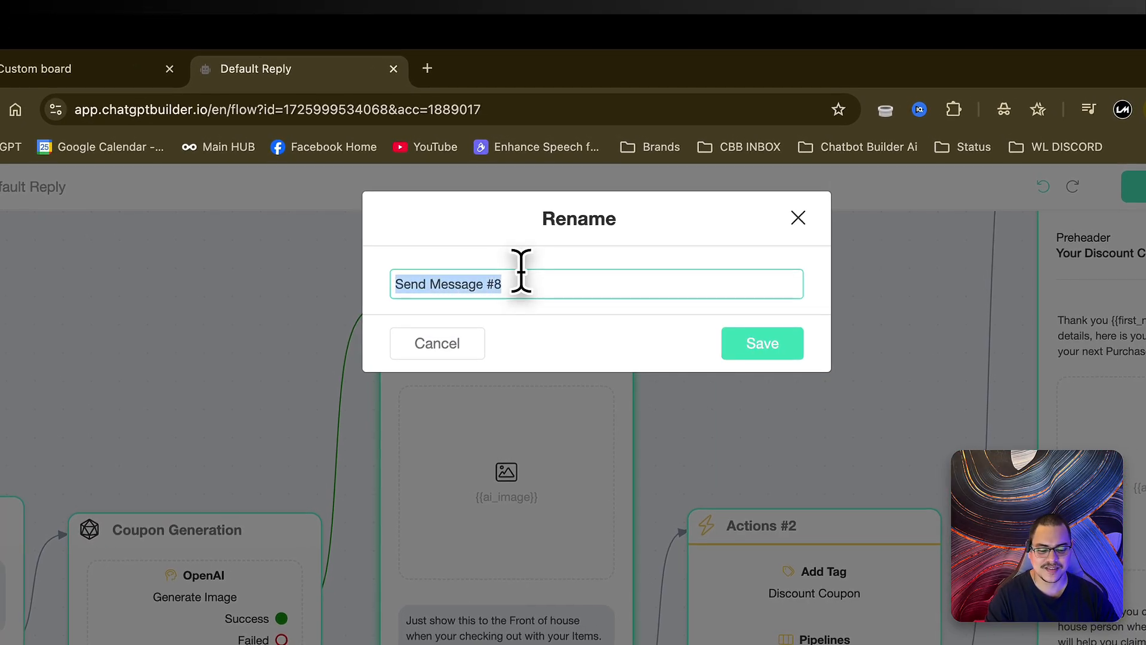
text(Coupon Display and Output)
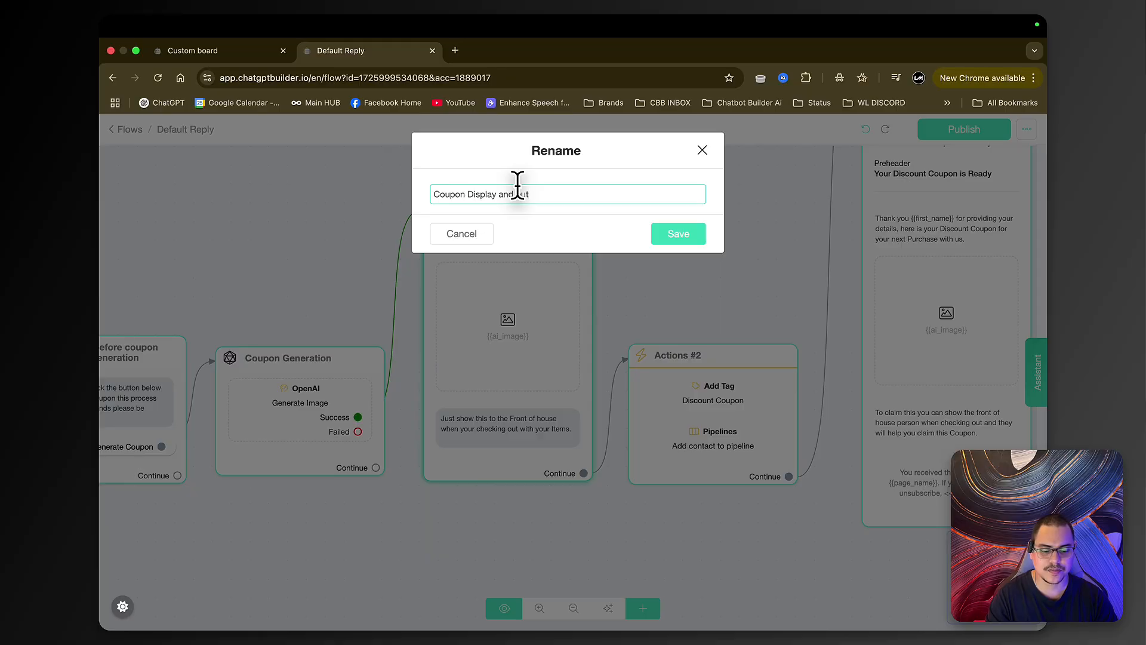
key(Return)
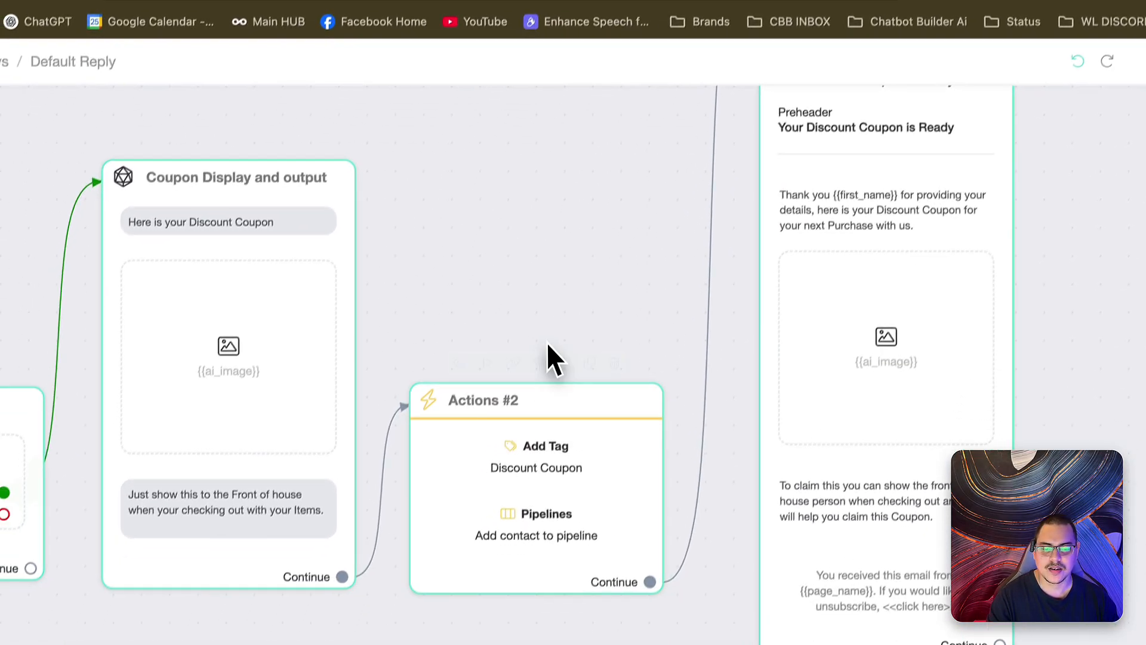
- Rename the Actions #2 step to Add tag and to Pipeline
click(533, 446)
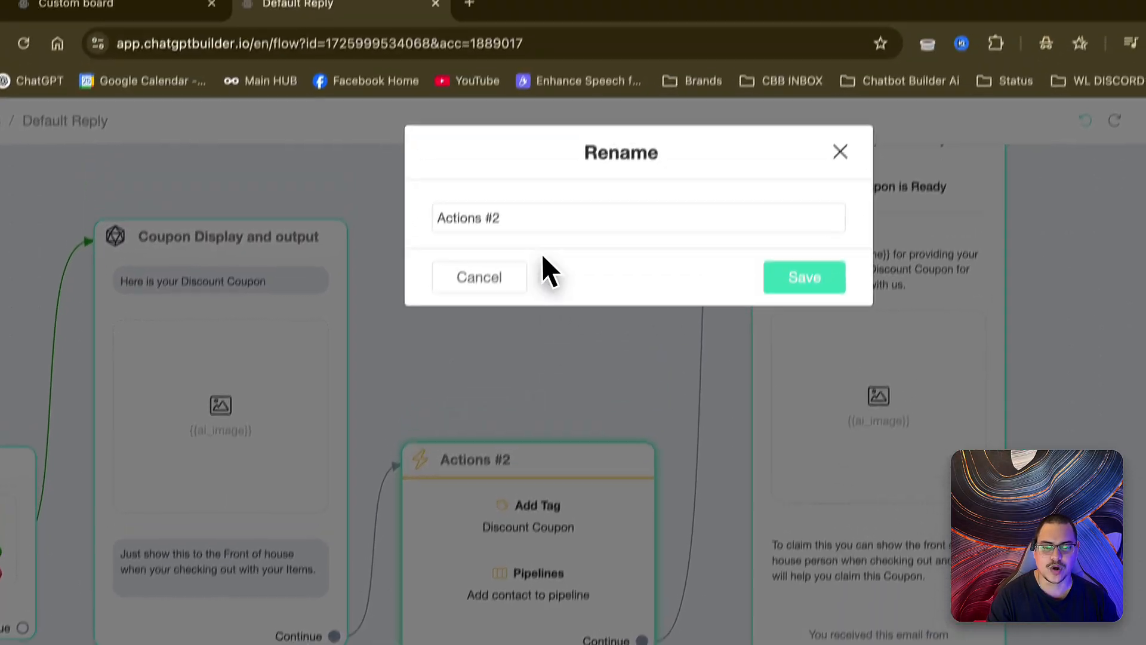
key(ctrl+a)
text(Add tag)
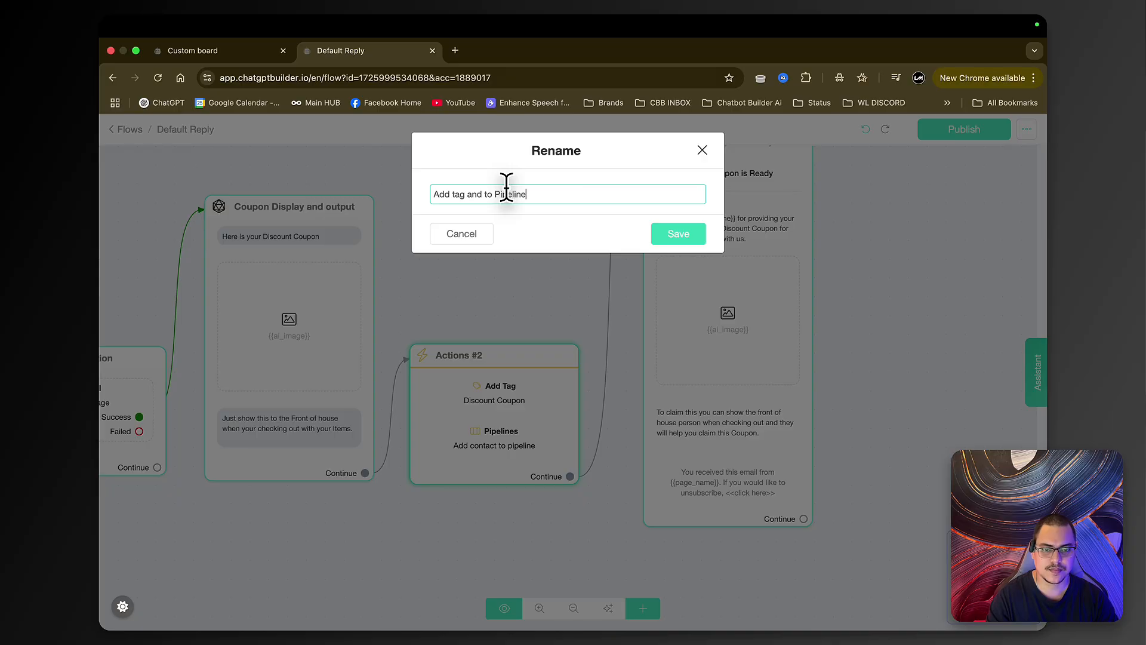
key(Return)
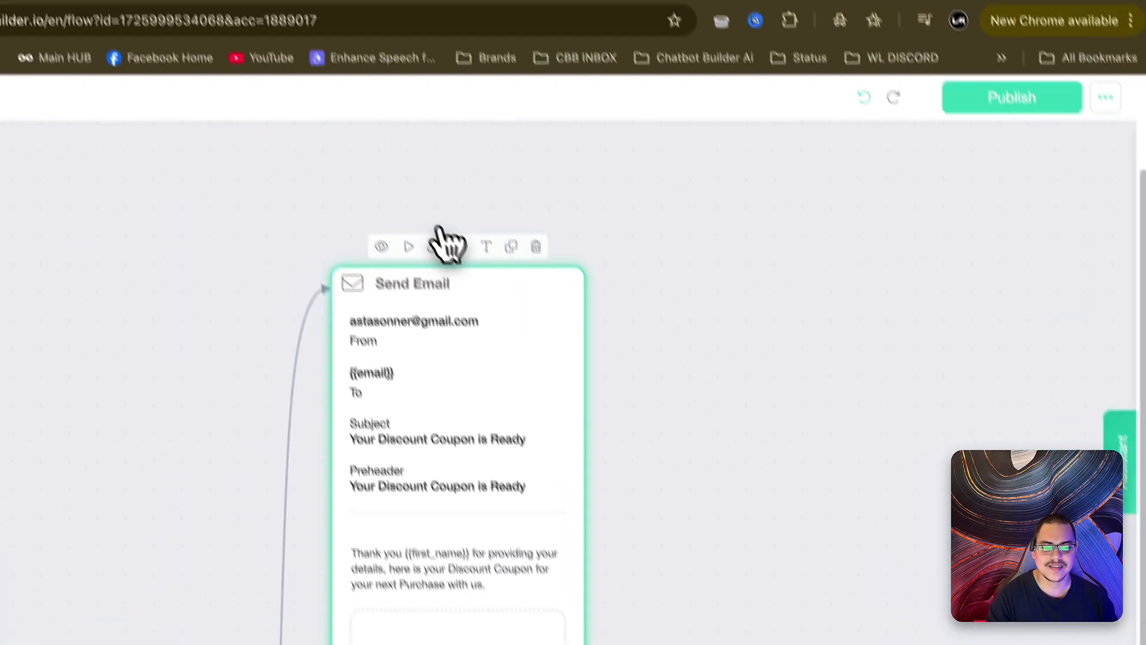
- Rename the Send Email step to Send email to user
click(519, 312)
triple_click(483, 278)
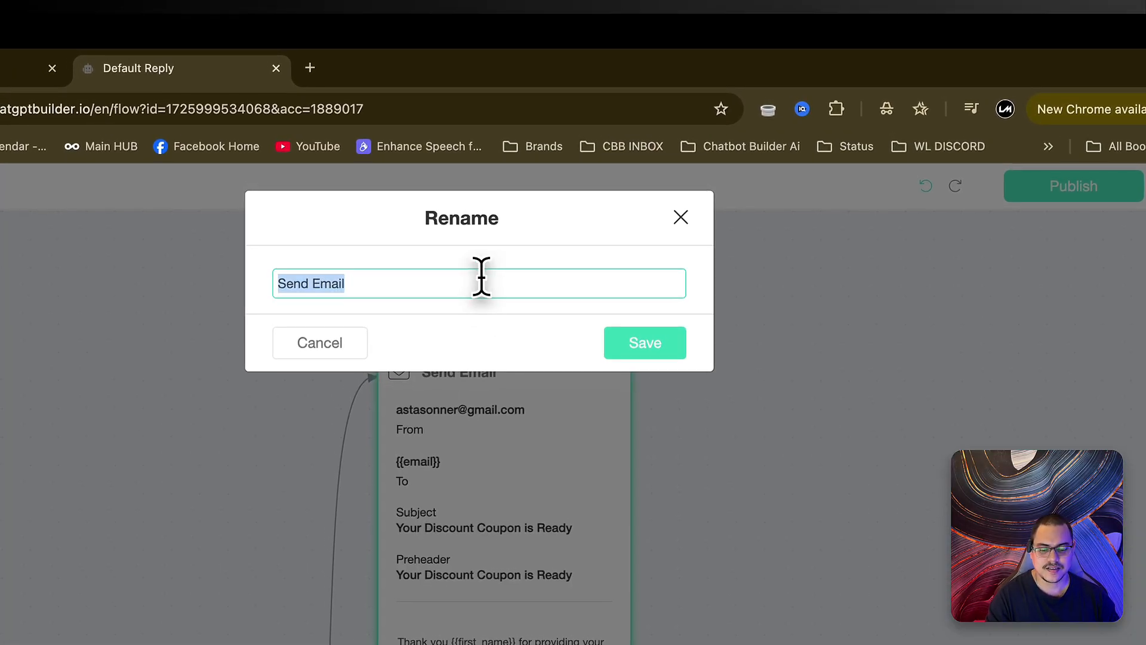
text(Send email to user)
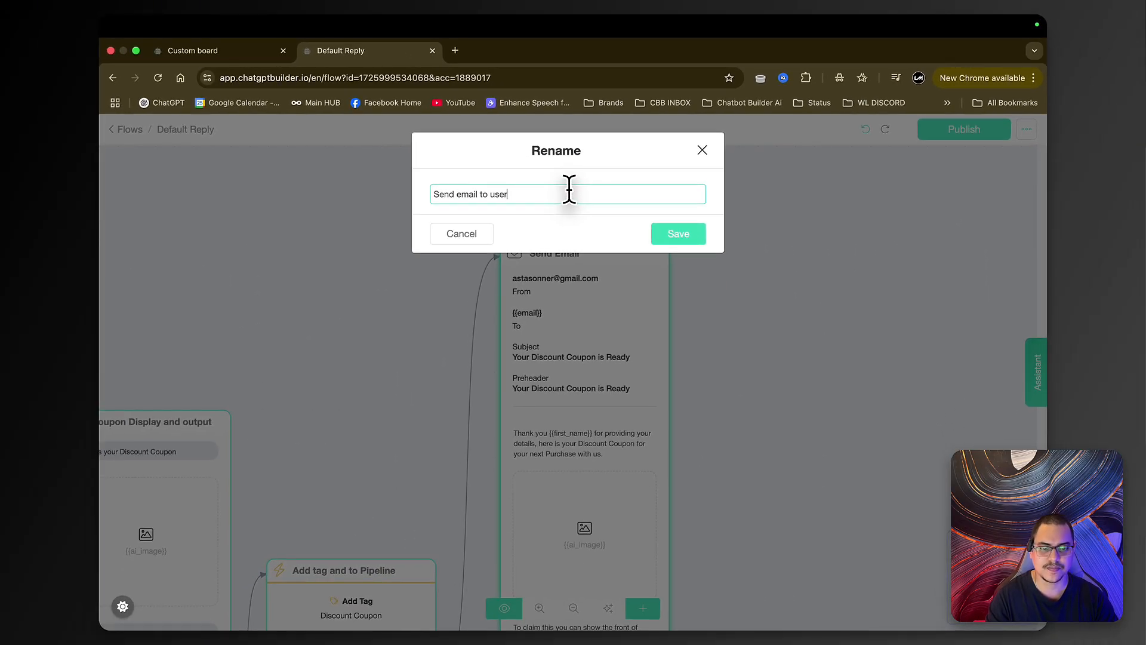
key(Return)
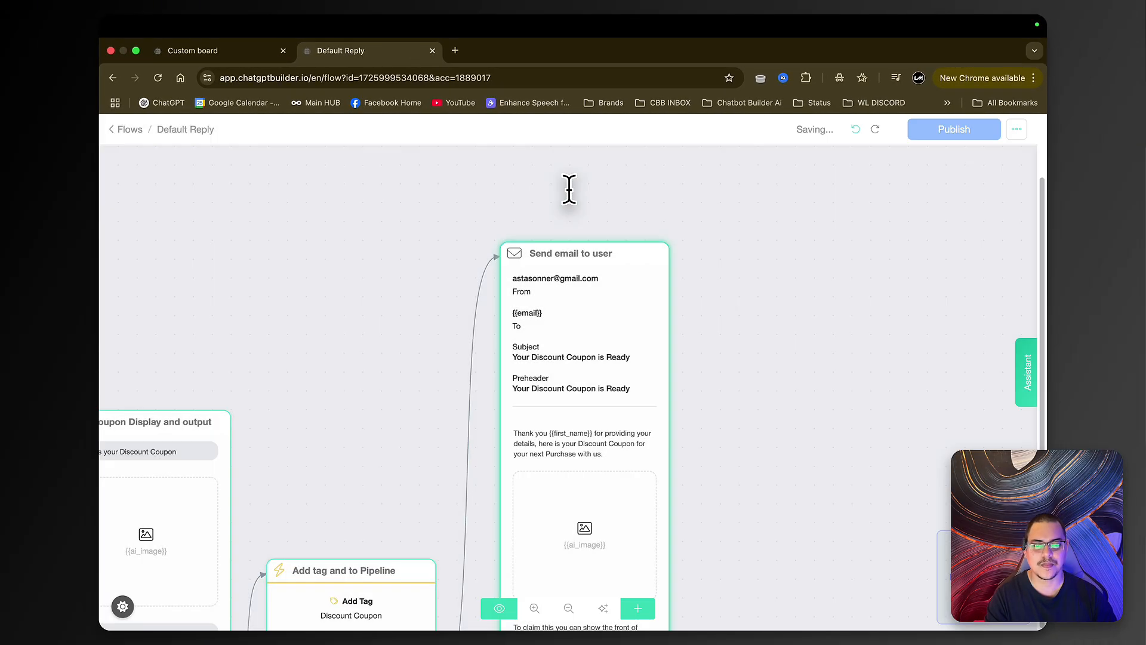
- Zoom out over the renamed Default Reply flow and publish the changes
scroll(691, 248, down, 5)
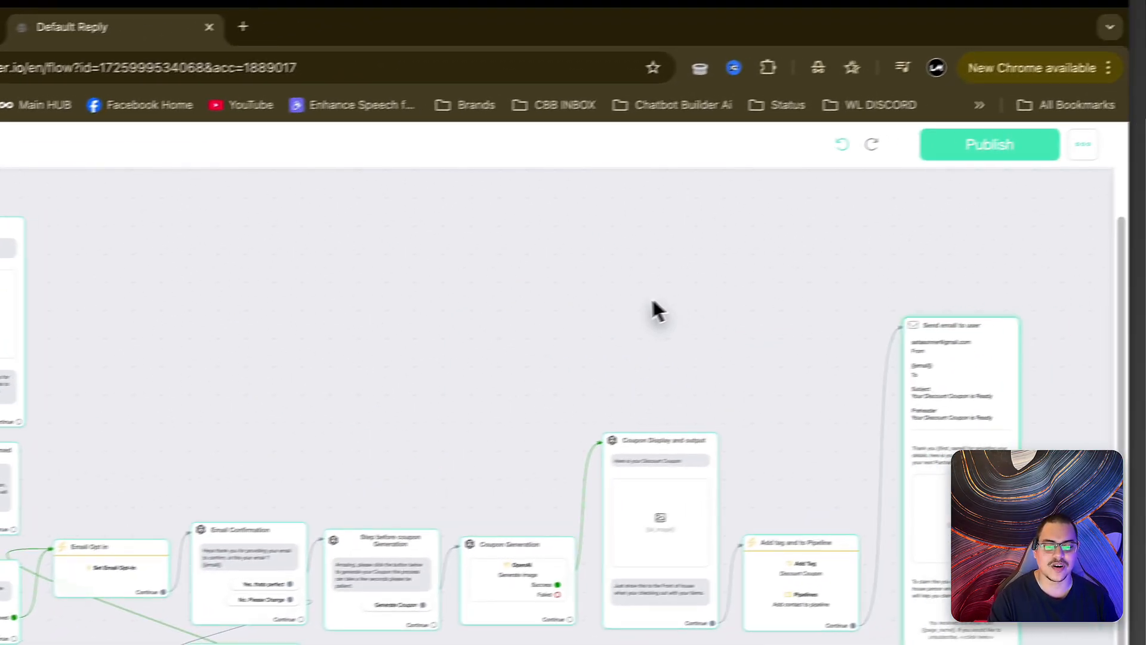
scroll(681, 342, right, 3)
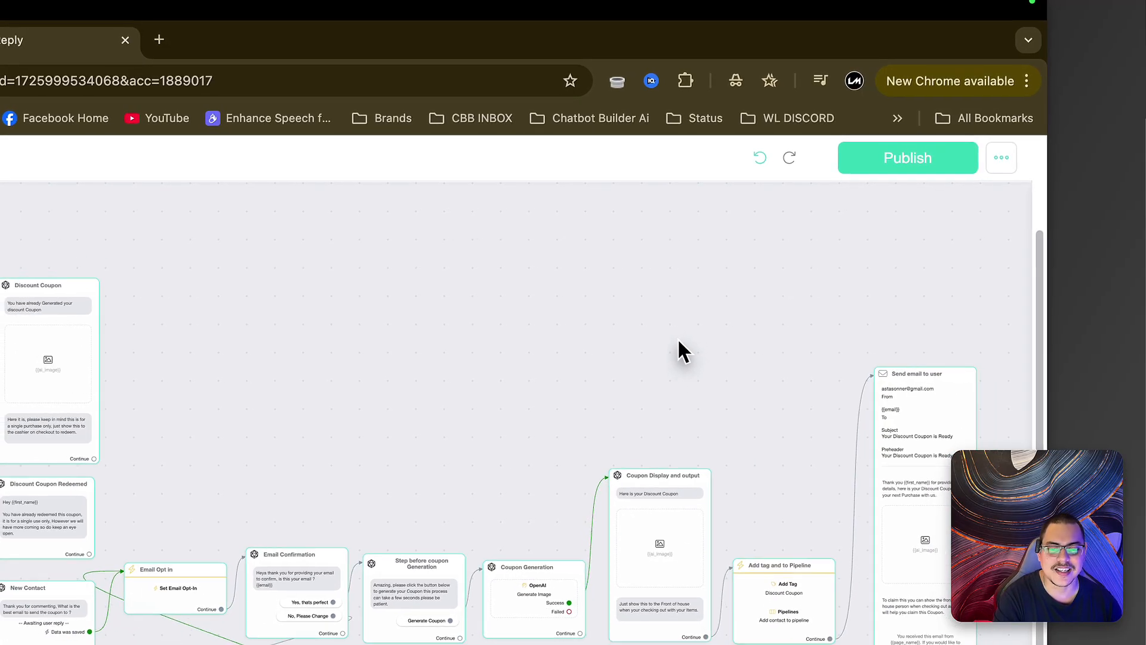
click(873, 168)
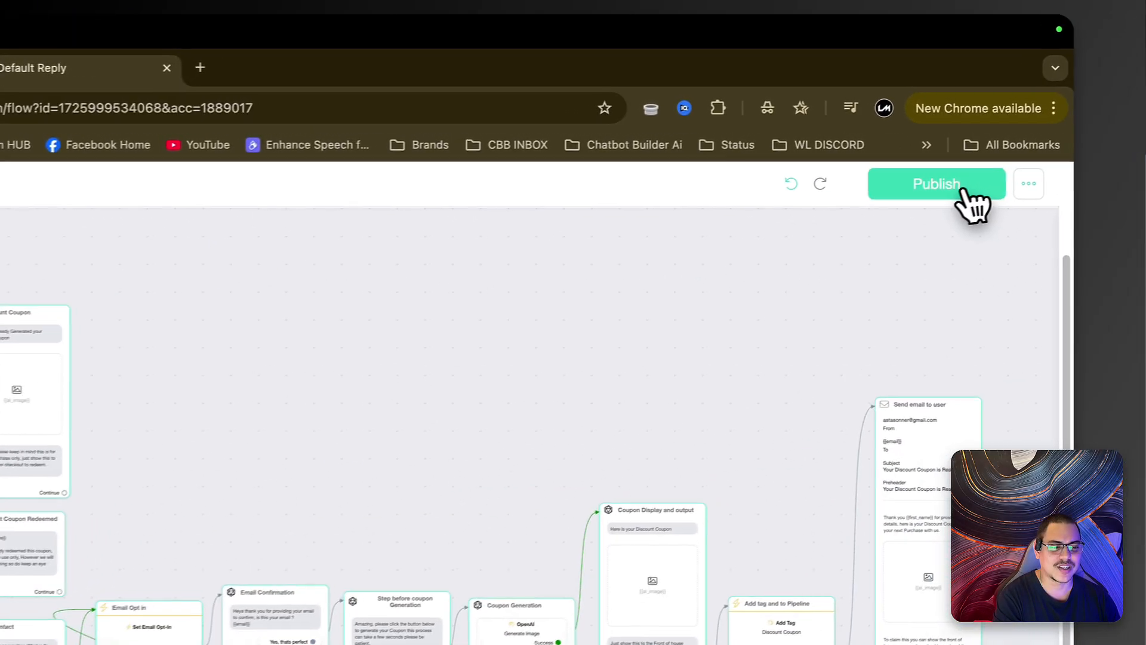
click(963, 189)
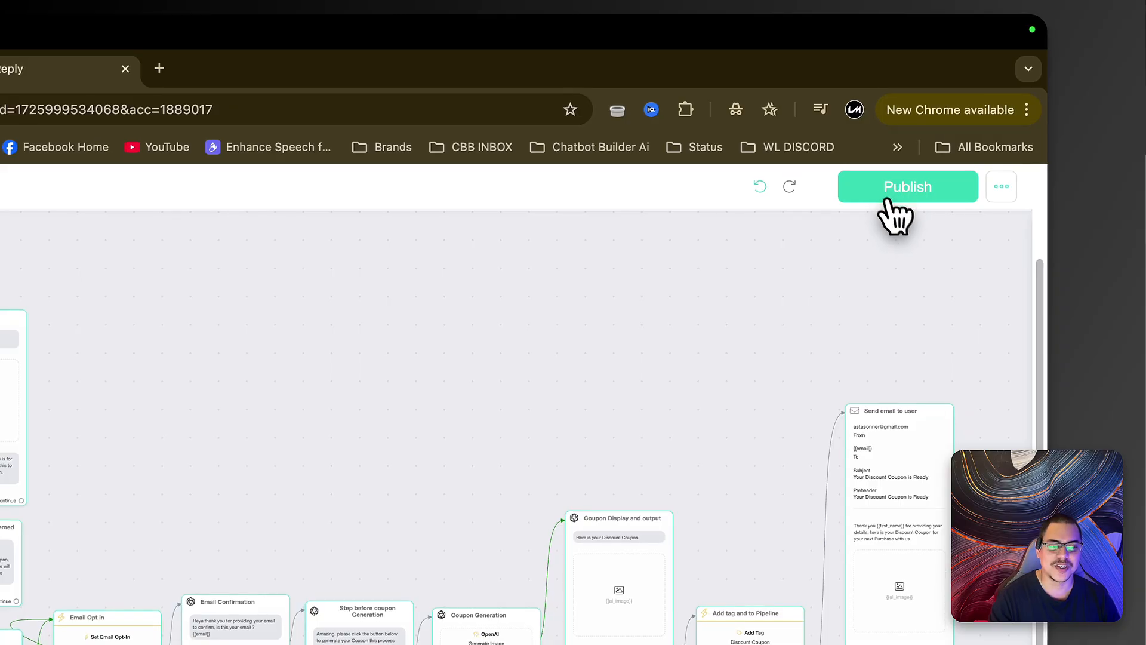
- Duplicate the Custom board tab with Coupon Holding and Coupon Redeemed stages, placing the copy first
click(192, 77)
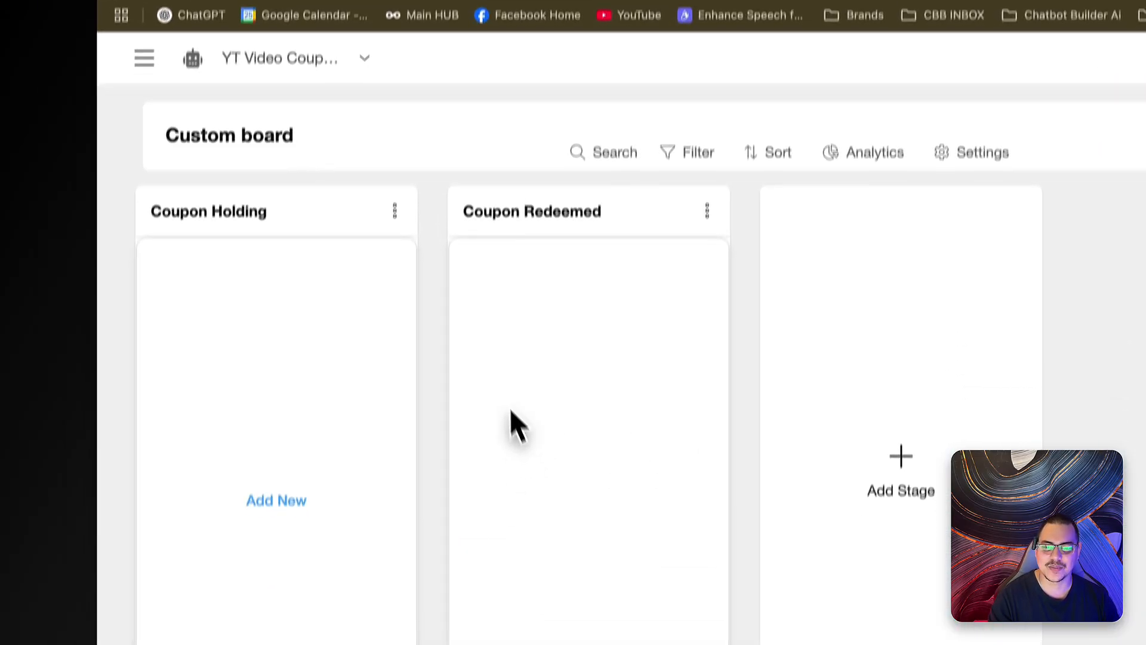
right_click(276, 17)
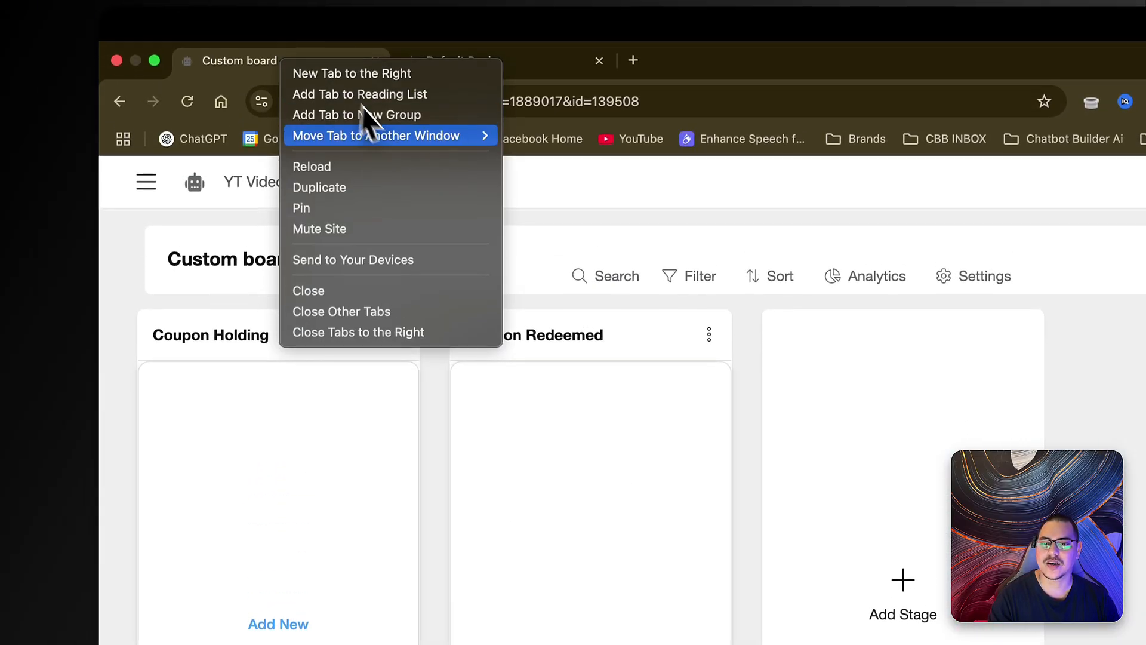
click(362, 194)
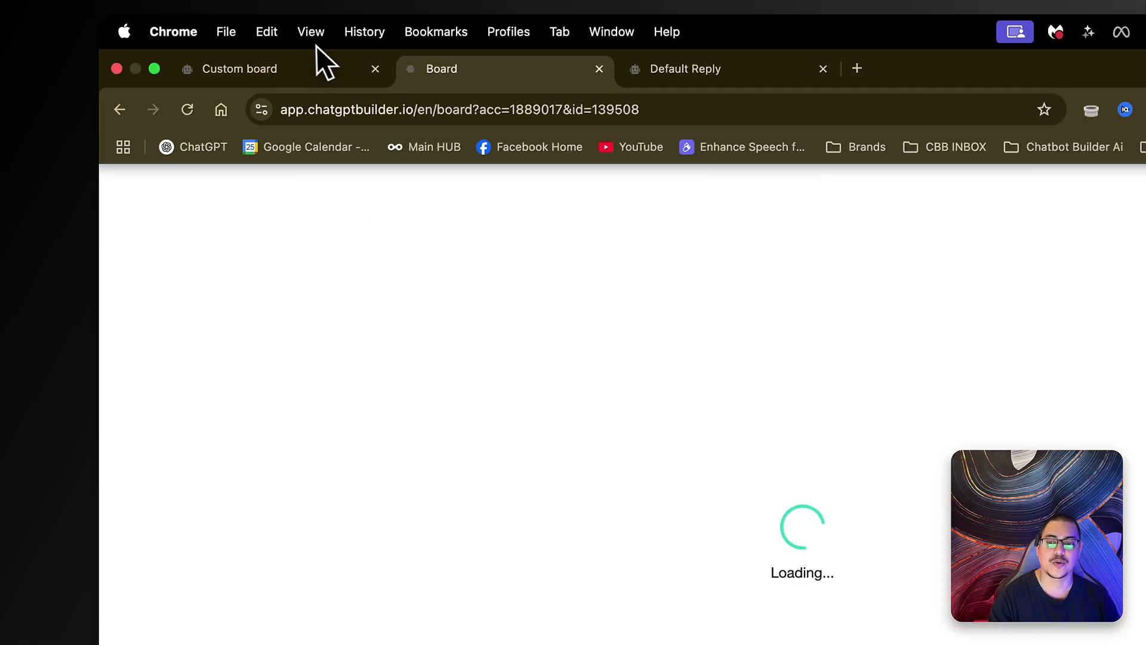
drag(457, 76, 298, 74)
- Go to Flows from the main navigation to list Default Reply and Welcome Message
click(149, 191)
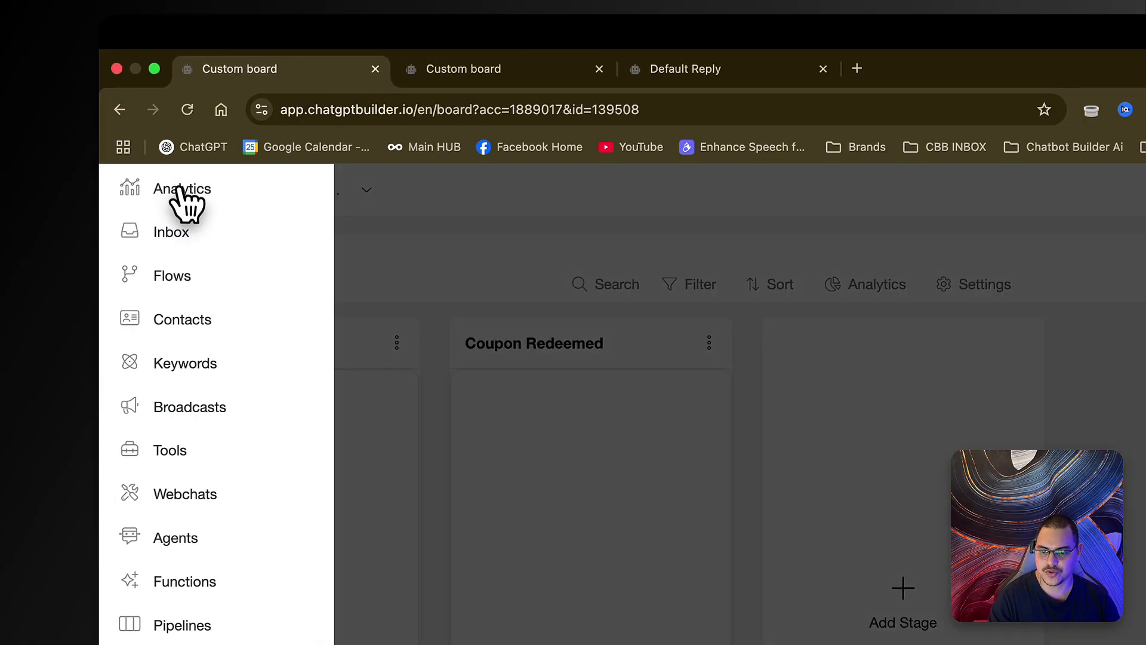
click(178, 276)
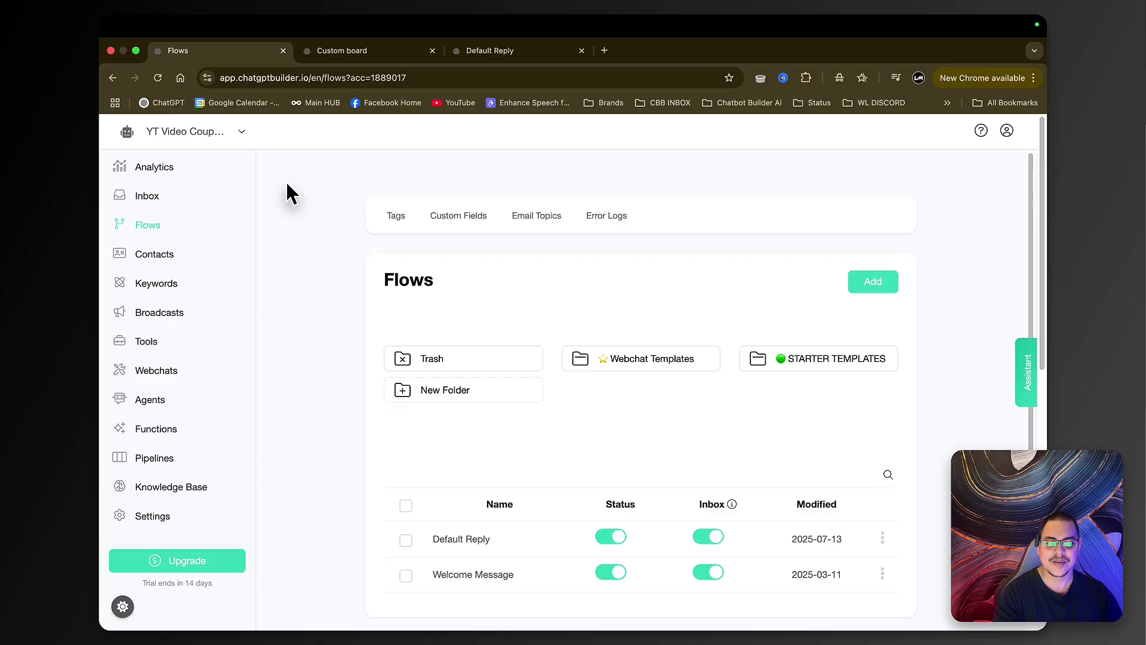
scroll(284, 178, down, 3)
scroll(289, 212, up, 3)
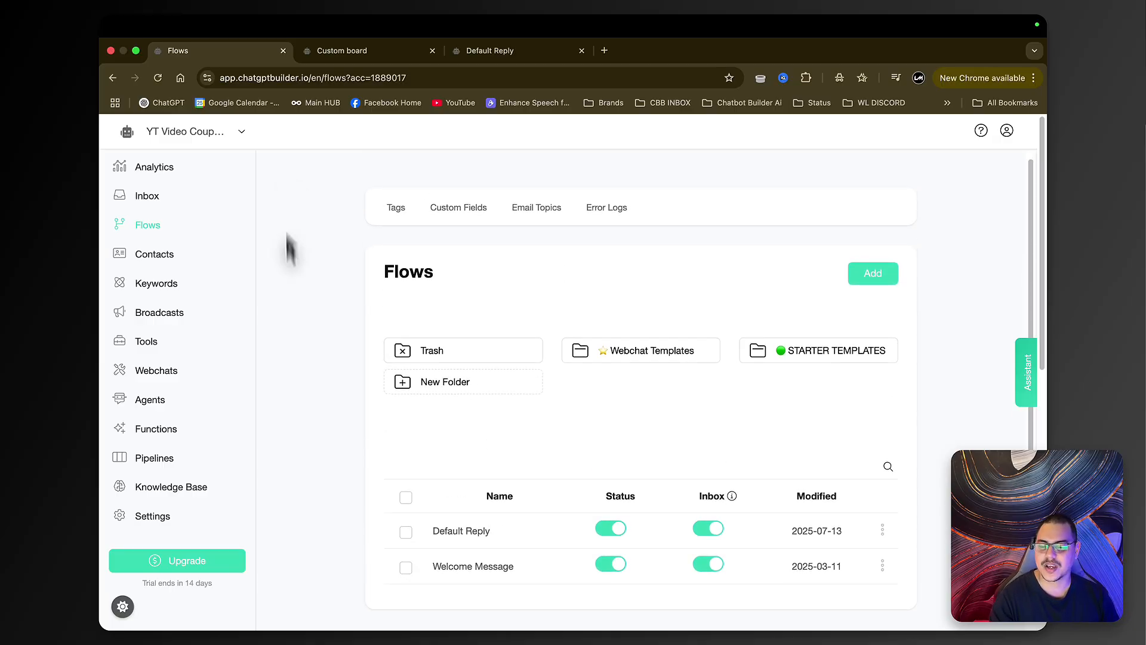
- In General settings, set the Default Flow to Default Reply and save
click(143, 517)
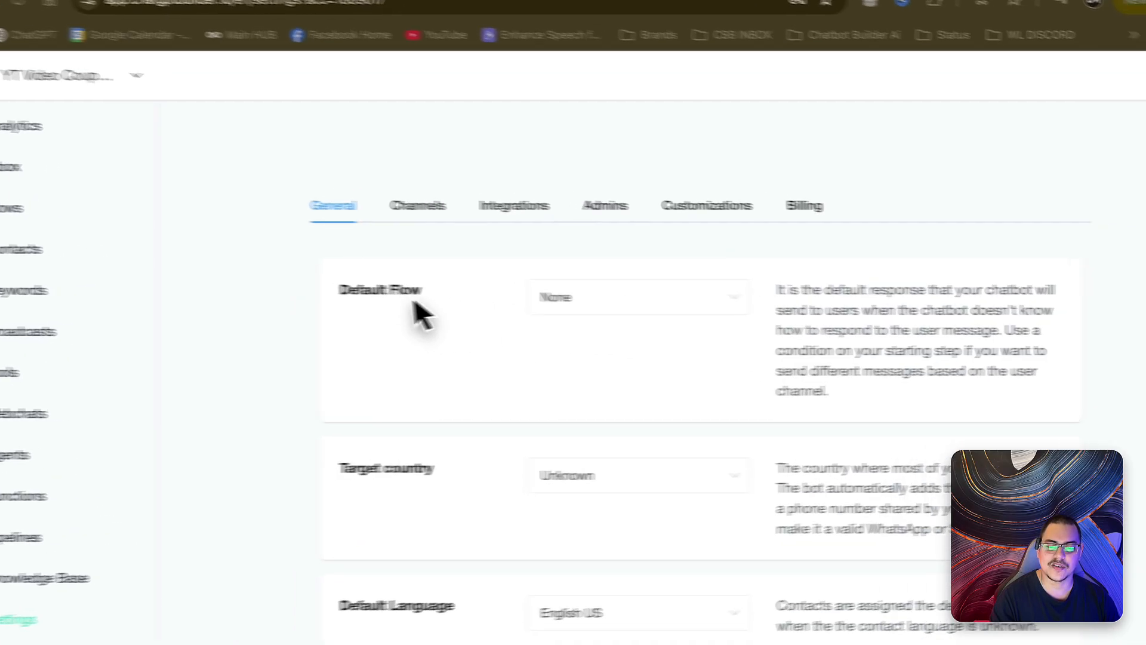
click(479, 302)
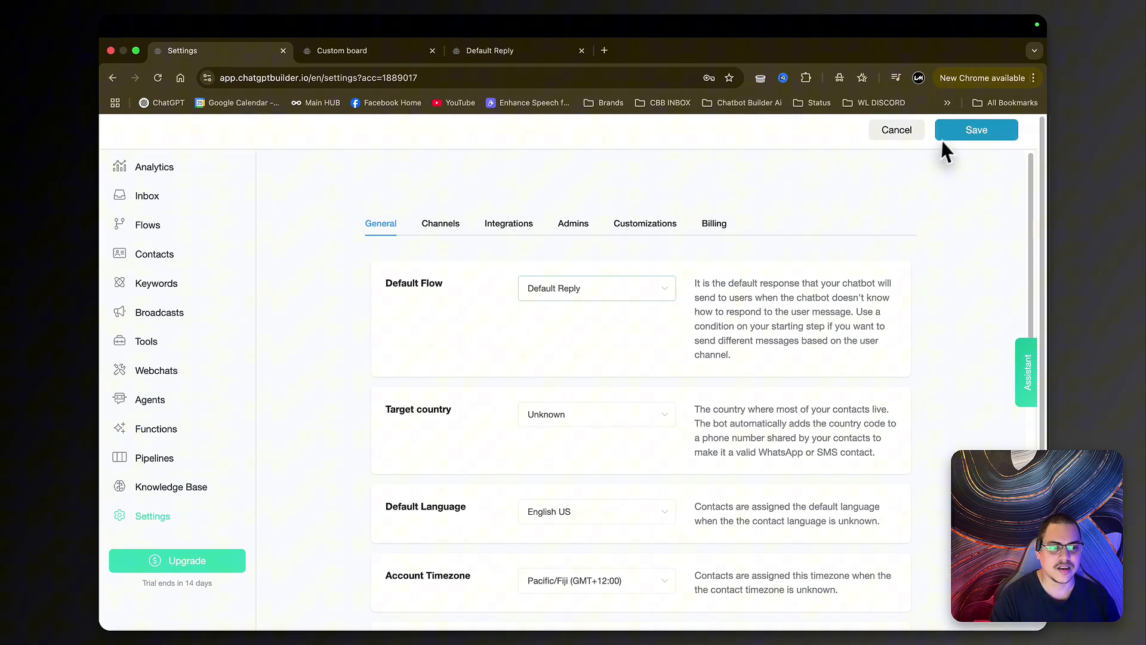
click(948, 133)
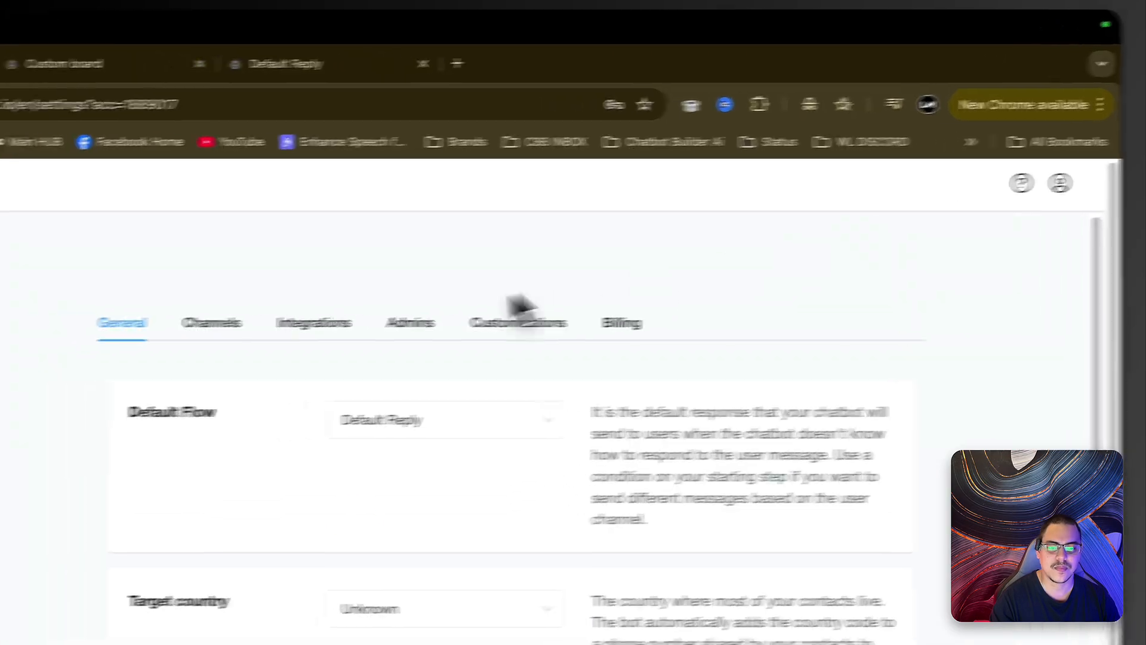
- Switch off the OpenAI ChatGPT Default Agent under Integrations and save
click(323, 322)
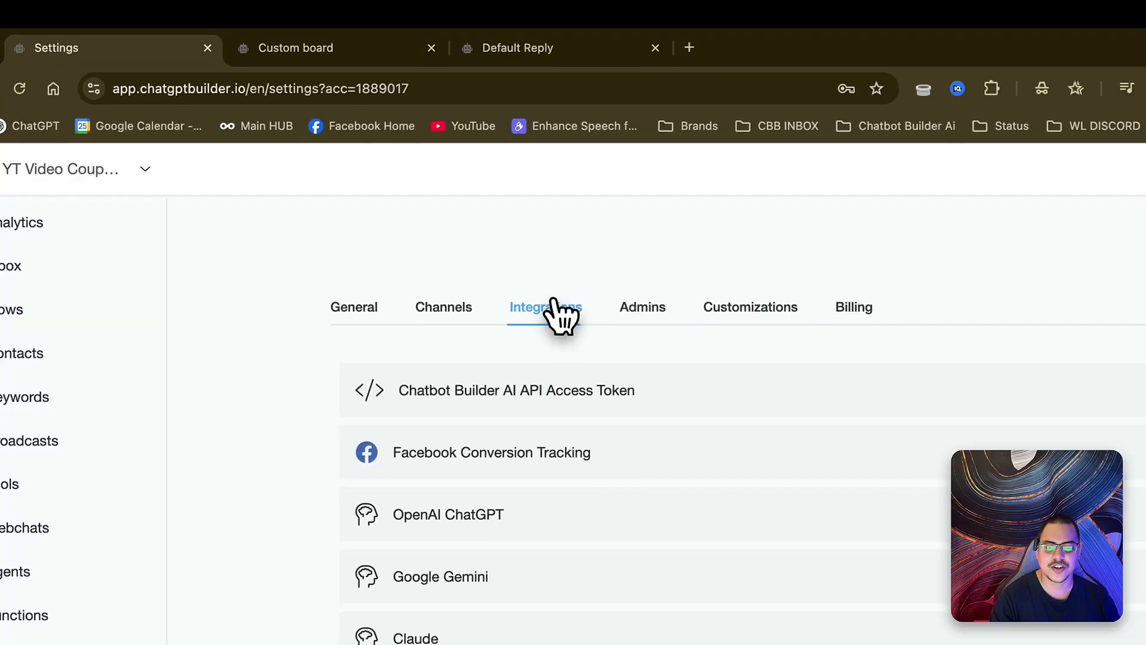
click(400, 291)
scroll(449, 297, down, 3)
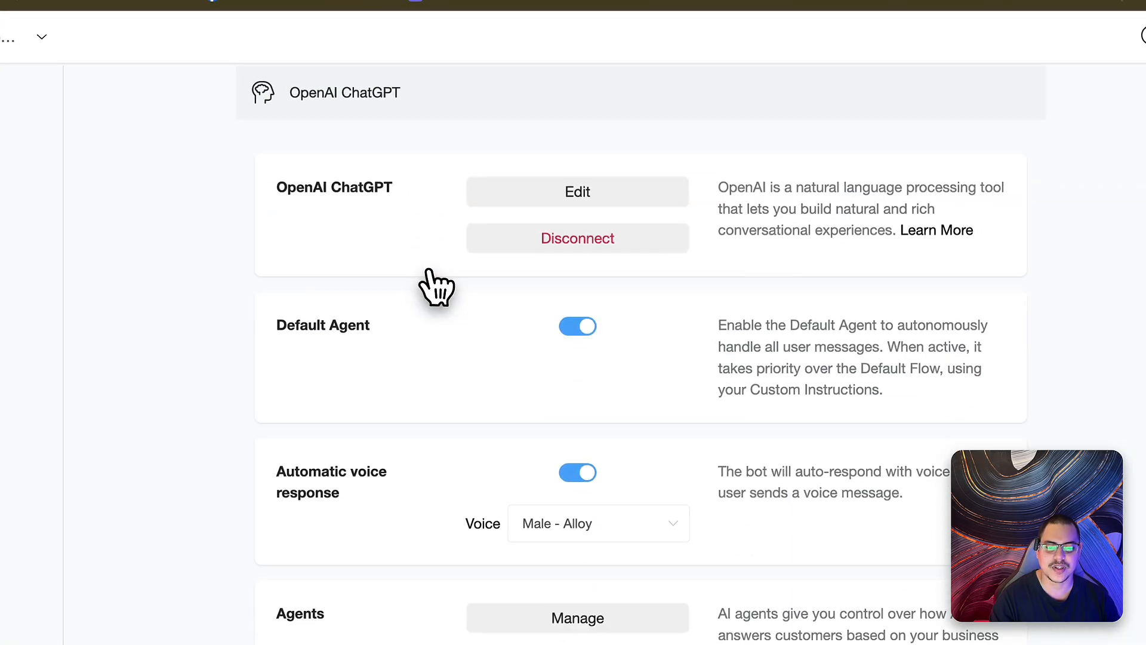
click(576, 324)
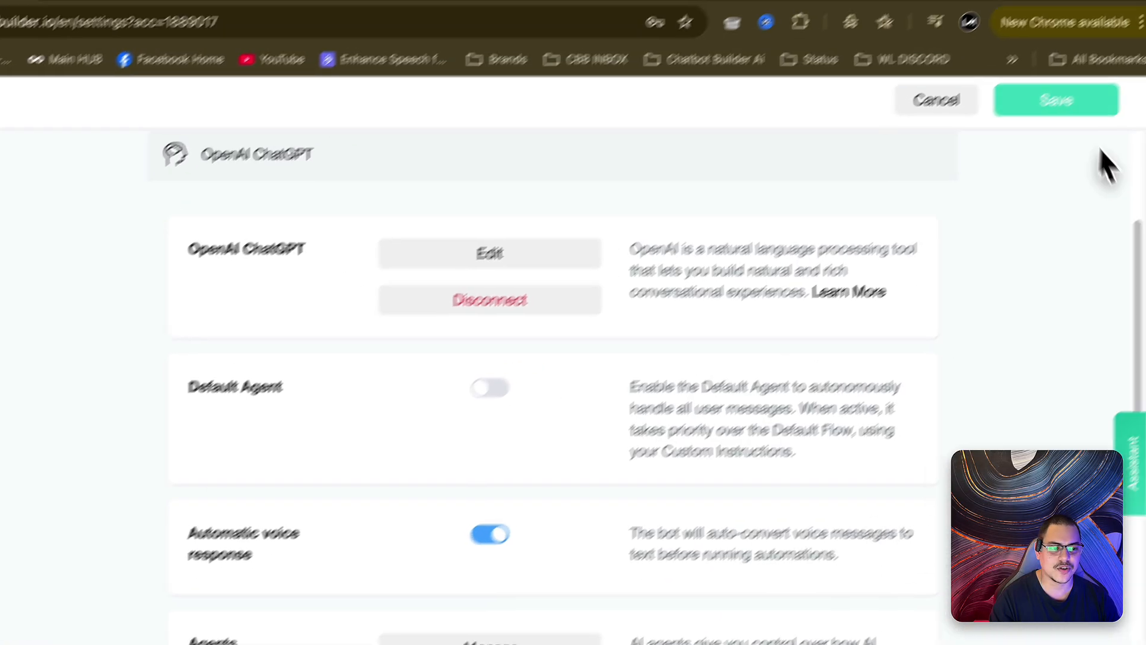
click(1135, 37)
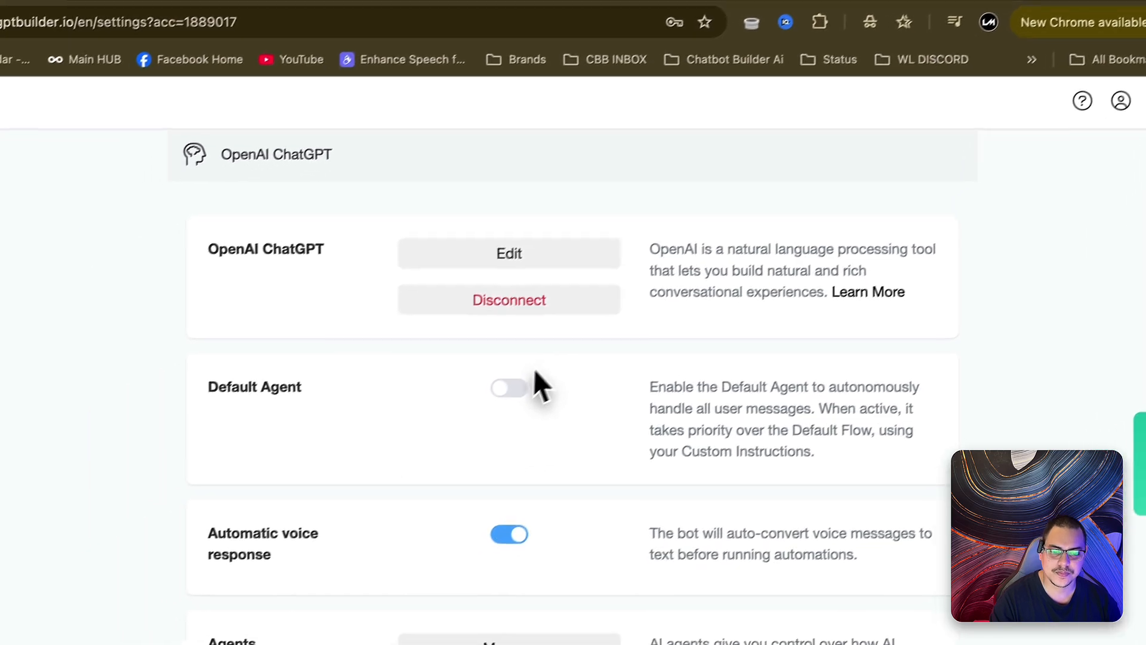
scroll(534, 370, up, 4)
click(270, 240)
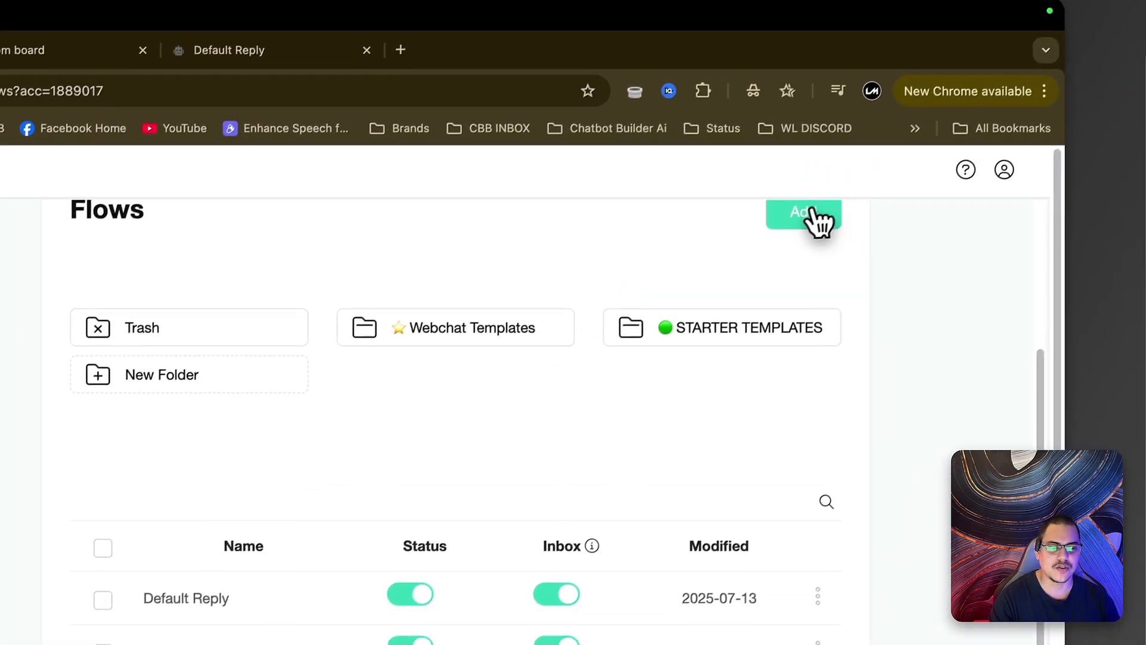
- Create a new 'Default reply' flow and add an OpenAI action to its message step
click(814, 214)
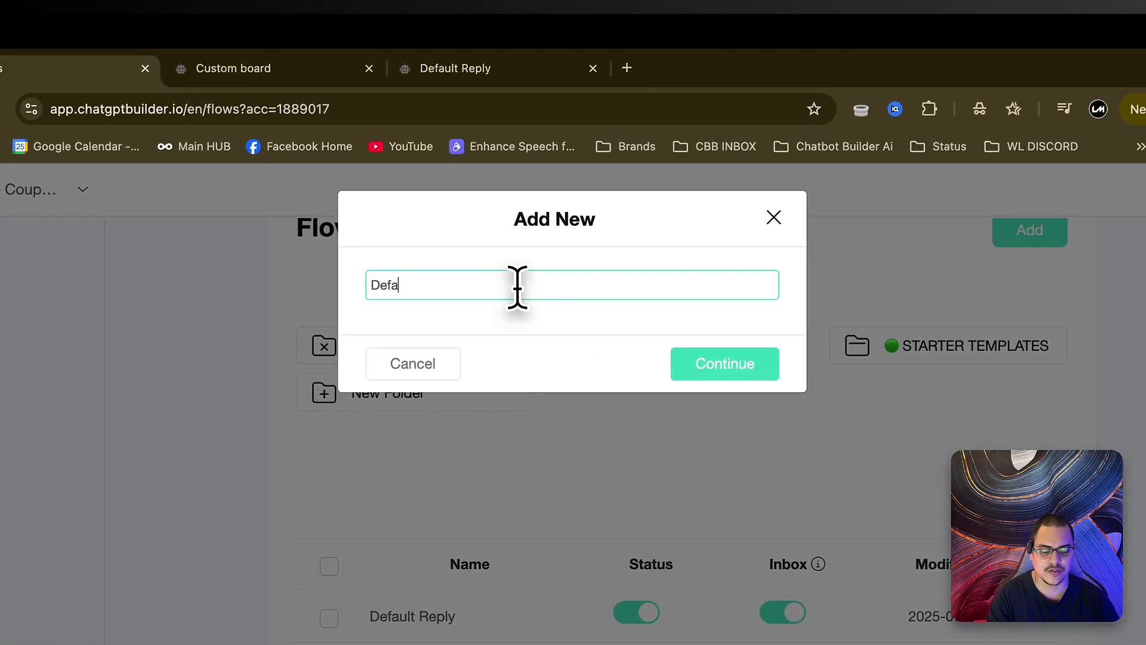
click(746, 373)
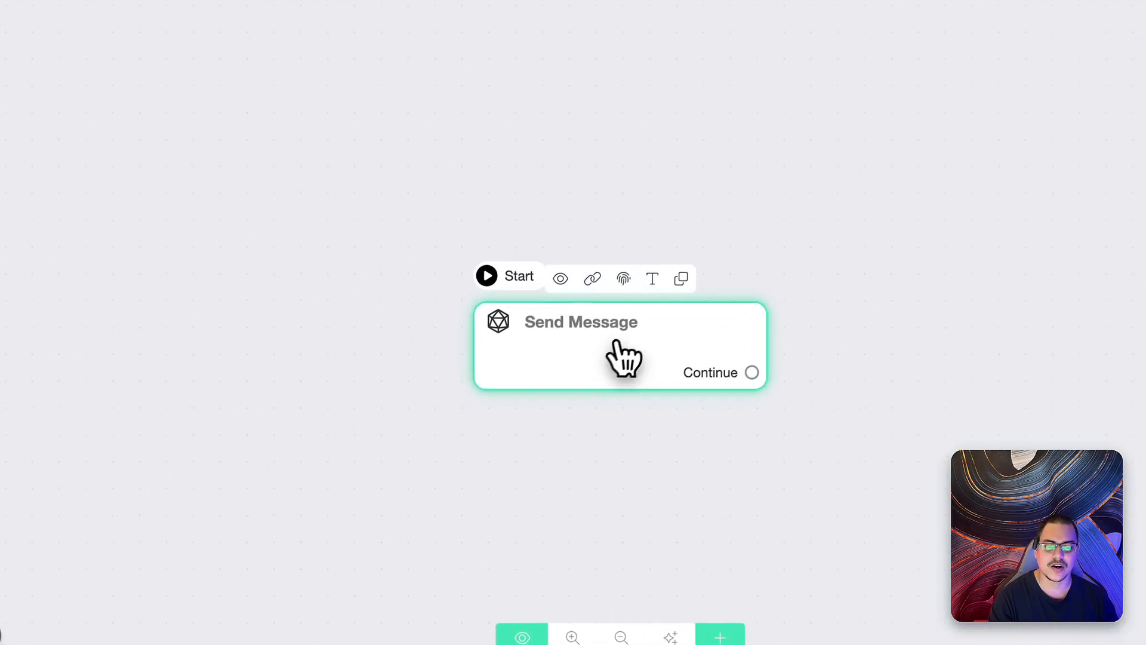
click(624, 358)
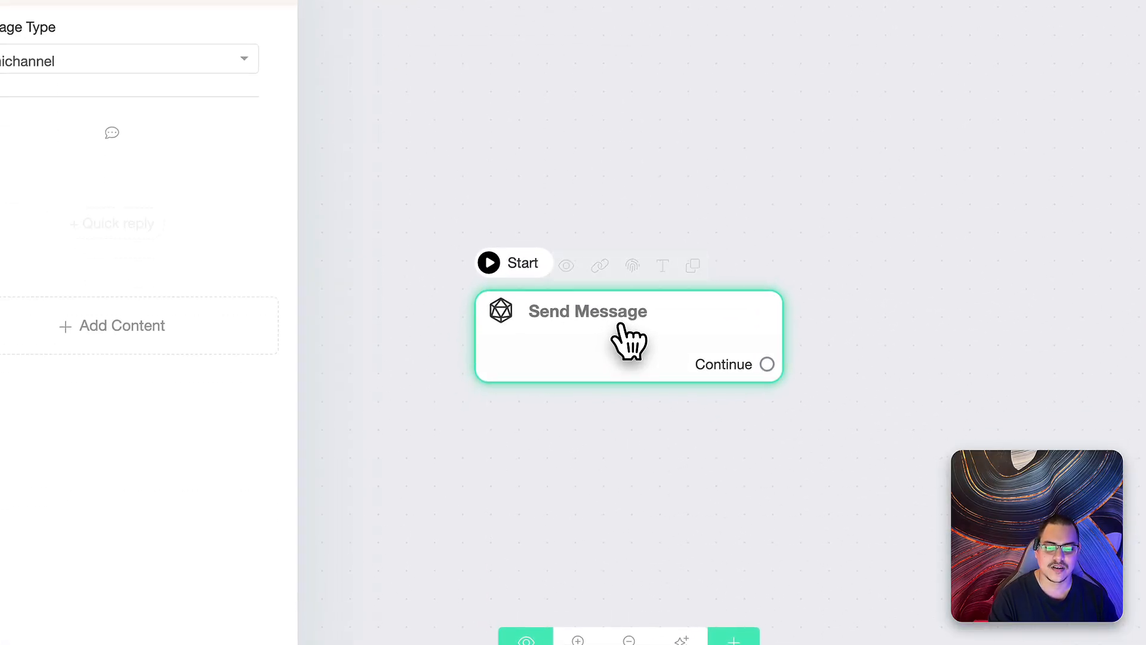
click(158, 351)
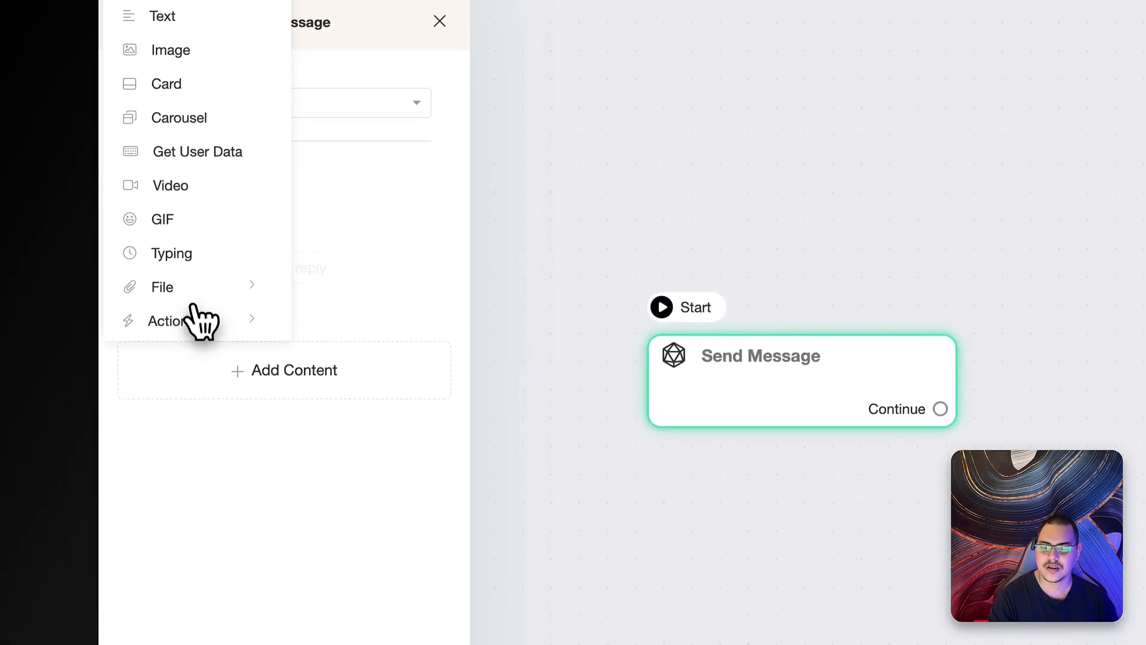
mouse_move(199, 274)
click(372, 267)
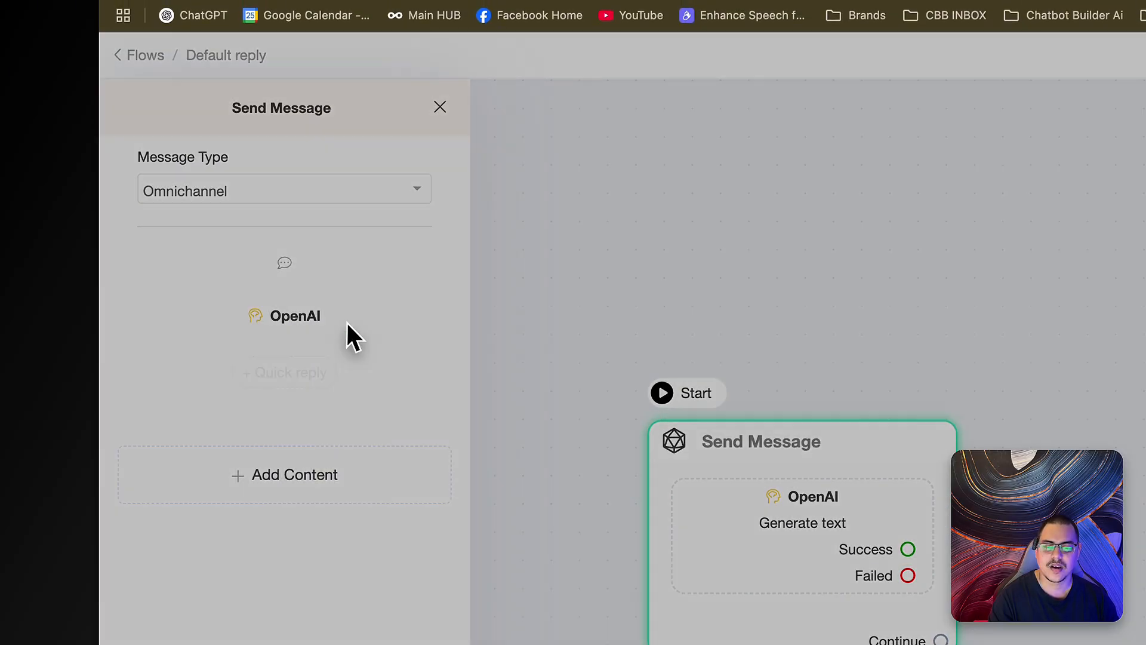
- Set the OpenAI prompt for a coffee shop, drop connect_user_to_human, and save output to ai_default_reply
click(346, 322)
key(BackSpace)
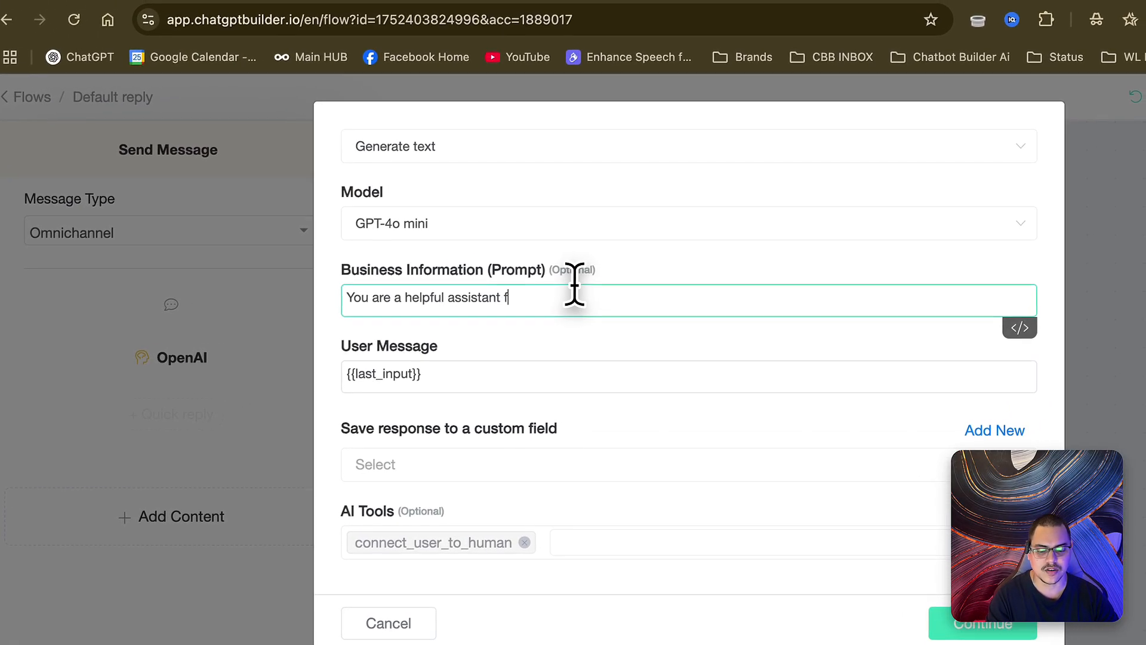
text(for a coffee shop you know everything about coffee)
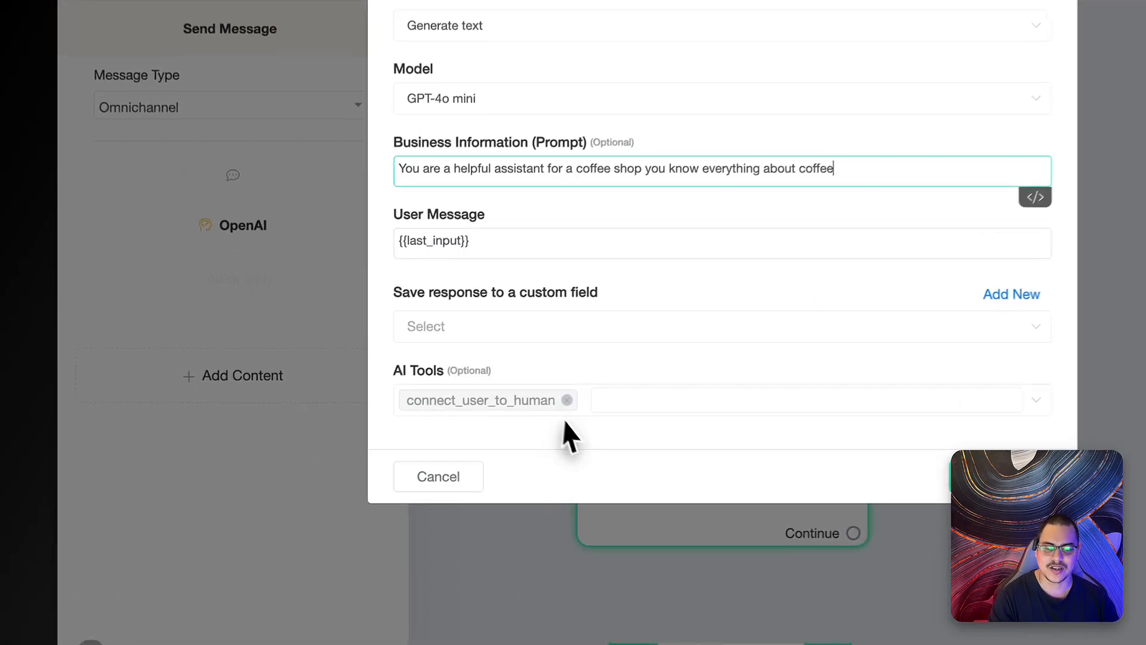
click(458, 426)
click(455, 374)
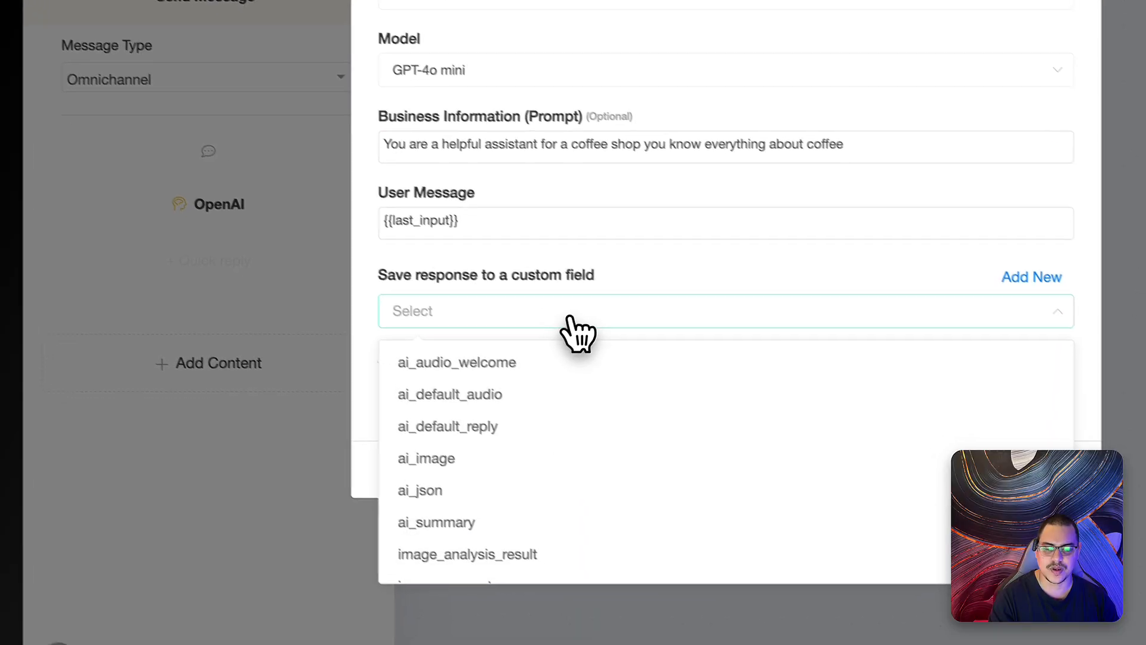
click(578, 435)
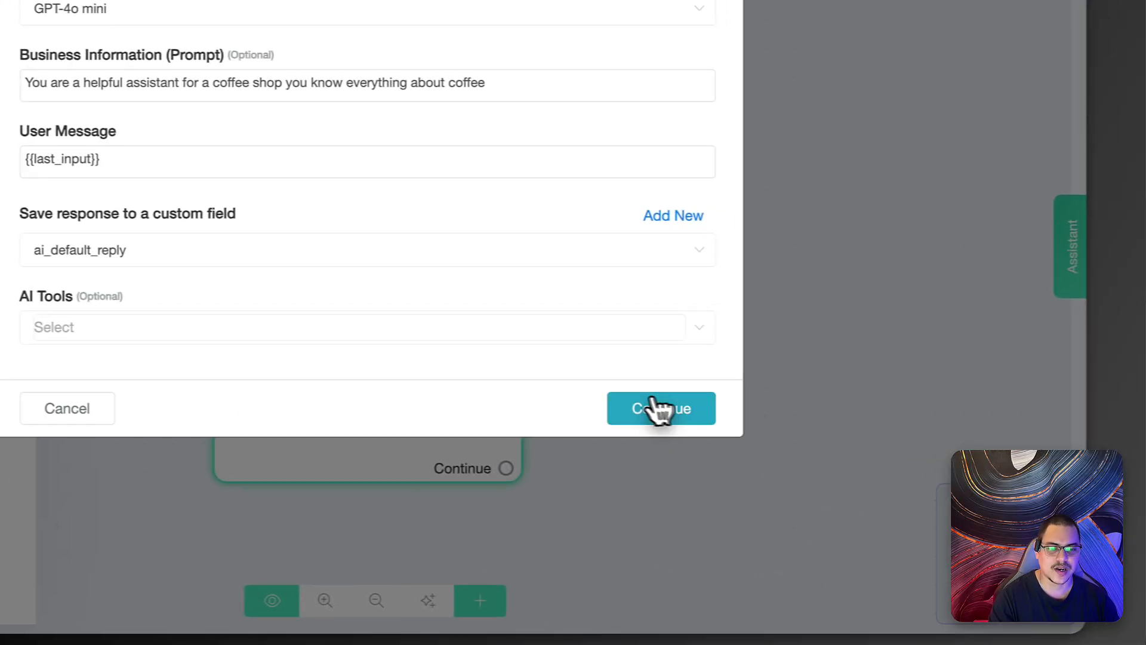
click(958, 436)
- Add a text message containing {{ai_default_reply}} to the step
click(281, 323)
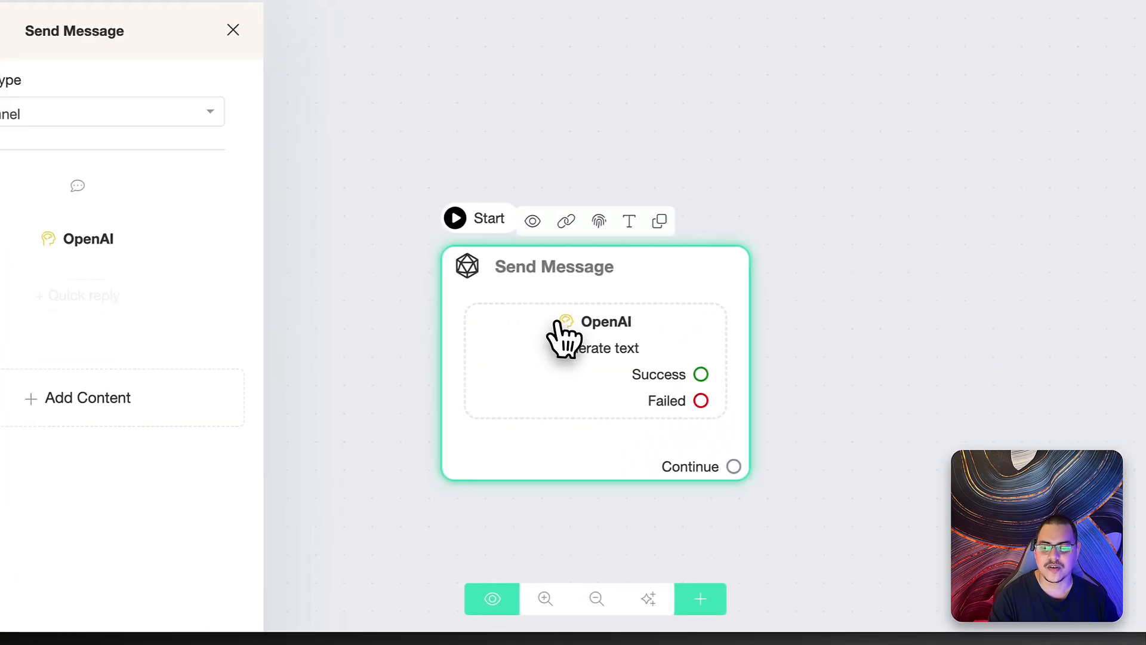
click(200, 326)
click(169, 10)
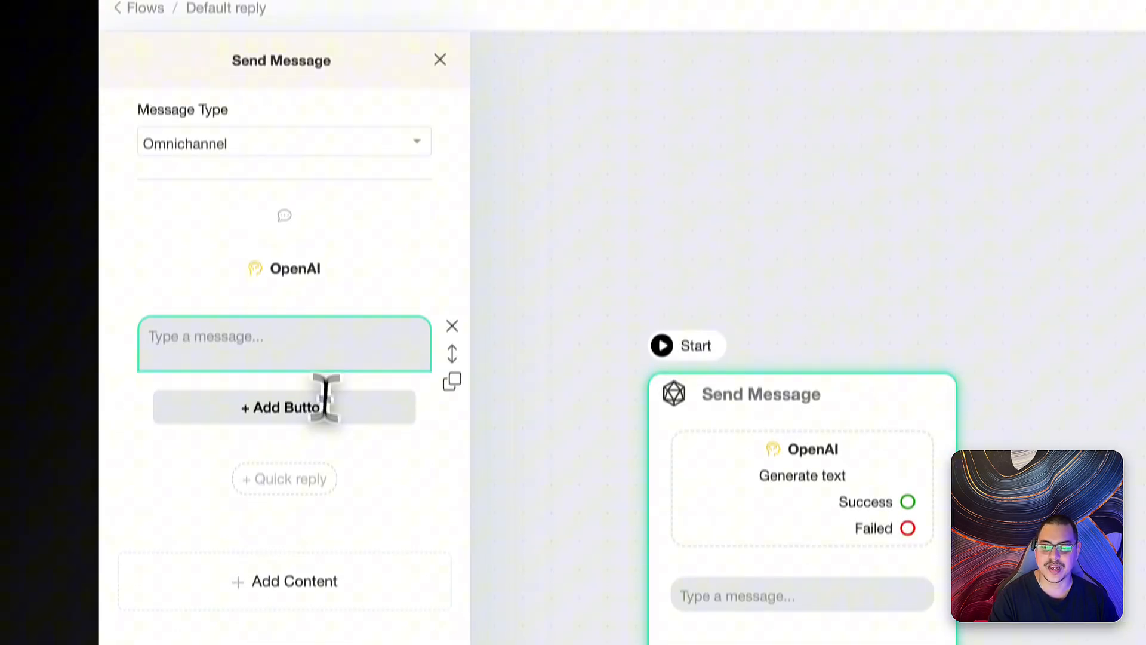
click(312, 339)
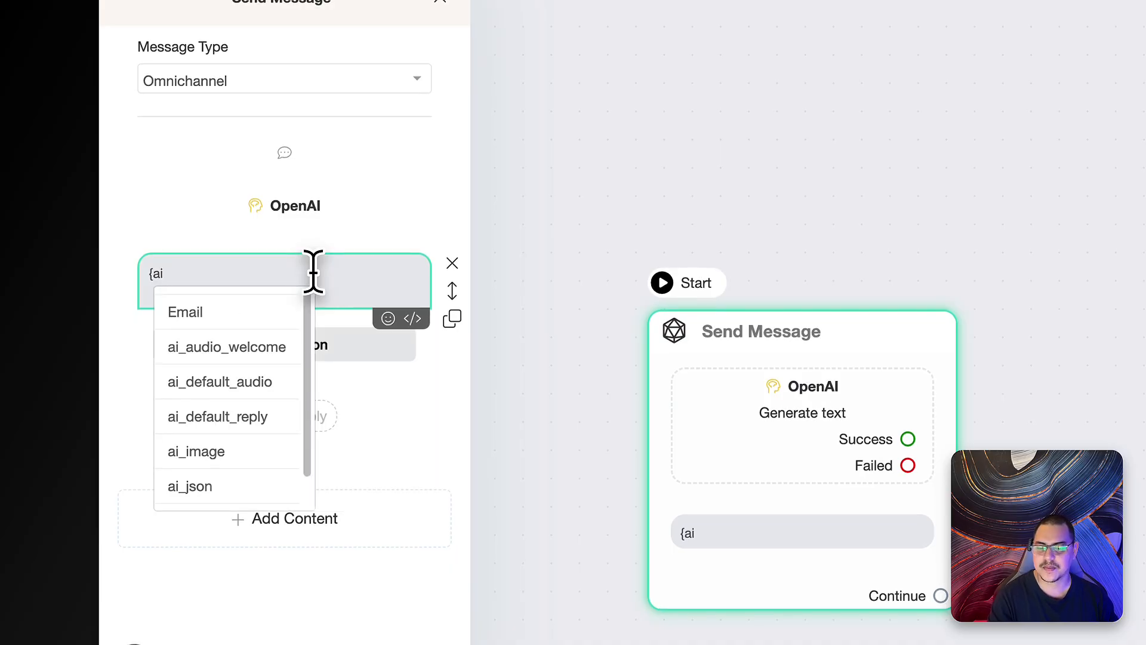
click(251, 417)
click(555, 335)
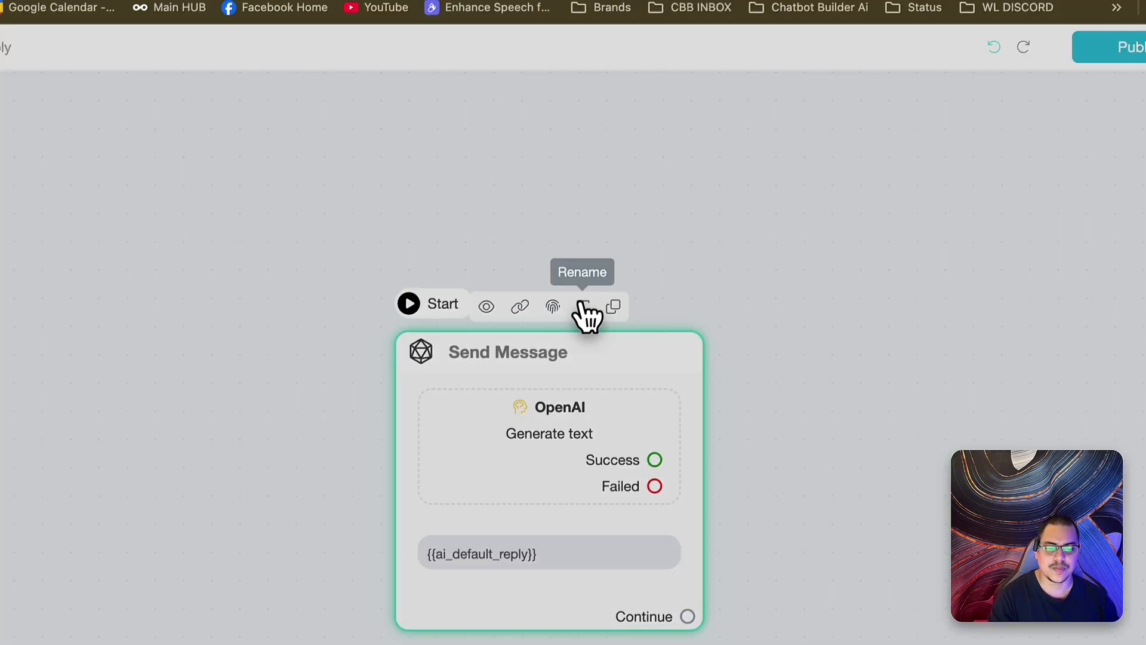
- Rename the step Main default reply and publish the flow
click(615, 265)
text(Main default reply)
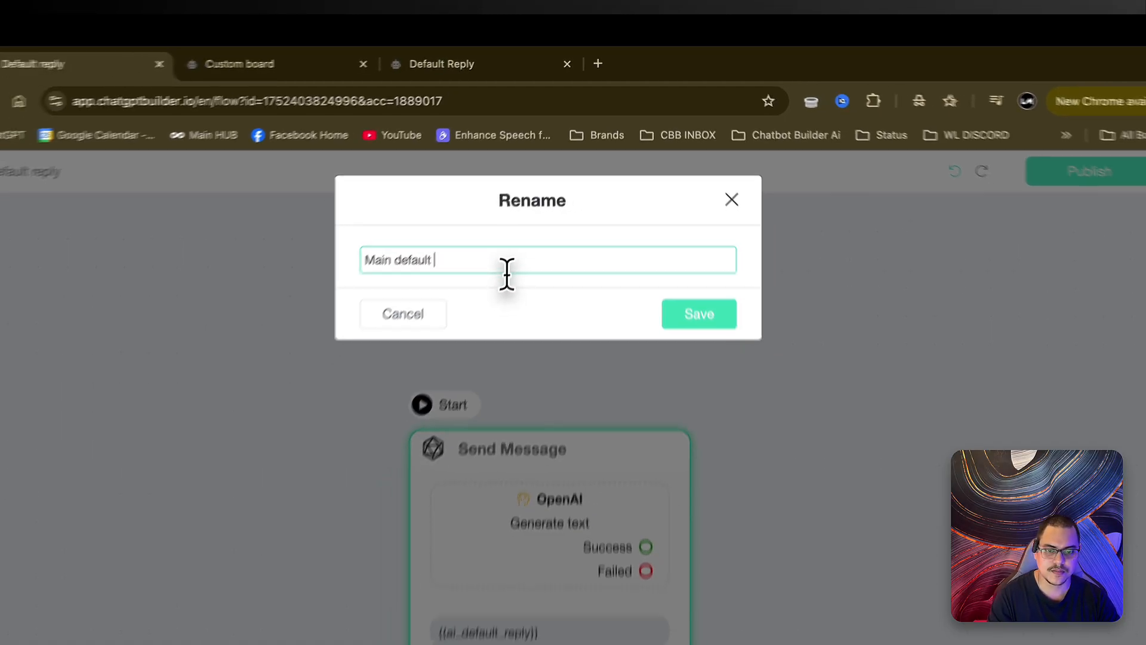
key(Return)
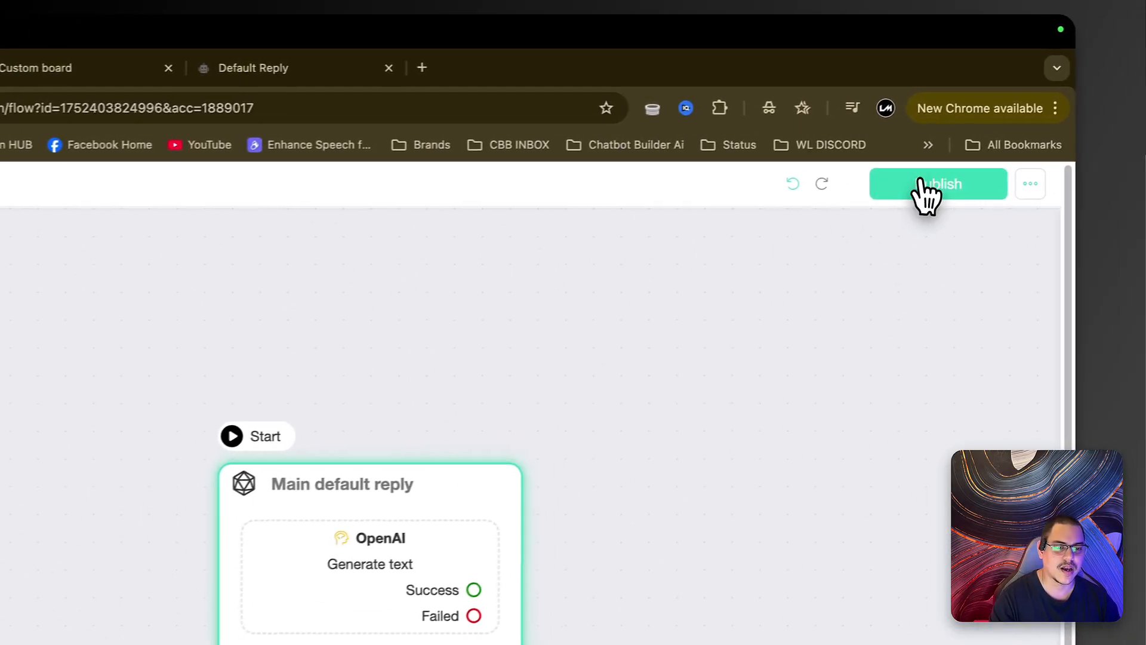
click(920, 184)
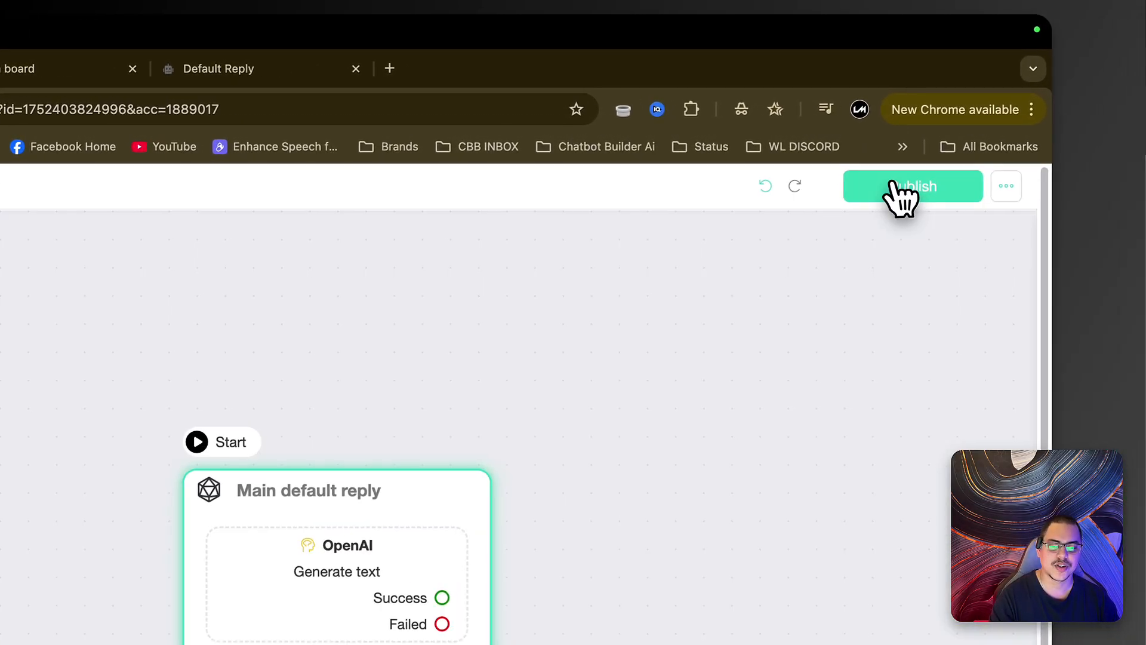
- Return to the Flows list and open the original Default Reply coupon flow
click(131, 188)
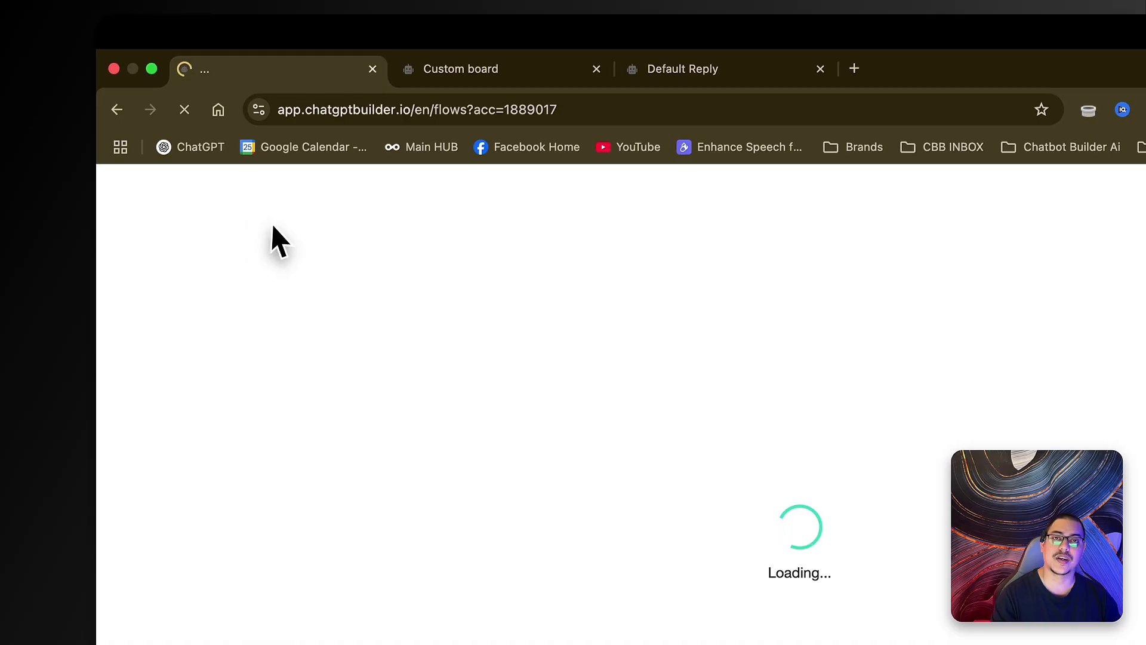
scroll(815, 558, down, 3)
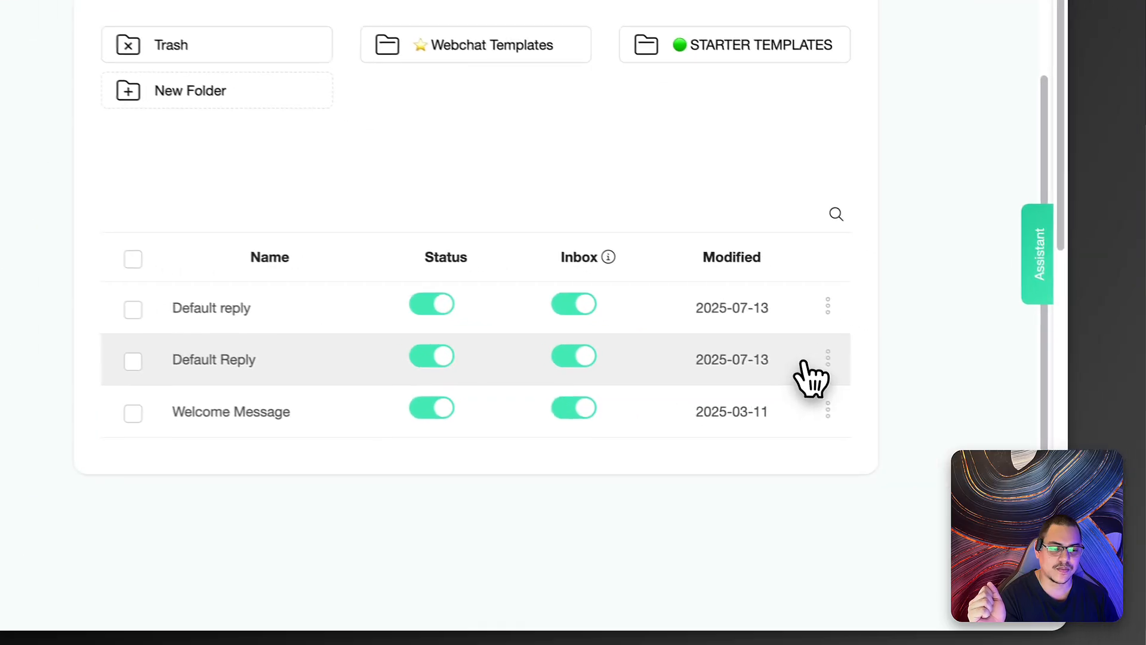
click(859, 446)
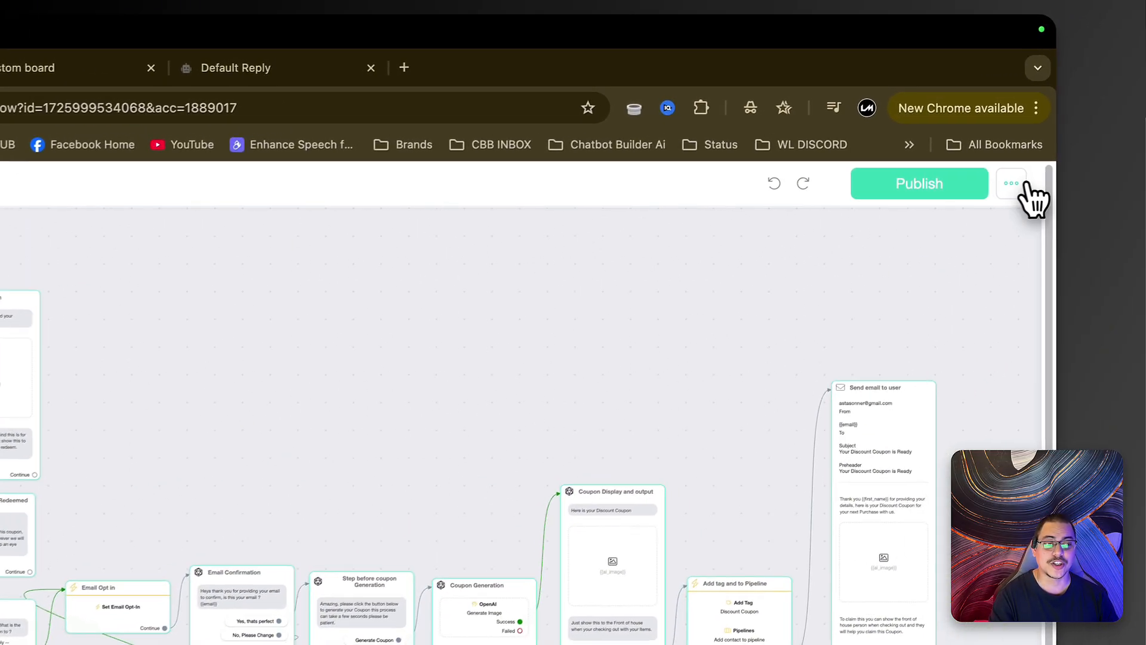
- Rename the coupon flow 'Facebook Comment Coupon Special', publish it, and go back to the Flows list
click(1016, 129)
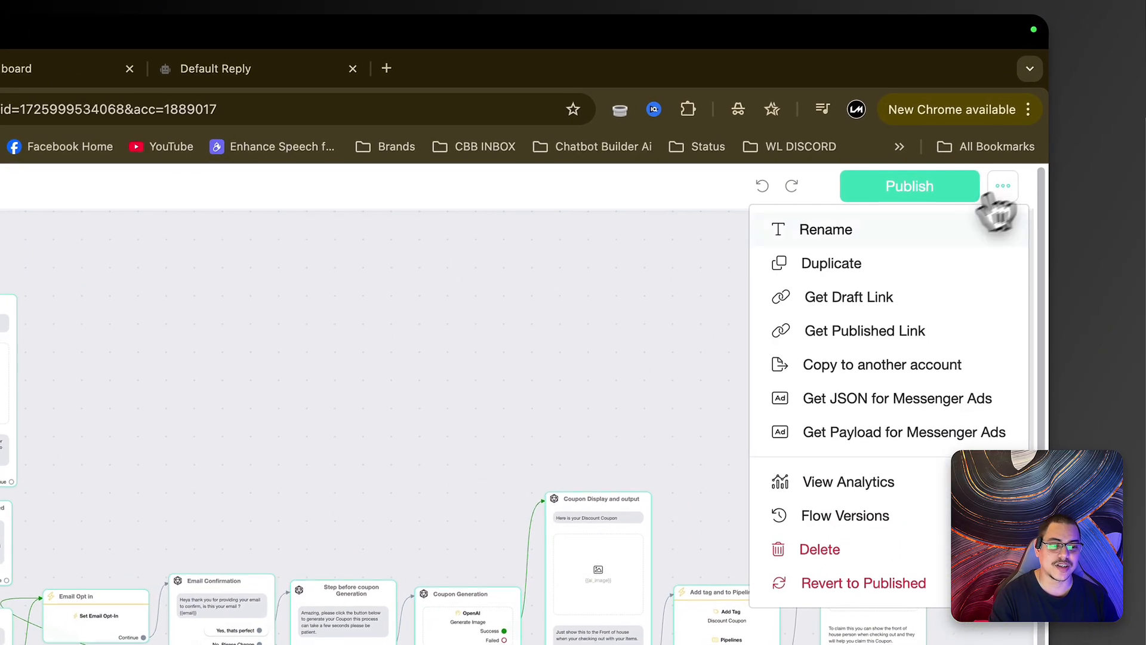
click(852, 238)
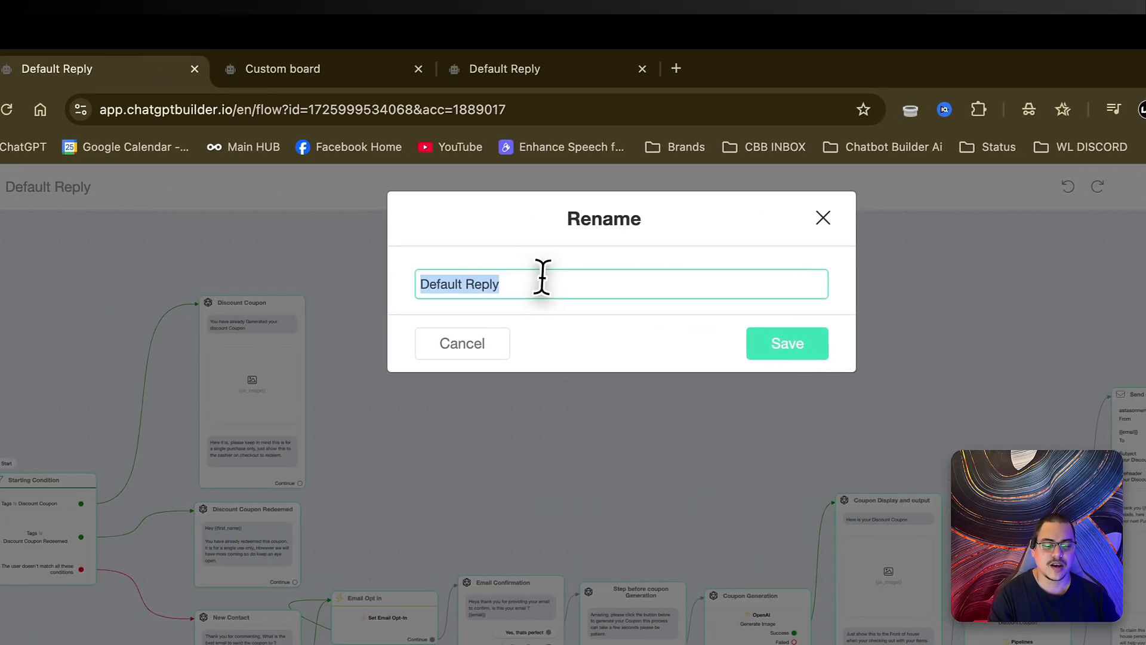
key(BackSpace)
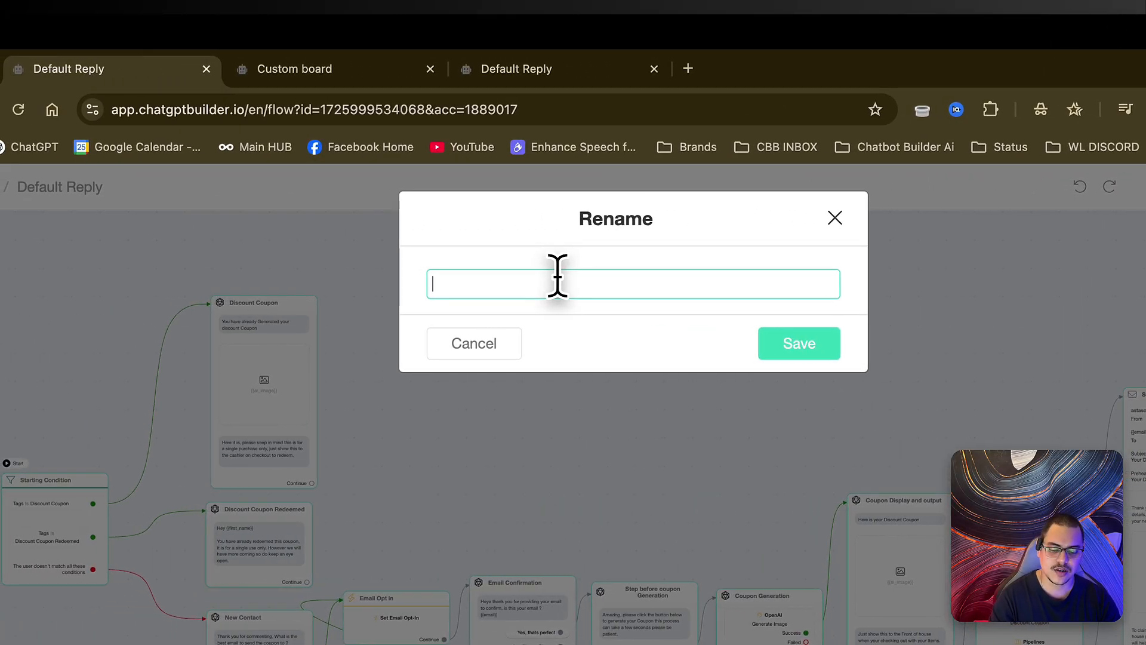
text(Facebook Comment D)
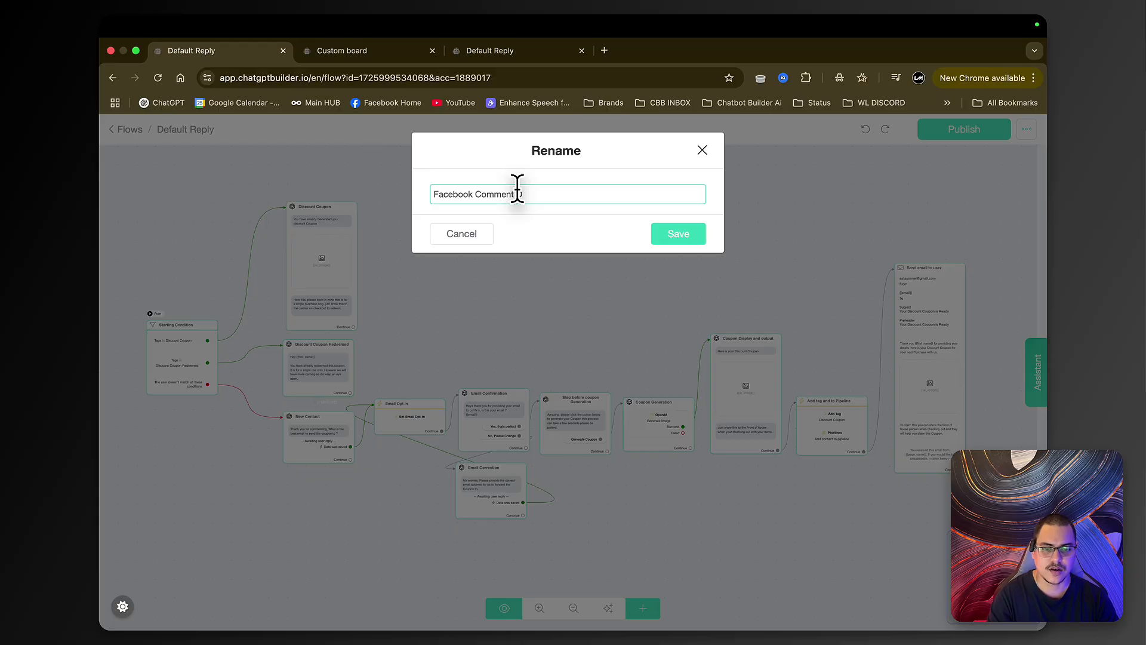
key(Return)
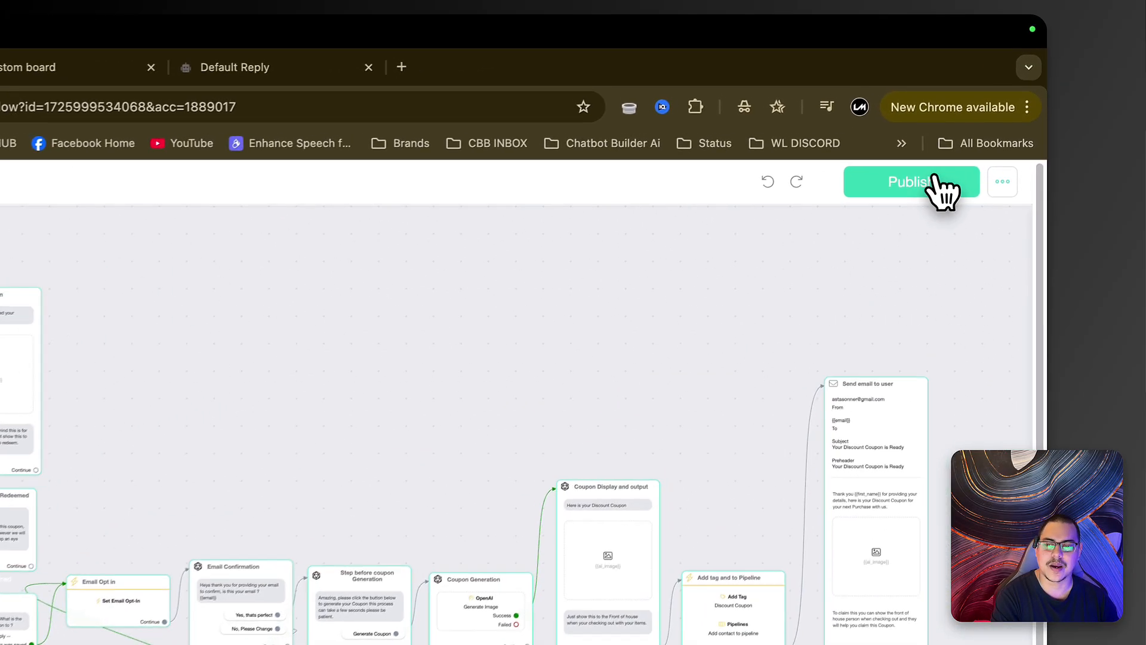
click(954, 129)
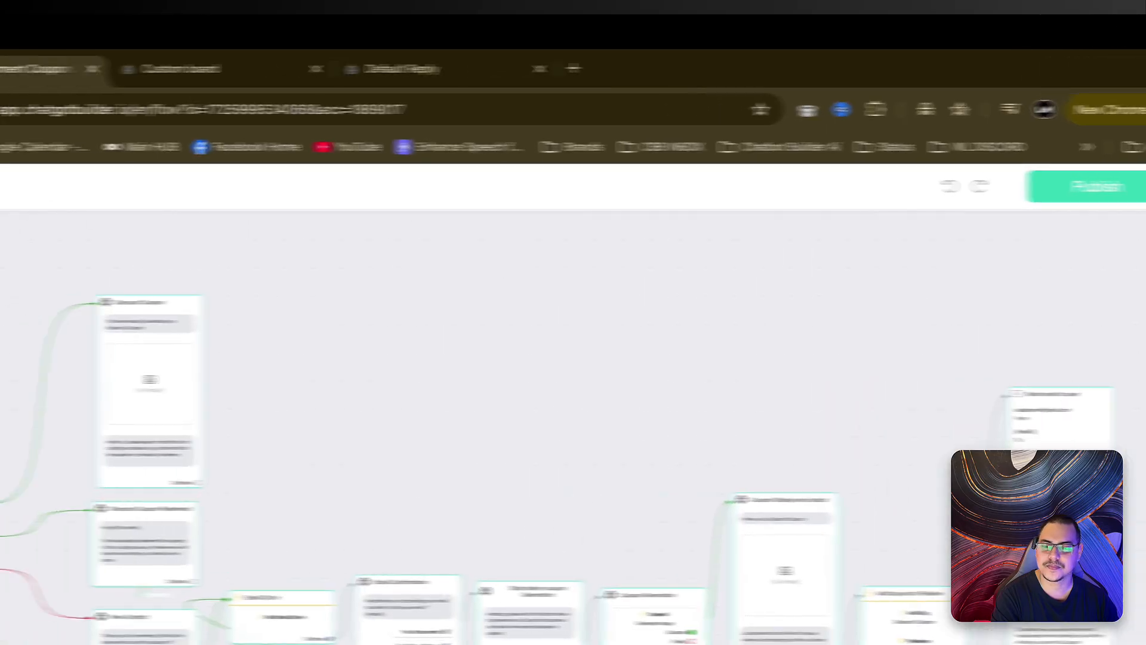
click(82, 192)
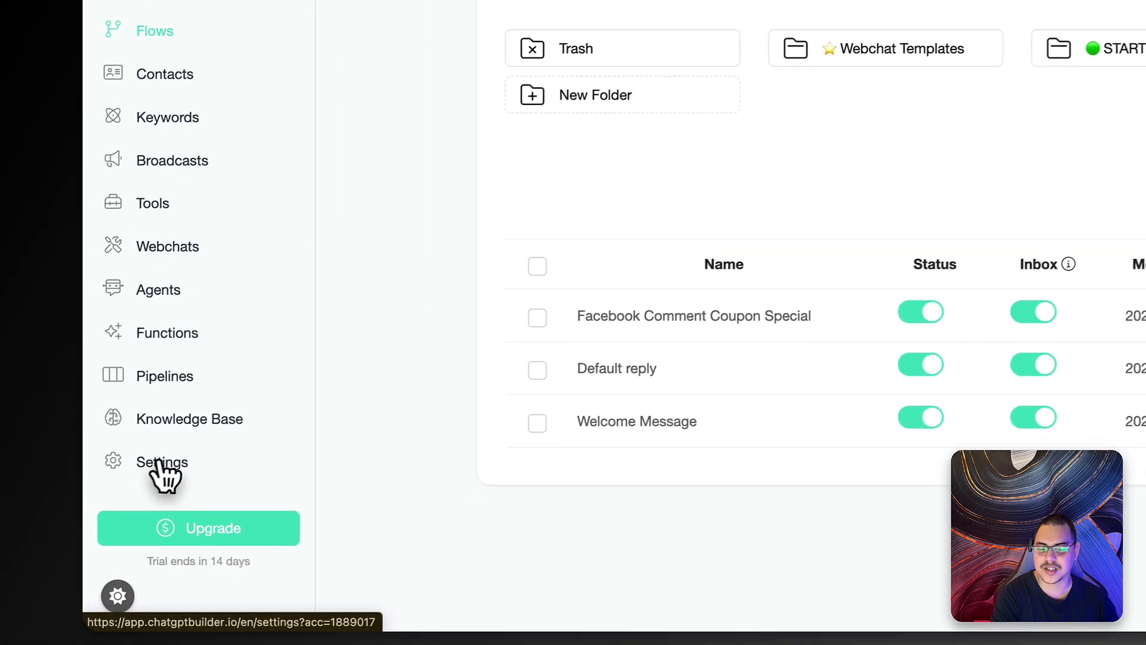
- In the chatbot settings, make Default reply the default flow and save
click(143, 515)
click(655, 270)
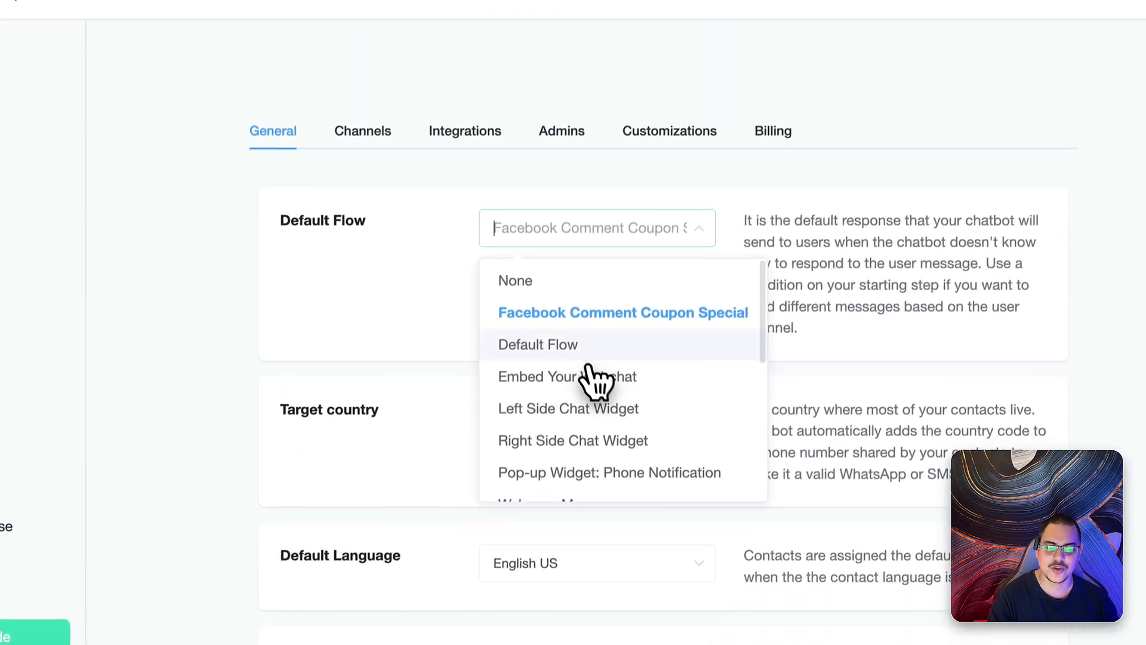
click(599, 412)
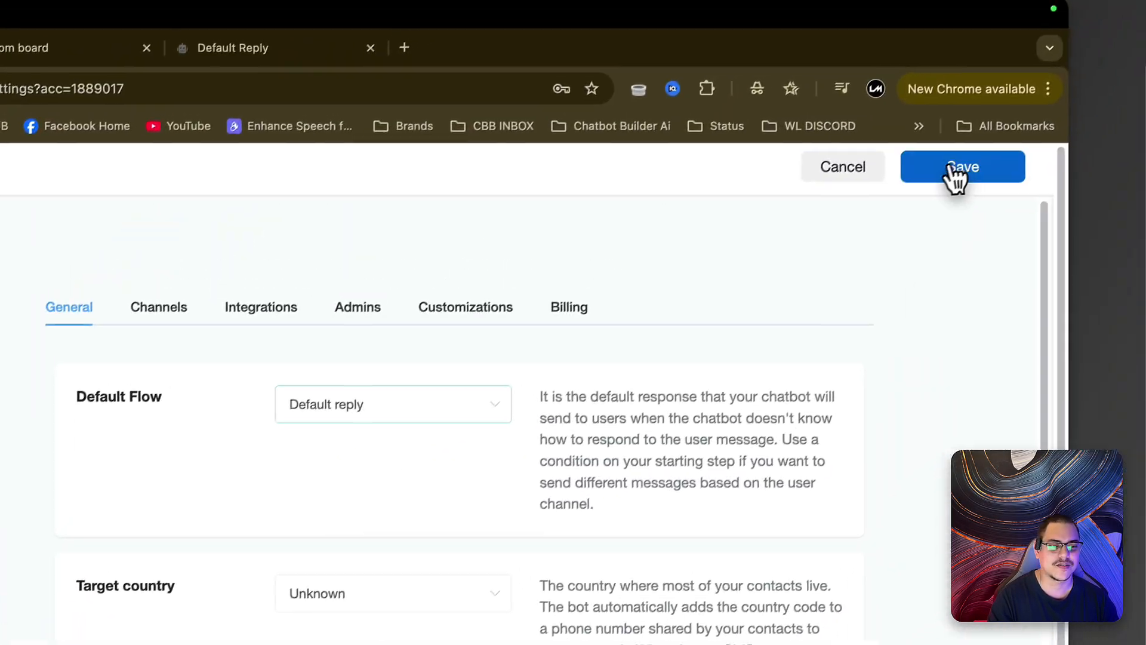
click(960, 169)
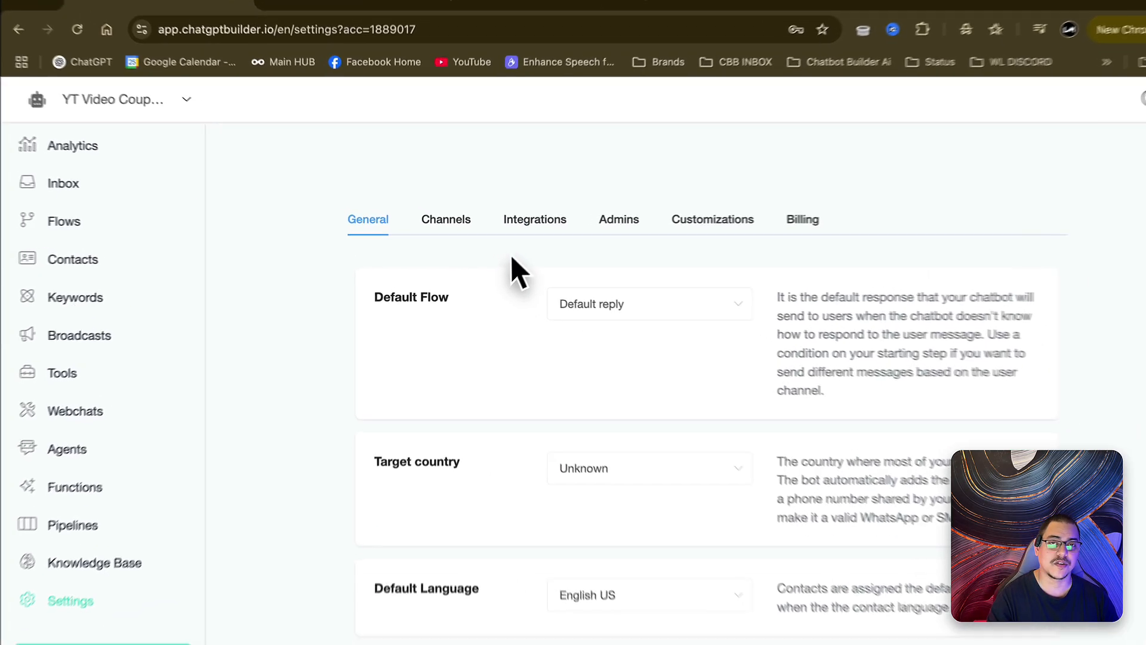
- Review the OpenAI ChatGPT integration settings, then show the Channels list with Facebook Messenger
click(505, 227)
scroll(545, 251, down, 1)
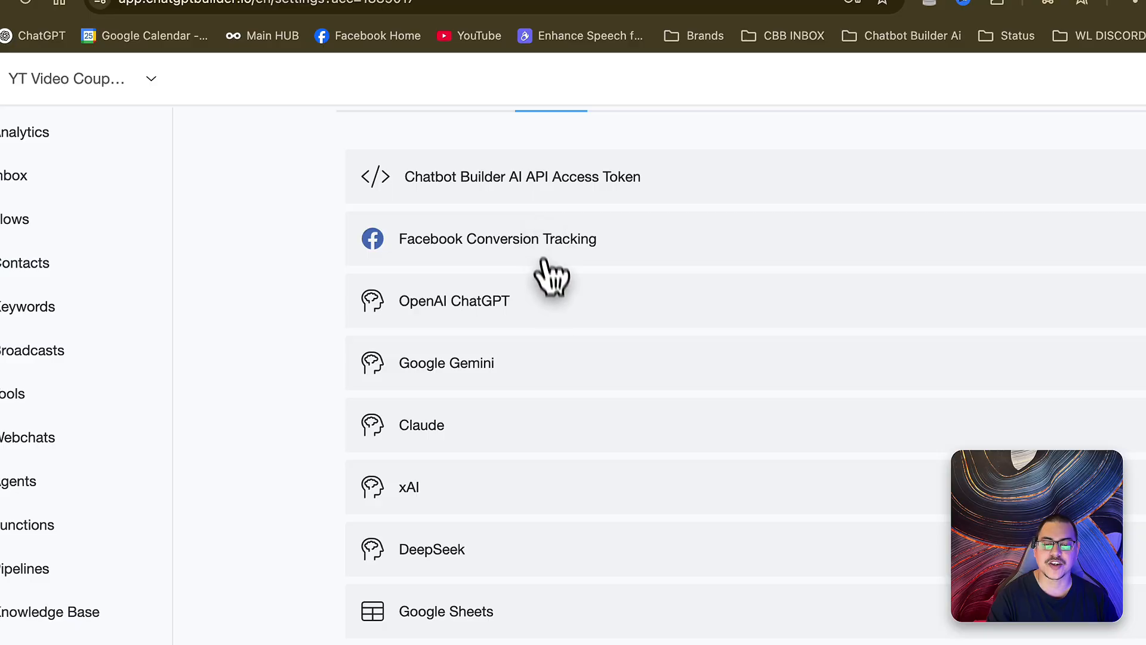
click(558, 308)
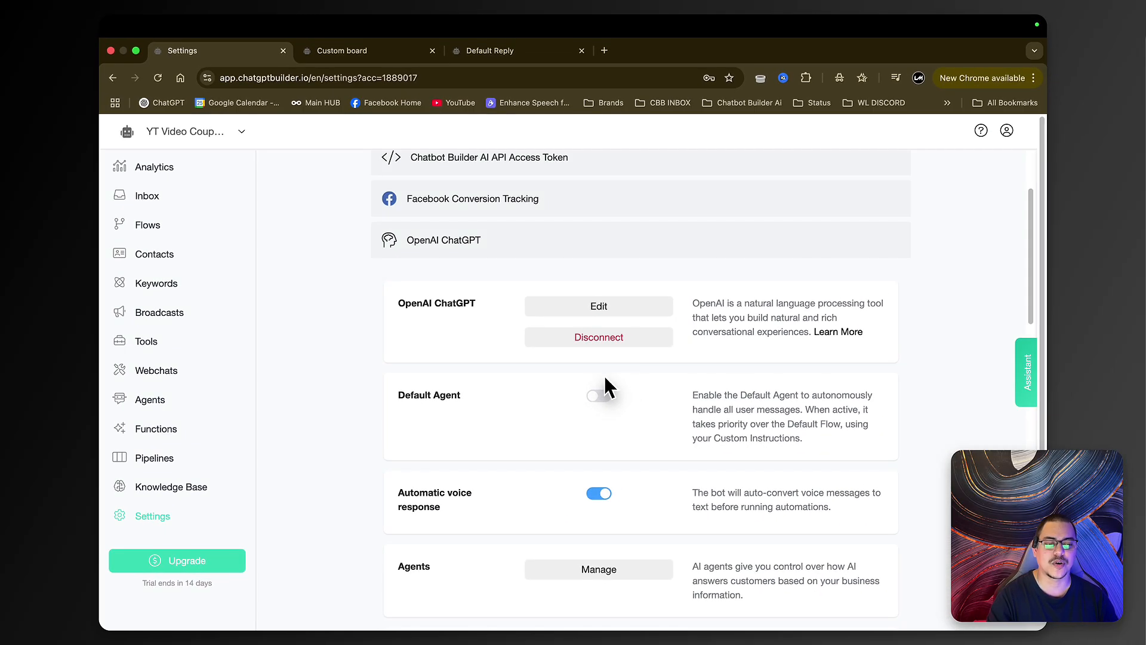
scroll(591, 371, up, 3)
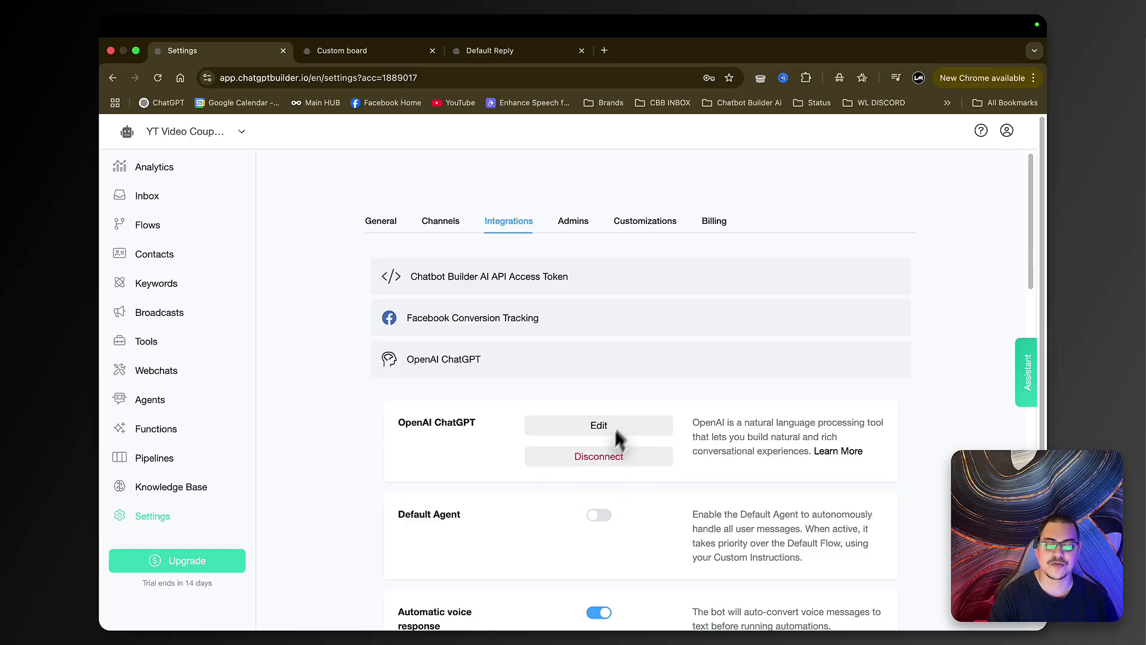
click(441, 221)
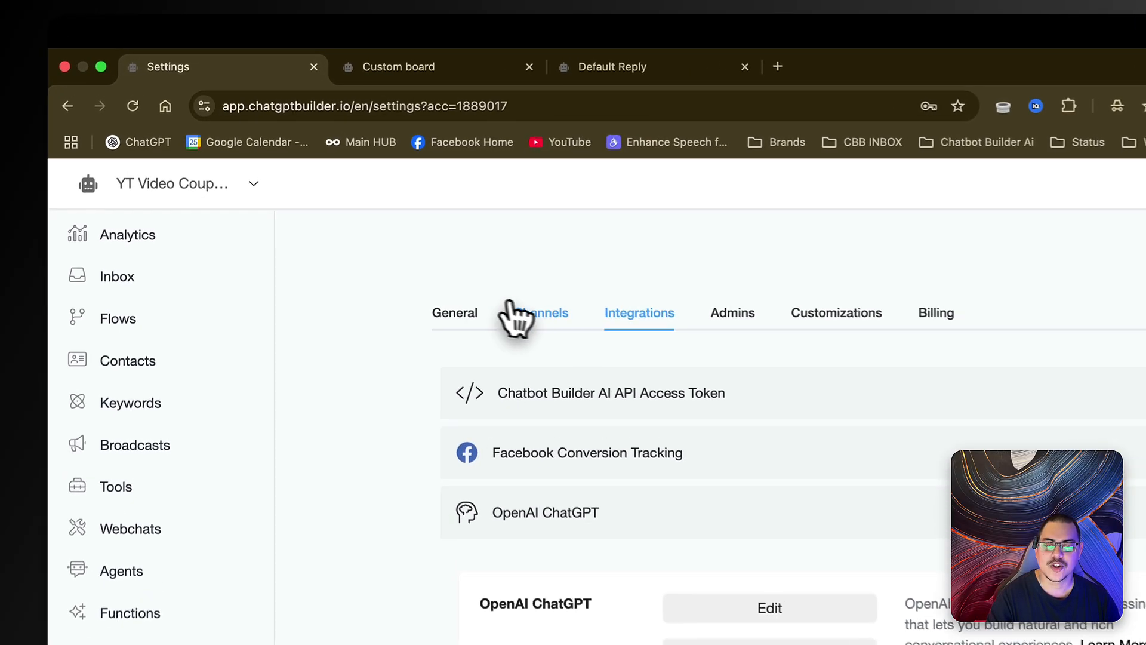
scroll(567, 340, down, 1)
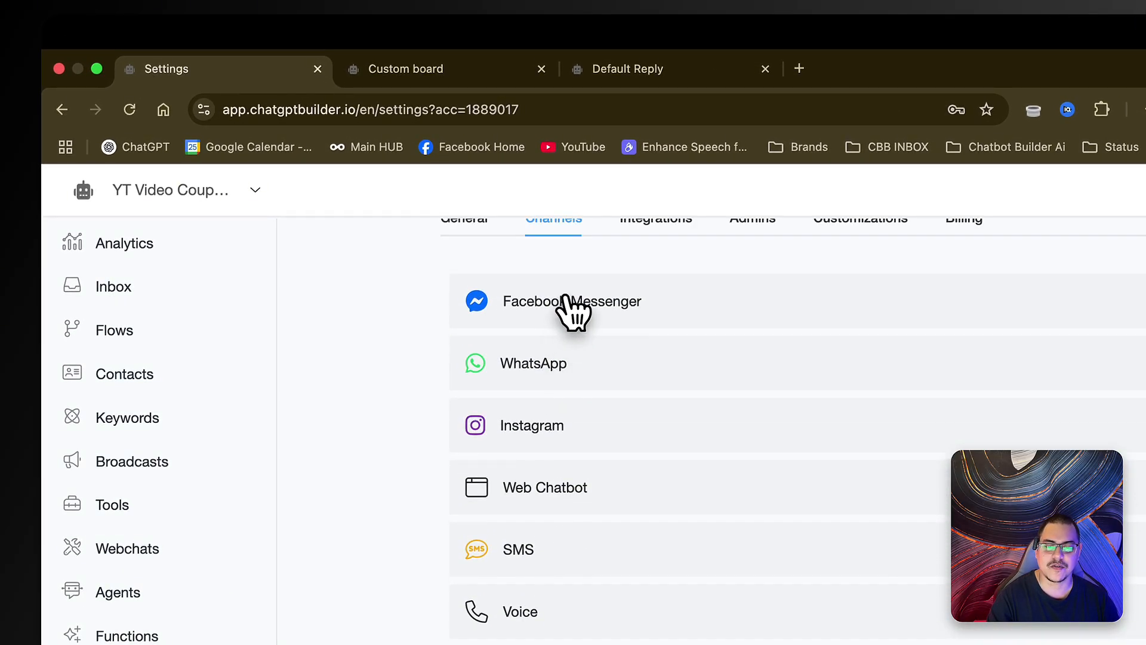
- Connect the Lava Cafe Facebook page as the Messenger channel, keeping the previously approved Facebook settings
click(565, 301)
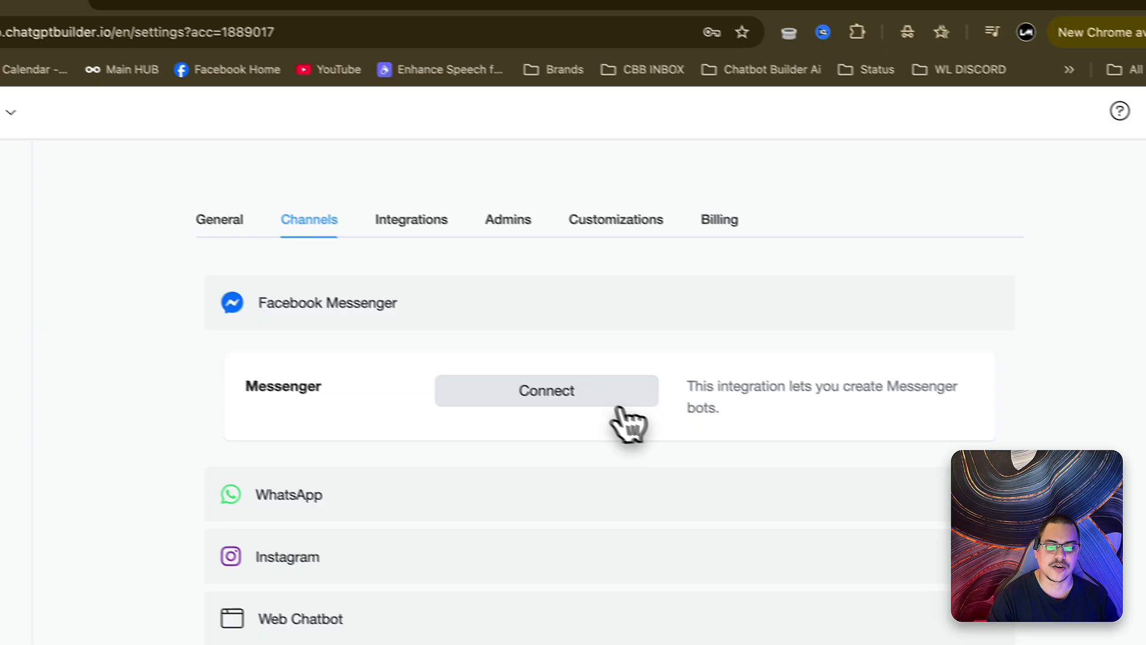
click(853, 389)
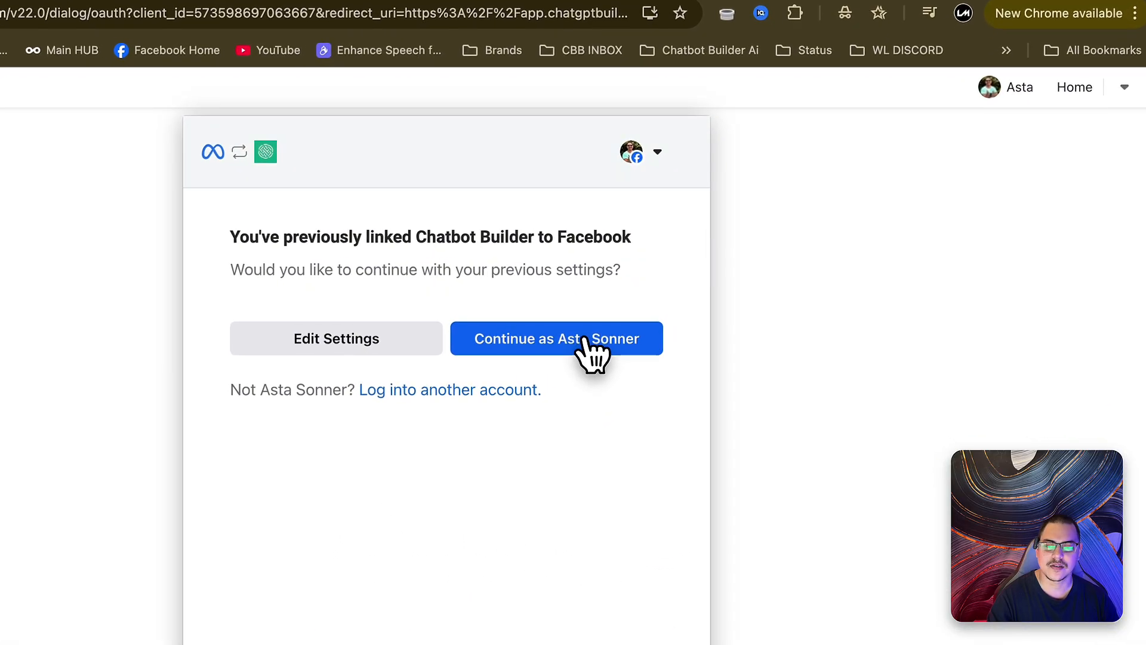
click(583, 338)
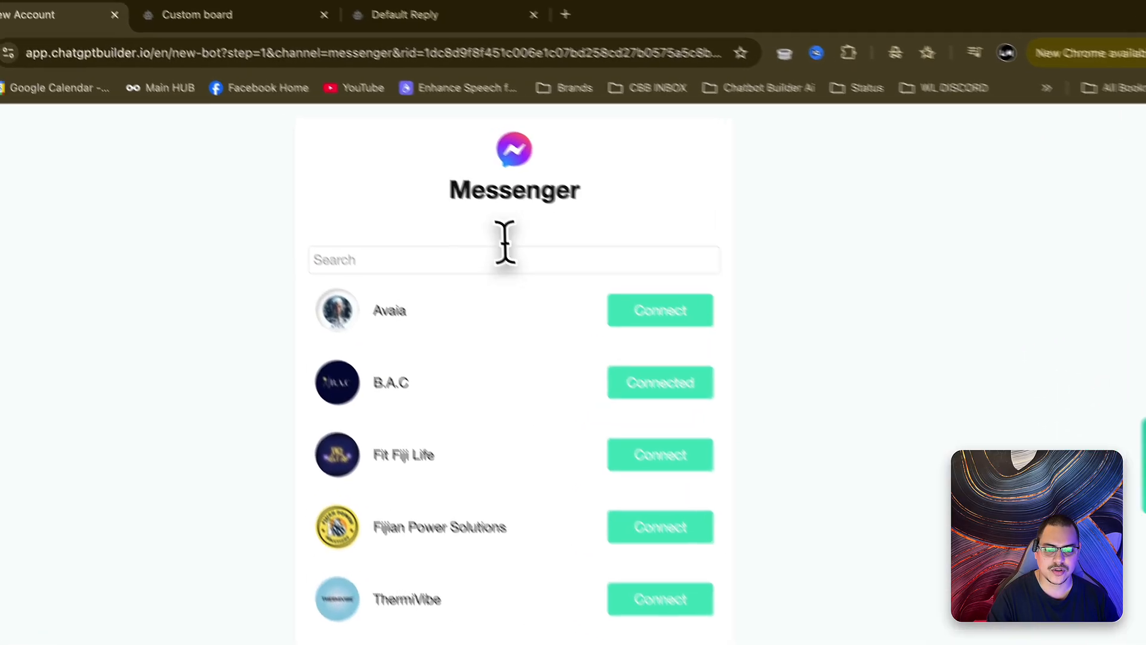
scroll(504, 242, down, 5)
click(633, 385)
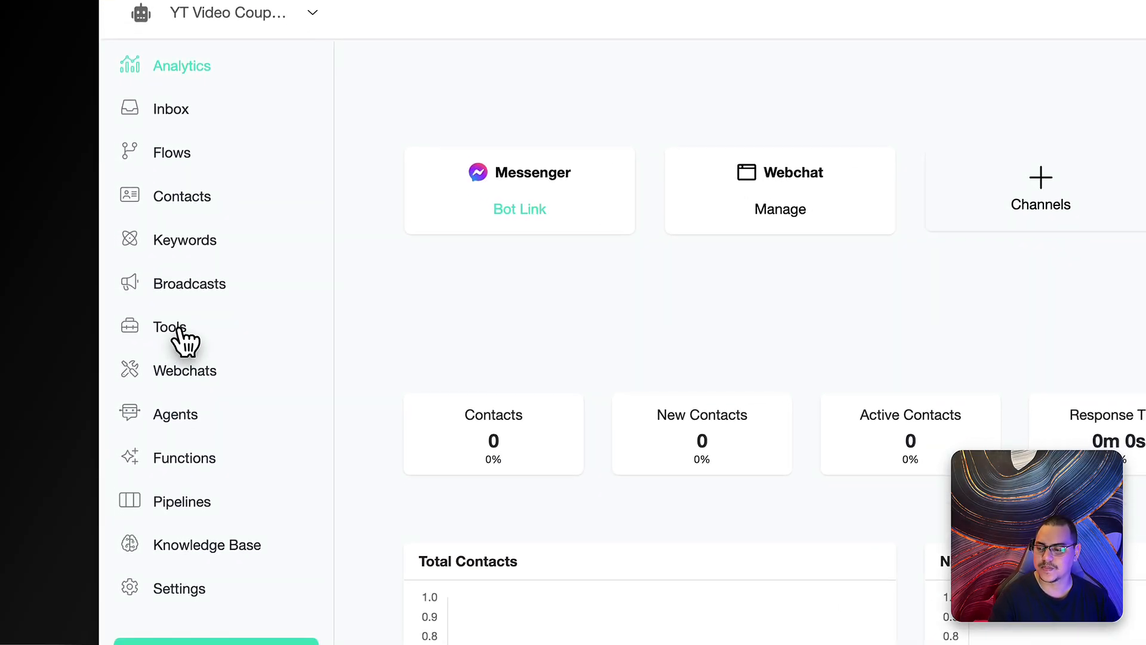
- Create a new Facebook comment automation named 'Coupon'
click(185, 339)
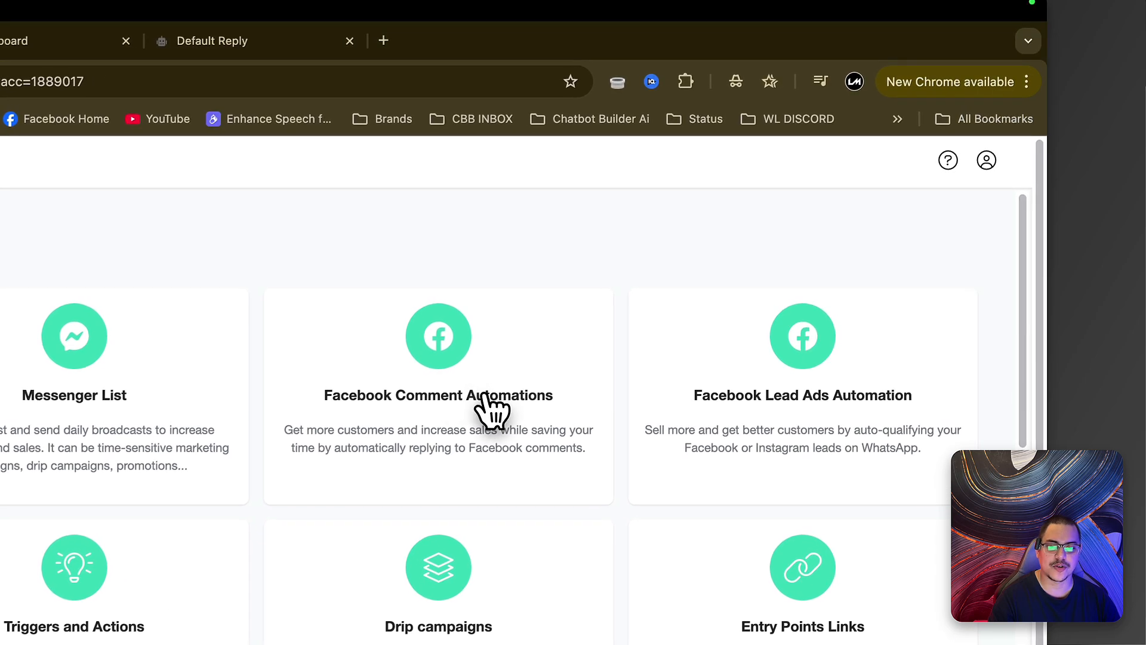
click(483, 399)
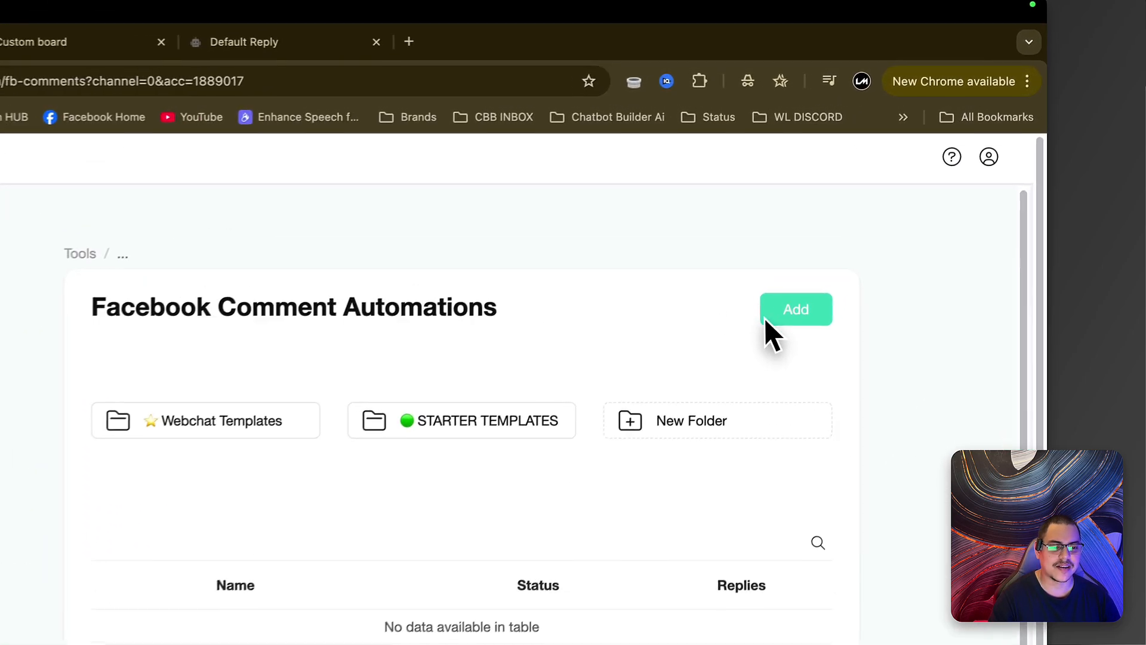
click(766, 318)
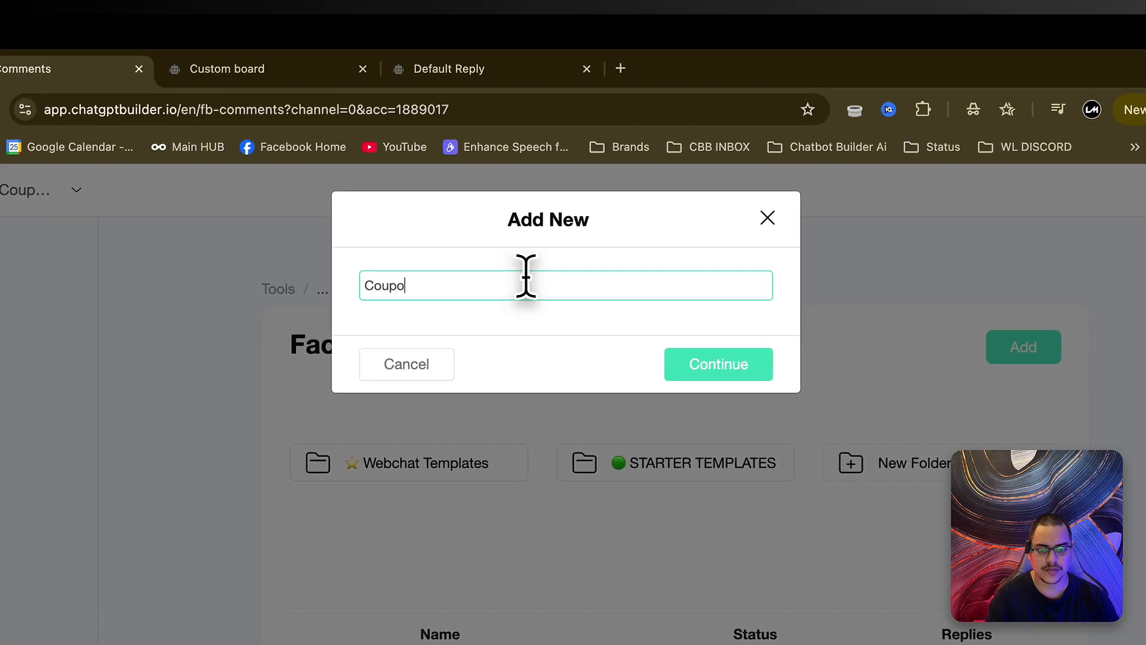
text(Coupo)
key(Return)
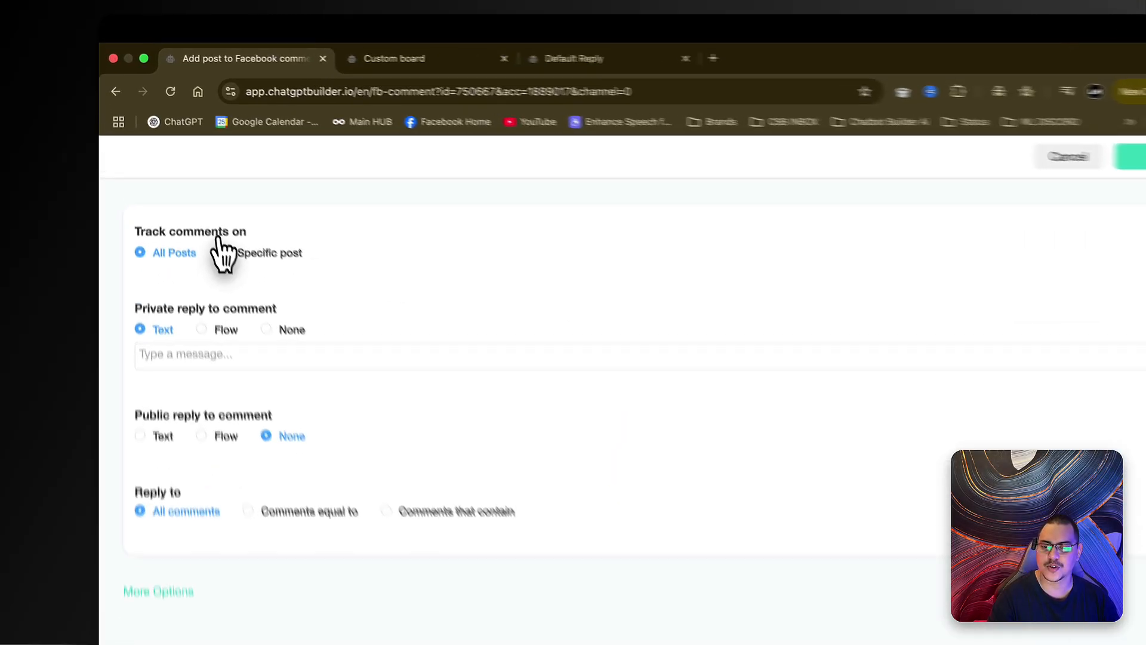
- Limit the automation to comments on the specific discount post
click(248, 296)
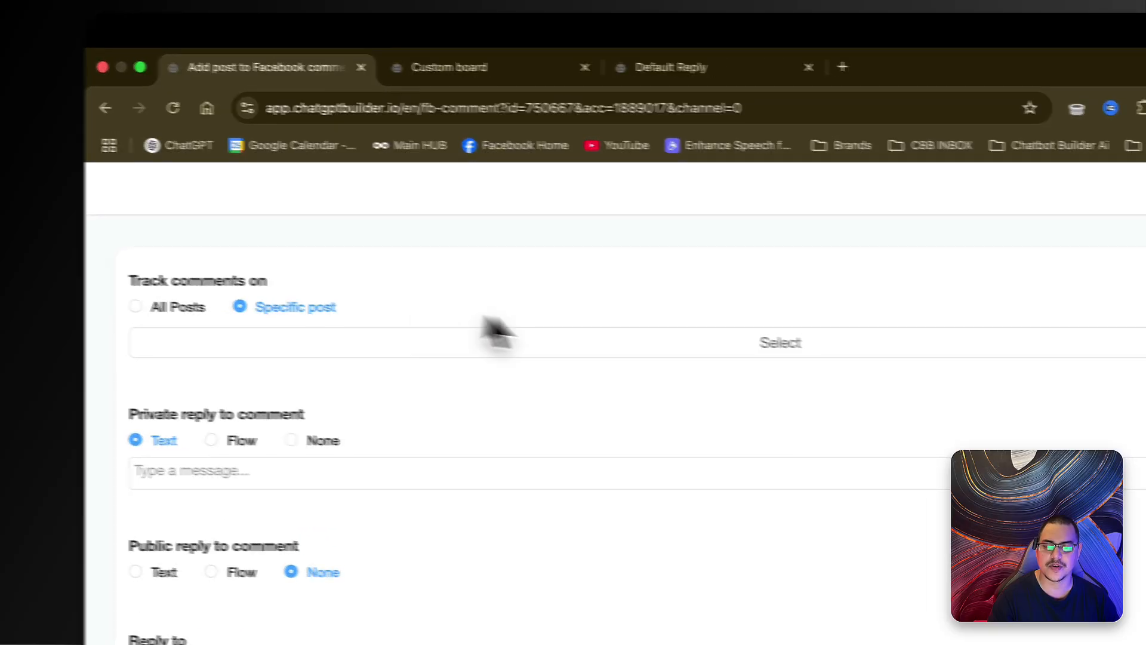
click(853, 346)
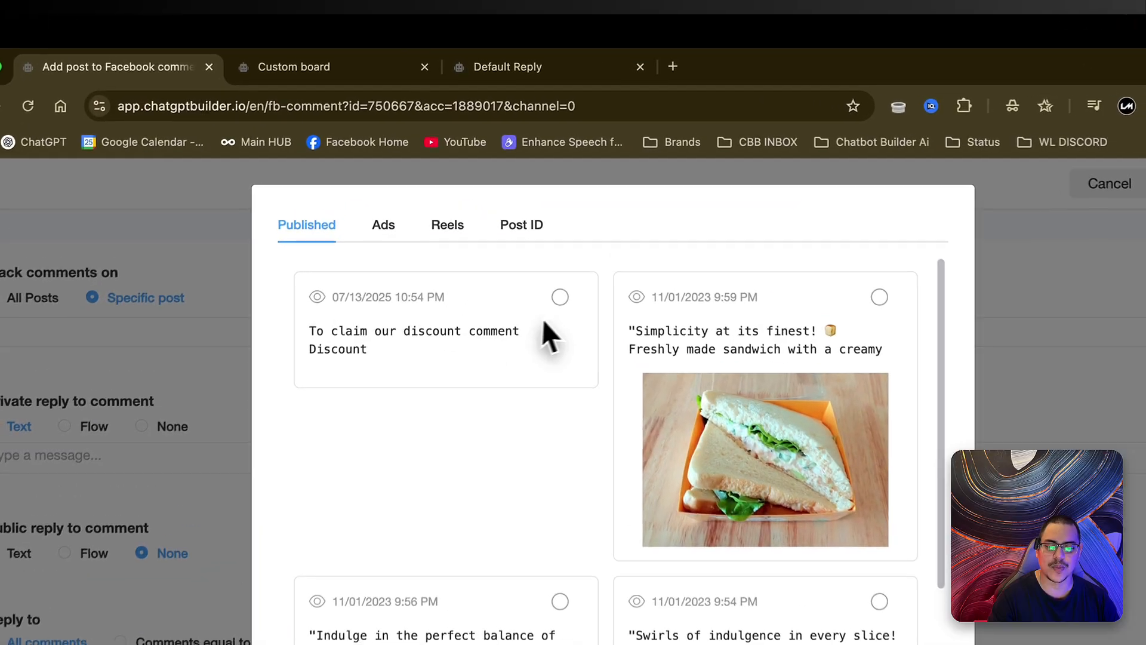
click(543, 252)
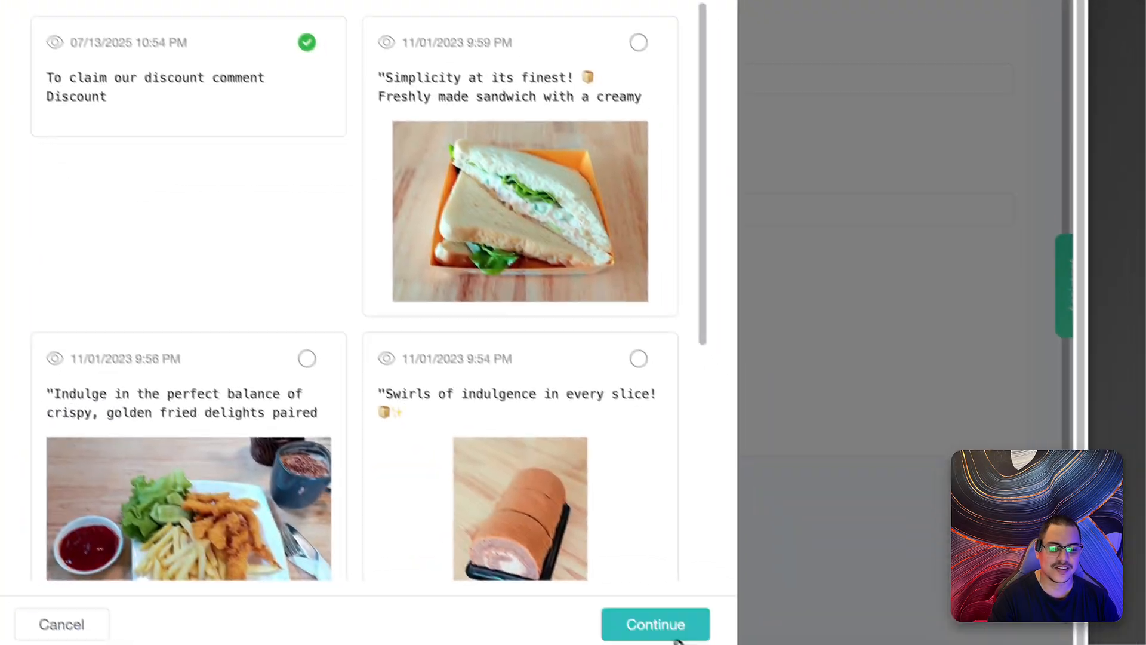
click(672, 634)
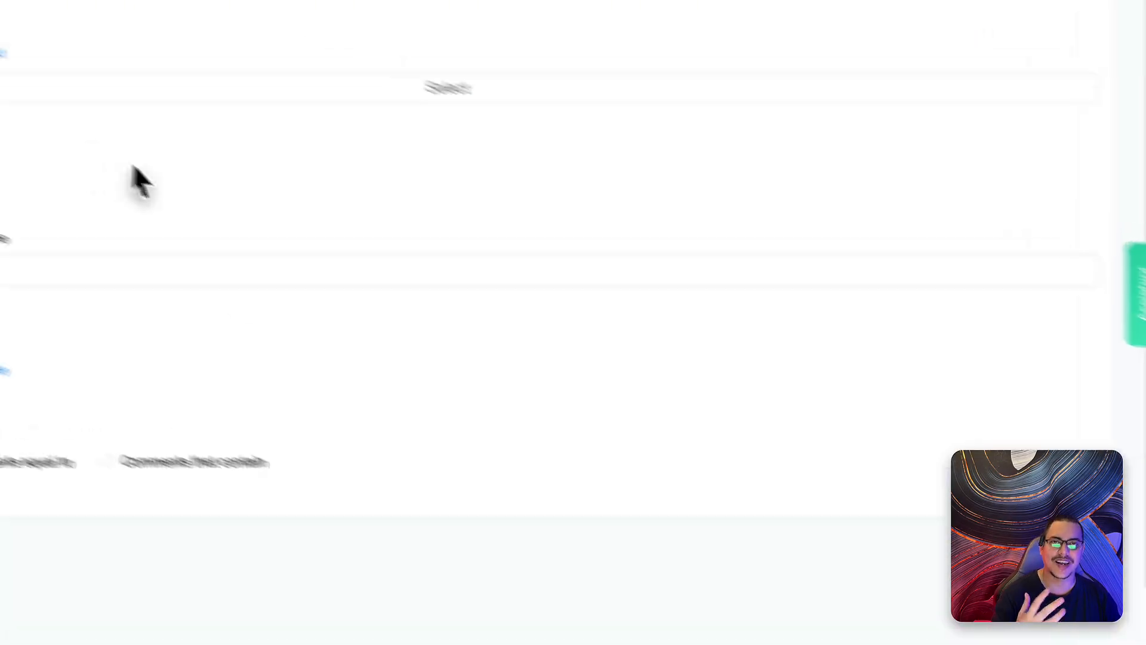
scroll(382, 334, down, 3)
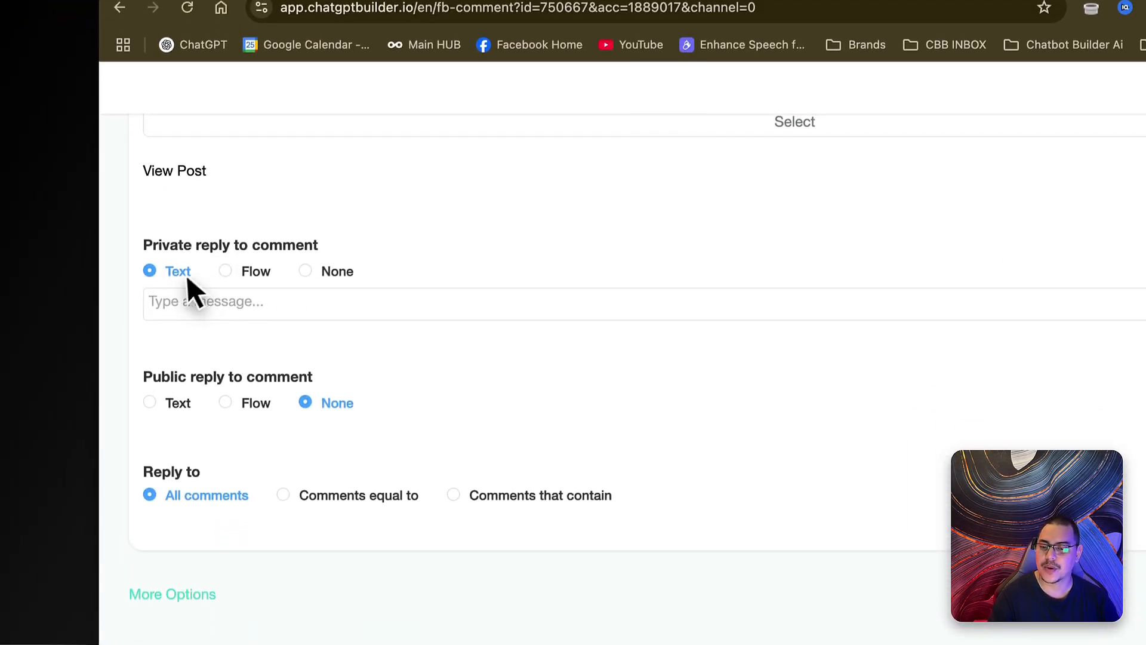
- Reply privately with the Facebook Comment Coupon Special flow and publicly with the text 'We have Dm you'
click(225, 259)
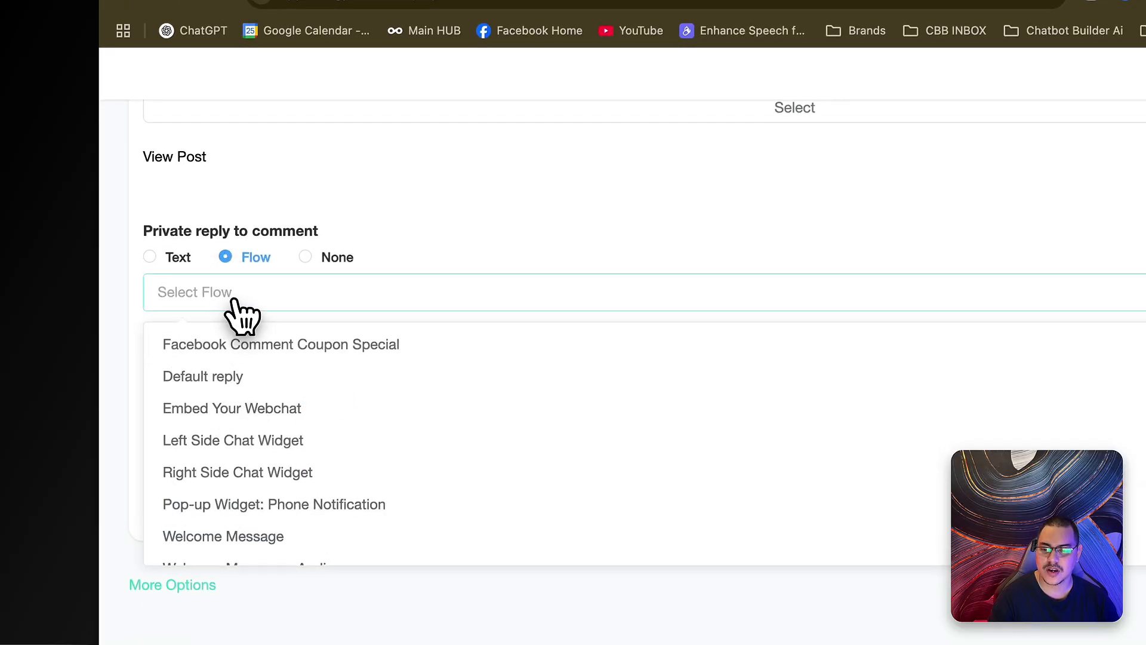
click(384, 352)
scroll(406, 340, down, 2)
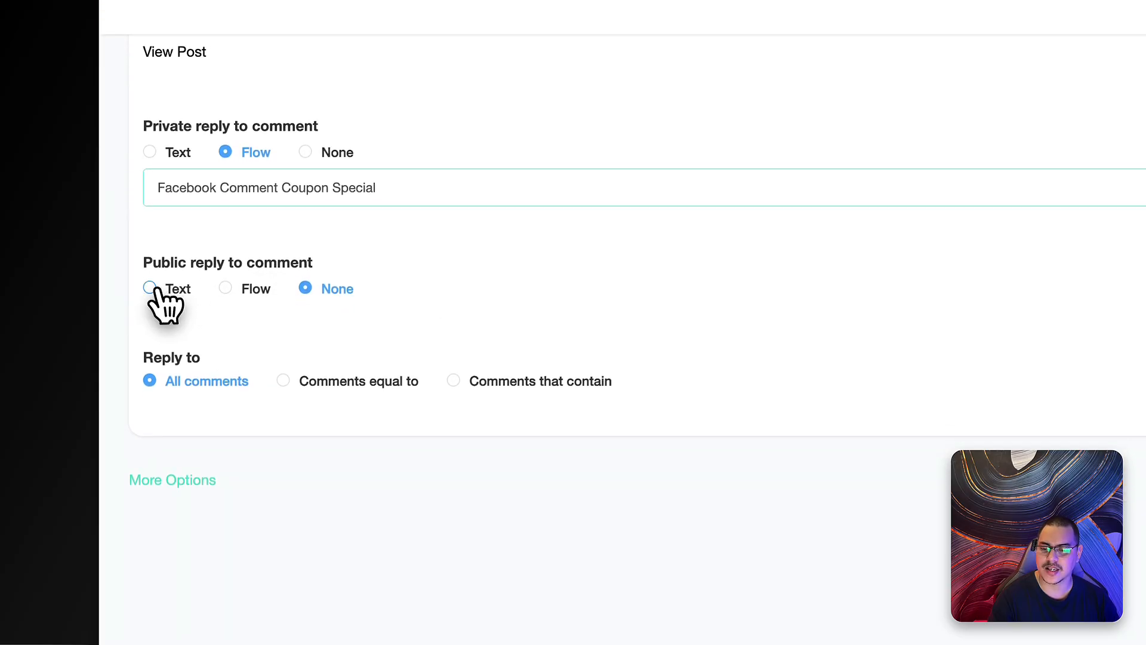
click(150, 288)
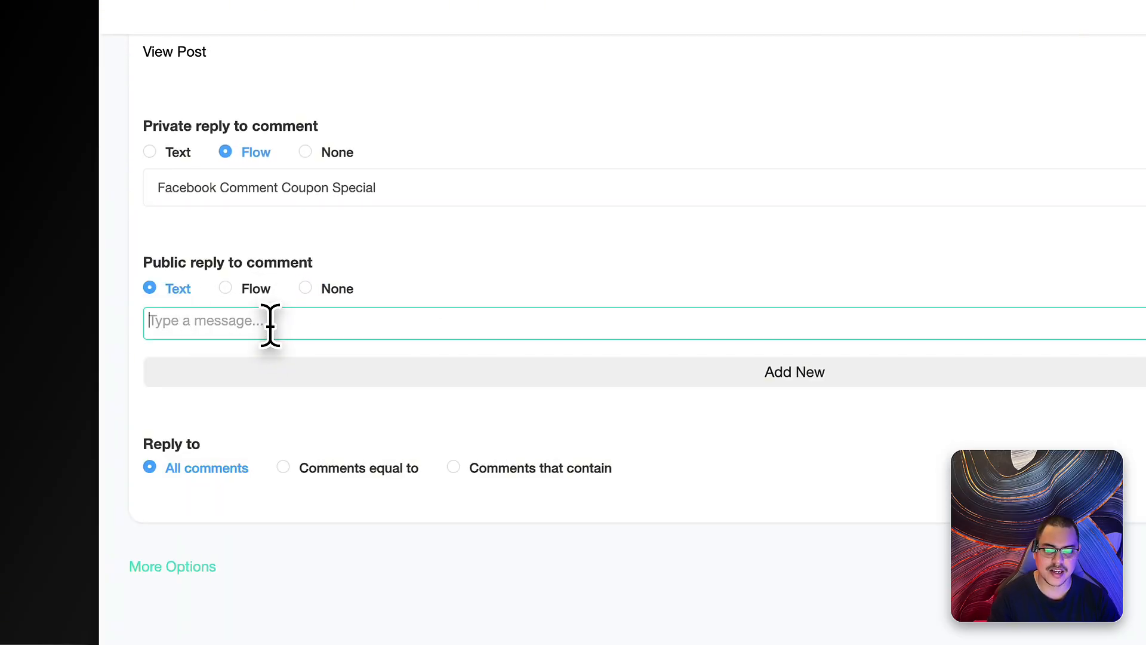
text(We have Dm you)
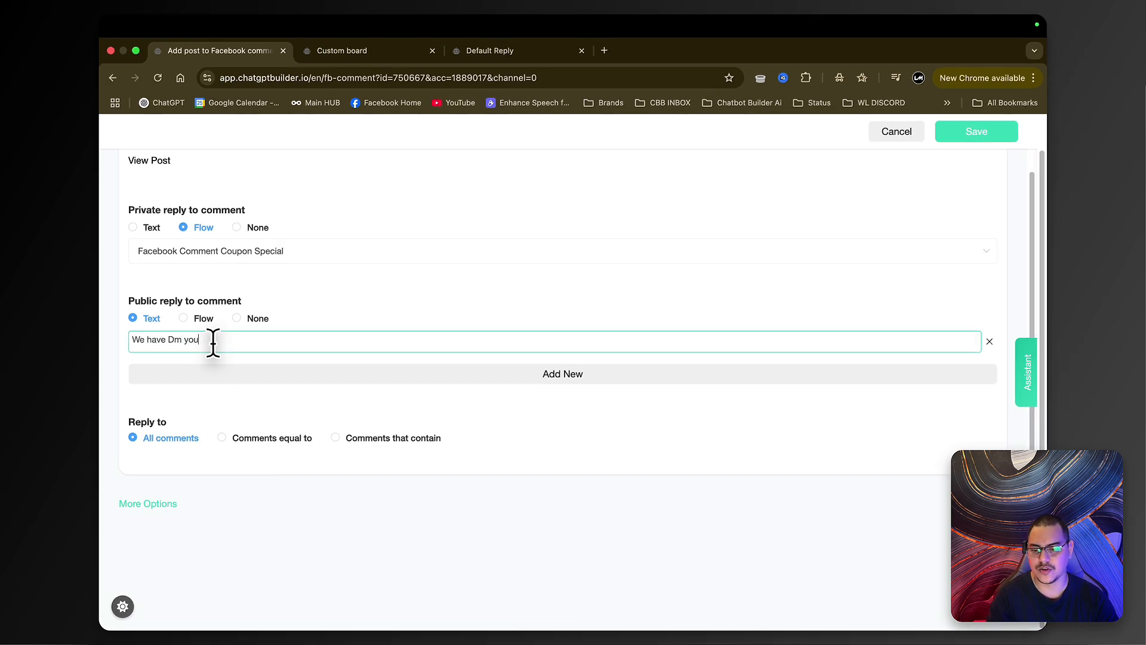
scroll(416, 476, down, 2)
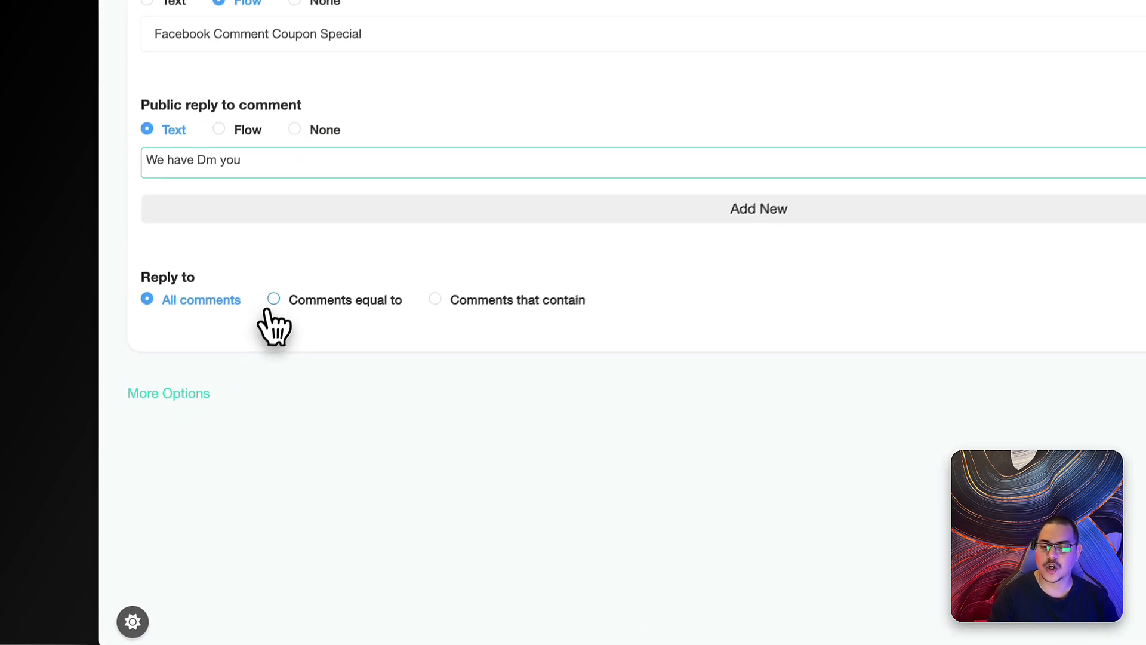
- Trigger the replies only on comments equal to the keyword 'discount'
click(281, 288)
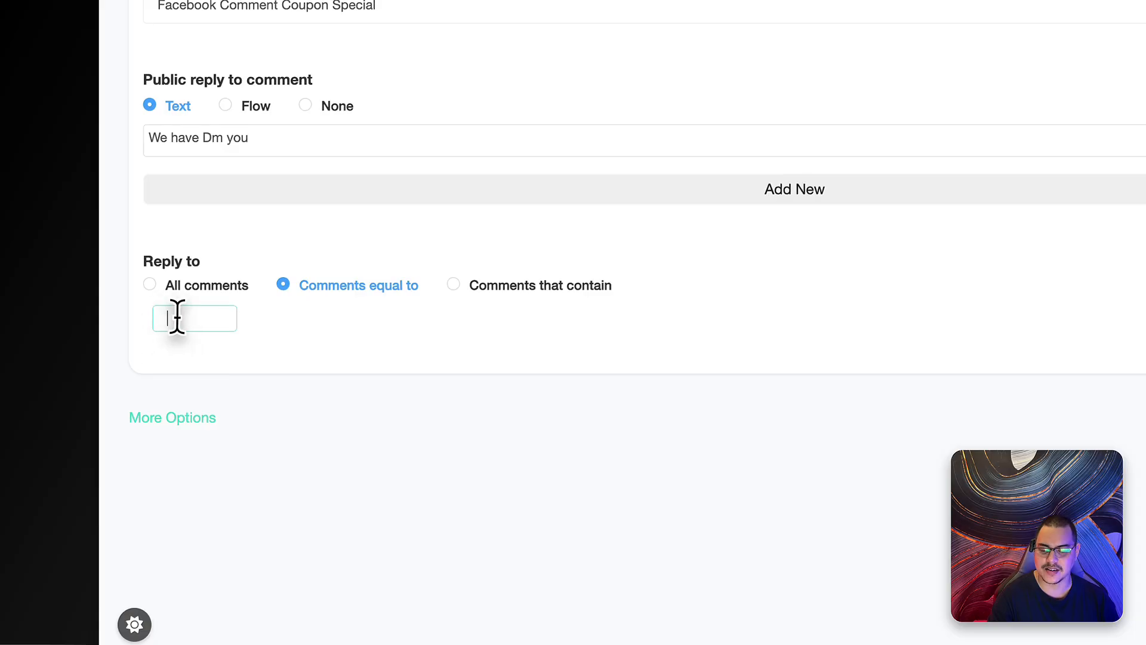
key(Return)
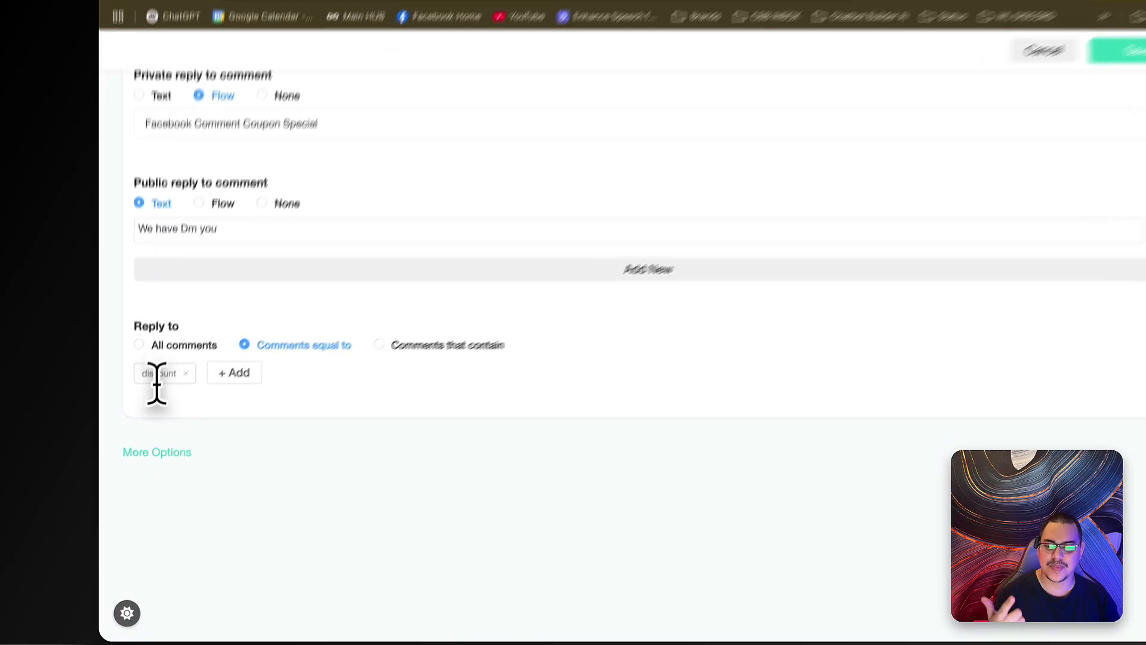
click(163, 472)
scroll(351, 380, down, 3)
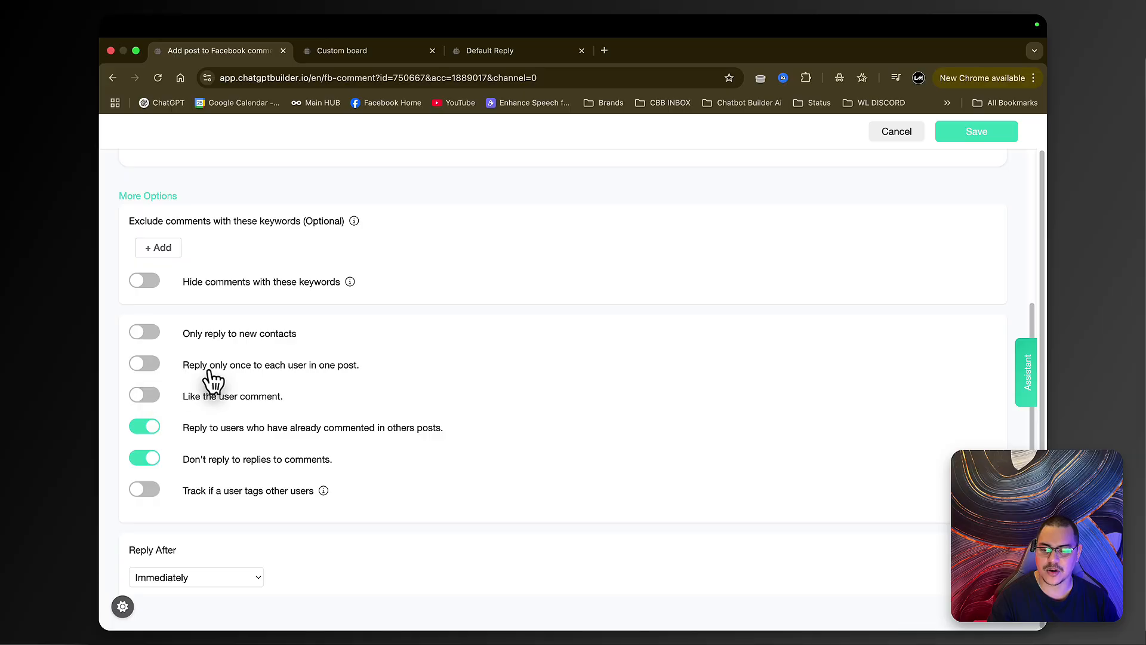
- Enable reply-once-per-user and liking comments, keep Reply After at Immediately, then save and switch Coupon on
click(144, 364)
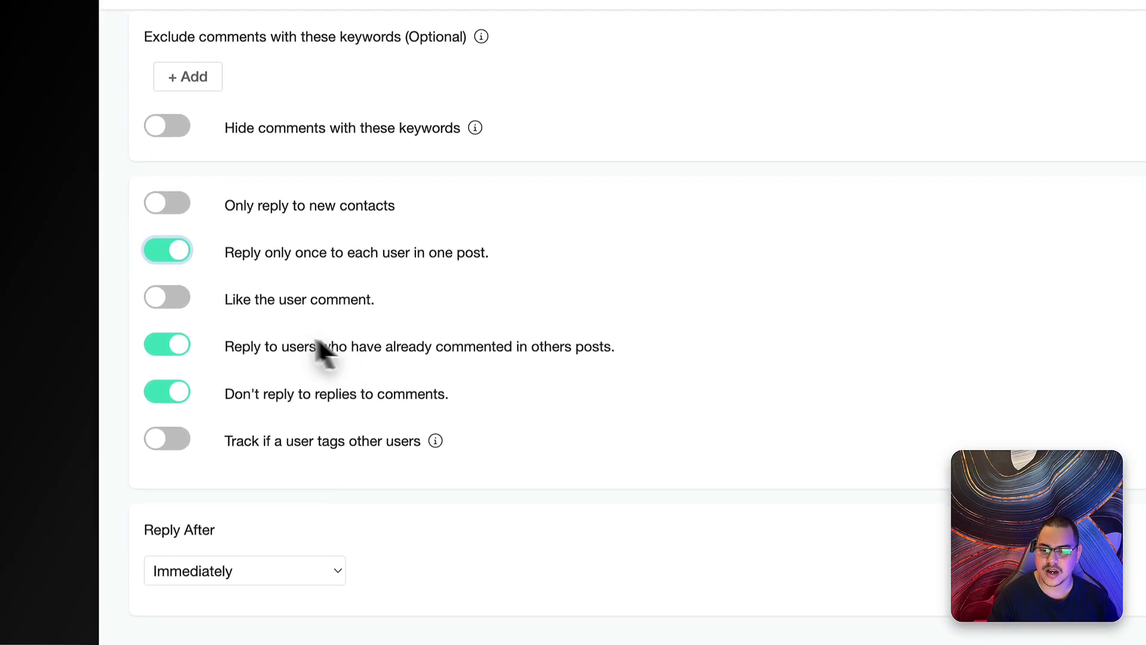
click(176, 299)
scroll(350, 376, down, 2)
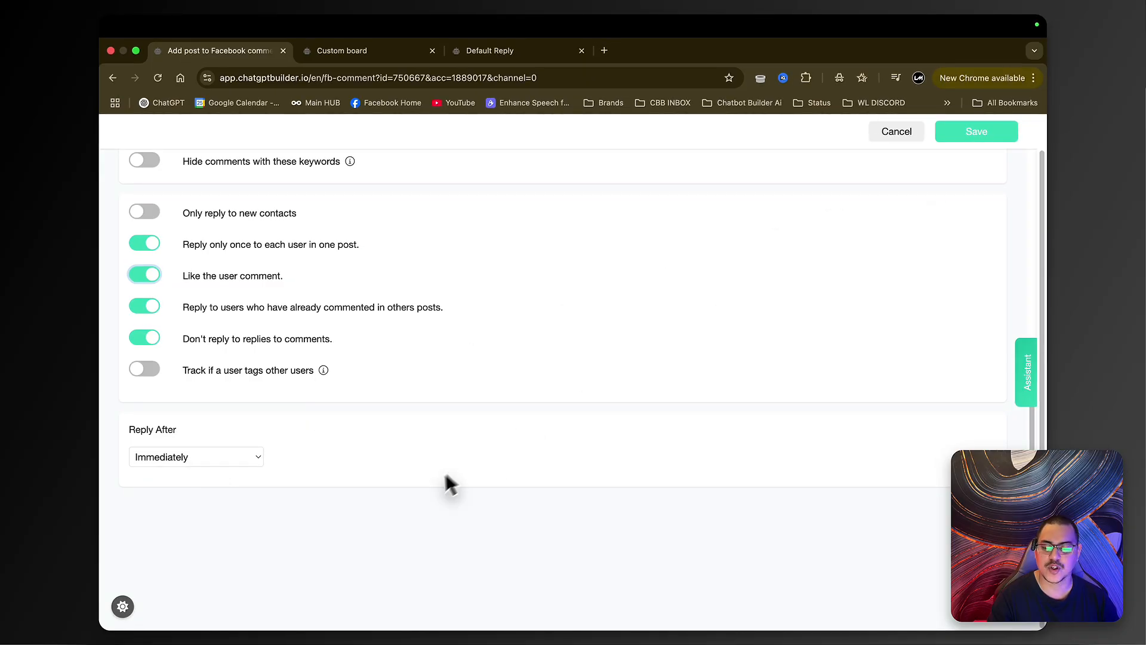
scroll(472, 457, down, 1)
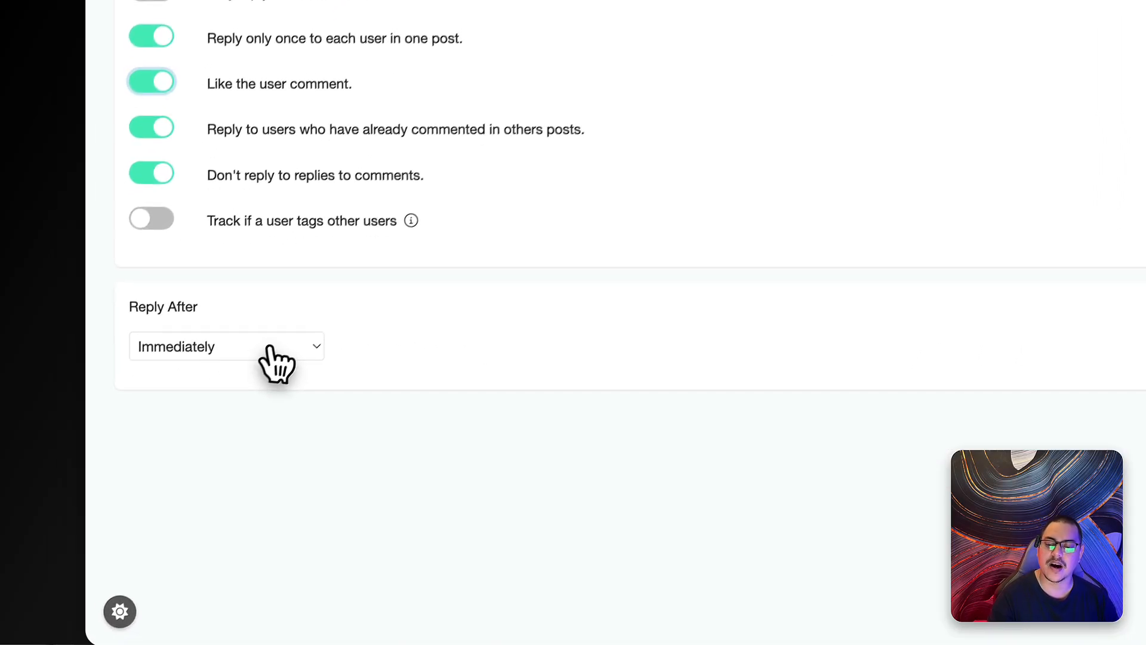
click(229, 423)
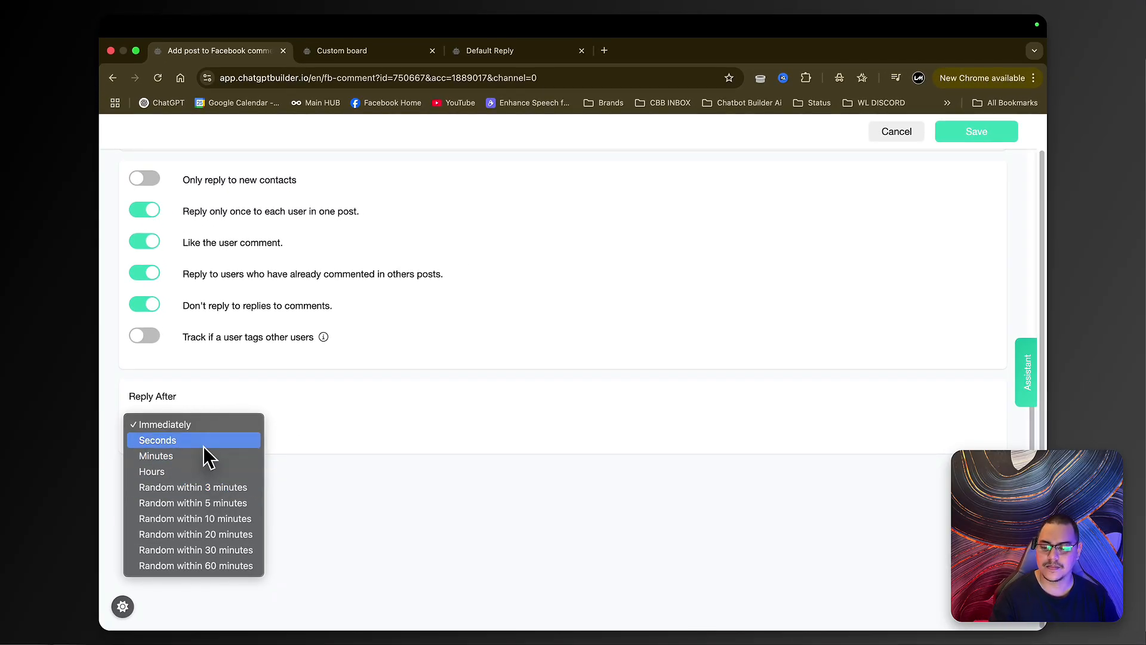
click(173, 424)
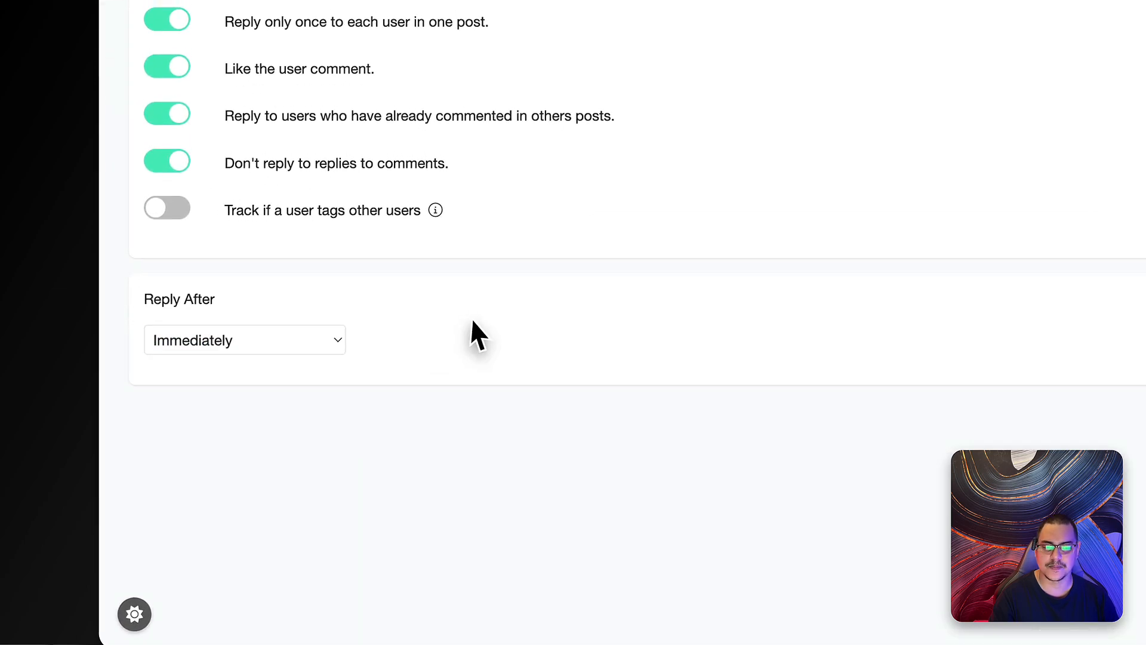
click(1051, 123)
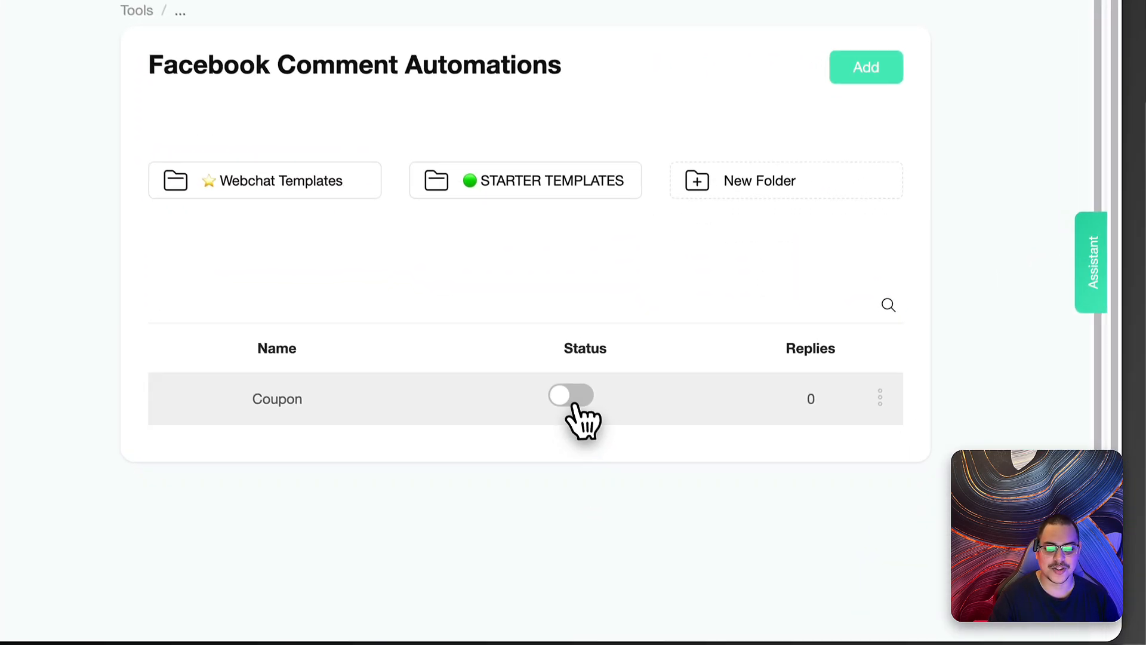
click(671, 464)
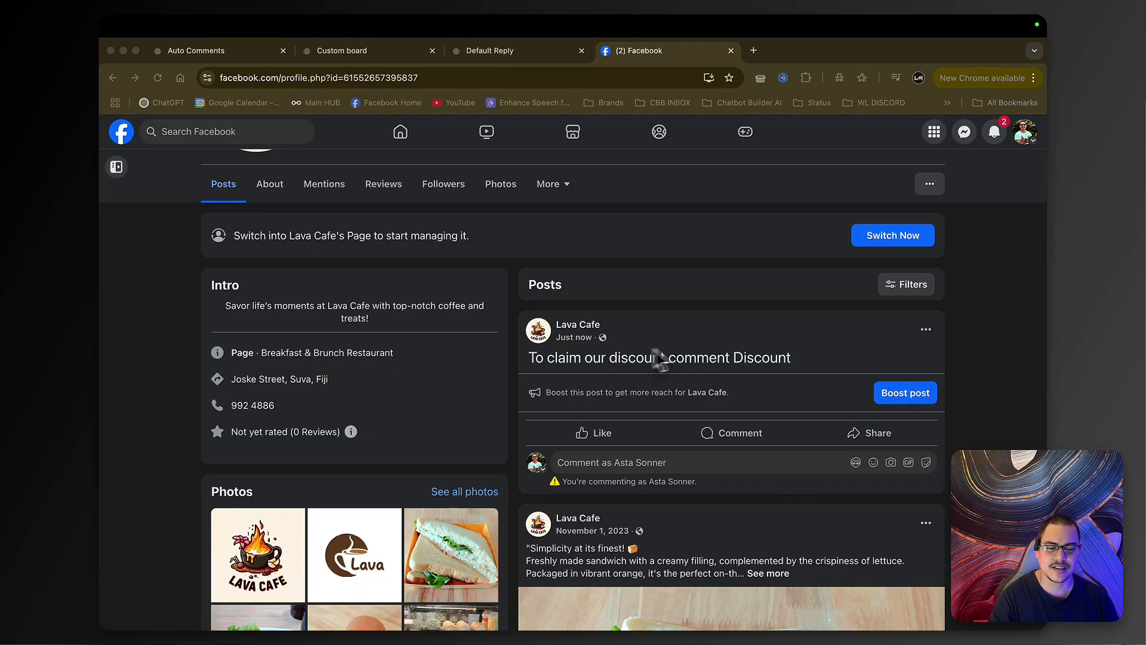
- Post the comment 'Discount' on Lava Cafe's discount post to test the automation
scroll(791, 367, down, 2)
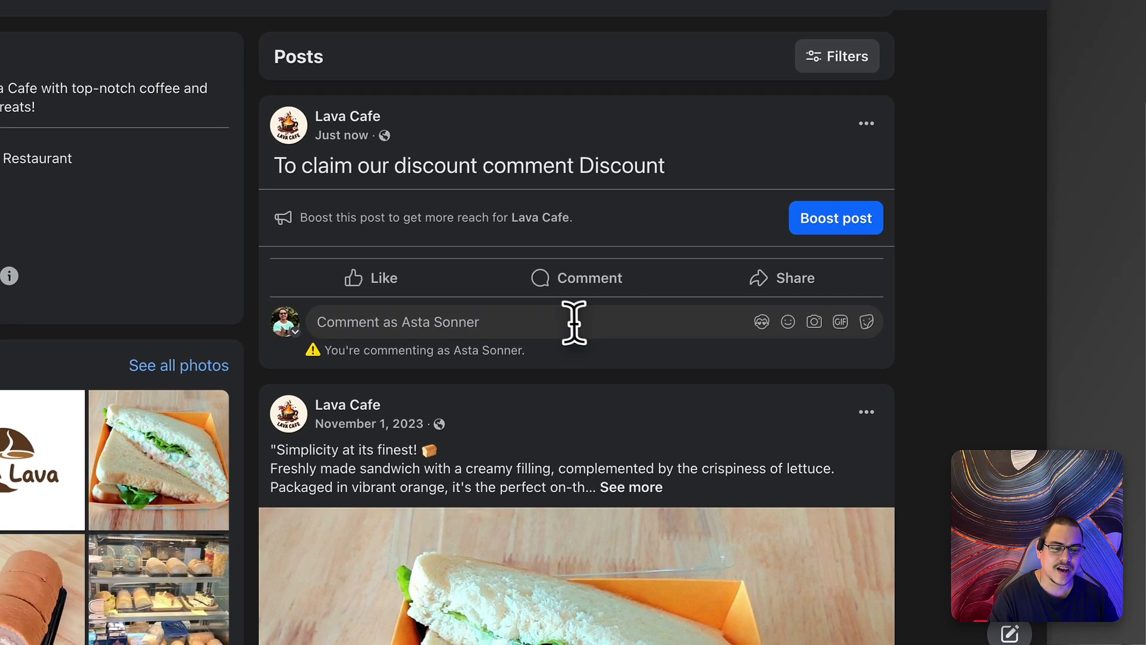
click(725, 393)
text(Discount)
key(Return)
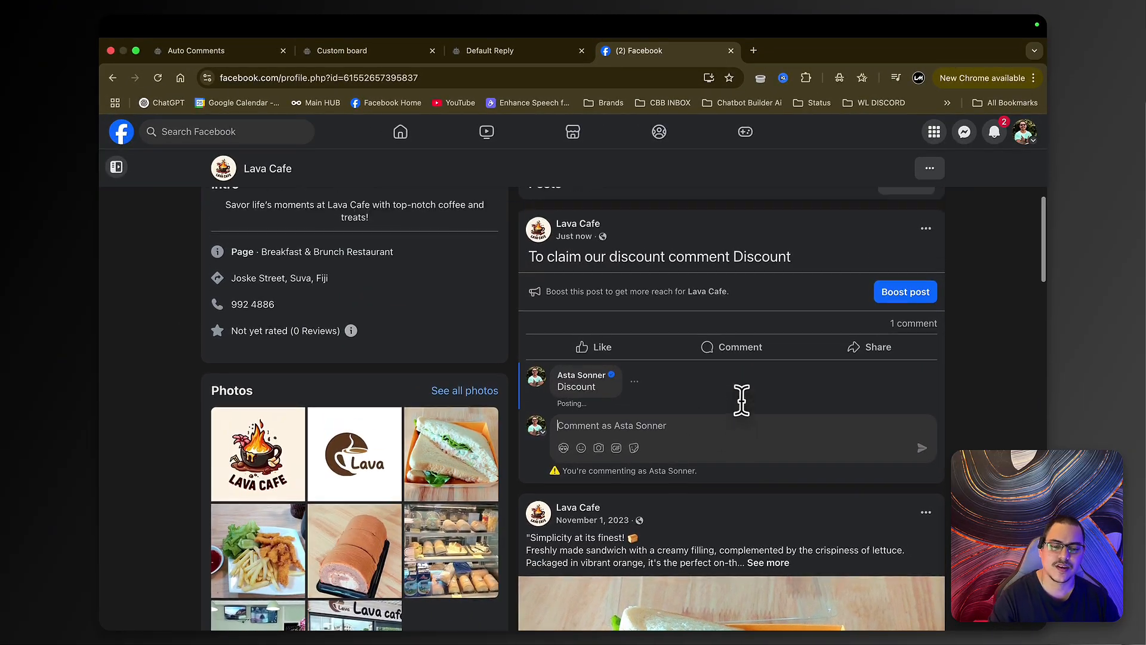
scroll(746, 406, up, 1)
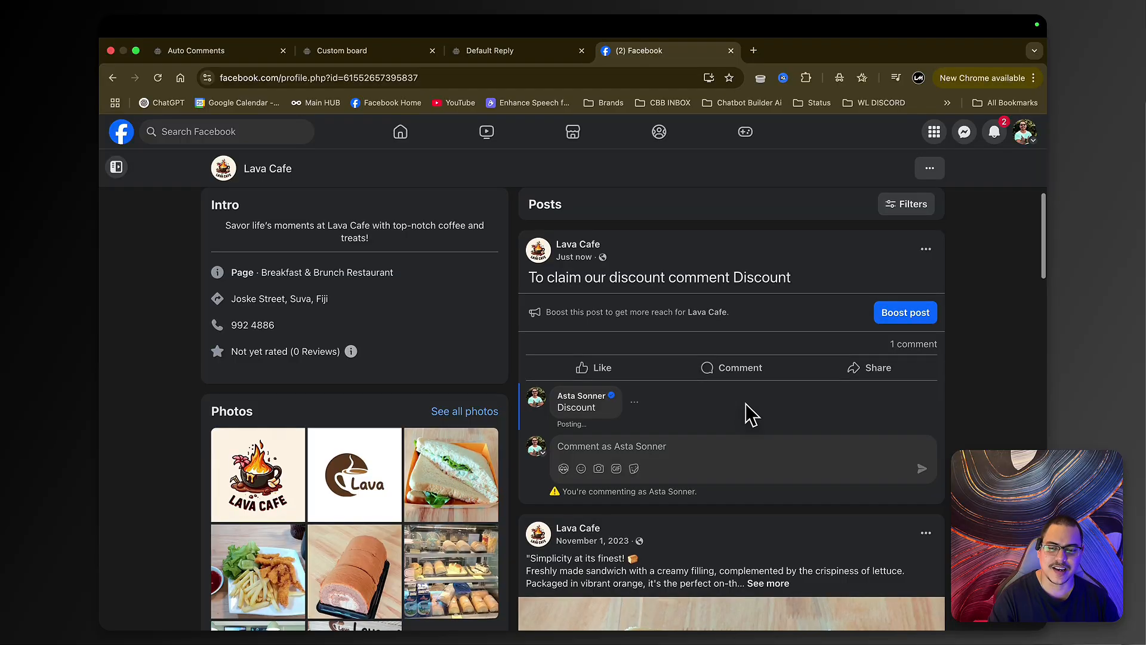
- Open the Lava Cafe Messenger chat and send the contact's e-mail address to the bot
mouse_move(606, 407)
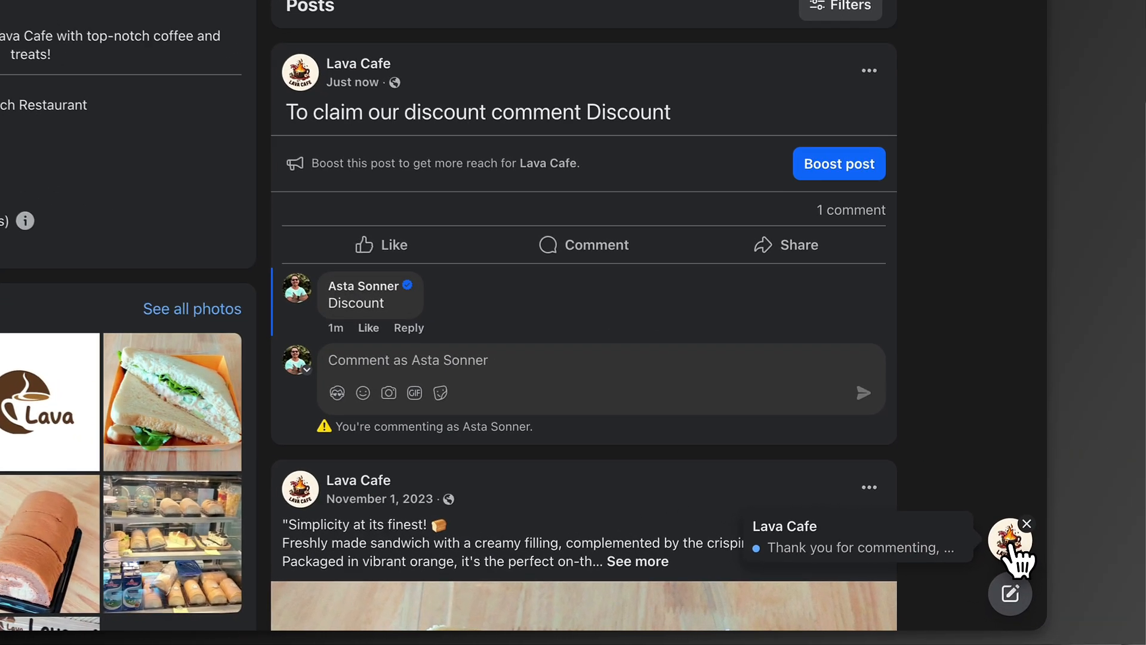
click(1022, 566)
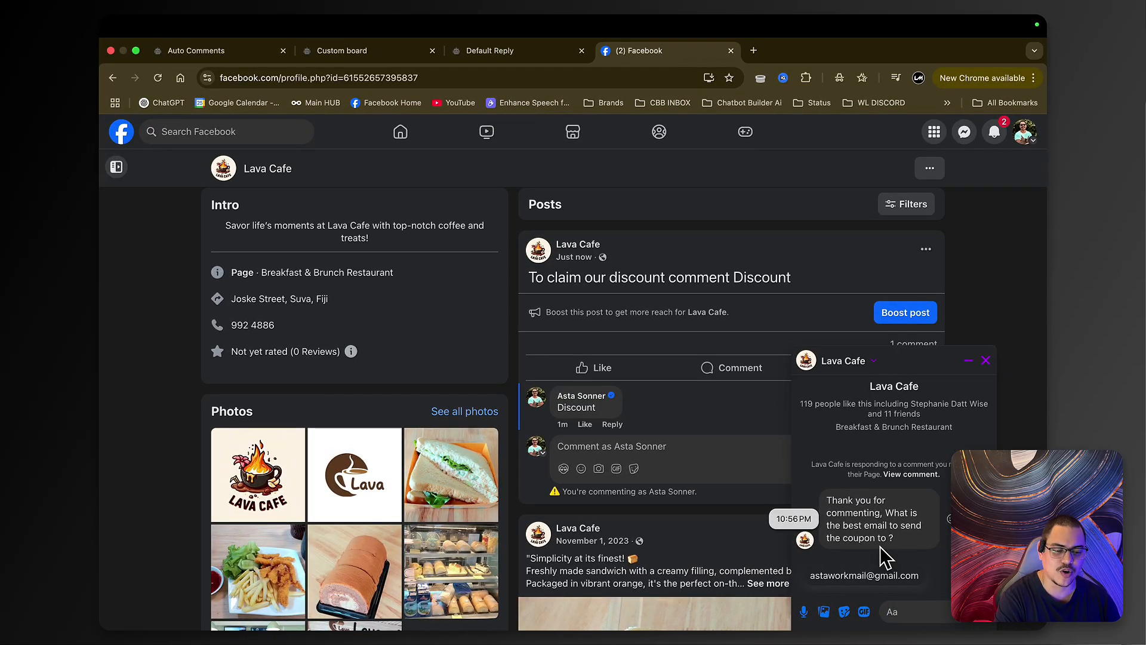
key(super+Tab)
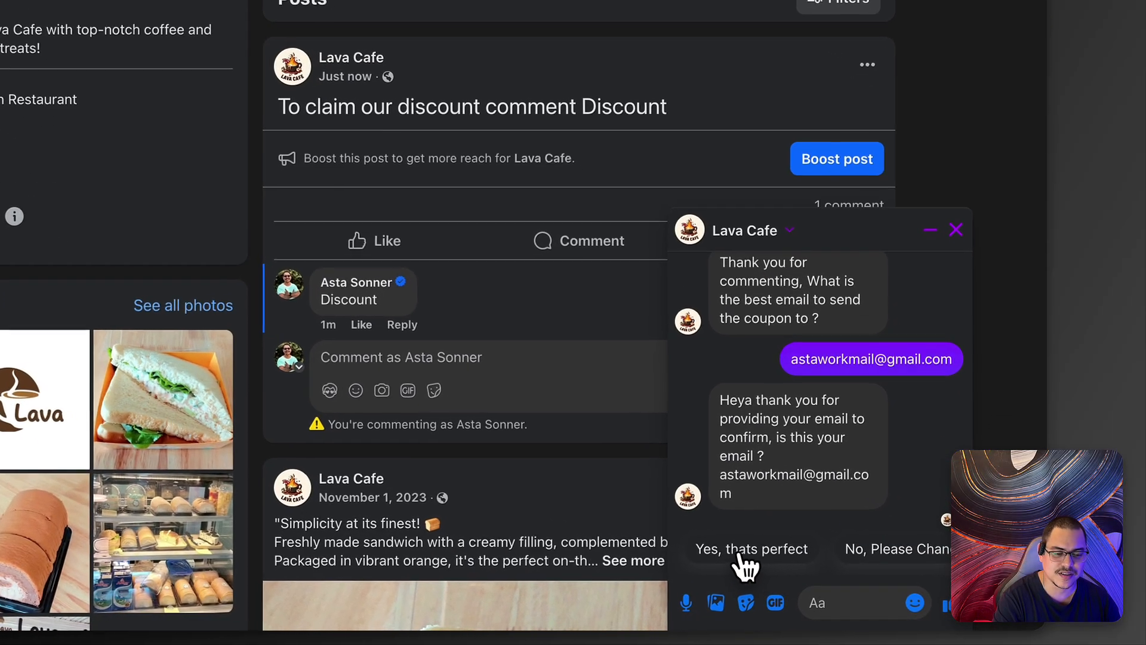
- Confirm the e-mail with 'Yes, thats perfect', generate the 45% OFF coupon, and view it full size
click(839, 577)
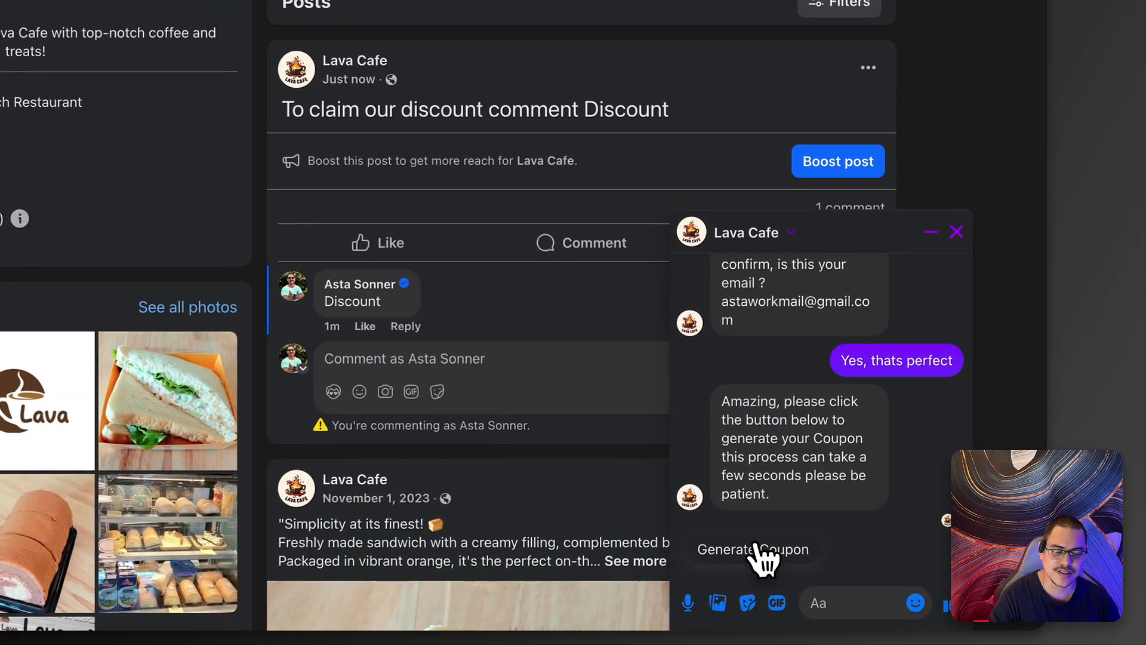
click(855, 575)
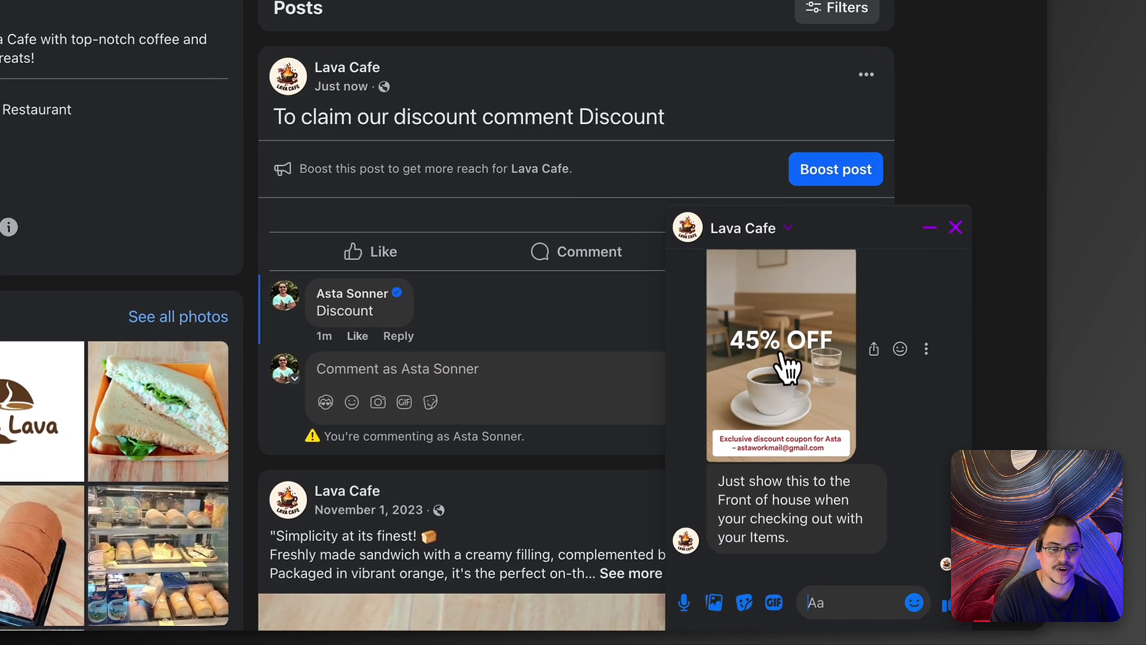
click(787, 366)
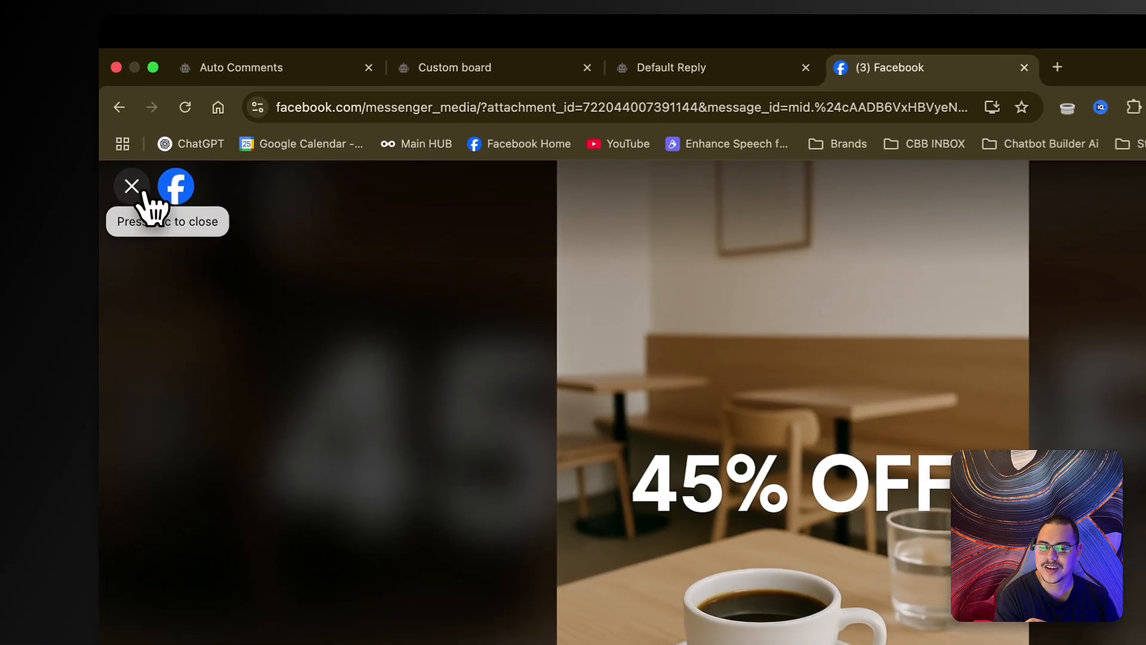
click(130, 137)
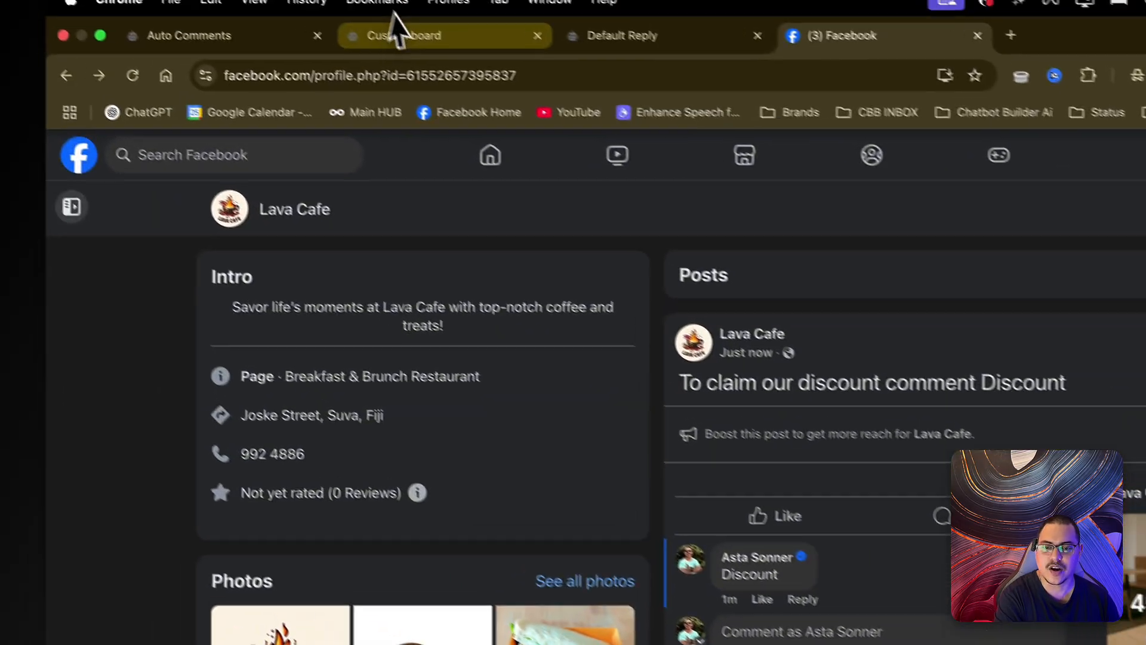
- Reload the Custom board and drag the Coupon Discount card from Coupon Holding to Coupon Redeemed
click(351, 44)
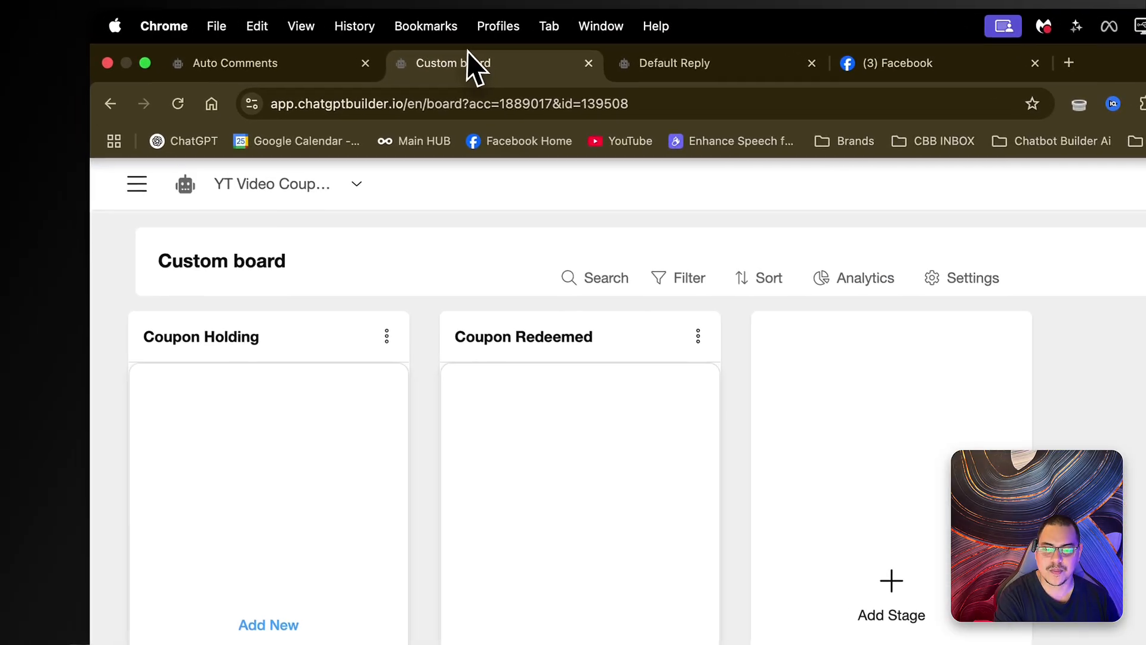
click(177, 104)
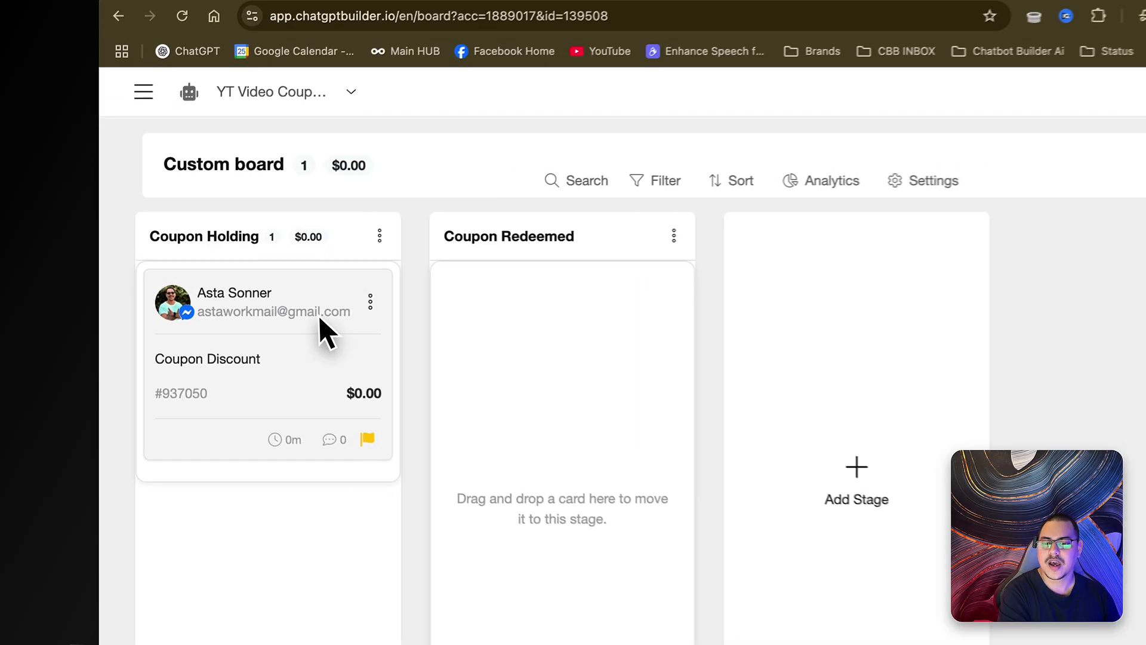
drag(202, 294, 318, 303)
drag(407, 311, 568, 277)
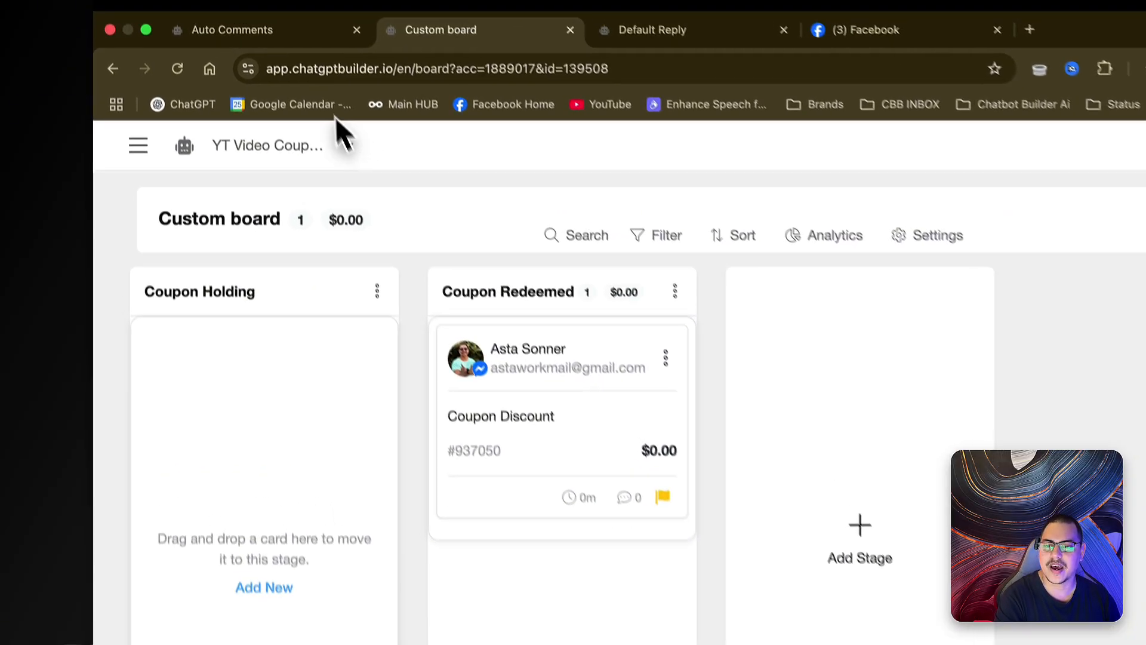
- Switch off 'Reply only once to each user in one post' for the Coupon automation and save
click(238, 51)
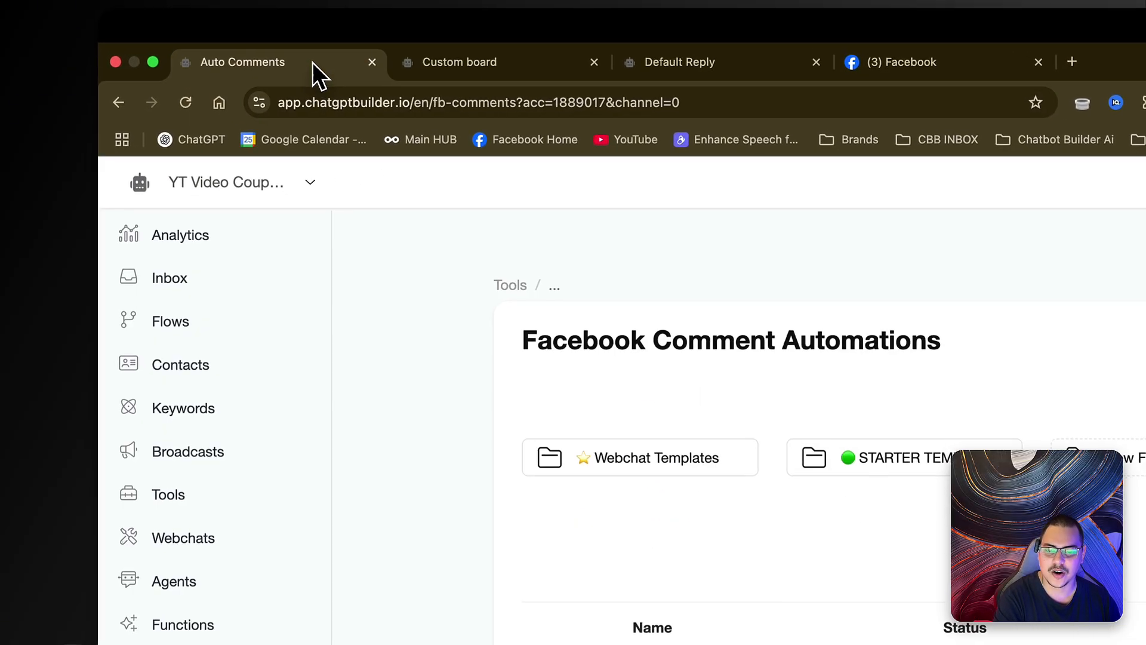
click(684, 541)
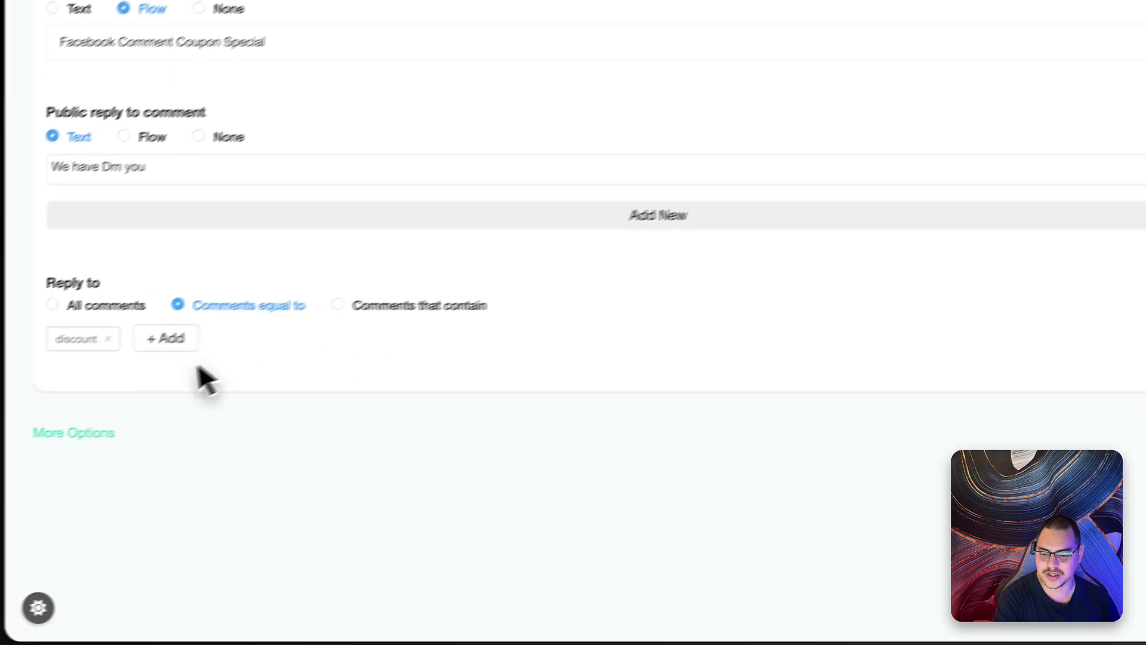
click(84, 432)
scroll(144, 438, down, 6)
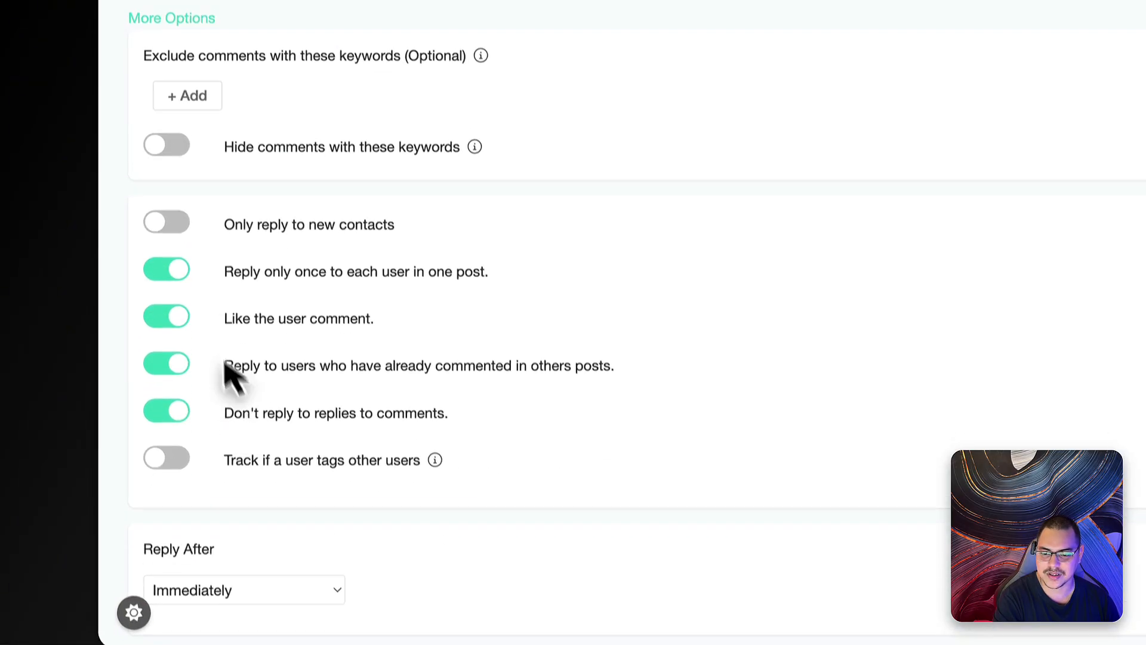
click(170, 312)
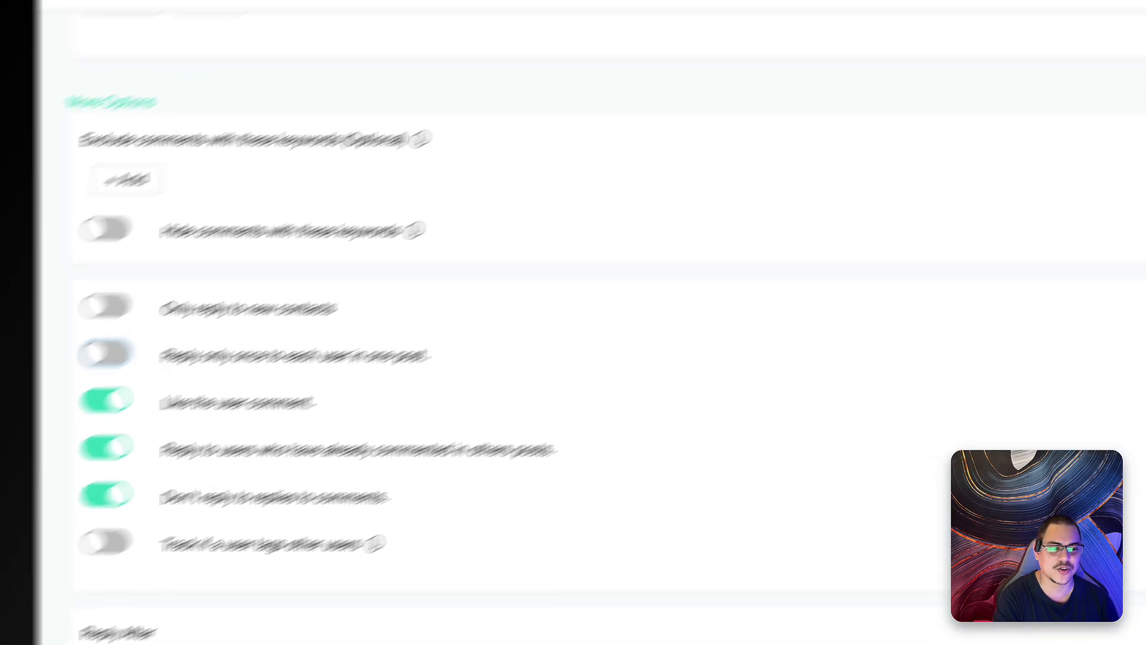
click(1058, 134)
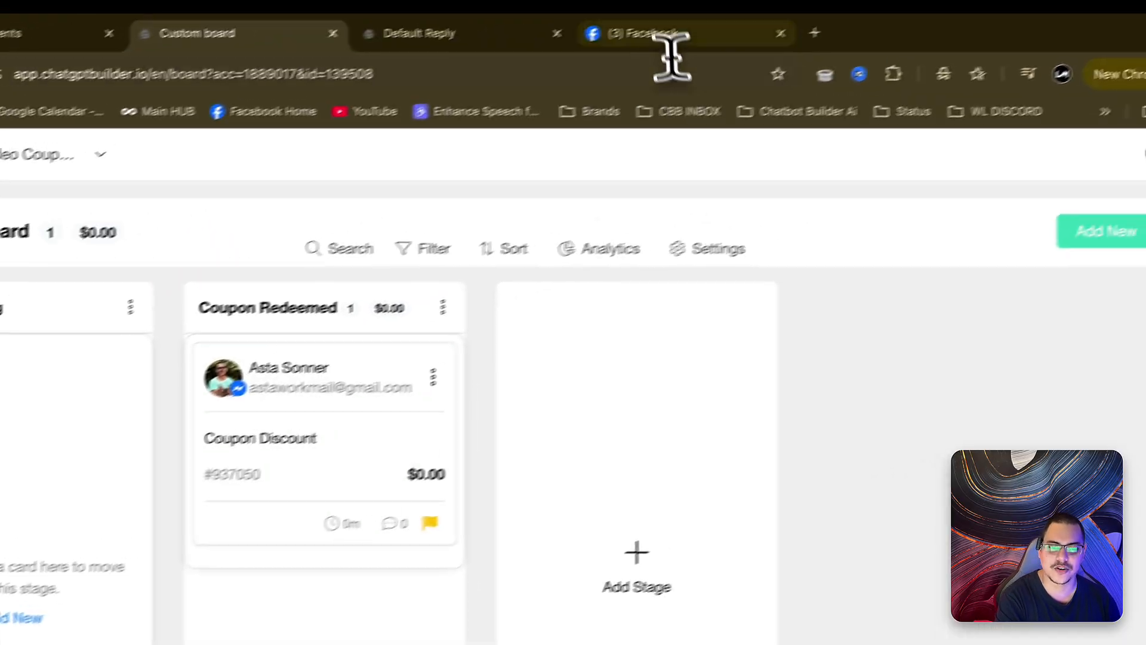
- Comment 'Discount' again on the Lava Cafe post to get the already-redeemed reply, then return to the Custom board
click(874, 0)
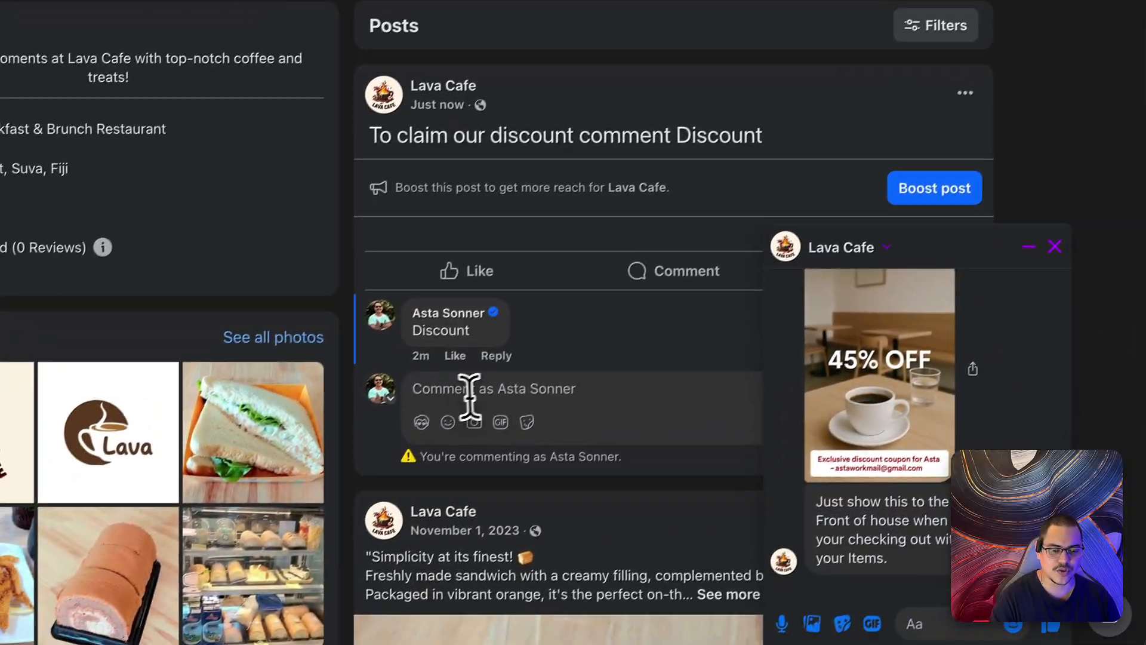
click(394, 469)
text(Discoun)
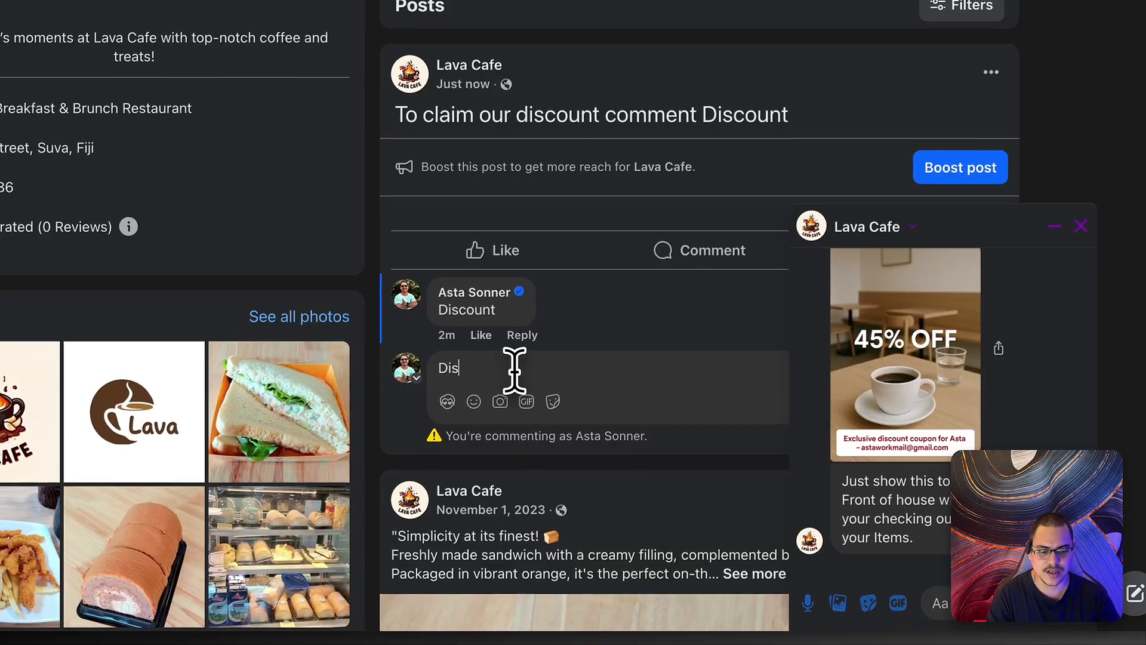
text(t)
key(Return)
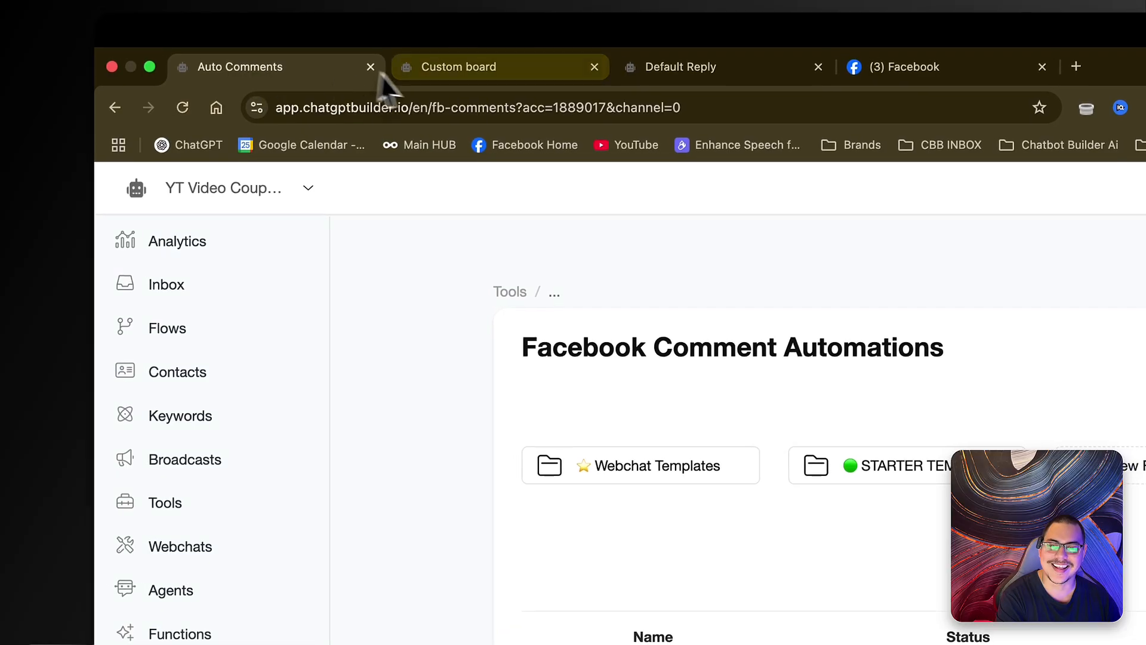
click(355, 52)
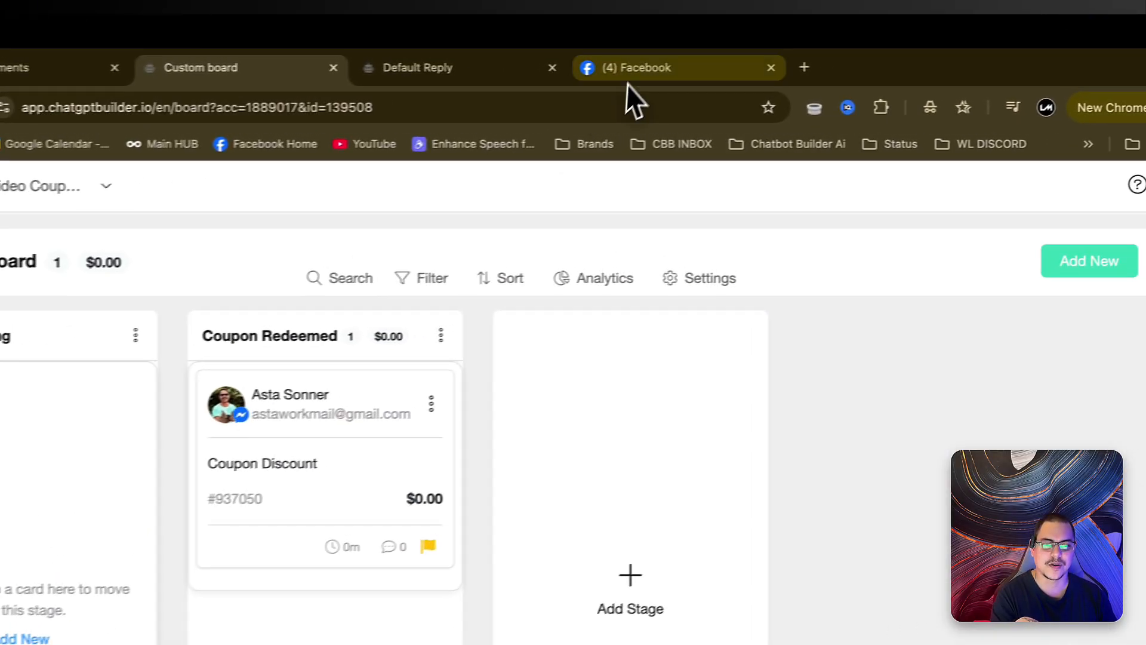
- Filter the Custom board by the contact's name to show the Coupon Redeemed card, then revisit the discount post
click(647, 52)
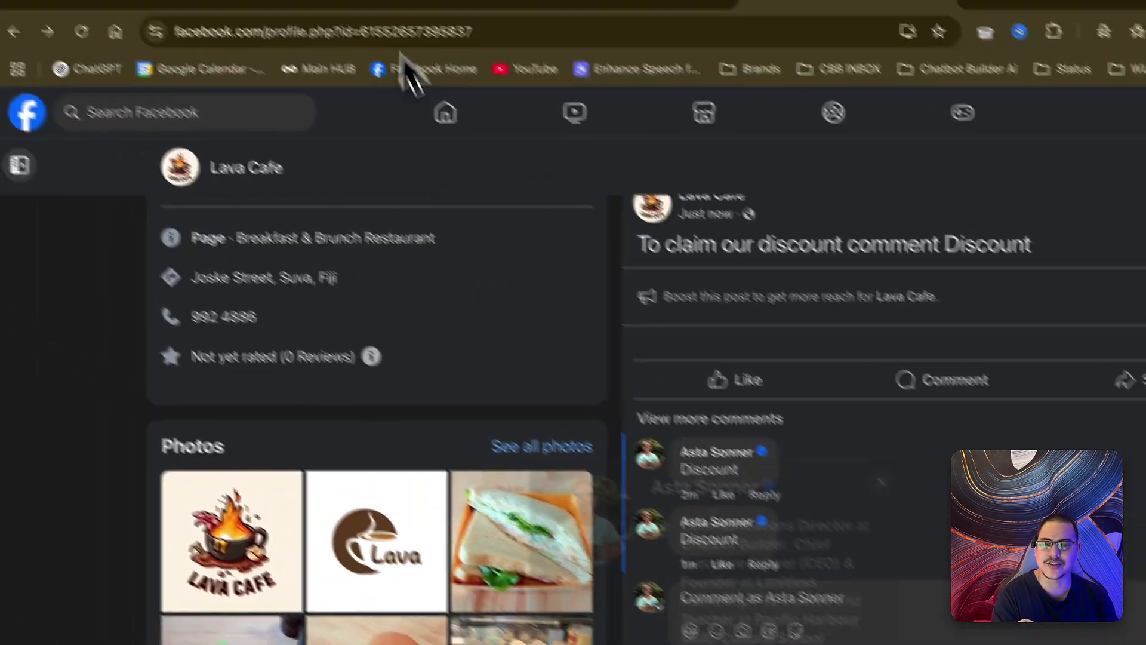
click(388, 3)
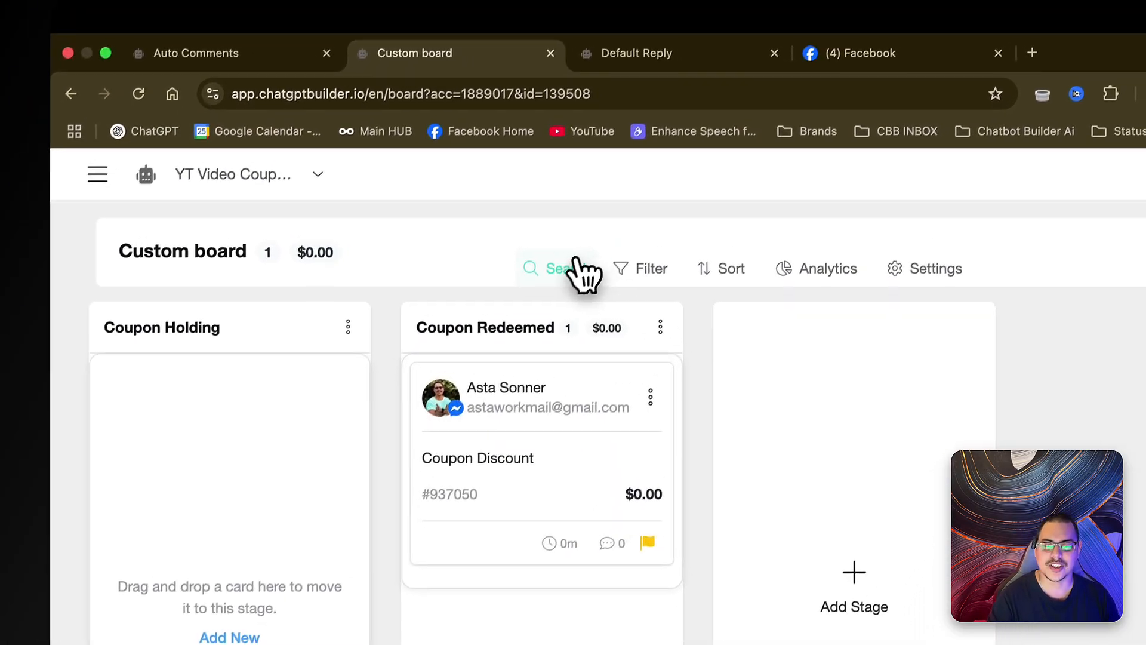
click(609, 201)
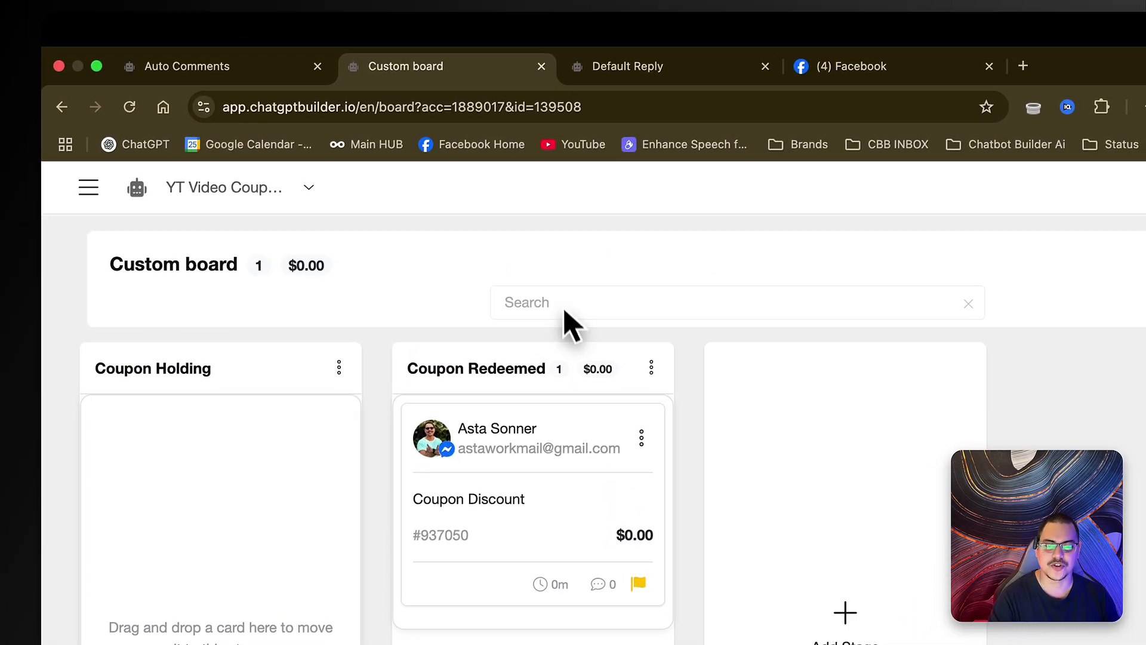
text(Asta)
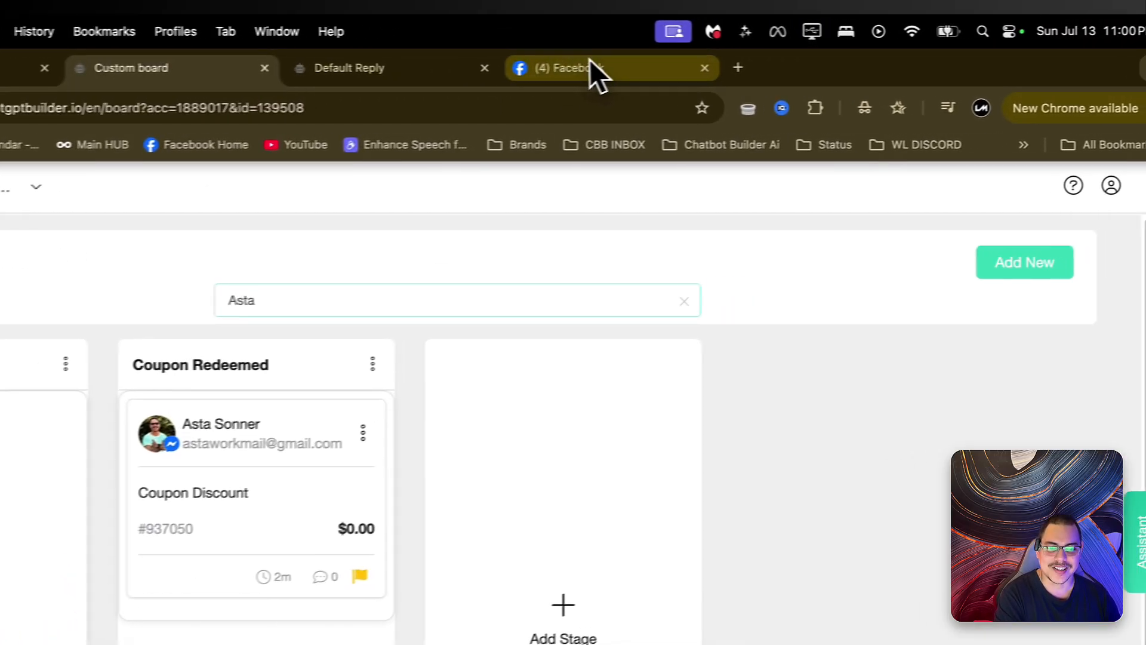
click(639, 50)
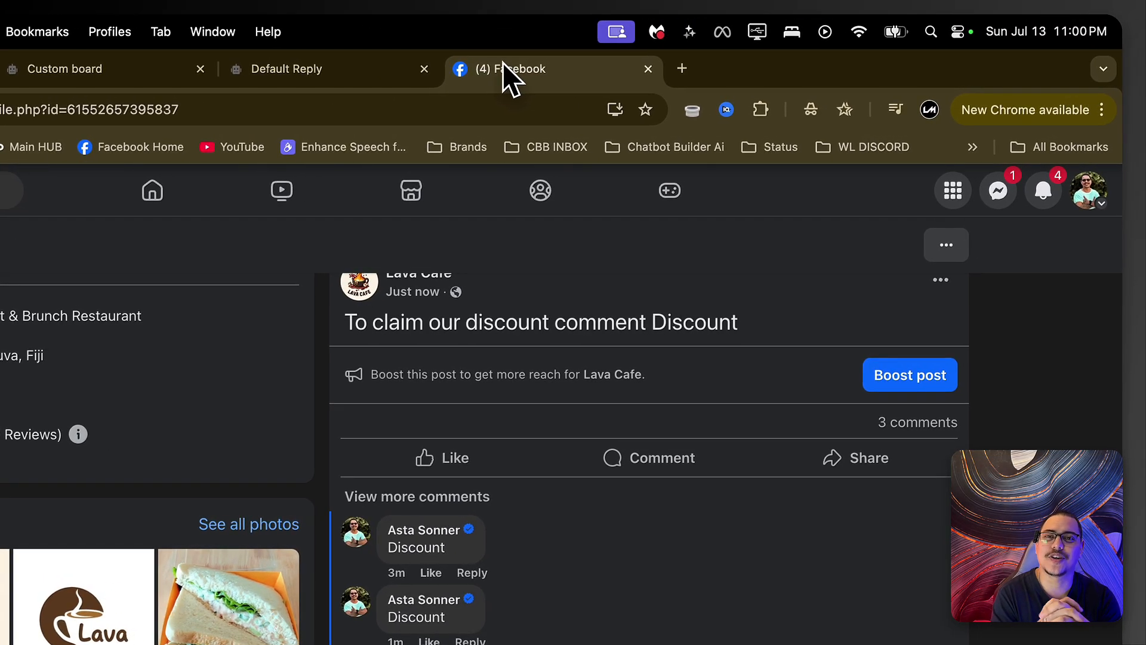